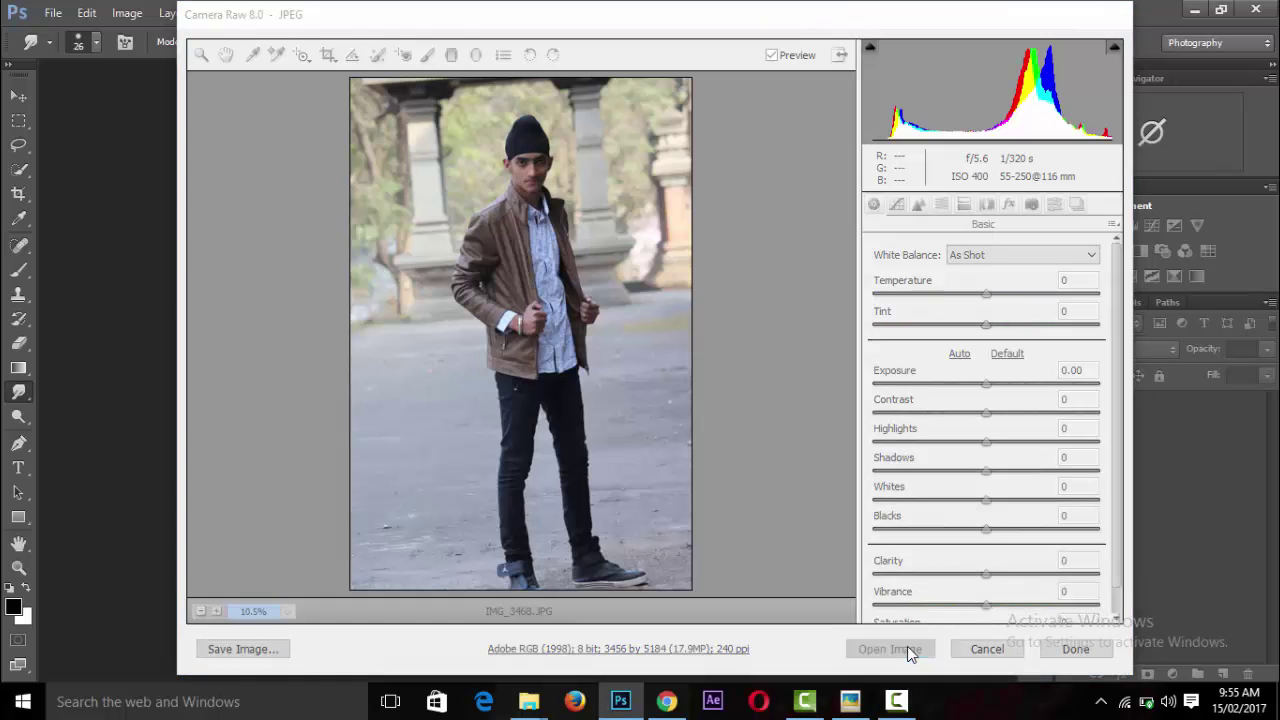
Step: Open IMG_3468.JPG from the Camera Raw dialog into Photoshop for editing
click(907, 646)
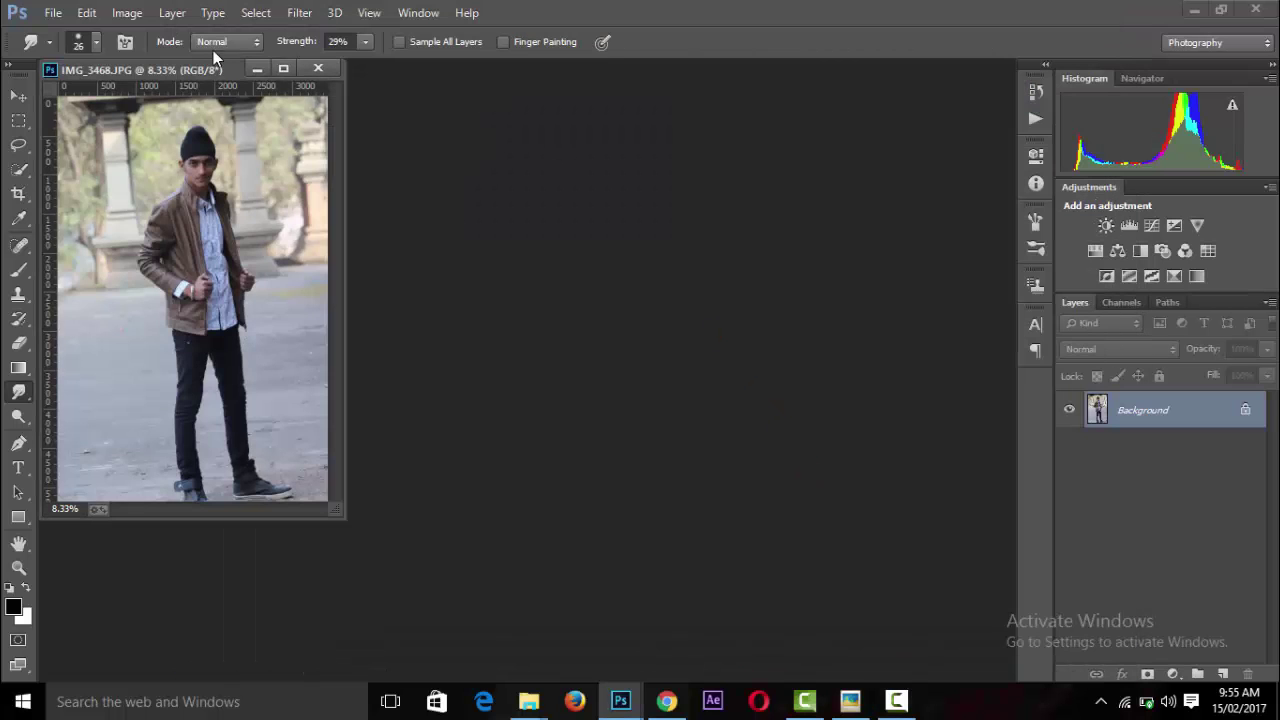
Step: Dock the photo window, zoom in, and switch to the Quick Selection Tool
click(18, 96)
click(283, 68)
key(ctrl+plus)
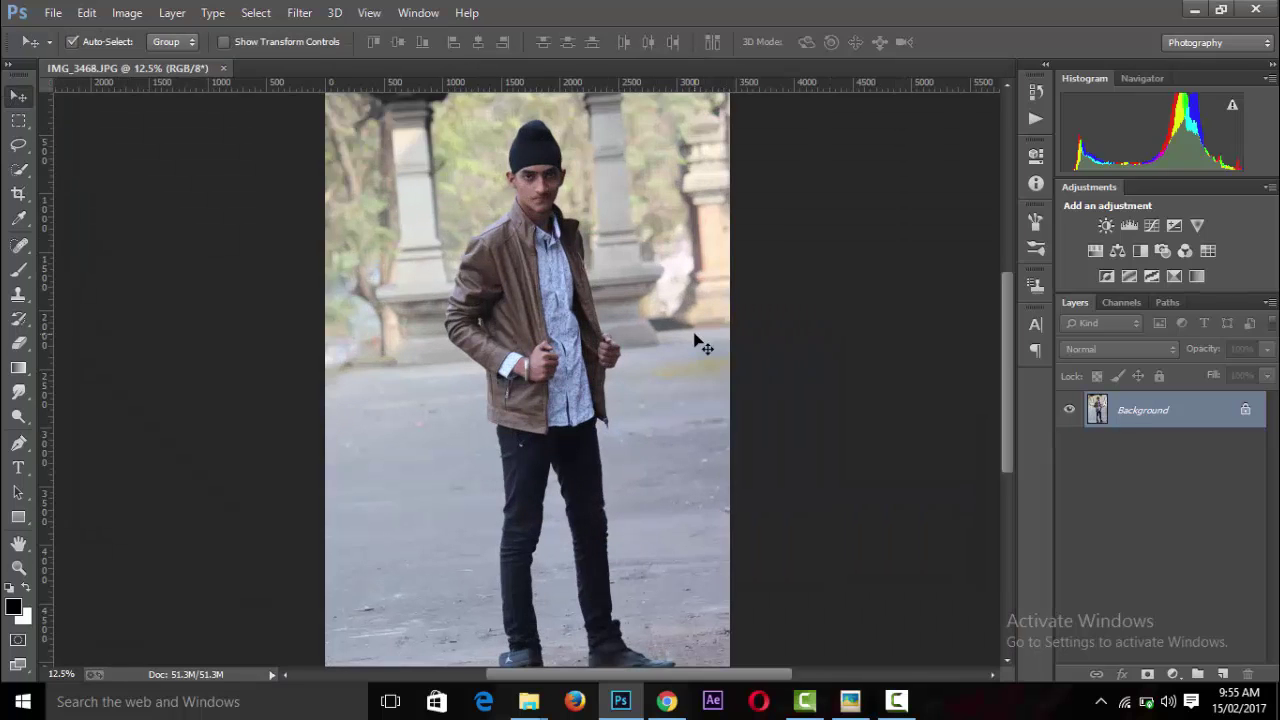
click(18, 193)
right_click(18, 169)
click(100, 164)
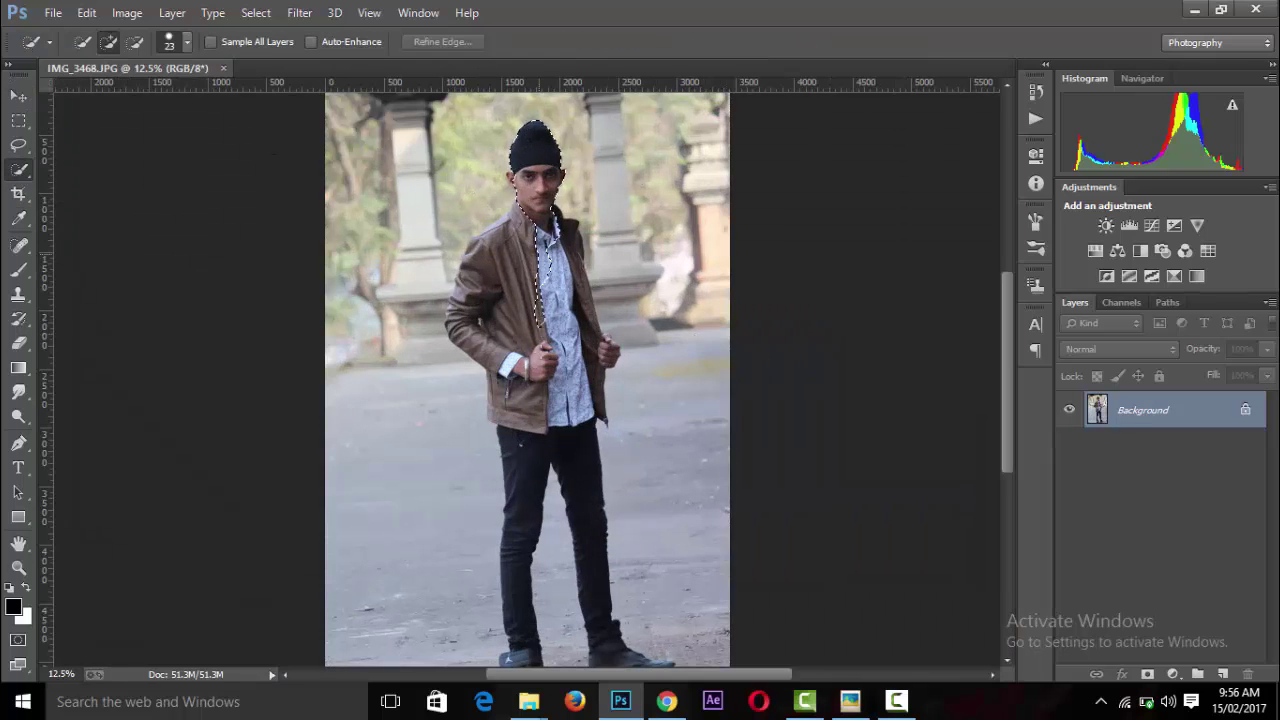
Step: Paint a quick selection over the man's cap, sleeves, shirt and both trouser legs
drag(536, 322, 540, 352)
key(ctrl+plus)
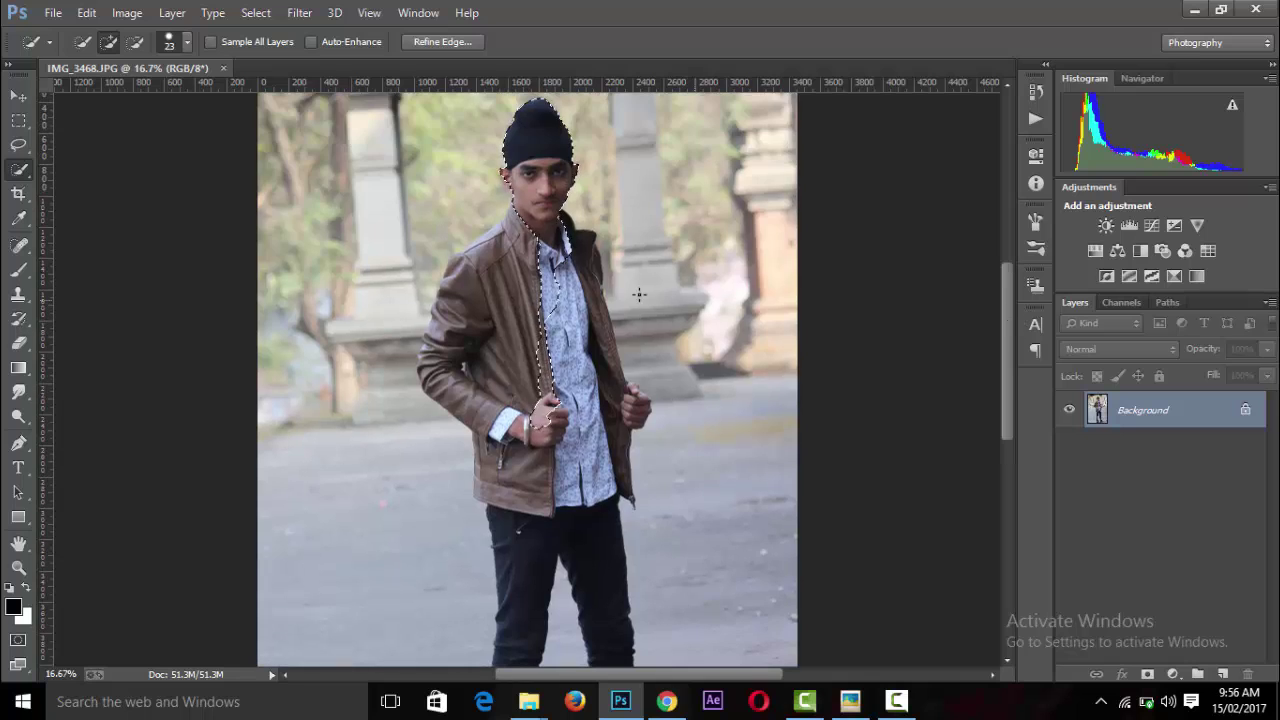
mouse_move(447, 403)
mouse_down()
mouse_move(434, 343)
mouse_move(422, 355)
mouse_up()
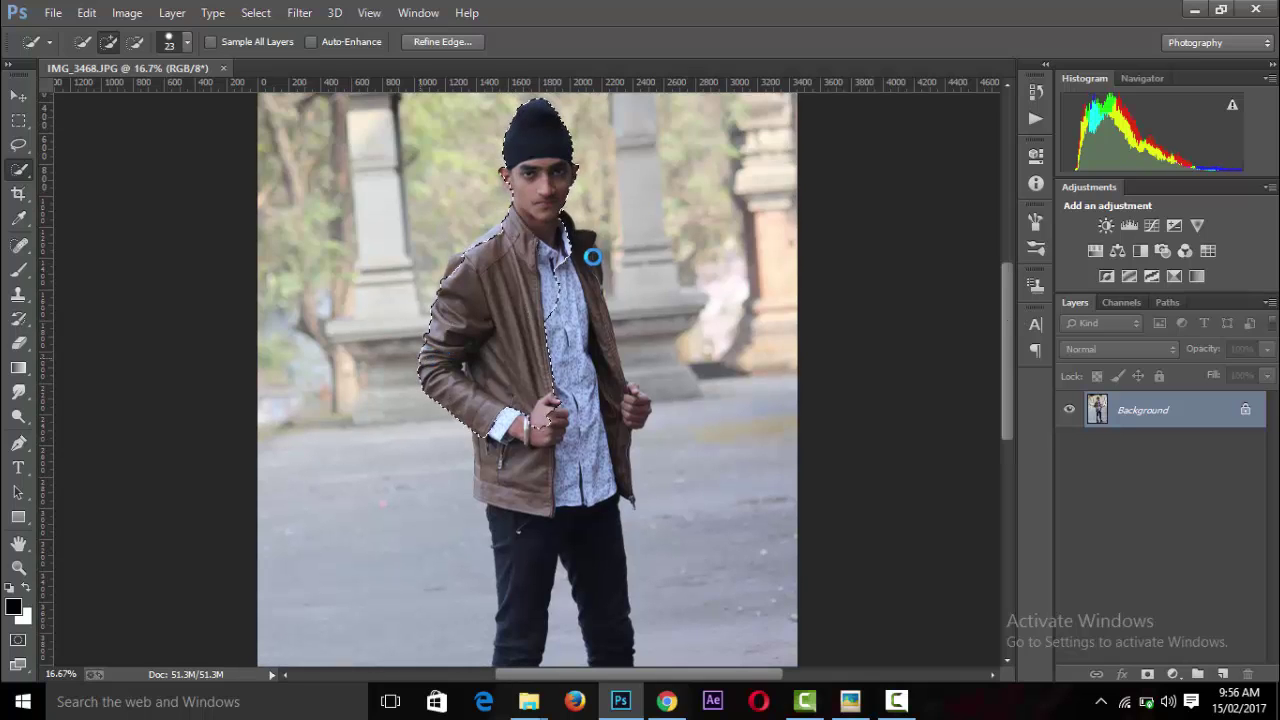
drag(592, 257, 600, 370)
key(ctrl+minus)
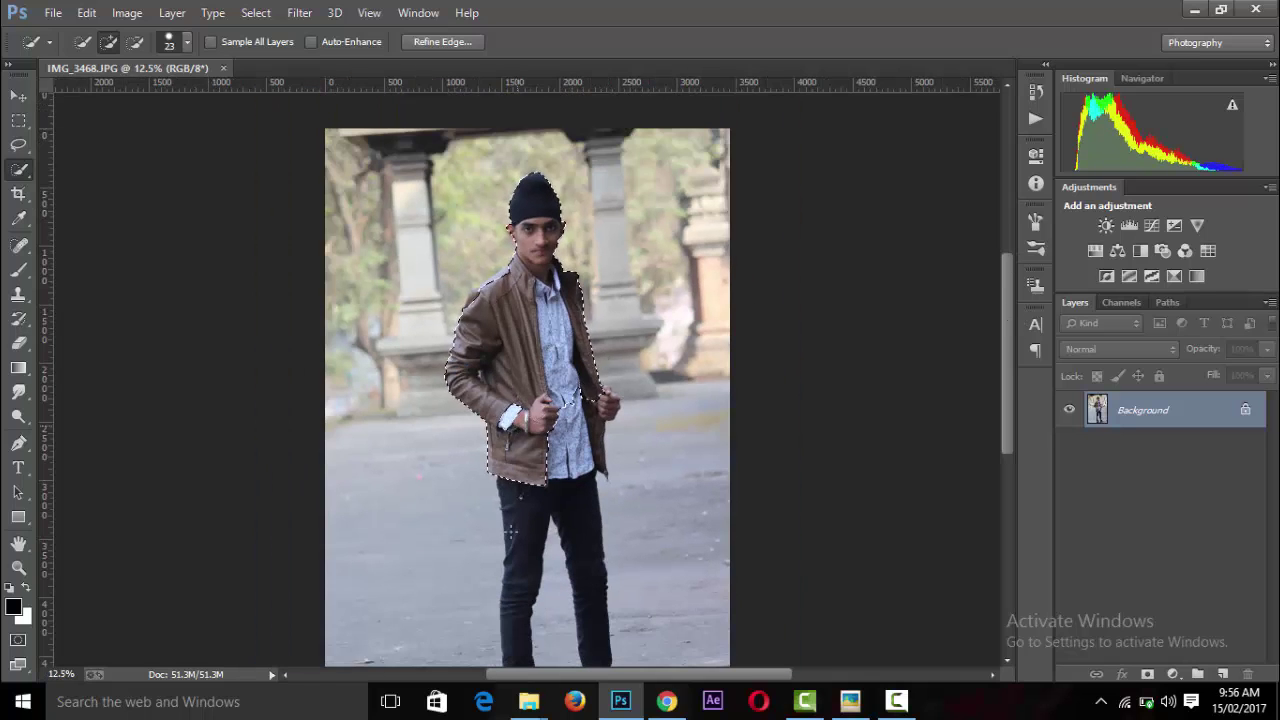
drag(510, 533, 515, 555)
key(ctrl+minus)
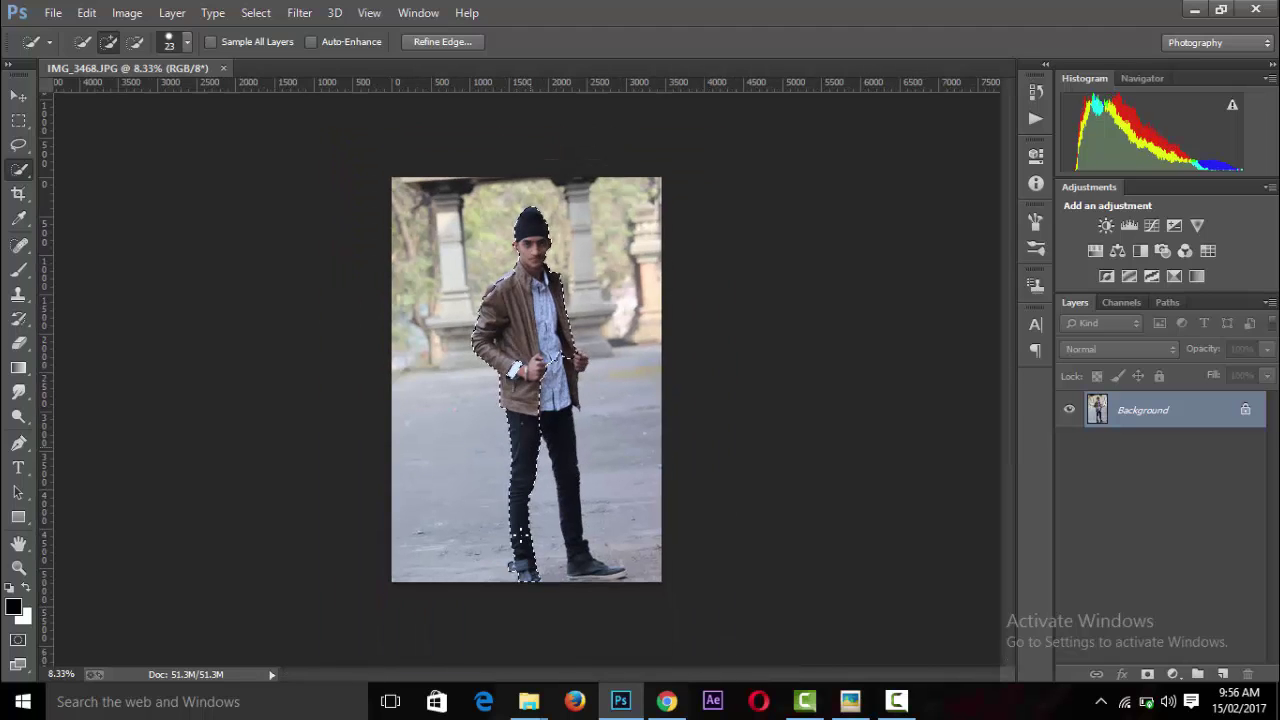
drag(577, 449, 566, 490)
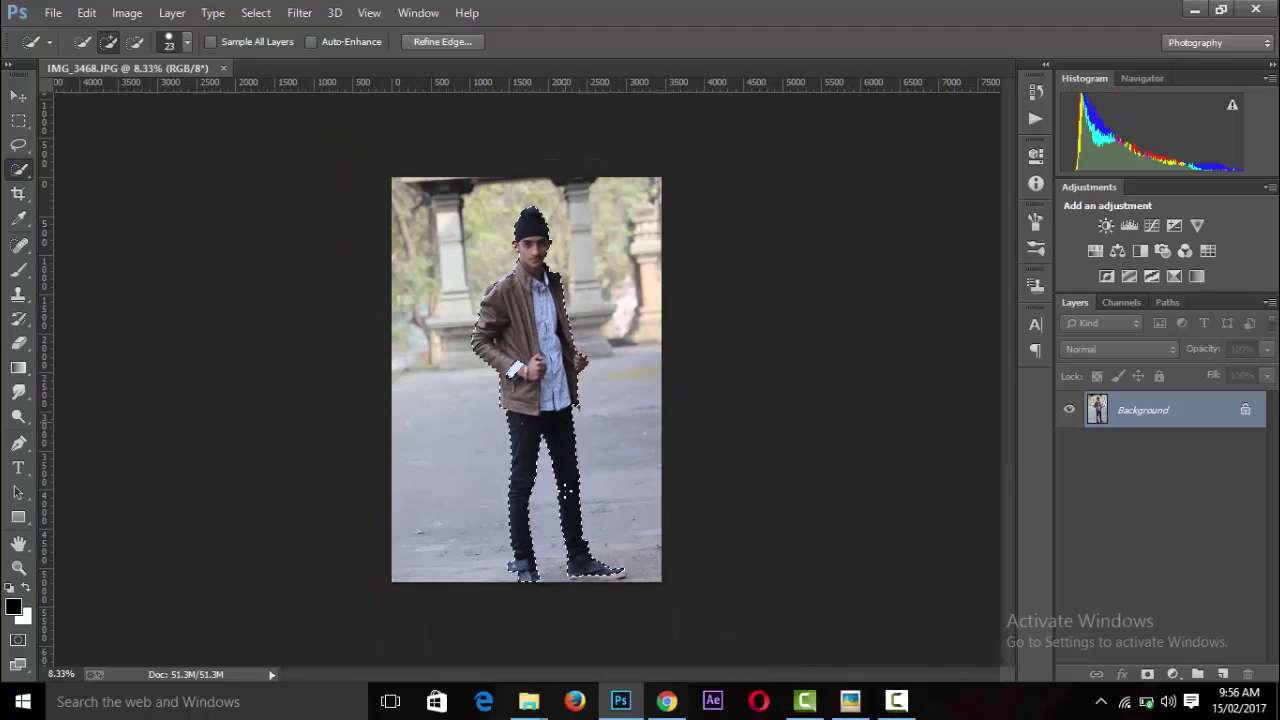
Step: Zoom in on the legs to add the remaining leg area and shoe sole
key(ctrl+plus)
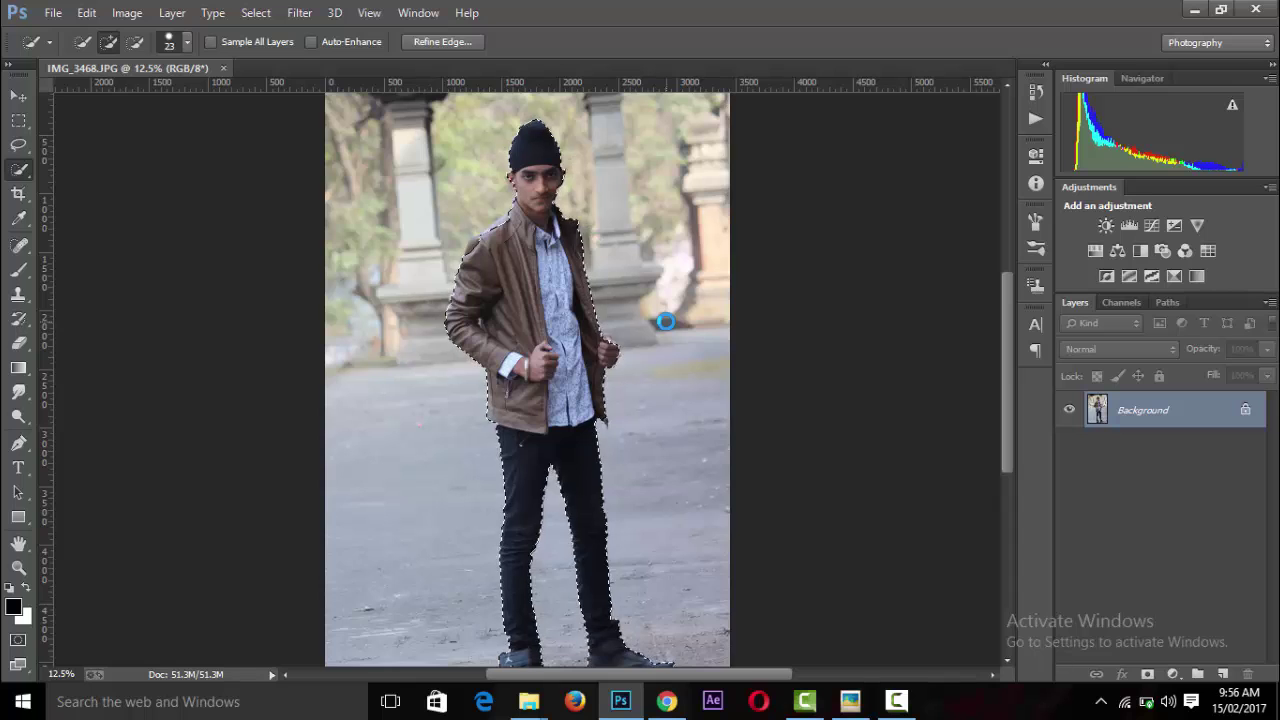
key(ctrl+plus)
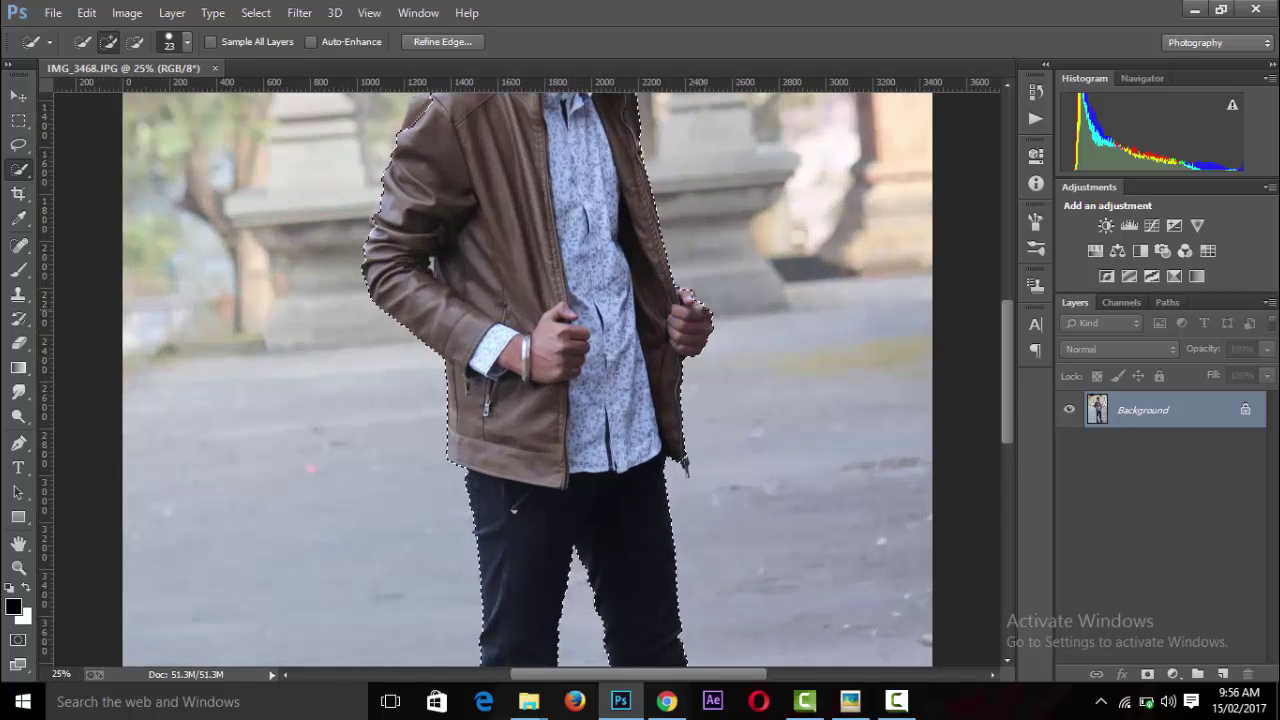
key(ctrl+plus)
drag(1008, 391, 1008, 530)
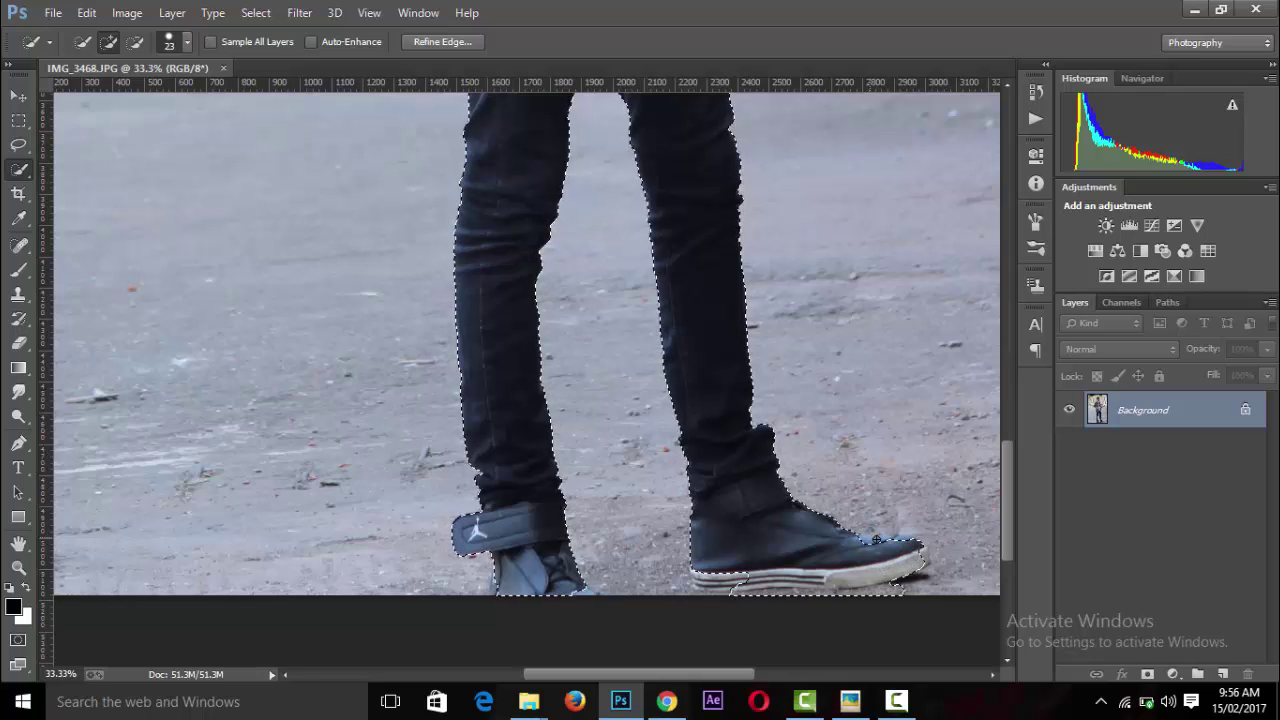
mouse_move(932, 565)
mouse_down()
mouse_move(705, 581)
mouse_move(943, 595)
mouse_up()
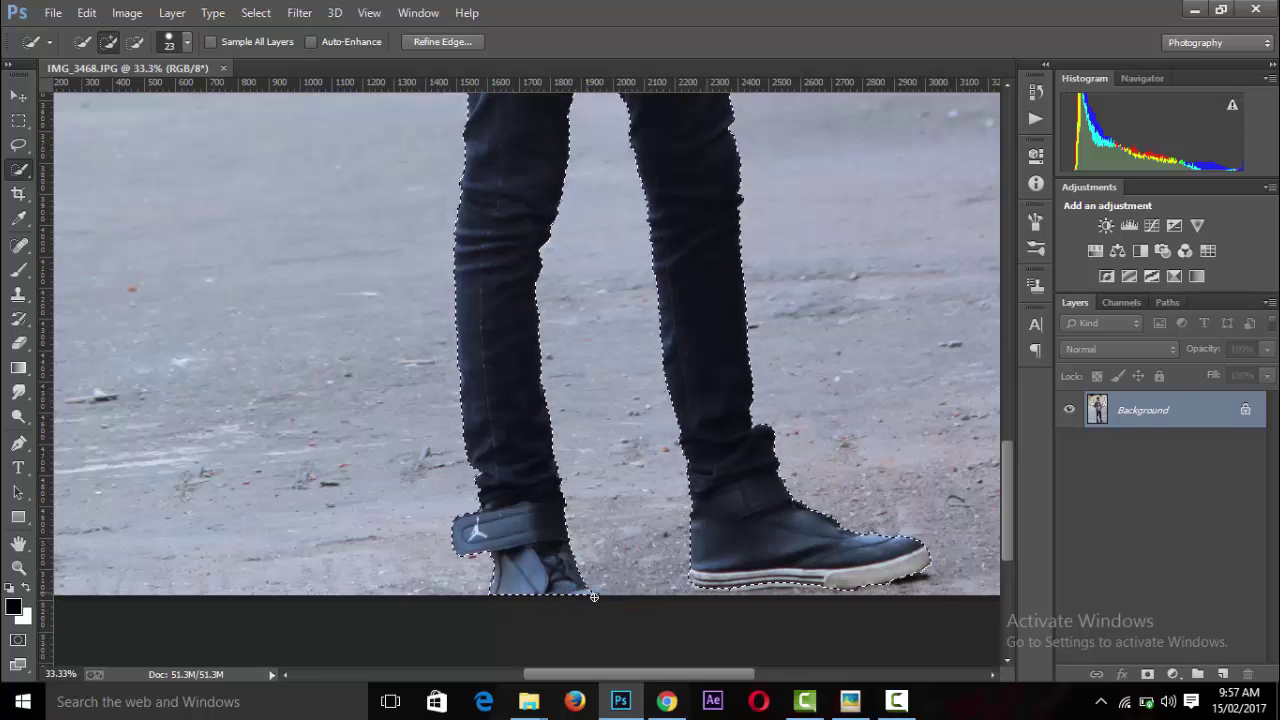
key(ctrl+minus)
key(ctrl+minus)
key(ctrl+minus)
Step: Preview the selection in Refine Edge and zoom in on the man's upper body
click(442, 41)
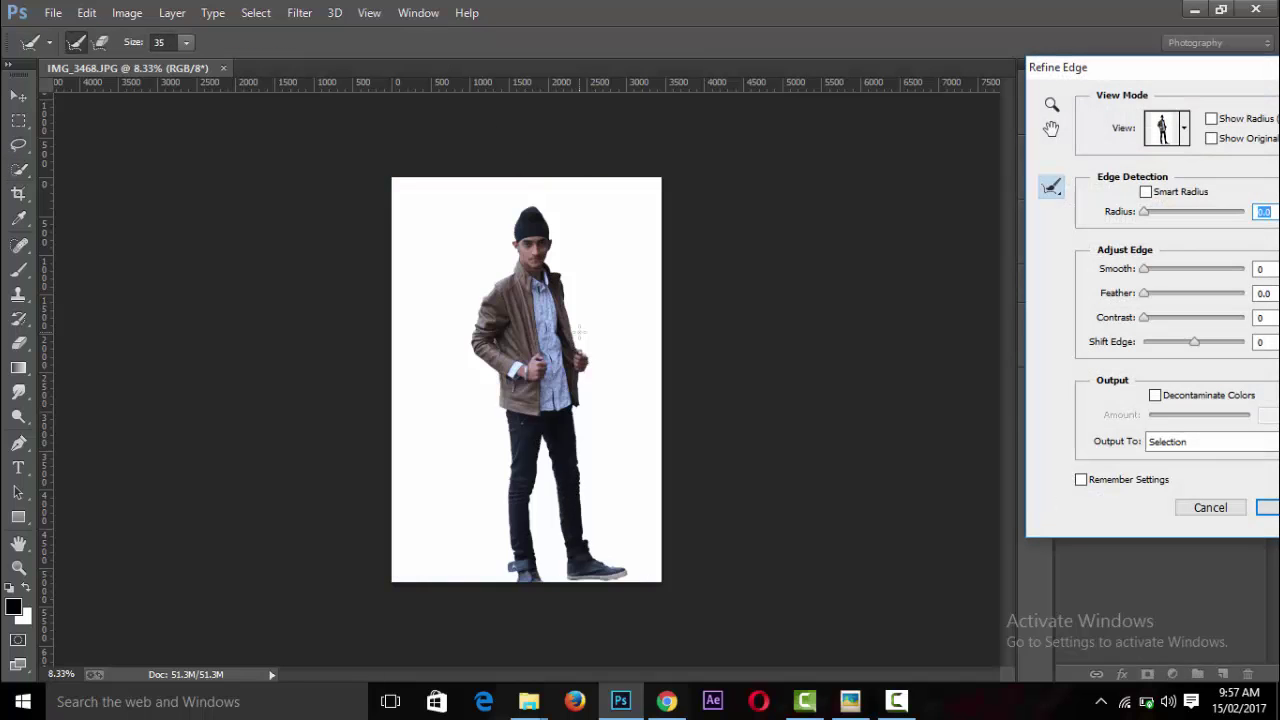
key(ctrl+plus)
click(1191, 505)
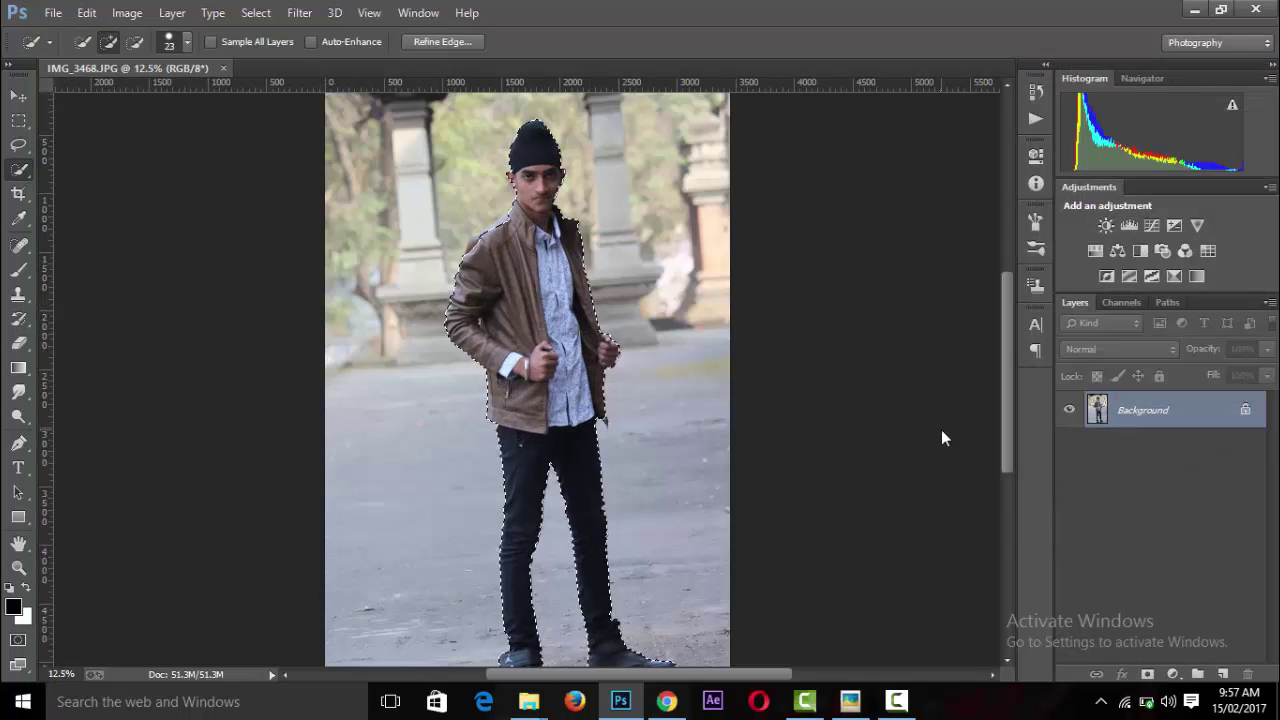
key(ctrl+plus)
key(ctrl+plus)
drag(1007, 402, 1027, 332)
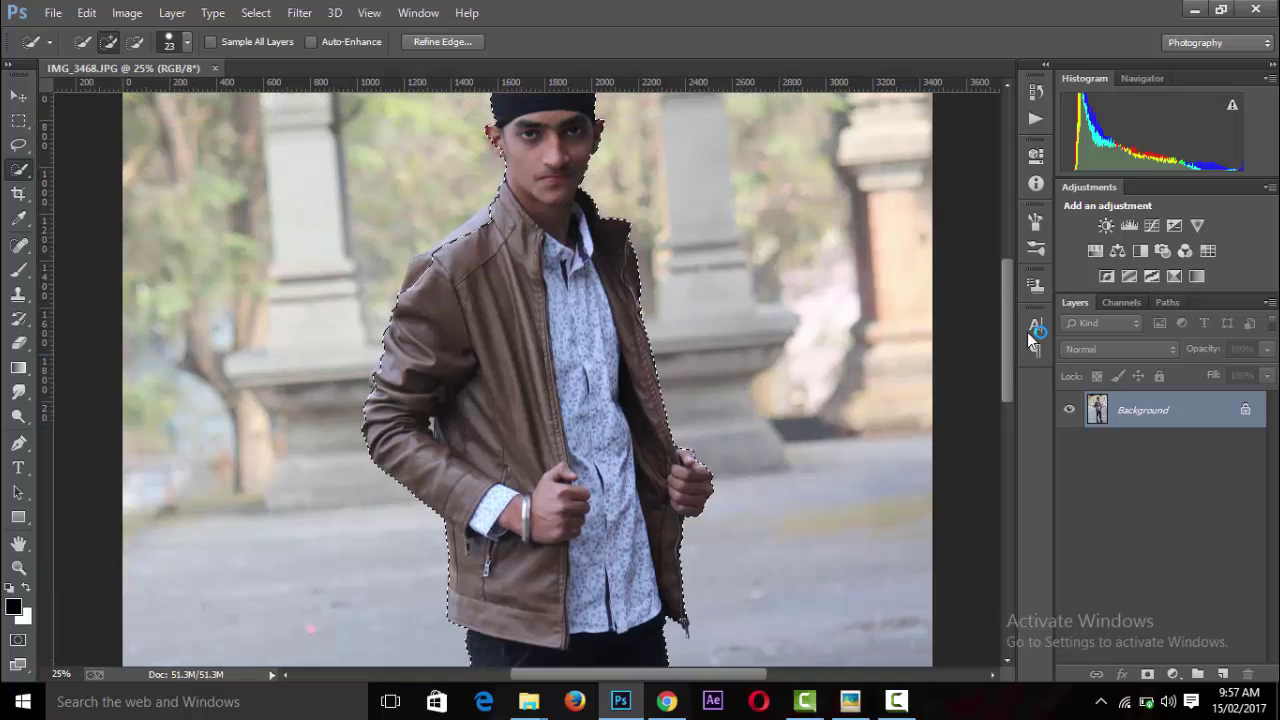
key(ctrl+plus)
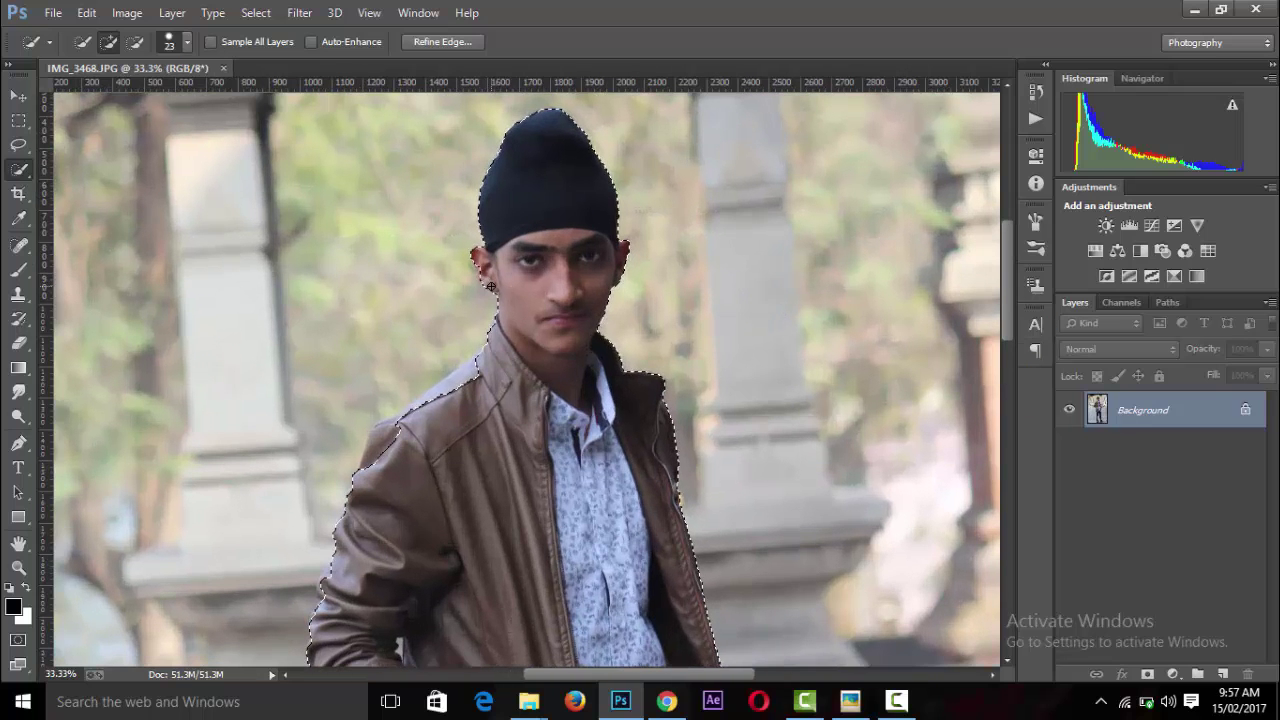
key(ctrl+plus)
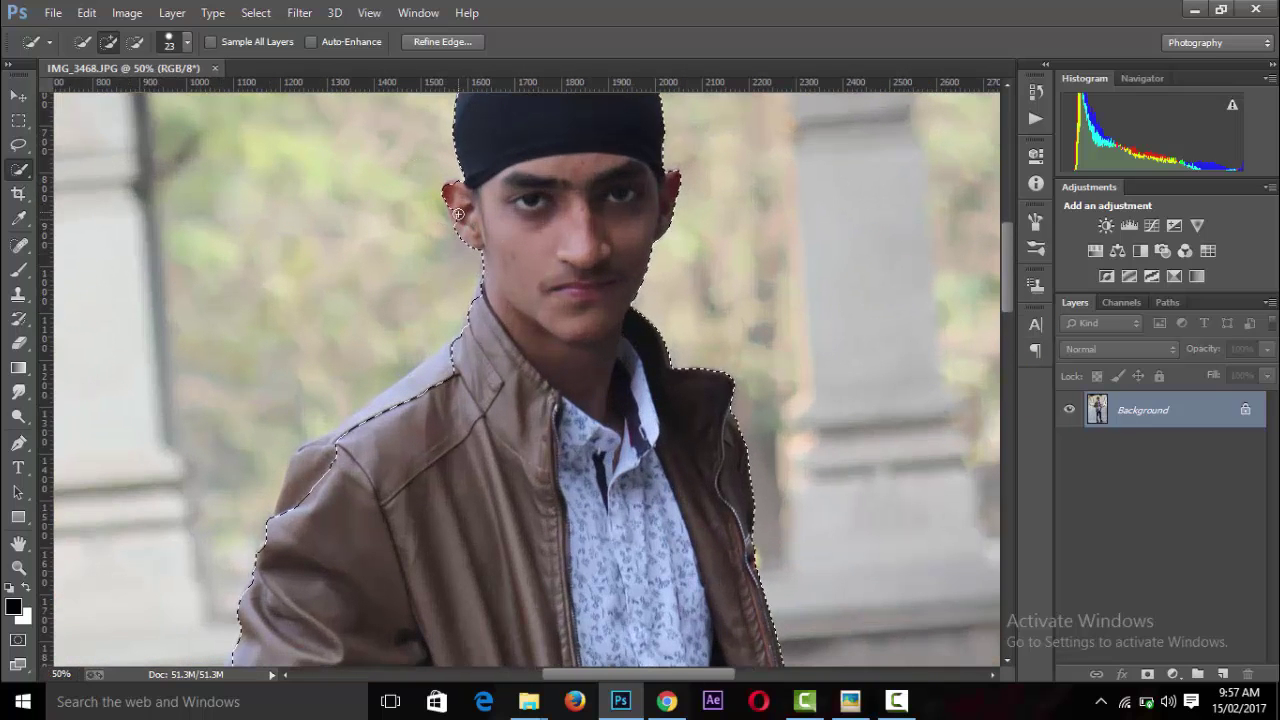
click(455, 45)
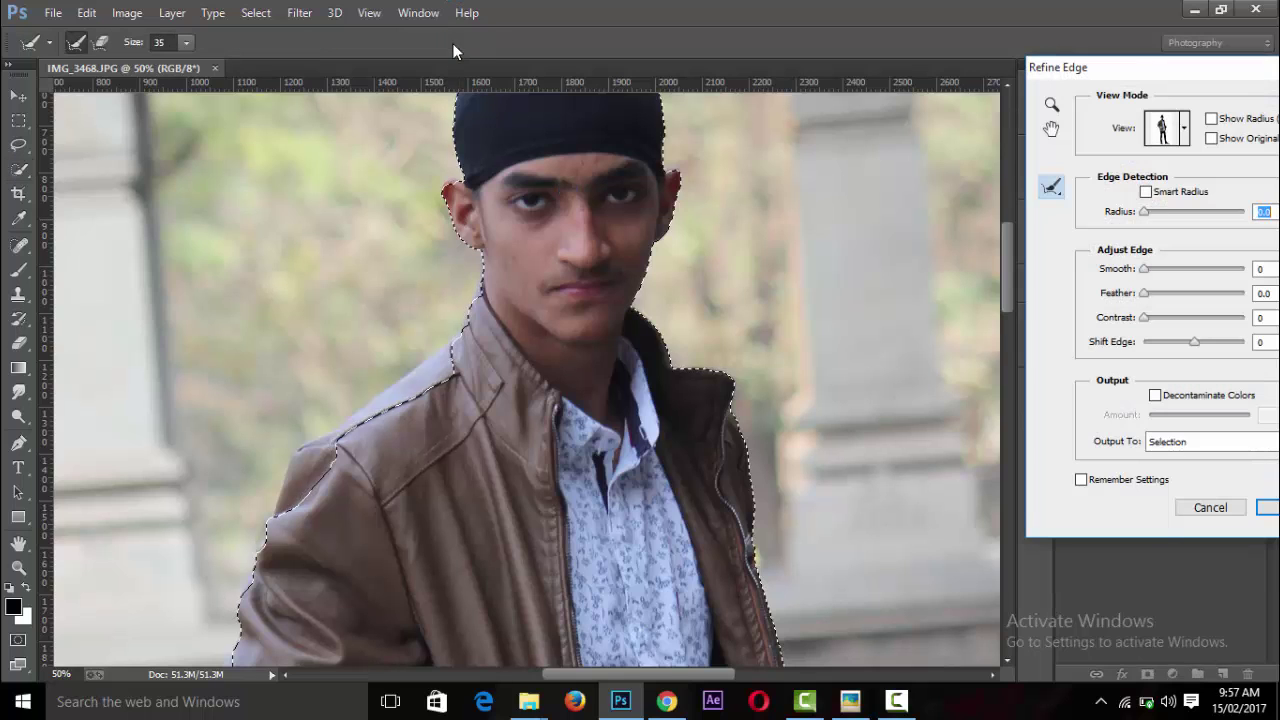
click(1190, 507)
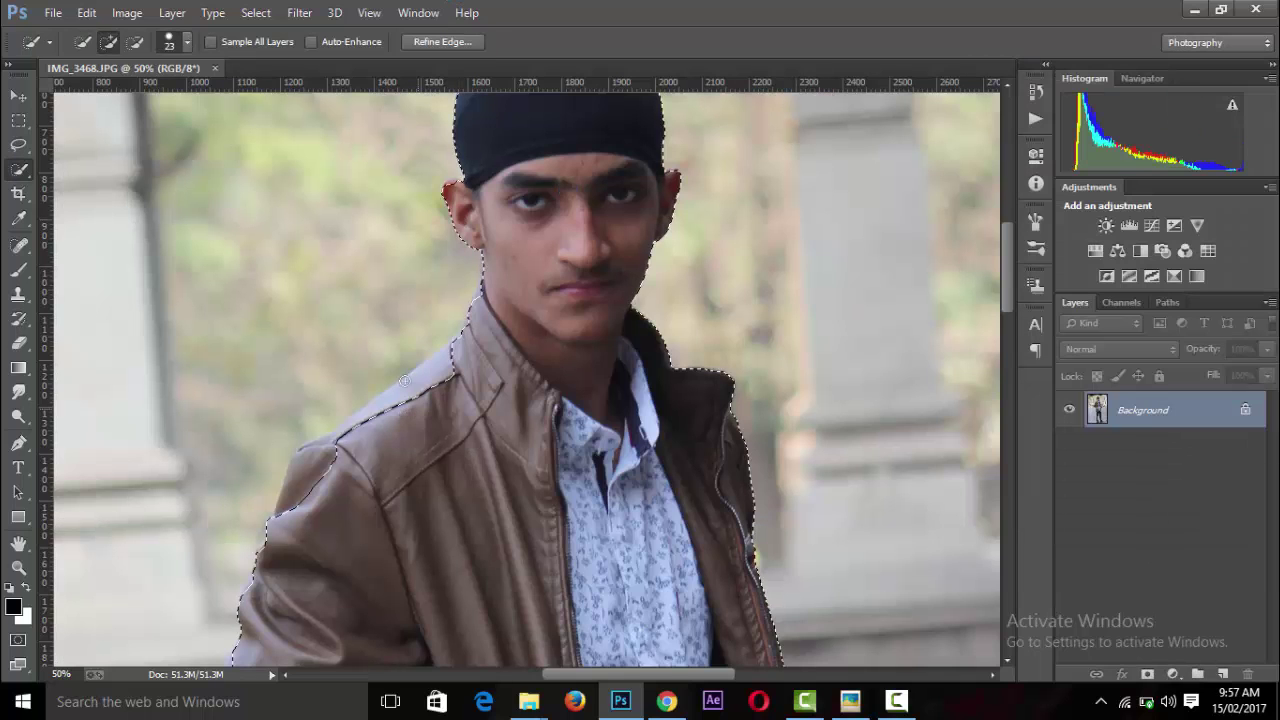
Step: Add the left shoulder and neck, then apply Refine Edge: Radius 1.2, Smooth 8, Feather 0.9
mouse_move(297, 477)
mouse_down()
mouse_move(310, 449)
mouse_move(527, 362)
mouse_up()
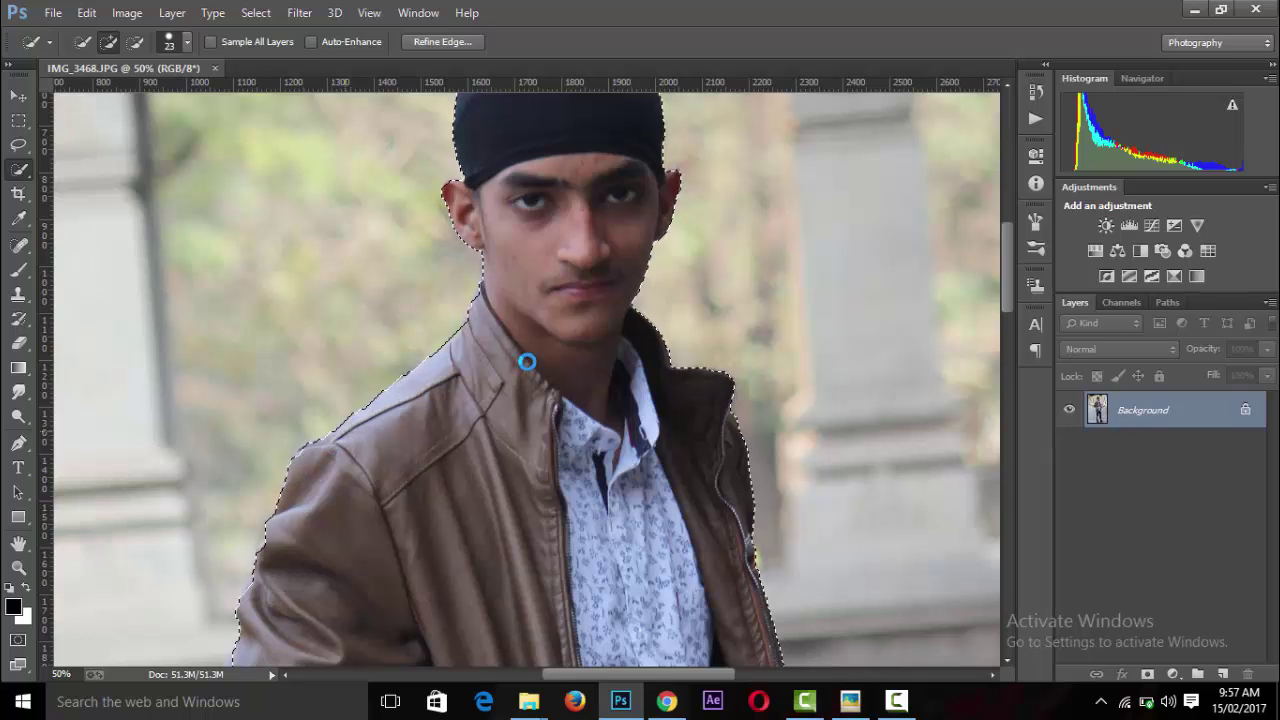
key(ctrl+minus)
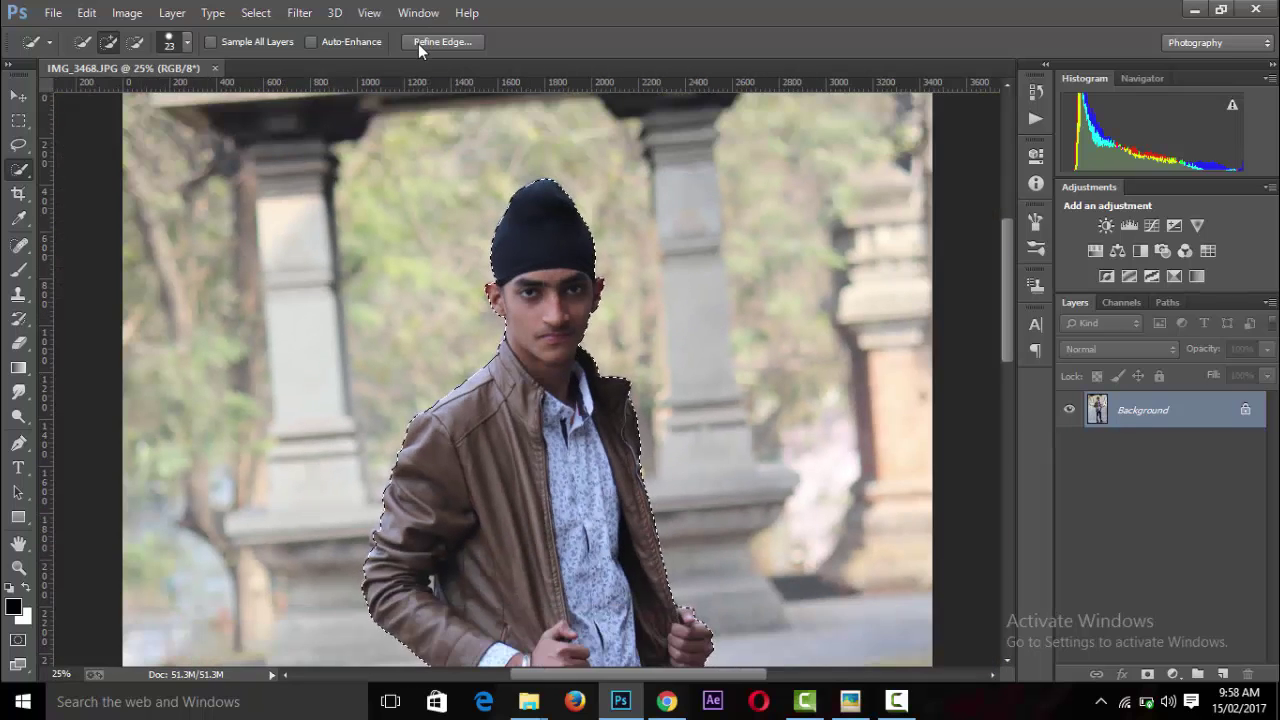
click(418, 43)
key(ctrl+minus)
key(ctrl+minus)
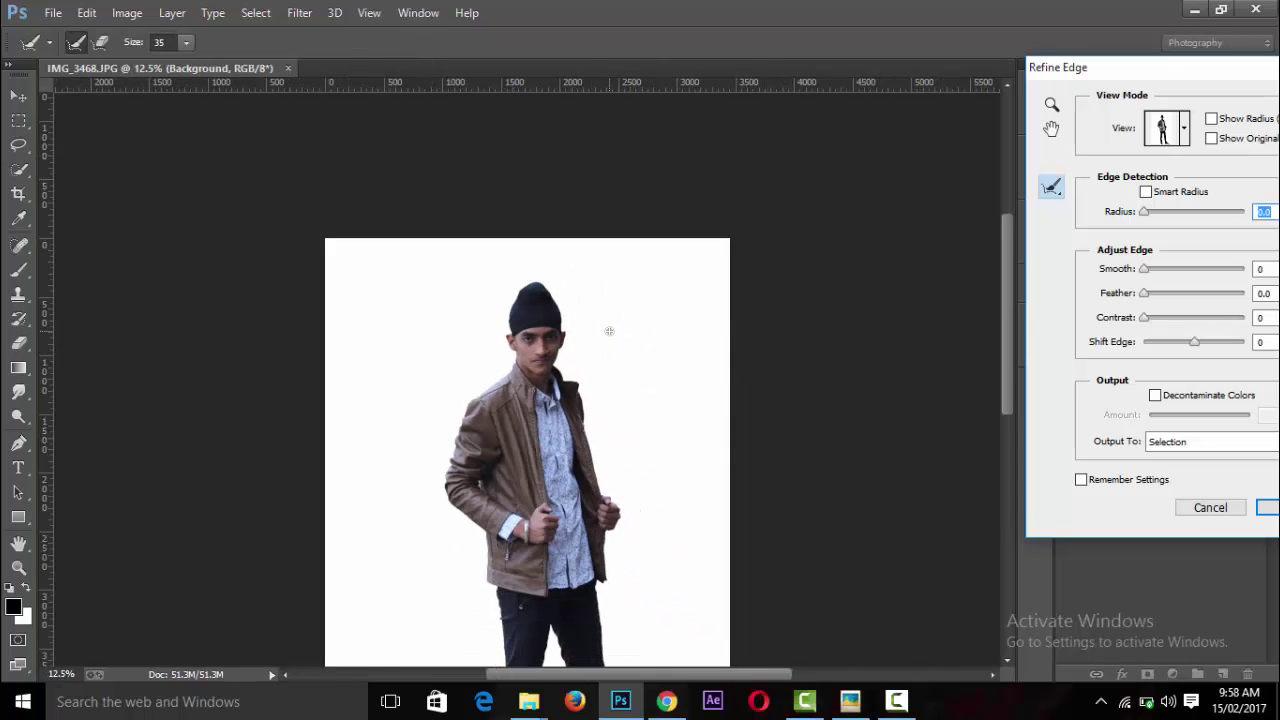
key(ctrl+minus)
click(1207, 510)
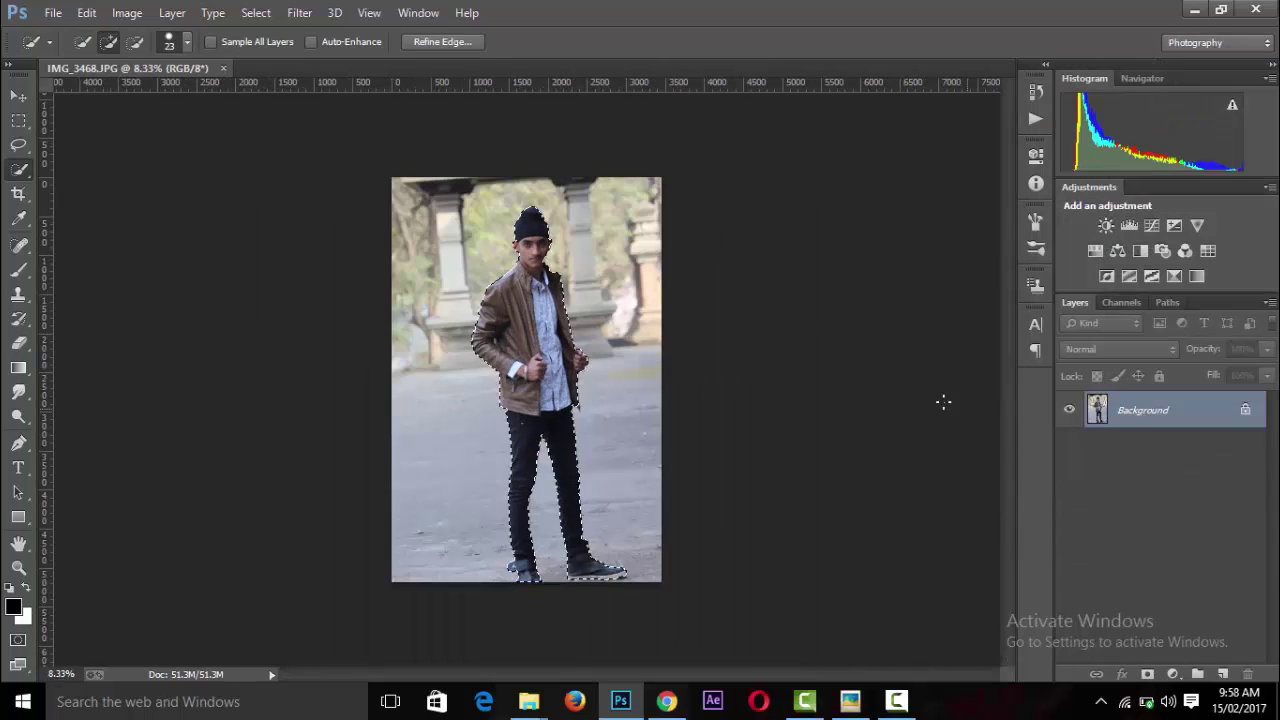
click(472, 43)
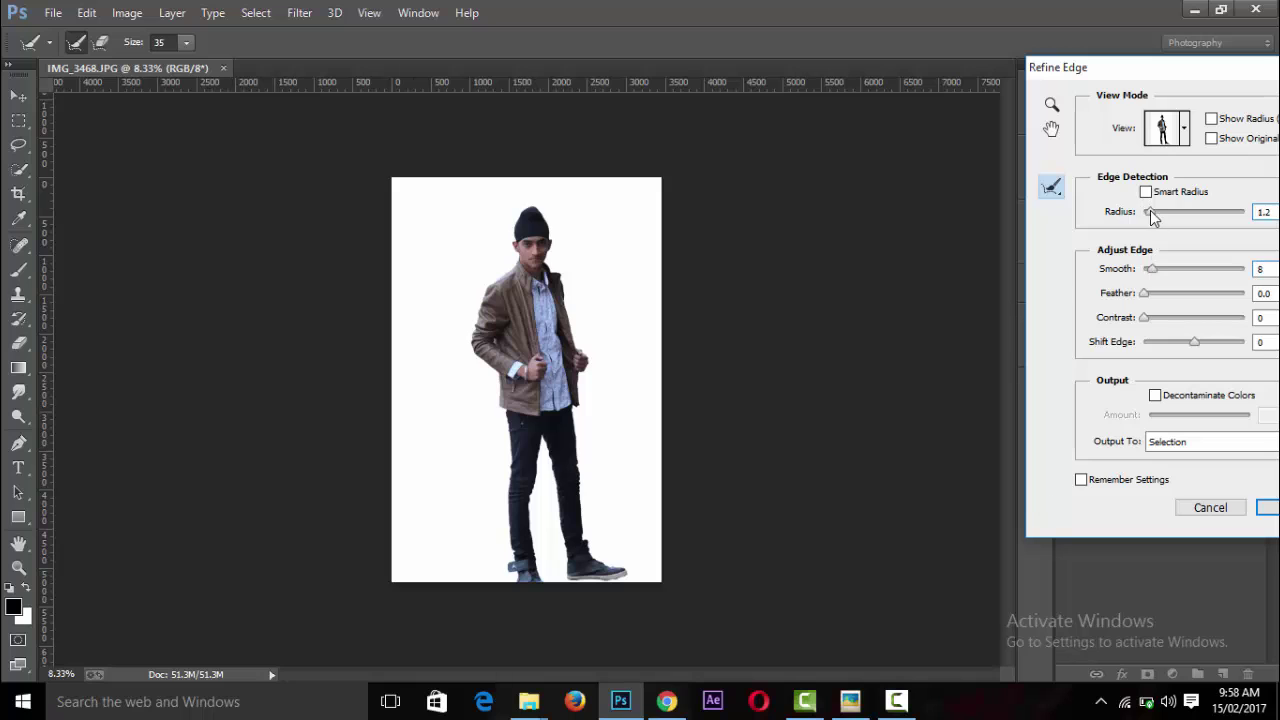
click(1267, 508)
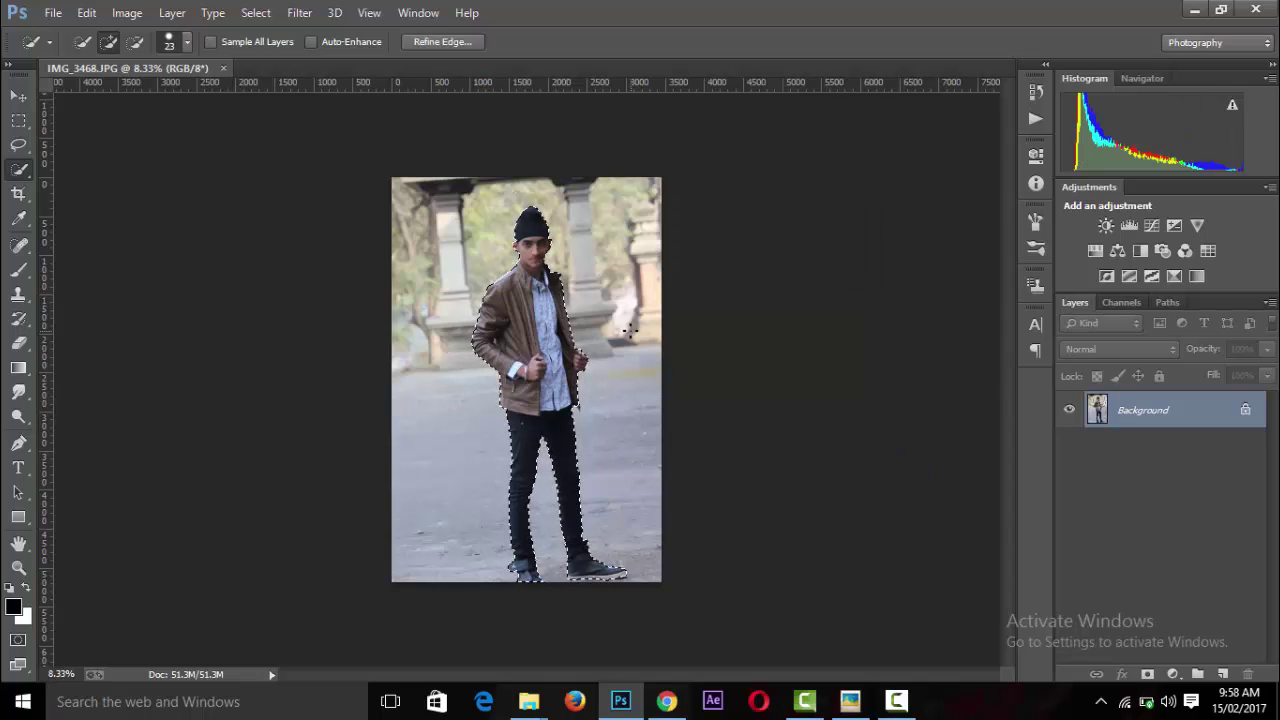
Step: Copy the man to Layer 1, hide the Background, and launch the Camera Raw Filter
key(ctrl+j)
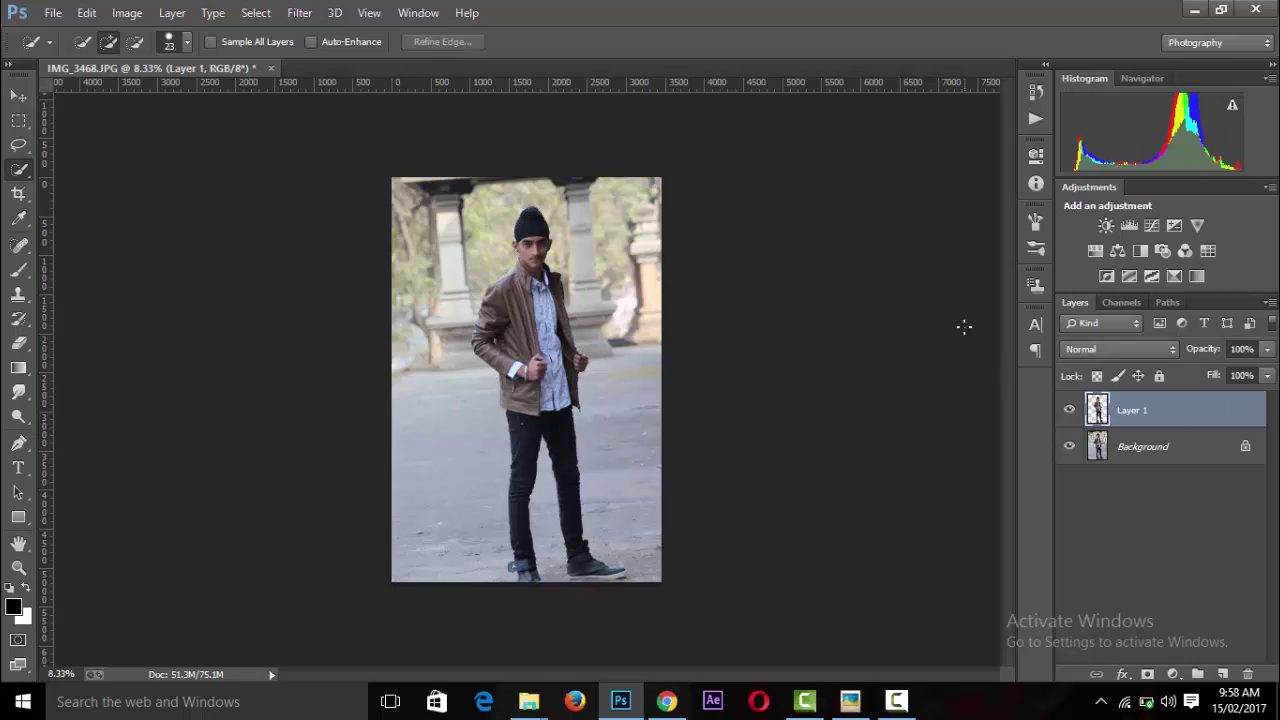
click(1070, 446)
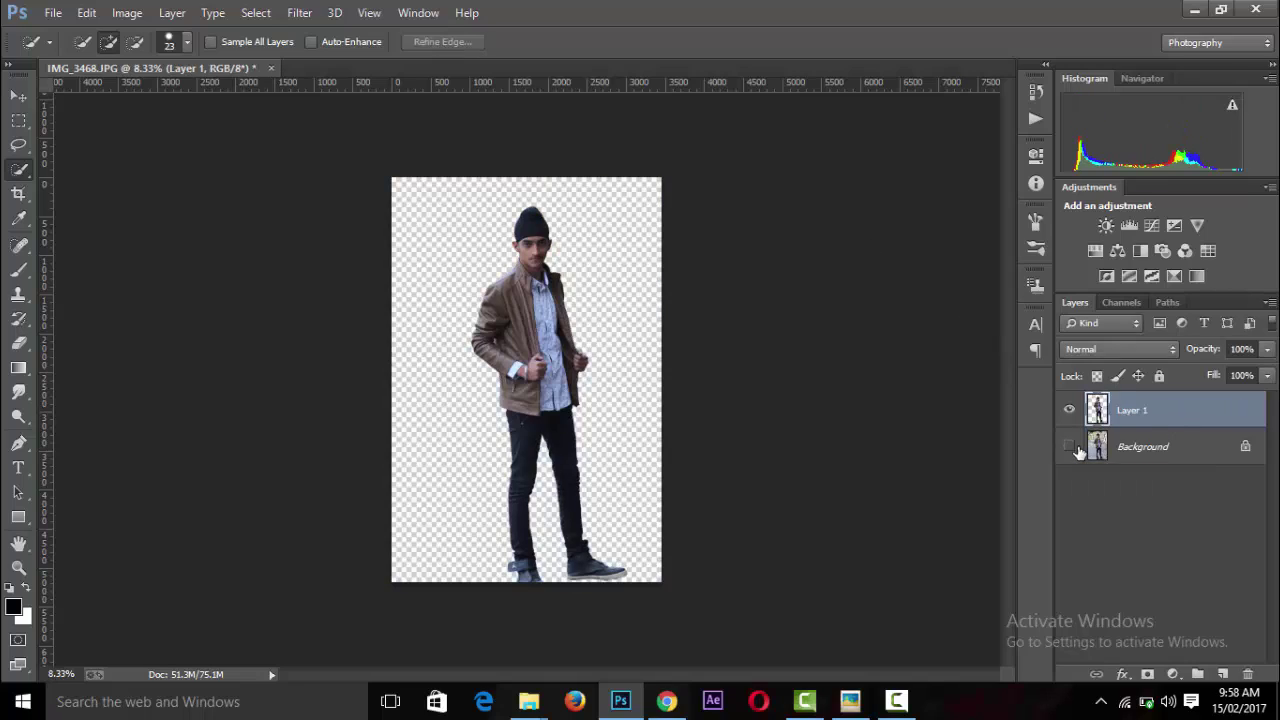
key(ctrl+plus)
key(ctrl+plus)
key(ctrl+plus)
key(ctrl+plus)
key(ctrl+plus)
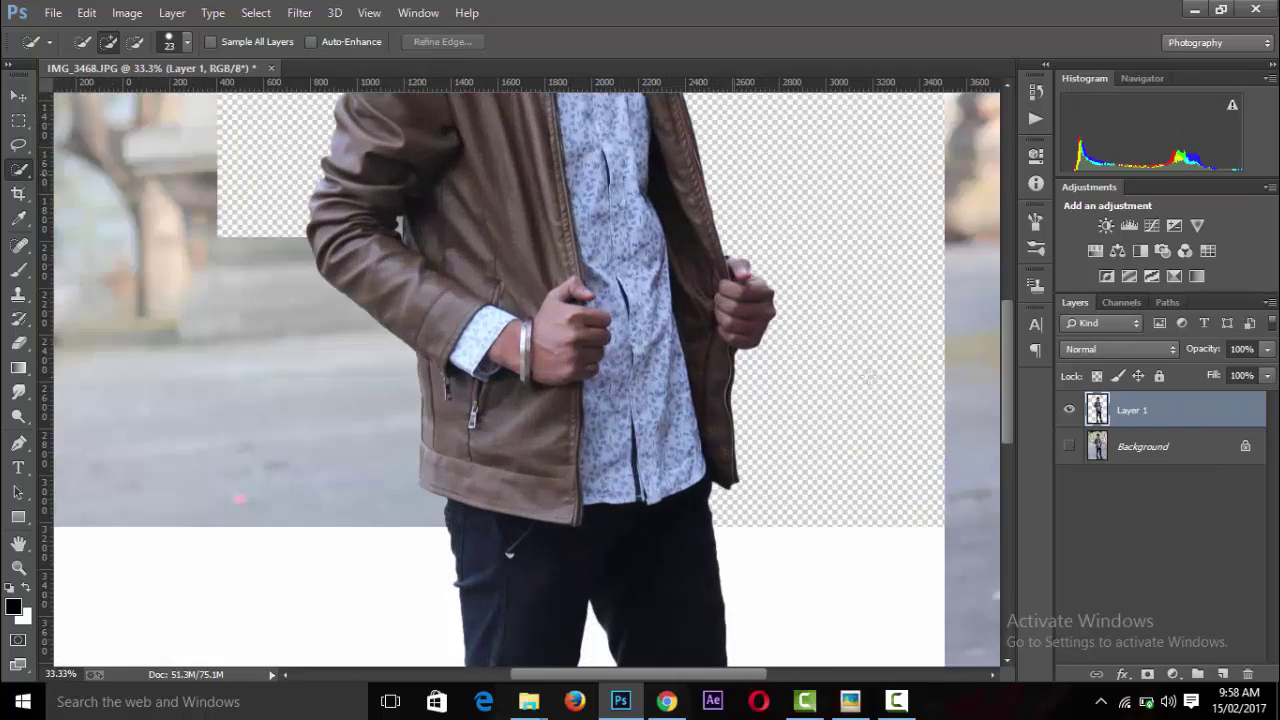
key(ctrl+minus)
key(ctrl+minus)
key(ctrl+minus)
key(ctrl+minus)
key(ctrl+minus)
key(ctrl+plus)
key(ctrl+plus)
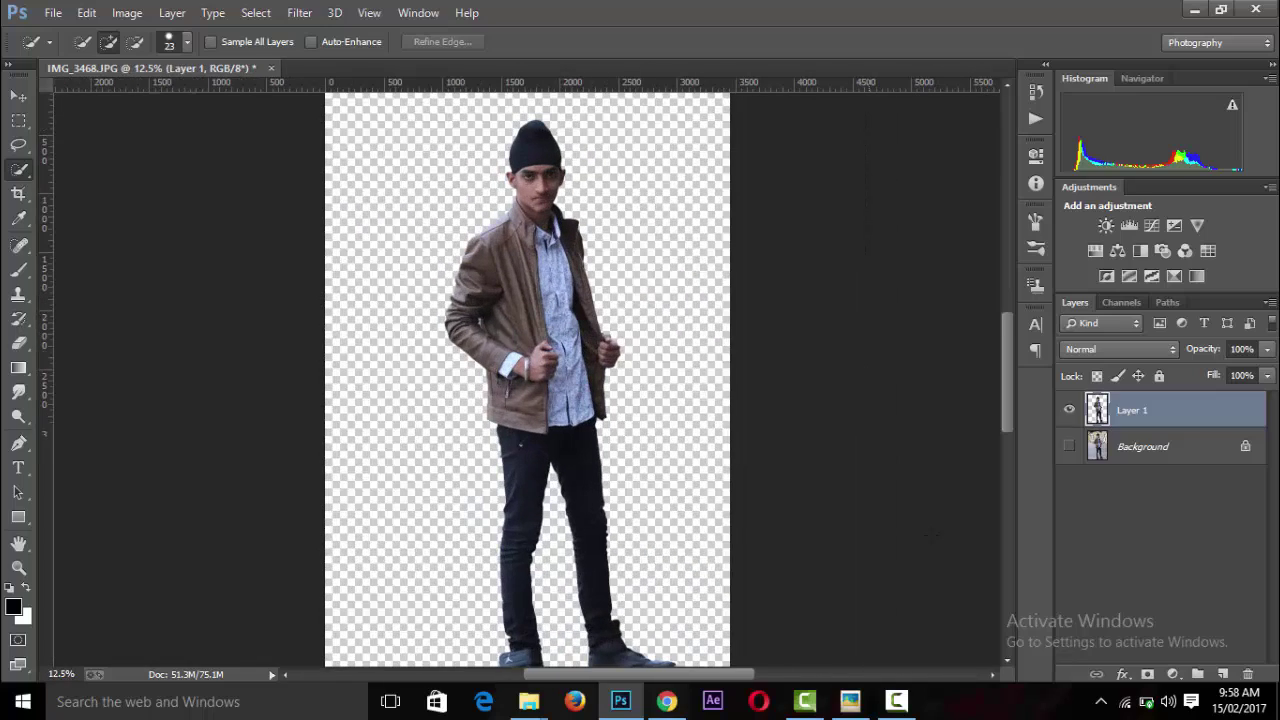
click(896, 701)
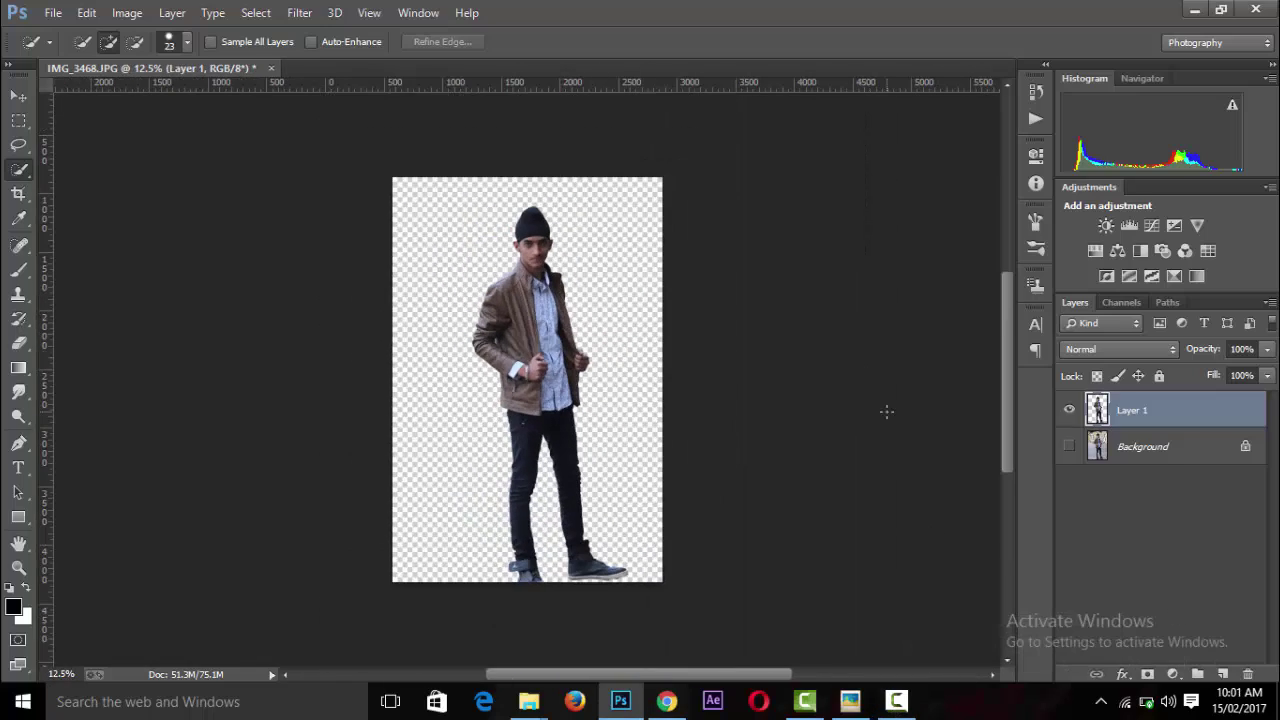
click(299, 12)
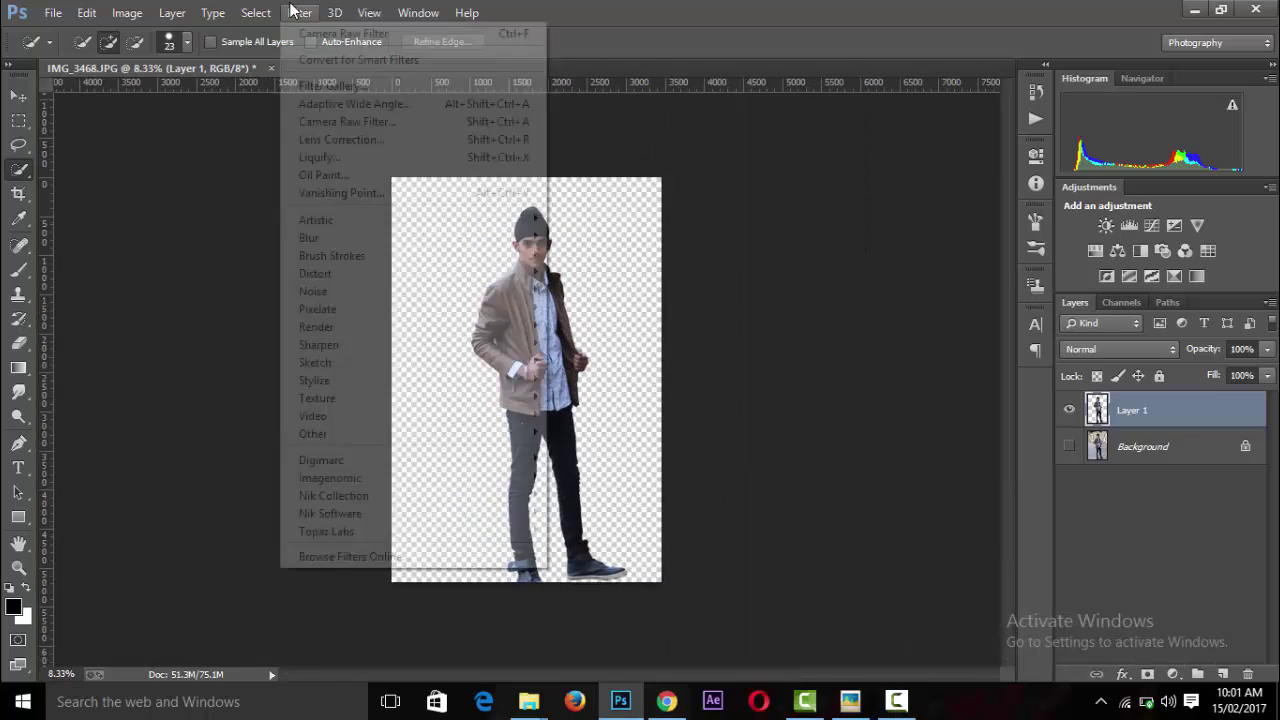
click(342, 116)
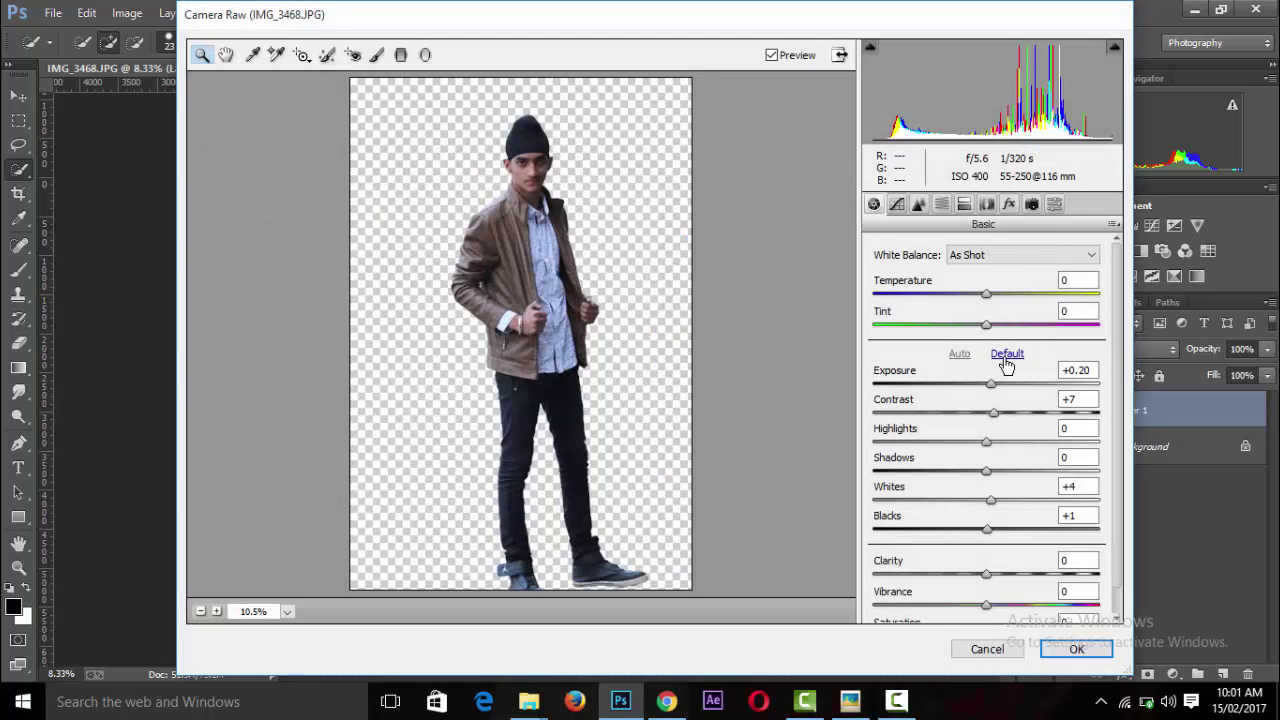
Step: Grade the man in Camera Raw: Exposure +0.90, deeper Blacks, Whites +11, Clarity +45, lower Highlights
click(1006, 356)
mouse_move(986, 383)
mouse_down()
mouse_move(1006, 383)
mouse_move(1018, 441)
mouse_move(1058, 471)
mouse_move(1043, 477)
mouse_up()
drag(982, 531, 928, 540)
drag(1010, 575, 1026, 574)
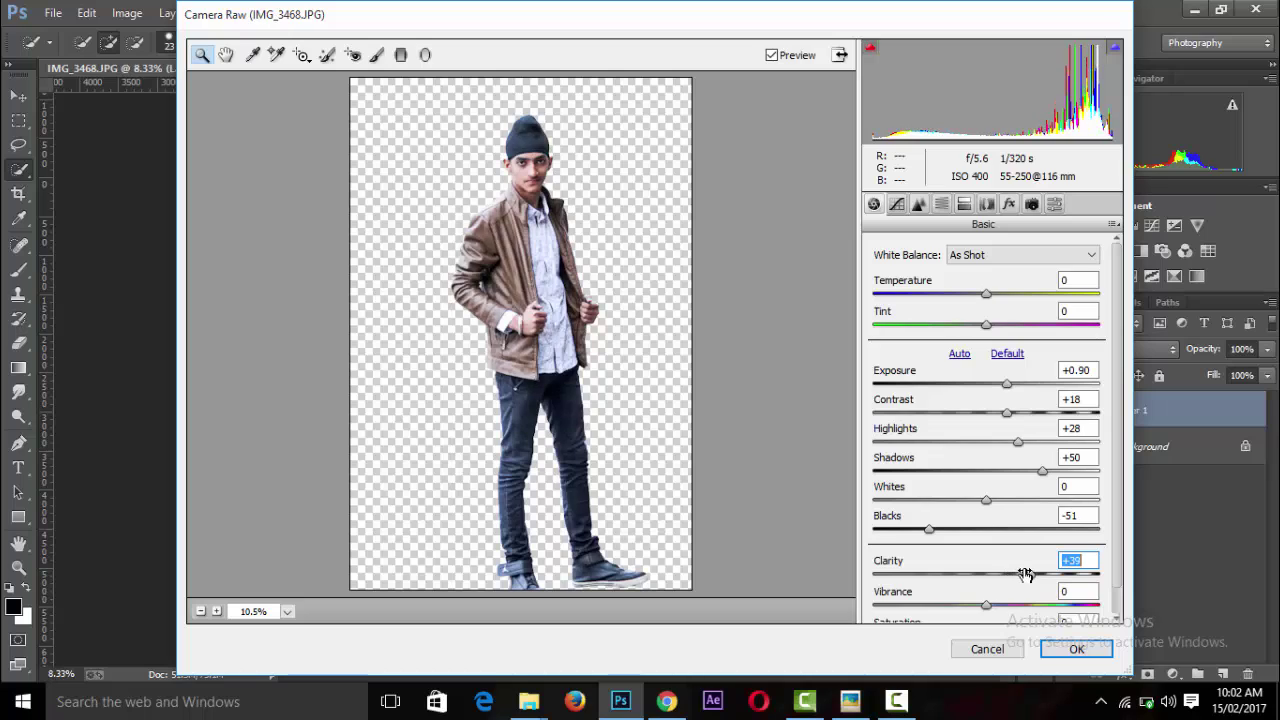
drag(987, 501, 999, 501)
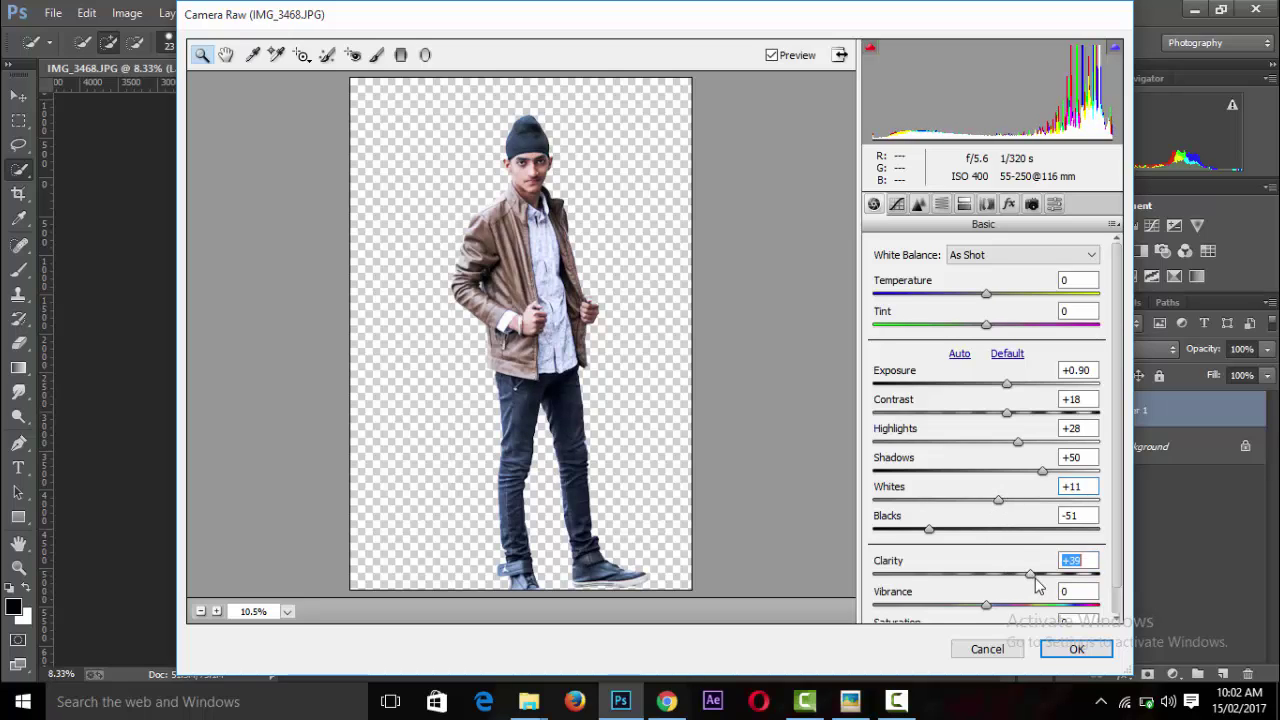
drag(1036, 584, 1043, 584)
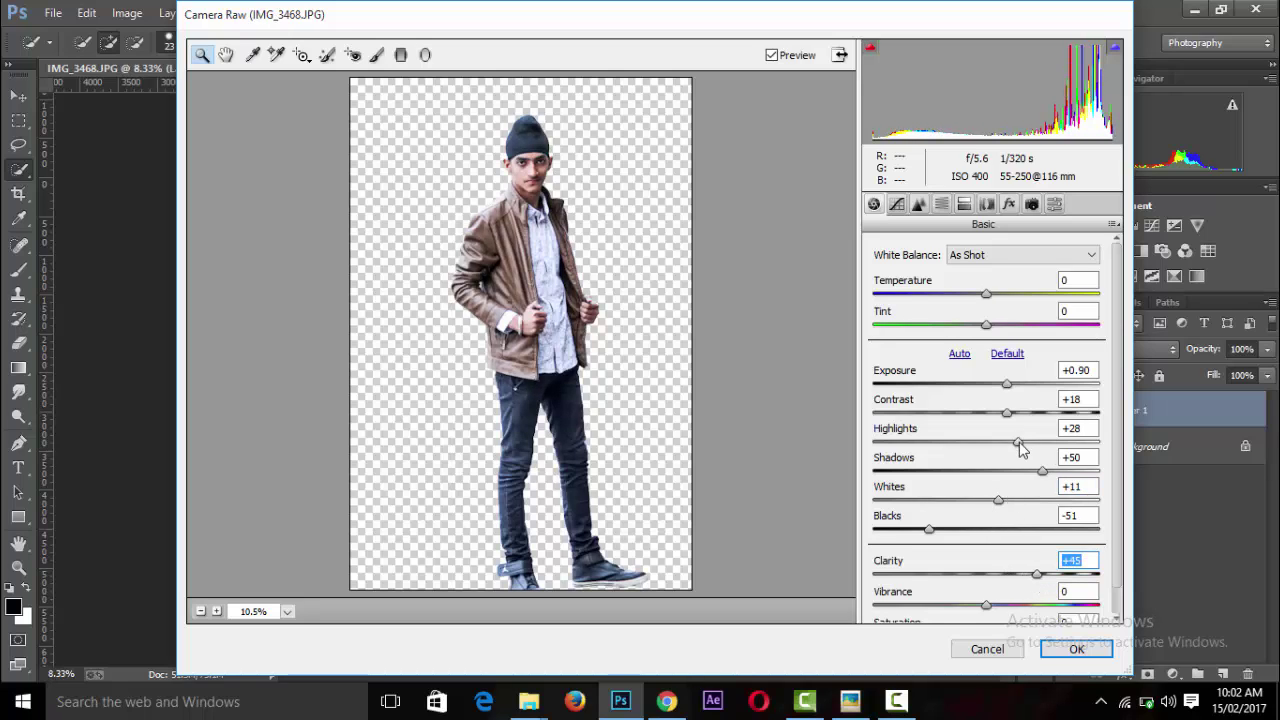
mouse_move(1019, 442)
mouse_down()
mouse_move(995, 458)
mouse_move(1087, 480)
mouse_up()
click(767, 497)
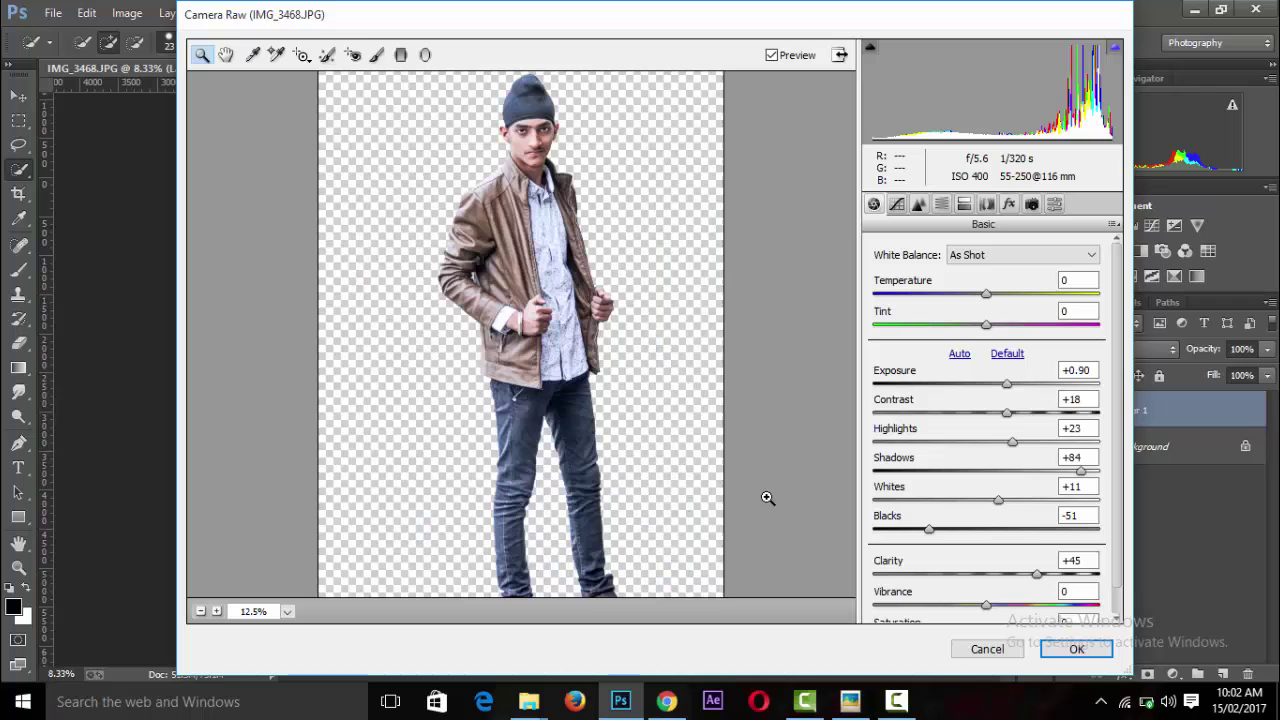
click(916, 205)
Step: Set tone-curve Highlights -27, raise Darks and orange luminance to +28, then apply Camera Raw
mouse_move(987, 544)
mouse_down()
mouse_move(959, 564)
mouse_move(1015, 601)
mouse_up()
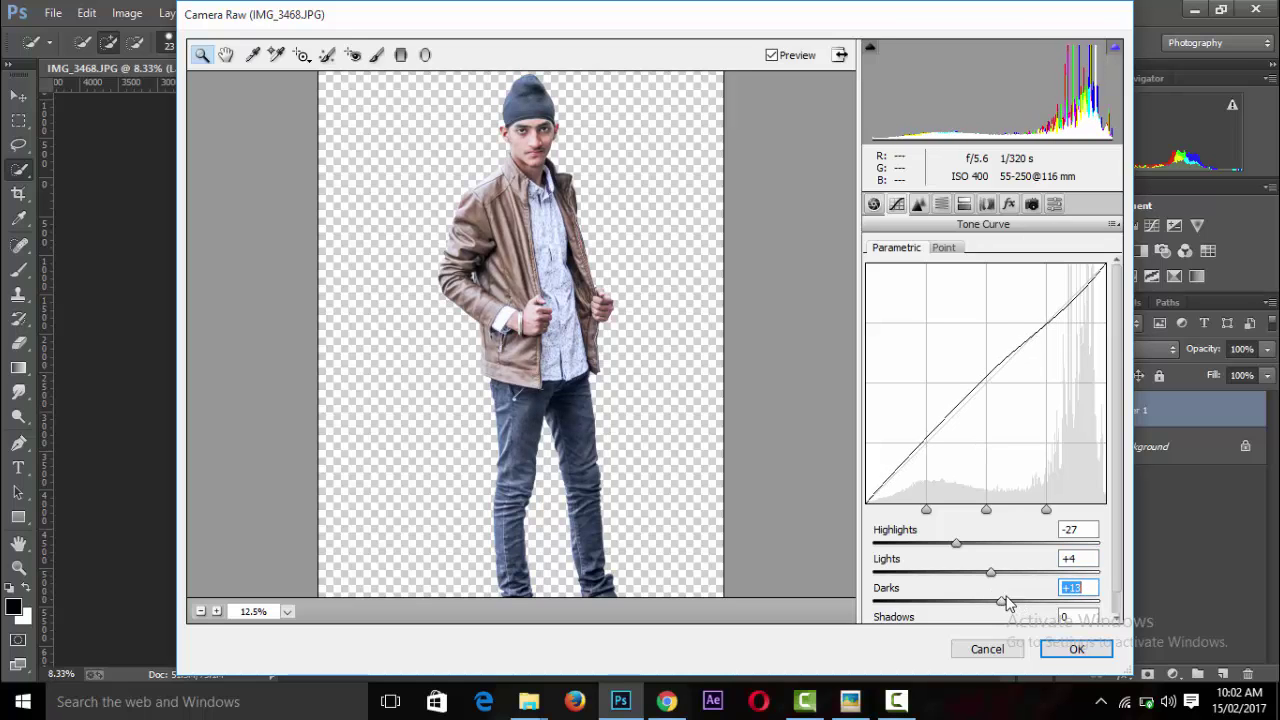
alt+click(791, 535)
click(791, 535)
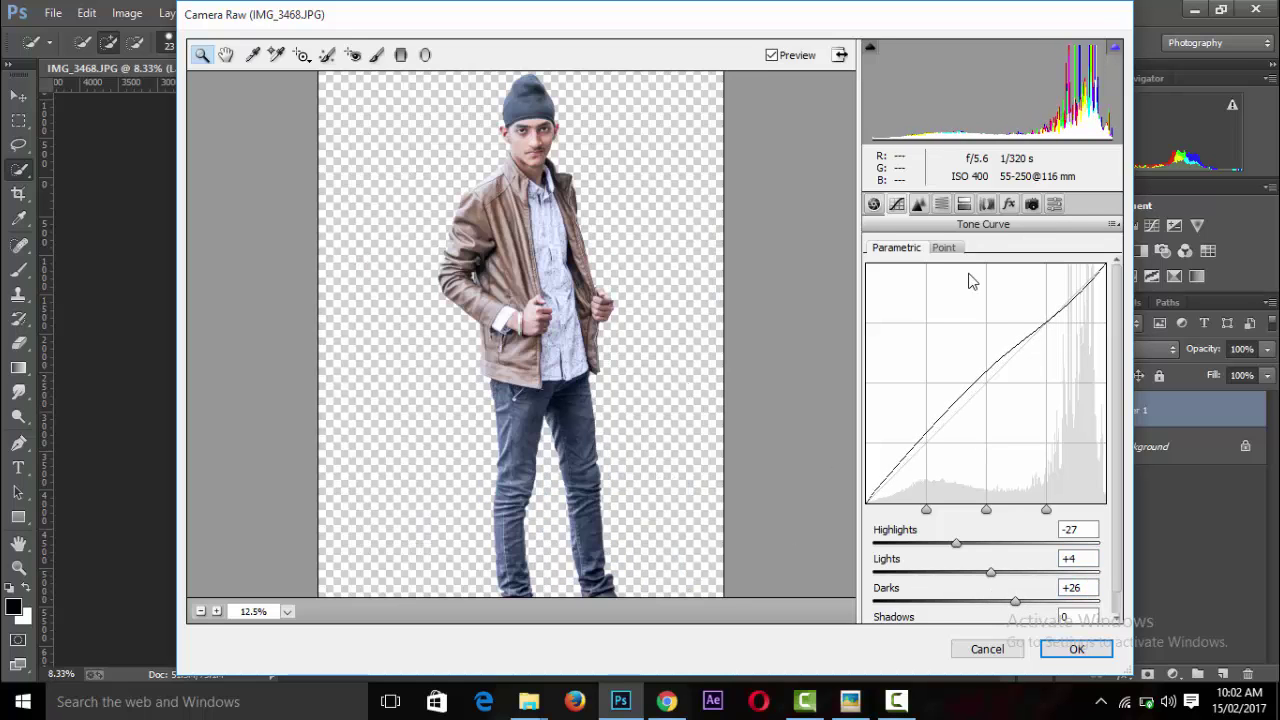
click(941, 205)
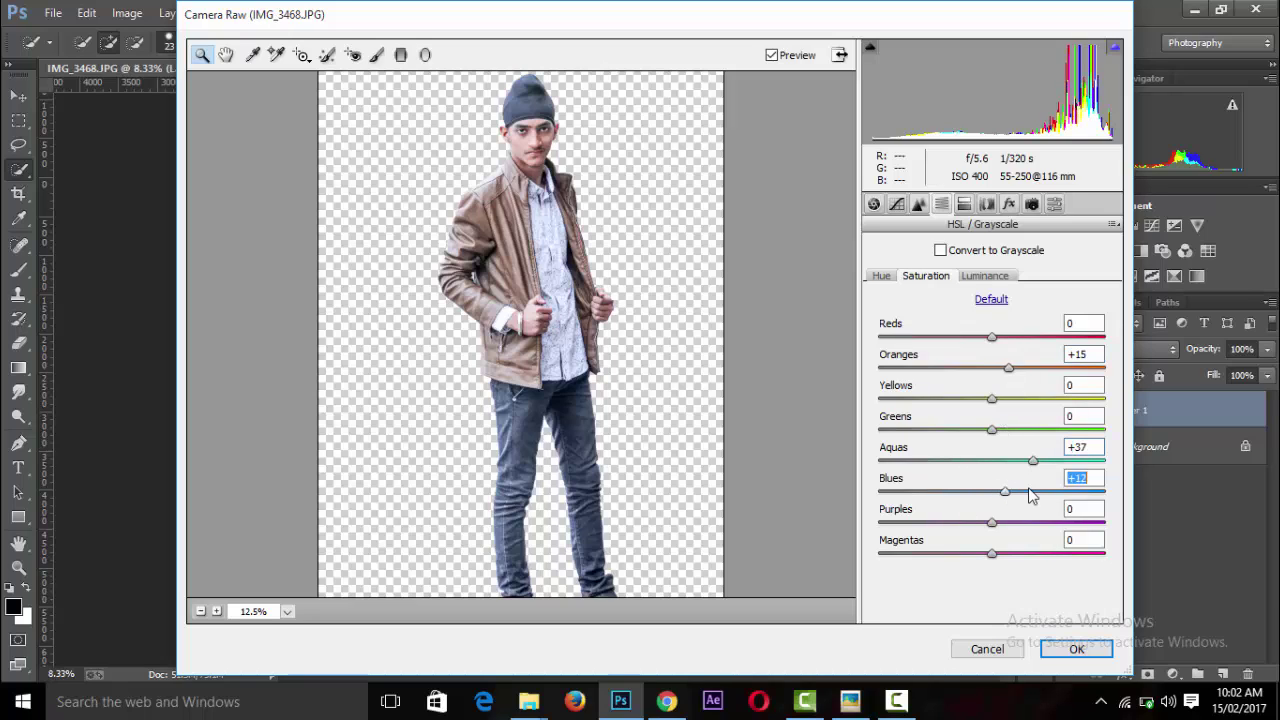
click(993, 278)
drag(995, 373, 1025, 375)
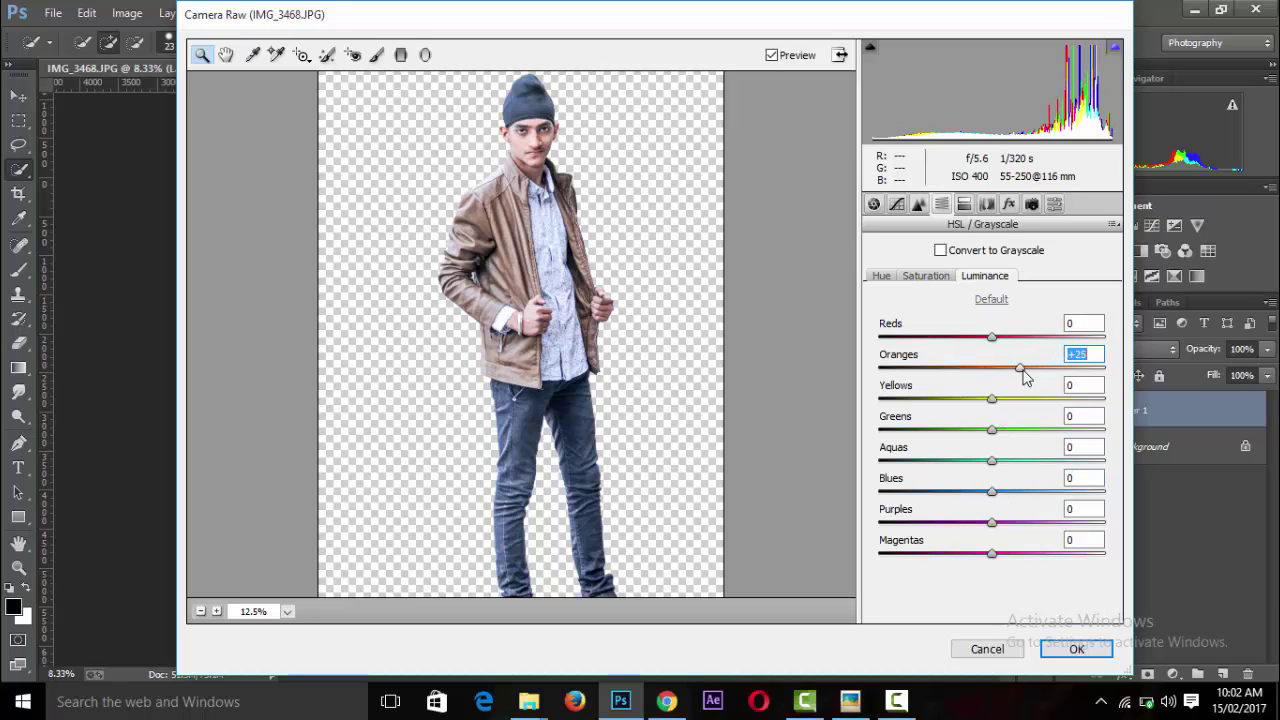
alt+click(833, 325)
alt+click(833, 325)
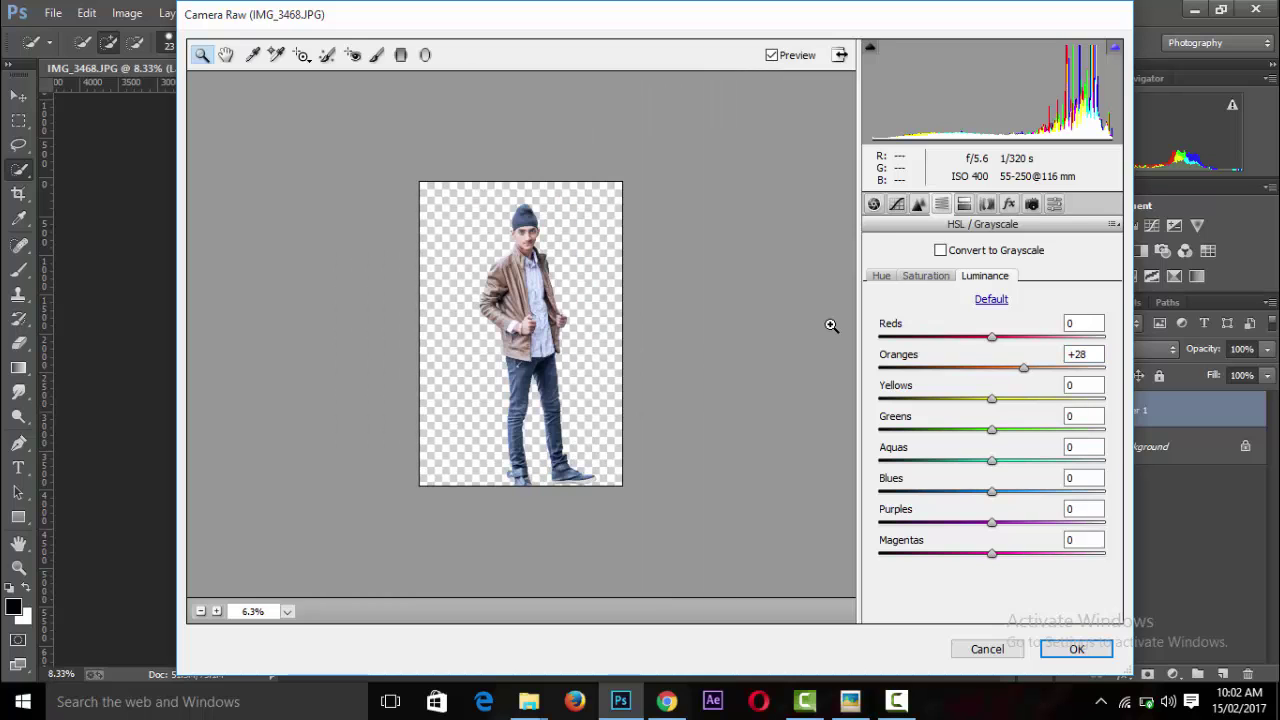
click(963, 205)
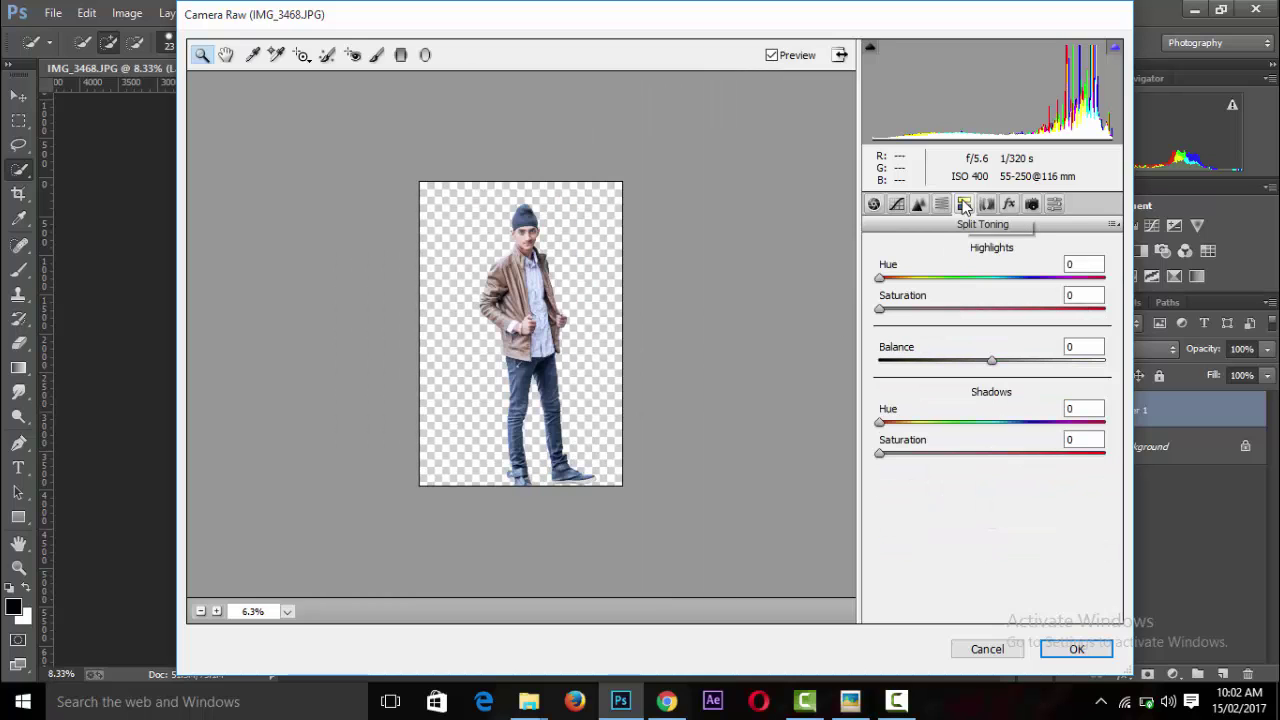
click(1066, 648)
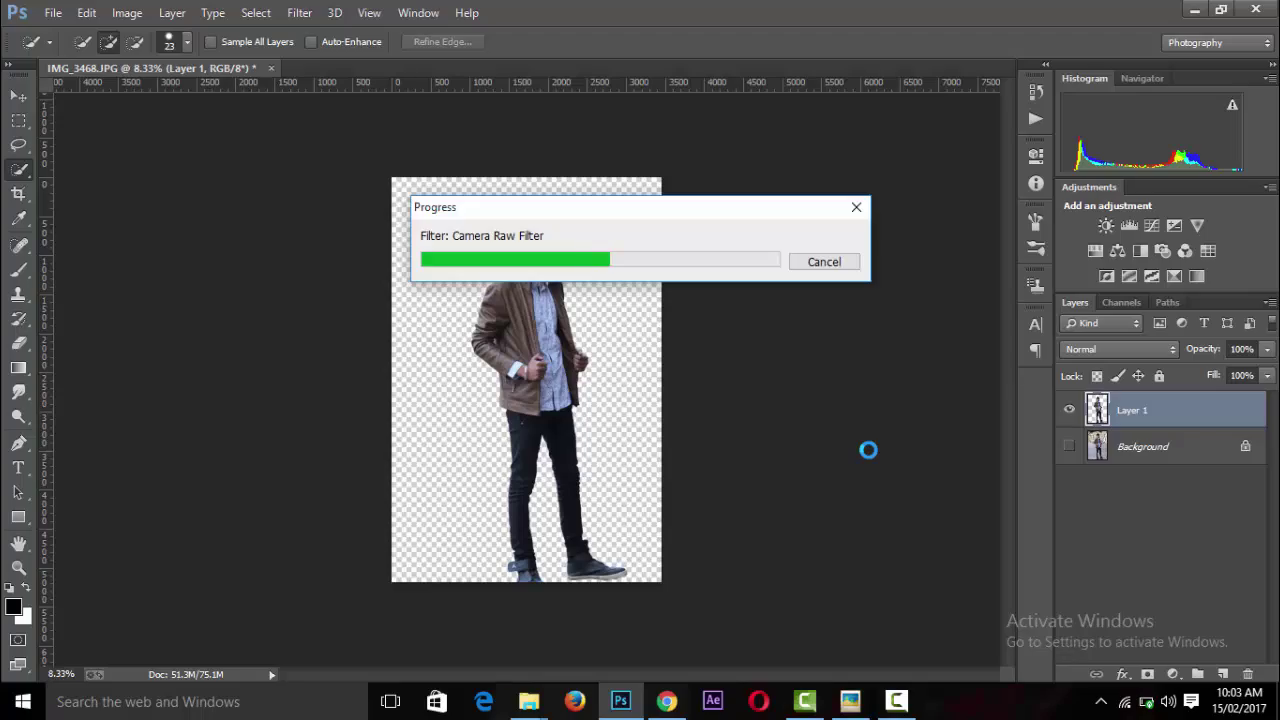
Step: Zoom in and out to inspect the graded jacket and whole figure
key(ctrl+plus)
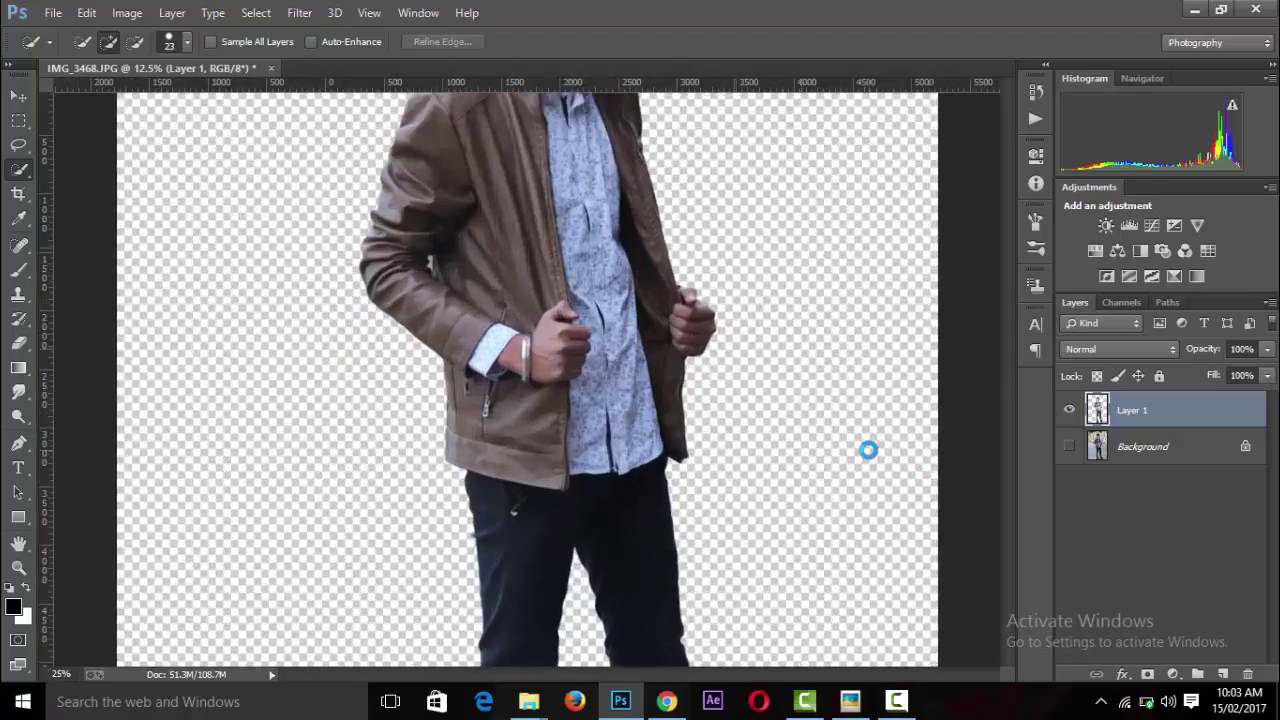
key(ctrl+plus)
key(ctrl+plus)
key(ctrl+plus)
key(ctrl+minus)
key(ctrl+minus)
key(ctrl+minus)
key(ctrl+minus)
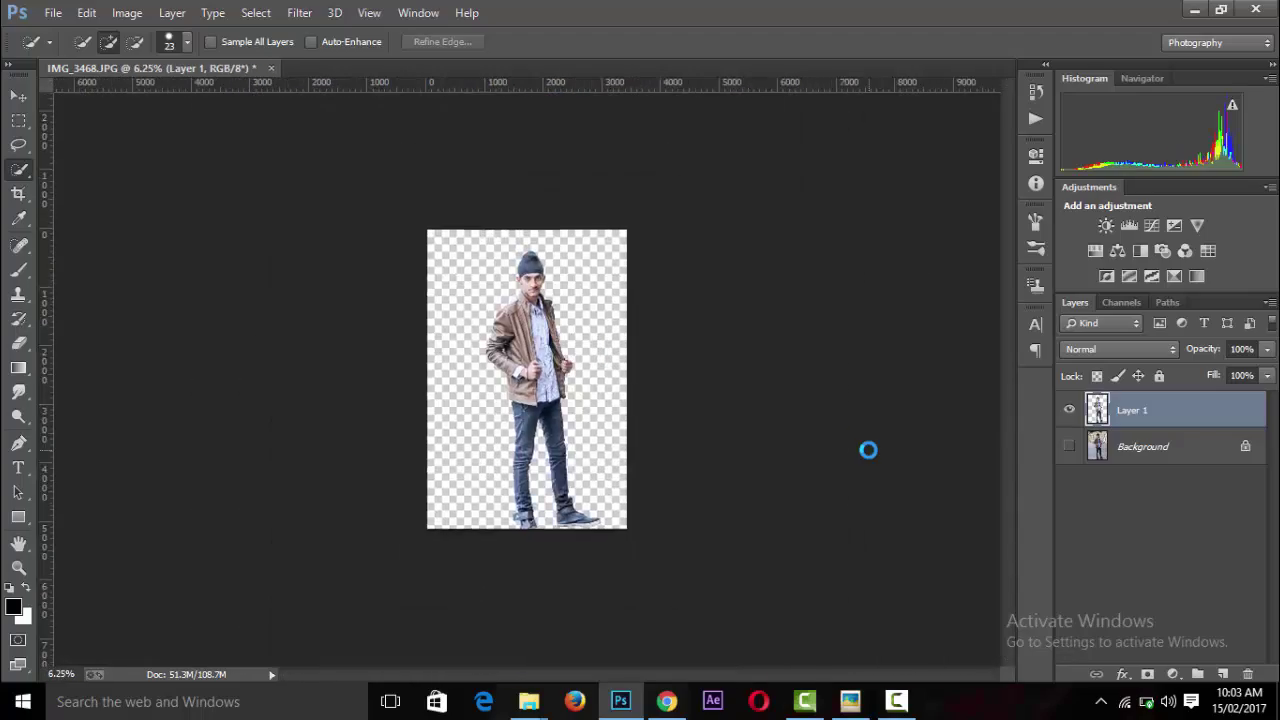
key(ctrl+minus)
key(ctrl+plus)
key(ctrl+minus)
key(ctrl+minus)
key(ctrl+plus)
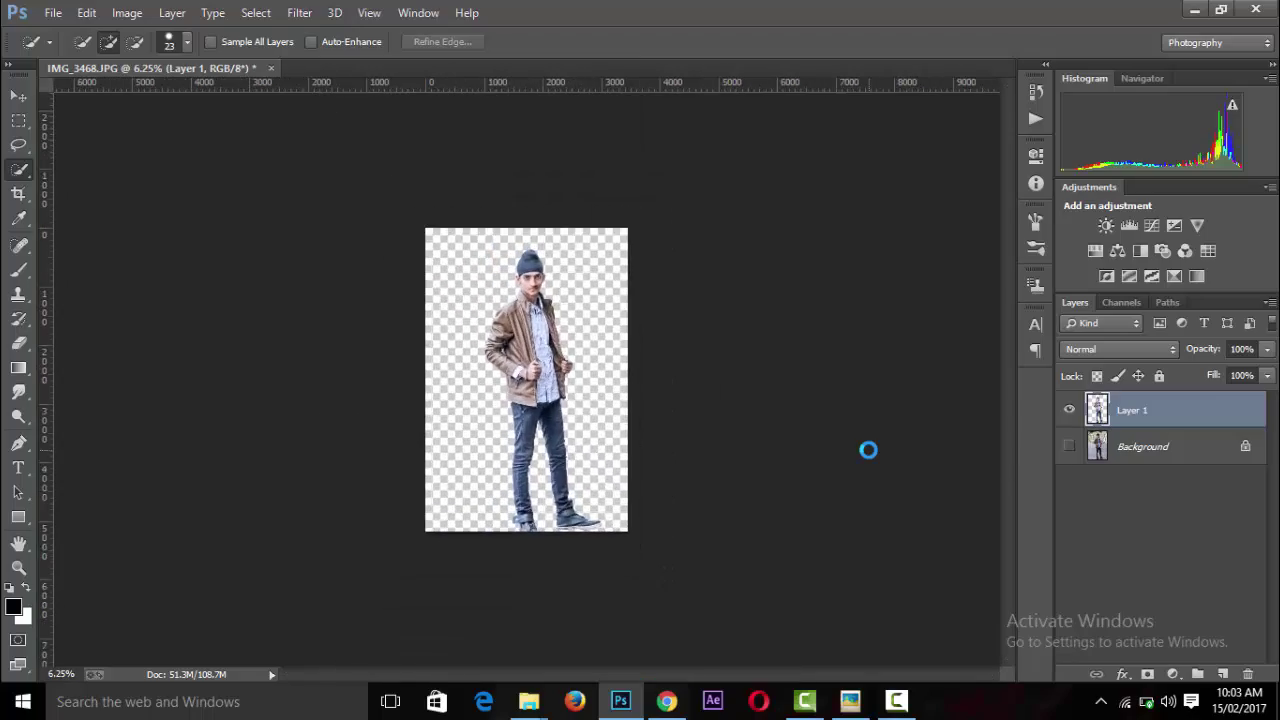
key(ctrl+plus)
key(ctrl+plus)
key(ctrl+plus)
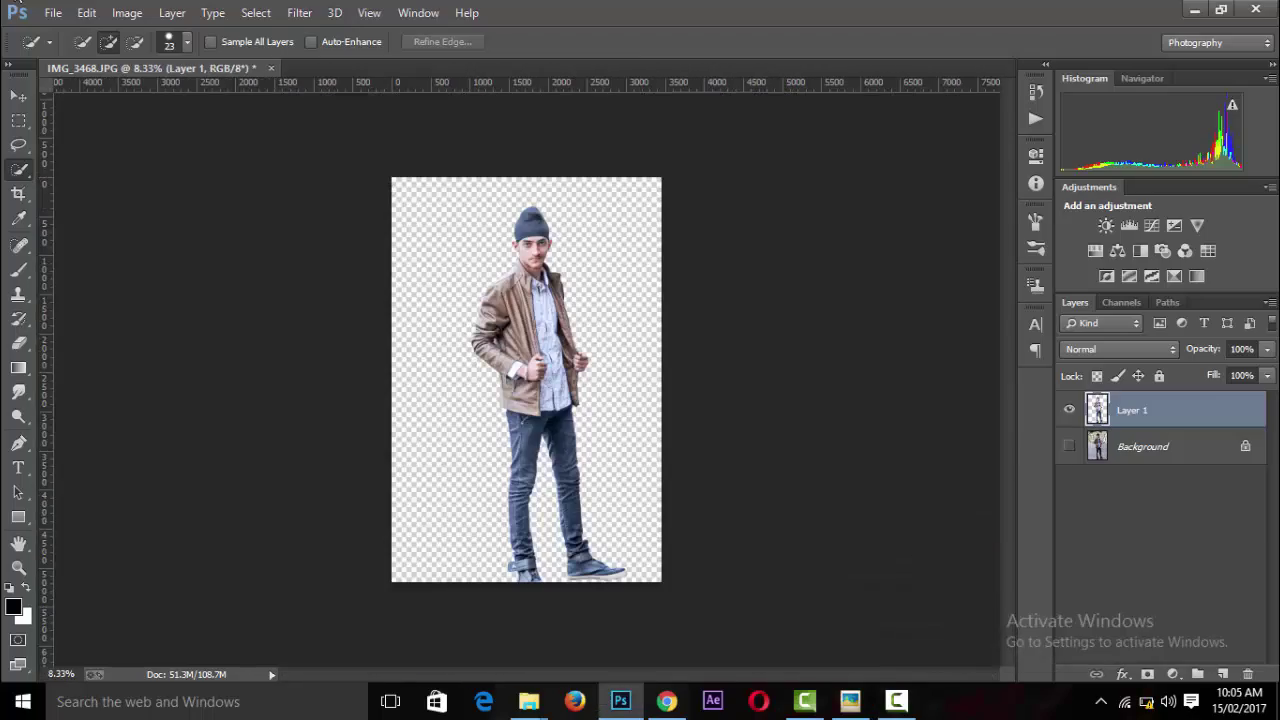
Step: Open the race-car photo from the Desktop stock folder
click(53, 12)
click(57, 49)
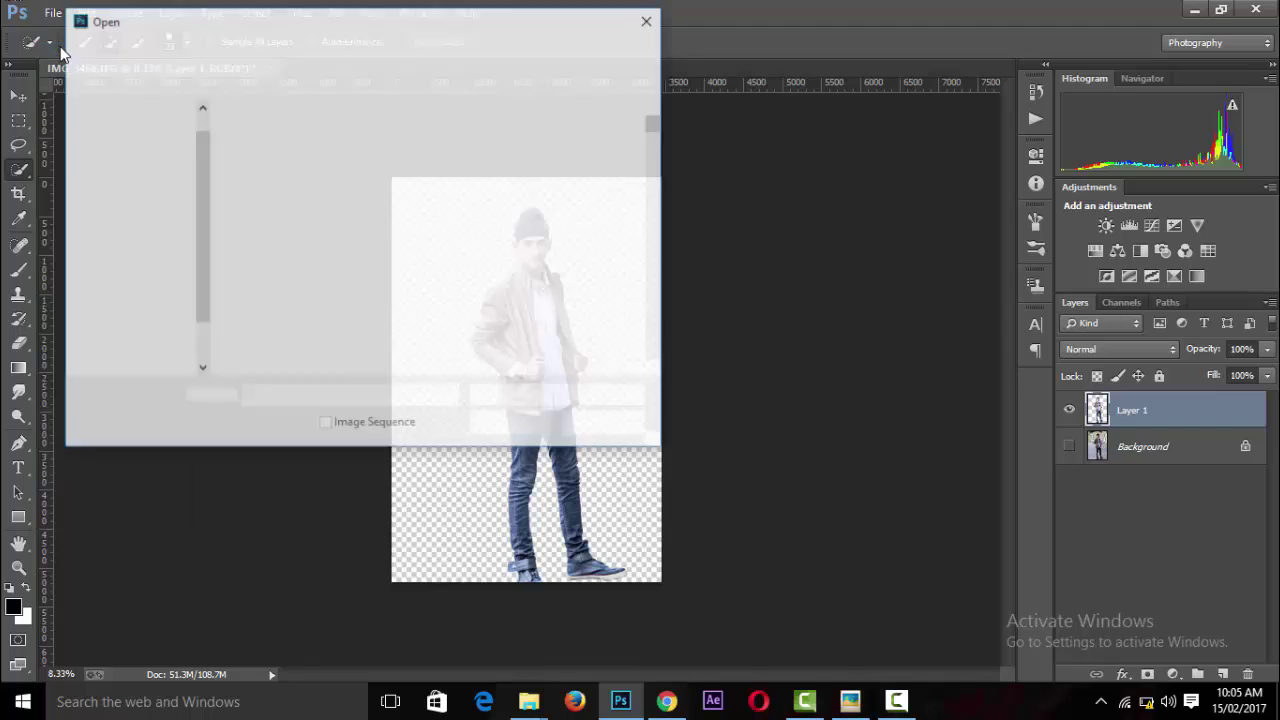
click(135, 170)
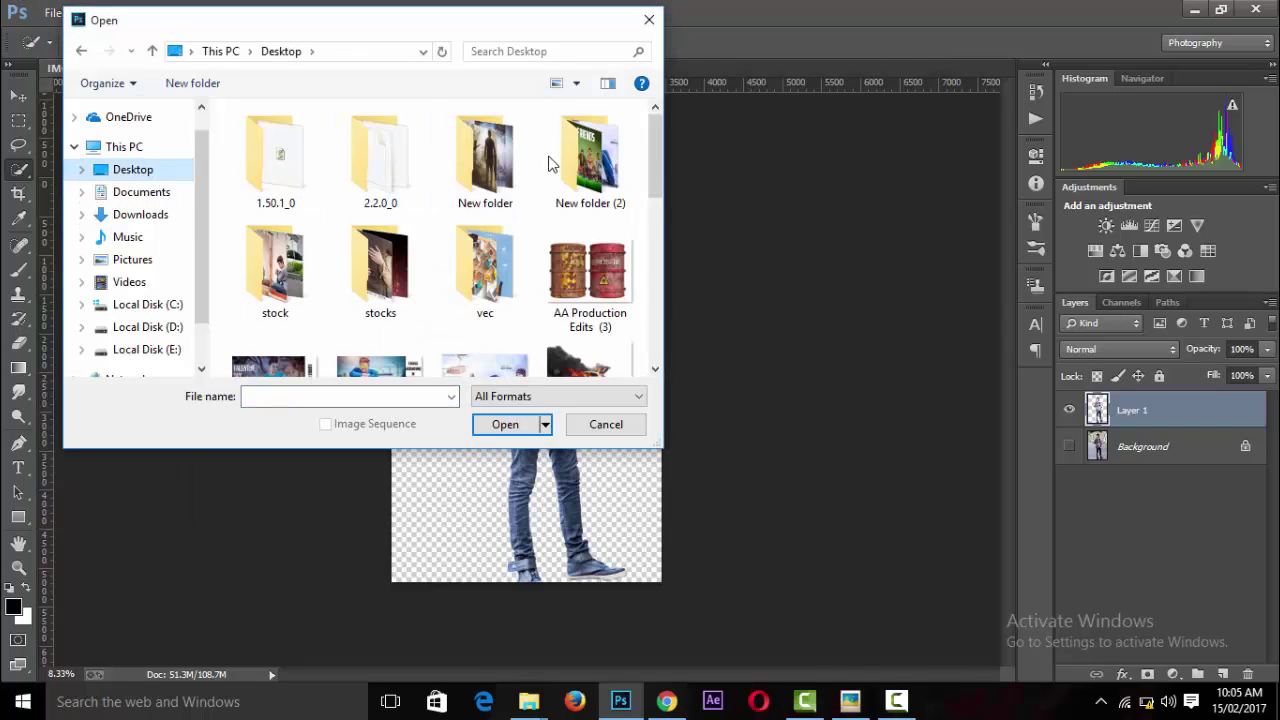
double_click(276, 262)
drag(655, 137, 658, 175)
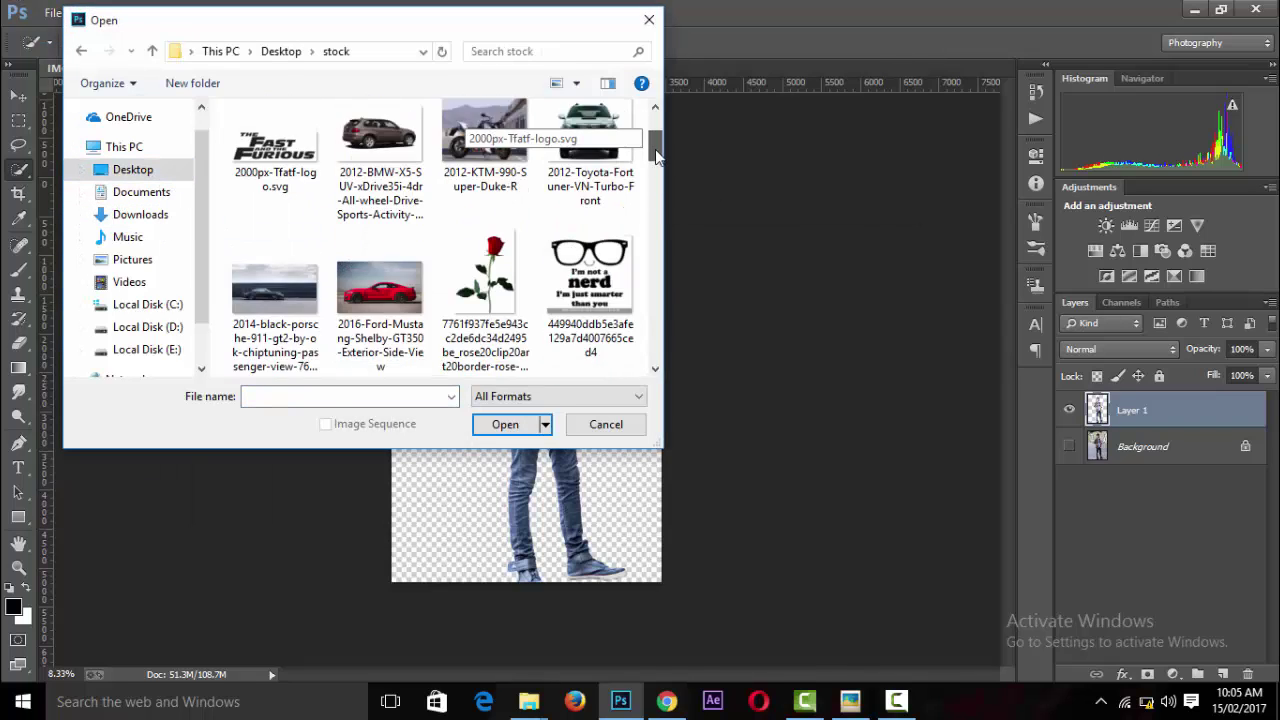
click(380, 160)
click(519, 424)
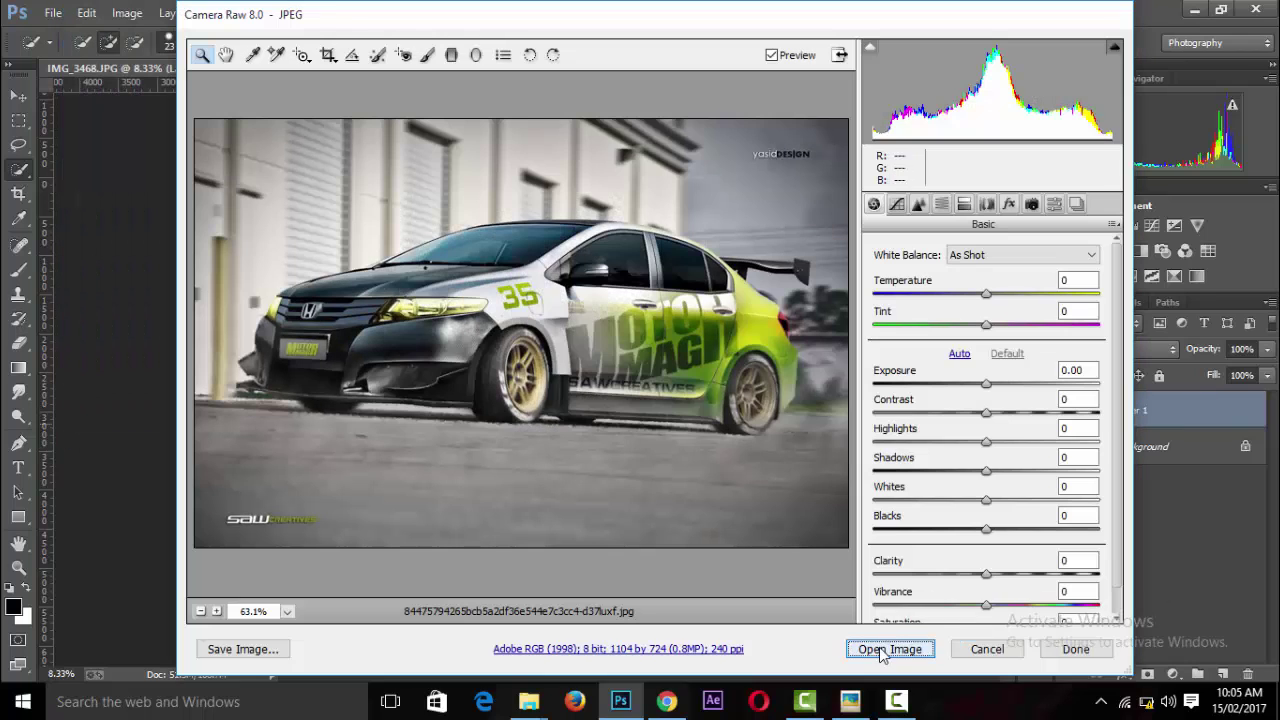
click(885, 650)
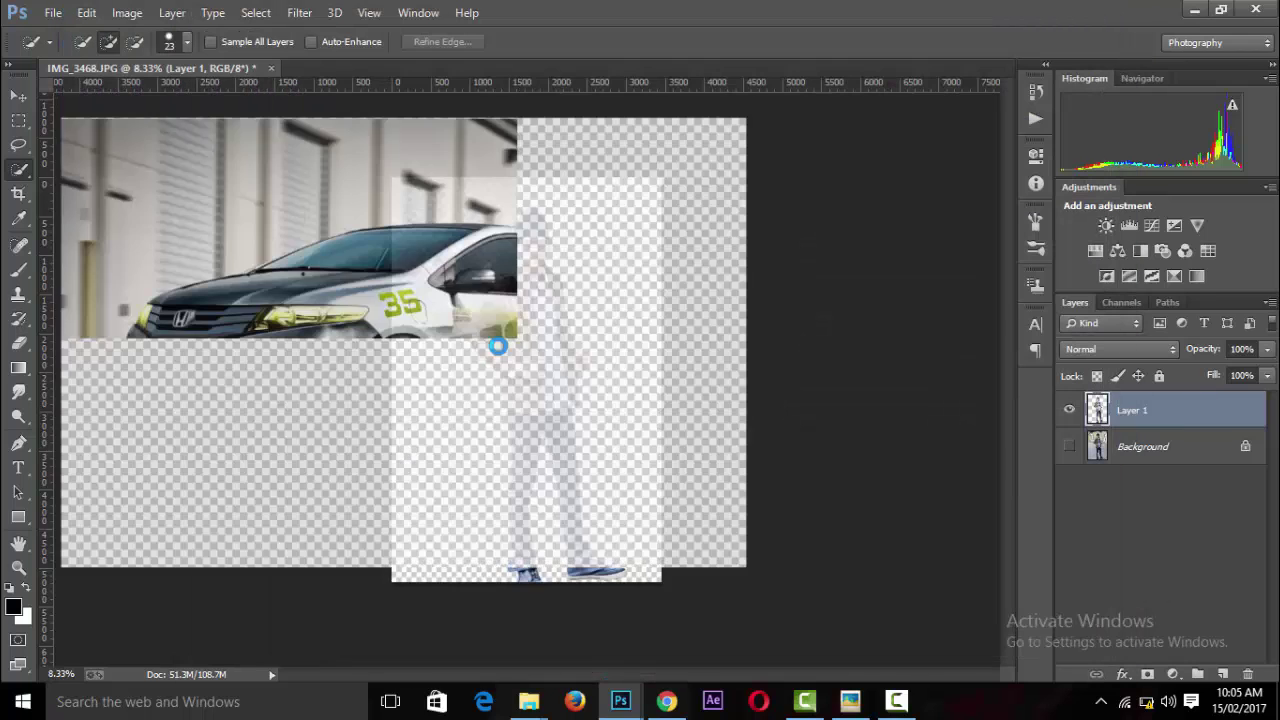
Step: Drag the car into IMG_3468 as Layer 2 and close the car document without saving
drag(590, 470, 850, 380)
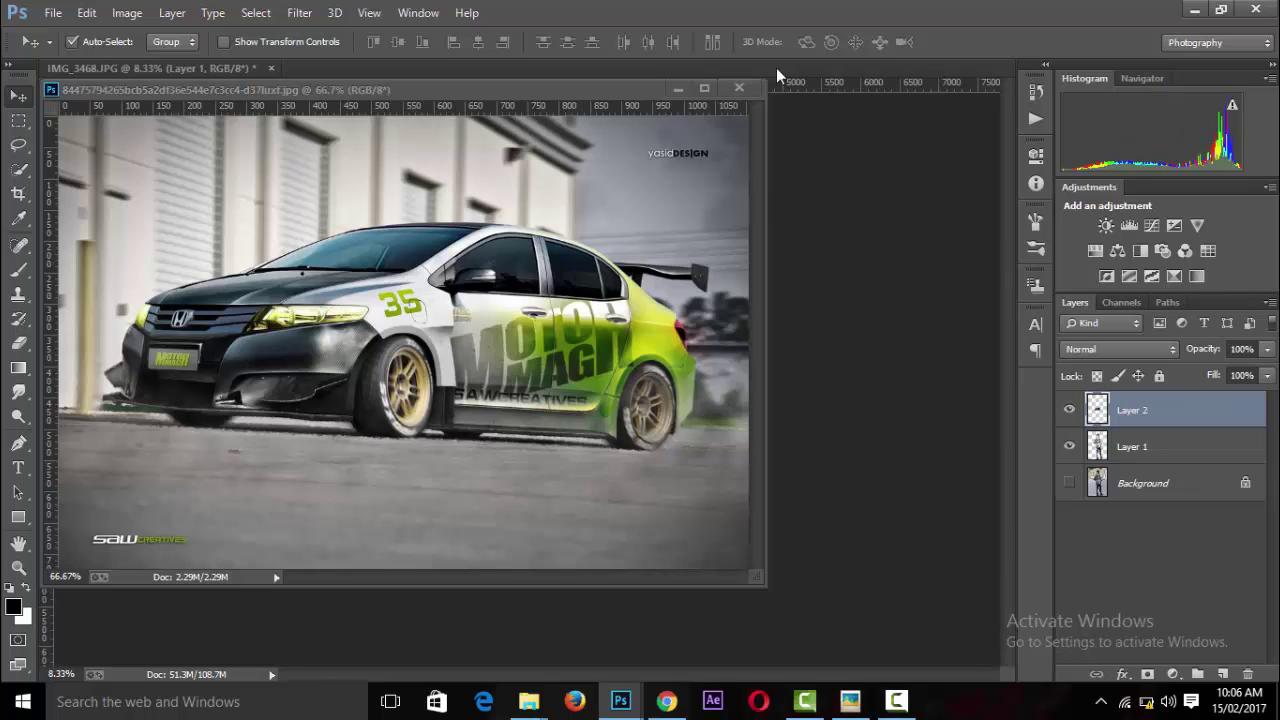
click(739, 88)
click(643, 280)
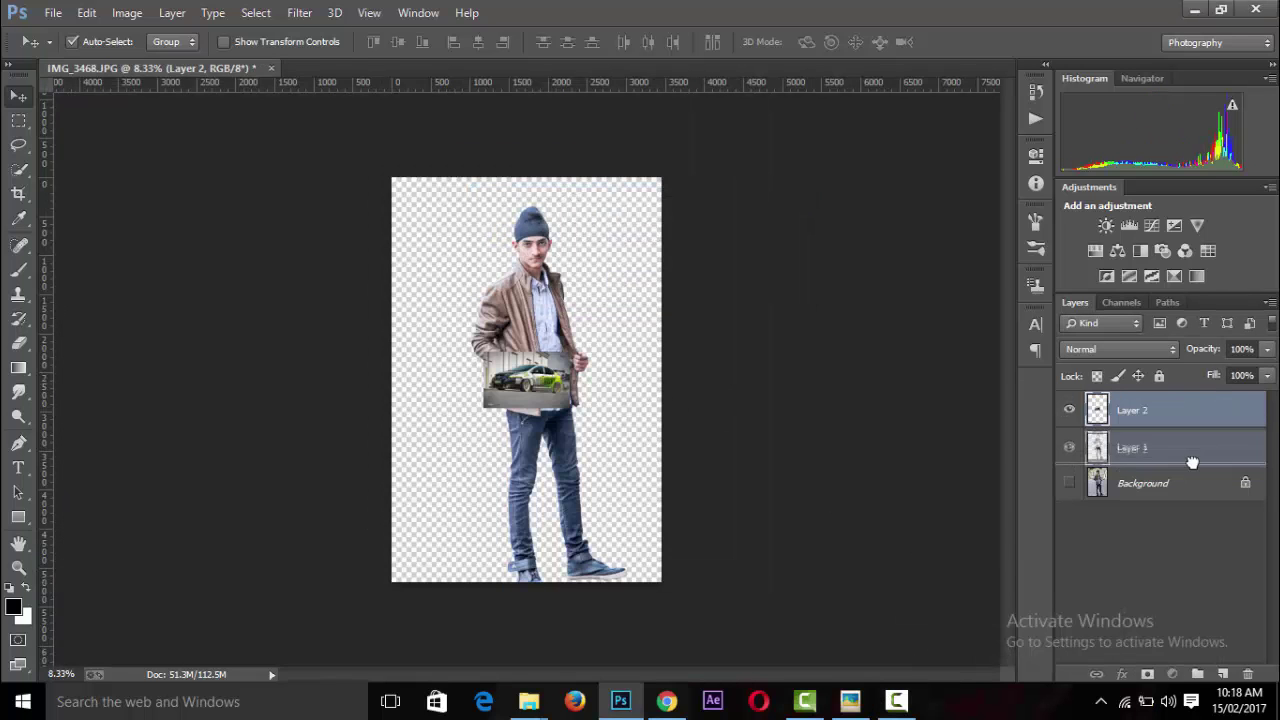
Step: Place the car layer beneath the man and enlarge it across the lower canvas
drag(1200, 412, 1192, 462)
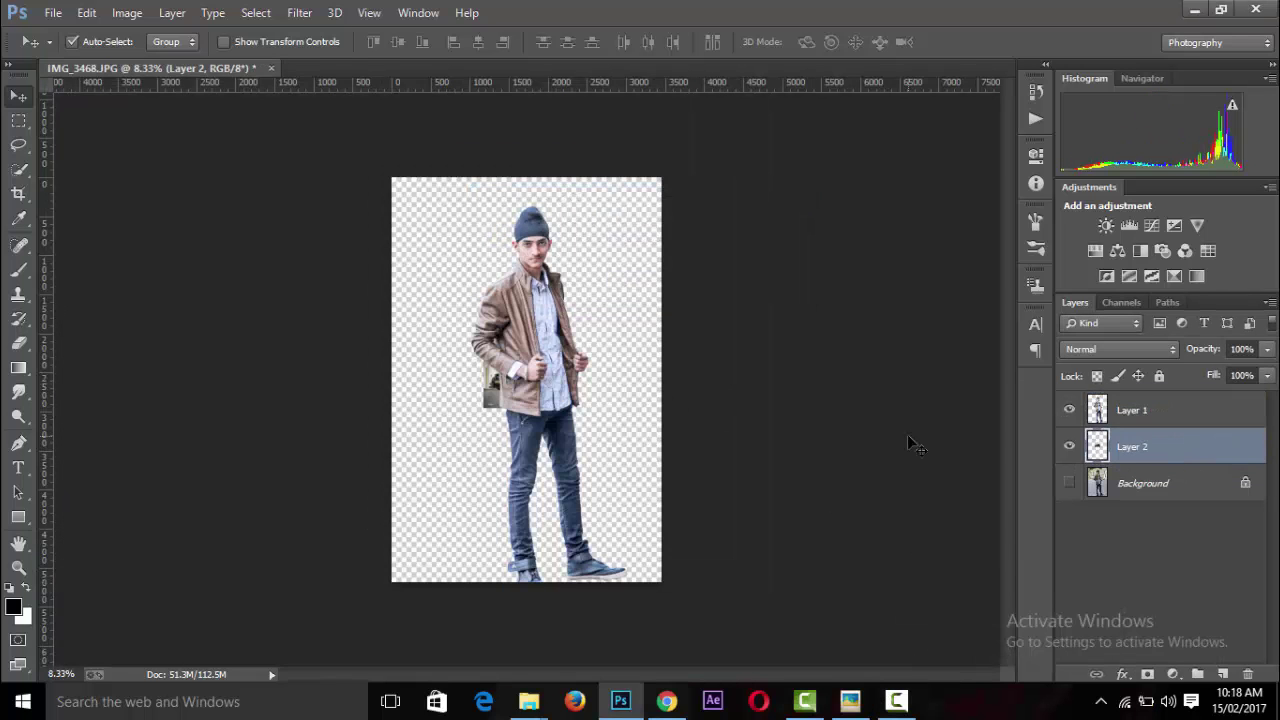
key(ctrl+t)
mouse_move(493, 398)
mouse_down()
mouse_move(503, 508)
mouse_move(530, 585)
mouse_move(660, 581)
mouse_up()
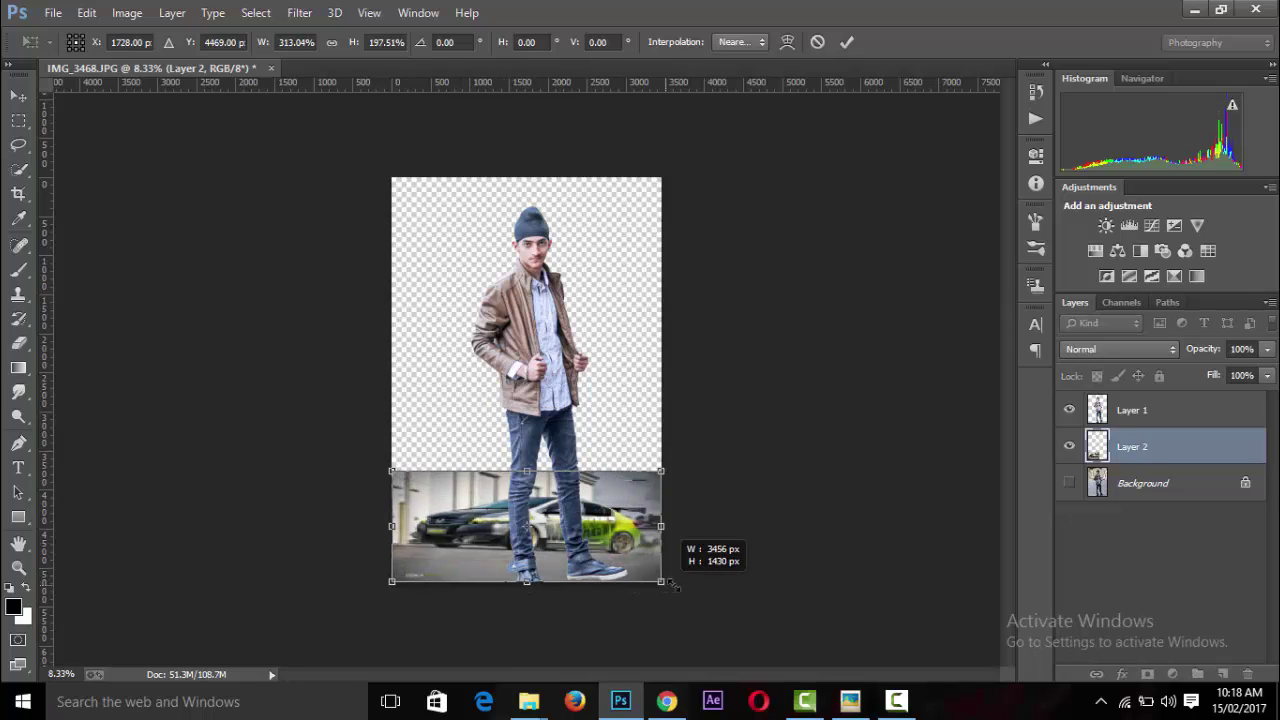
drag(526, 470, 527, 411)
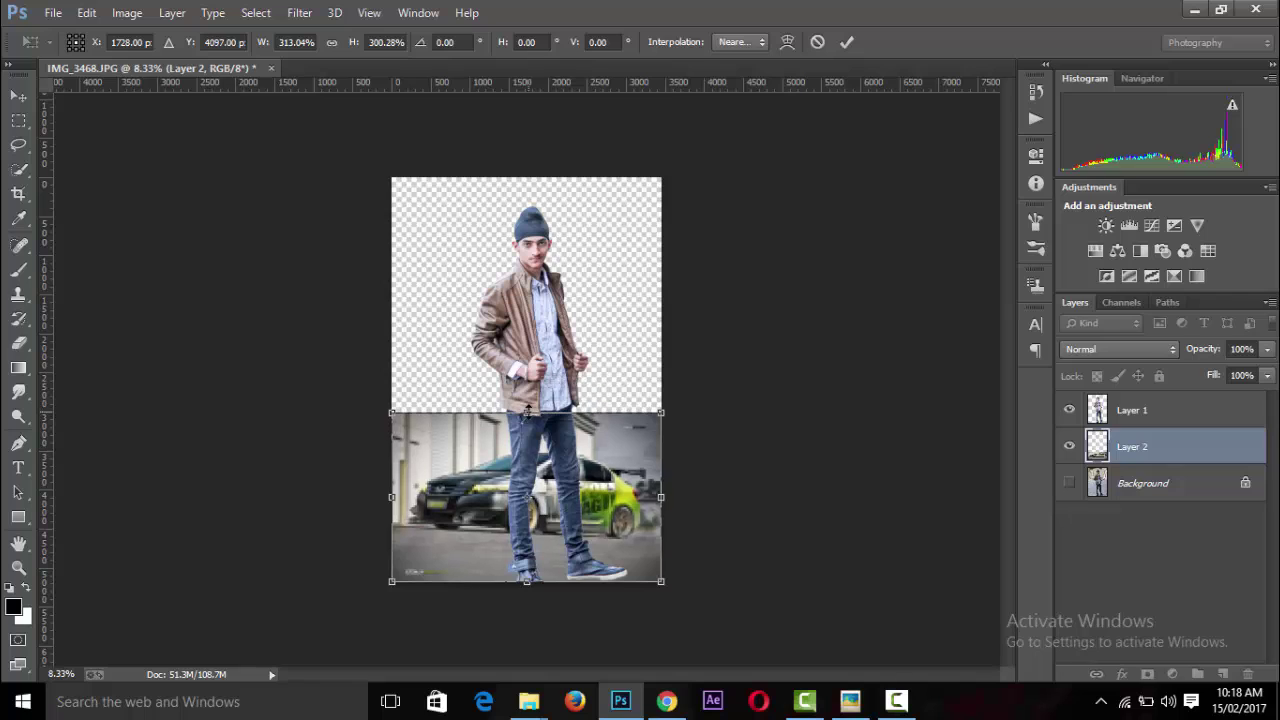
click(847, 42)
Step: Free Transform the man: flip him, move him right and shrink him to about half height
click(1205, 414)
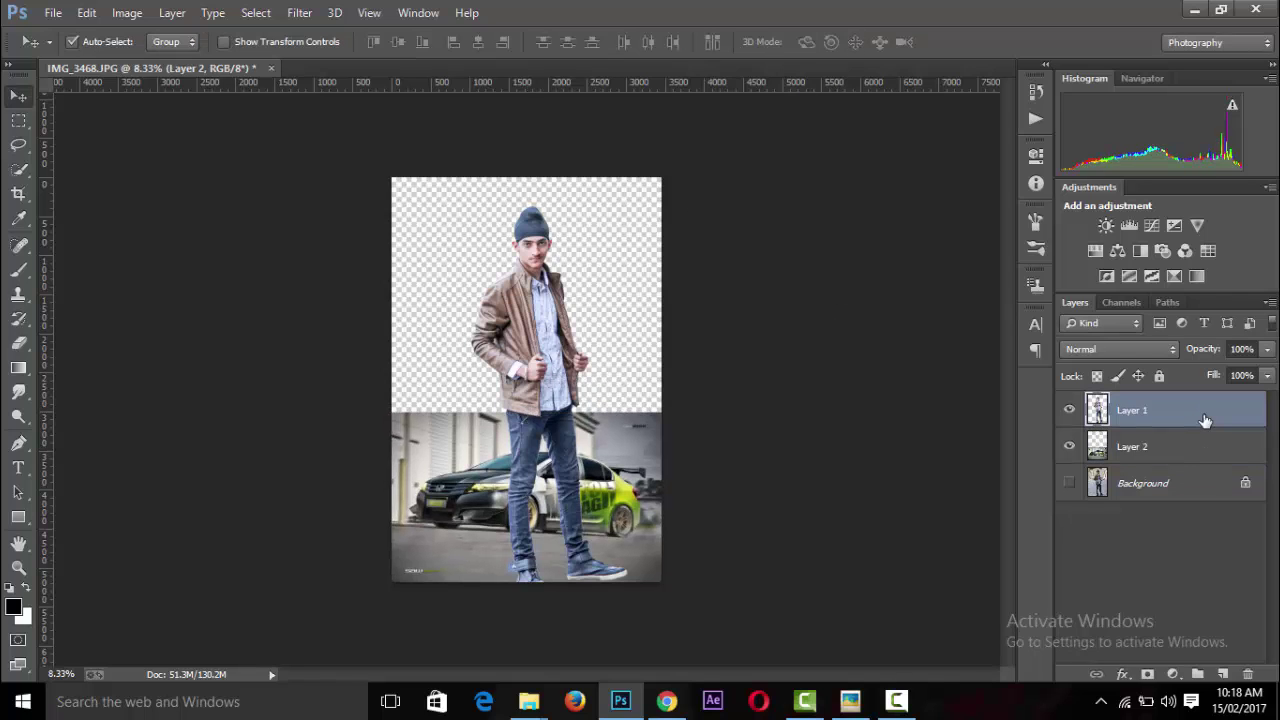
key(ctrl+t)
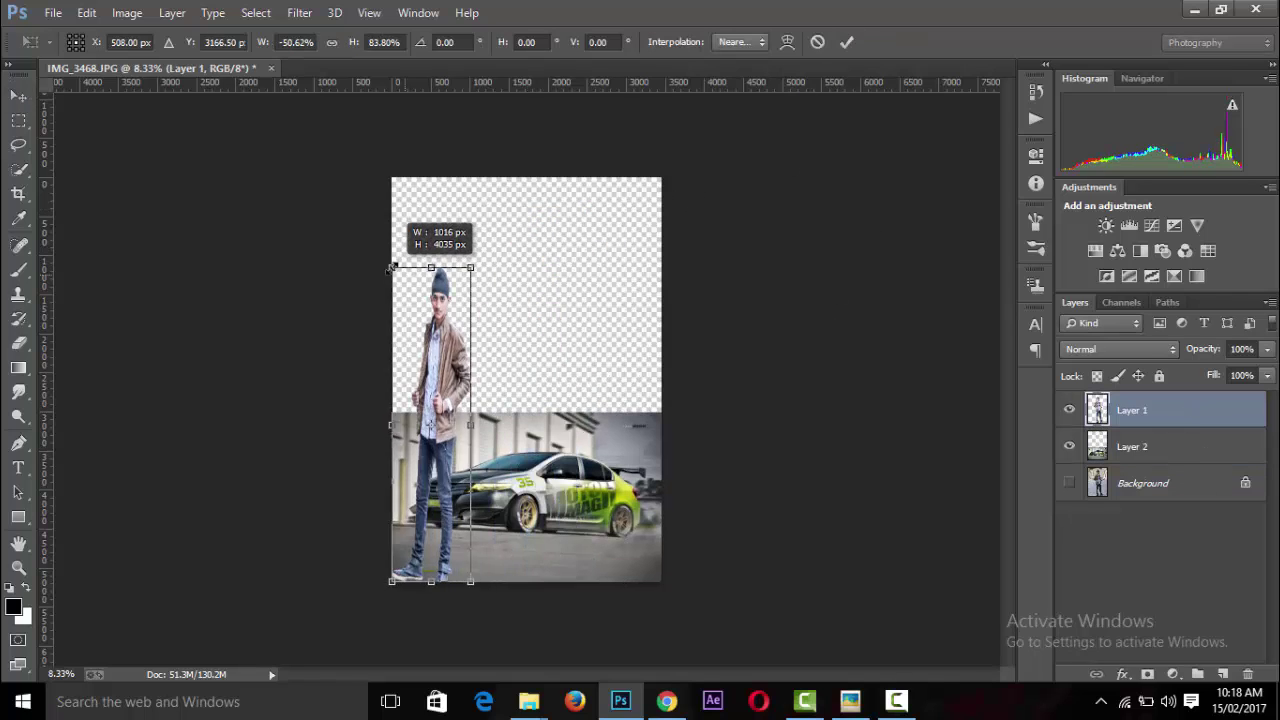
drag(628, 207, 359, 257)
drag(420, 400, 600, 393)
drag(539, 251, 543, 420)
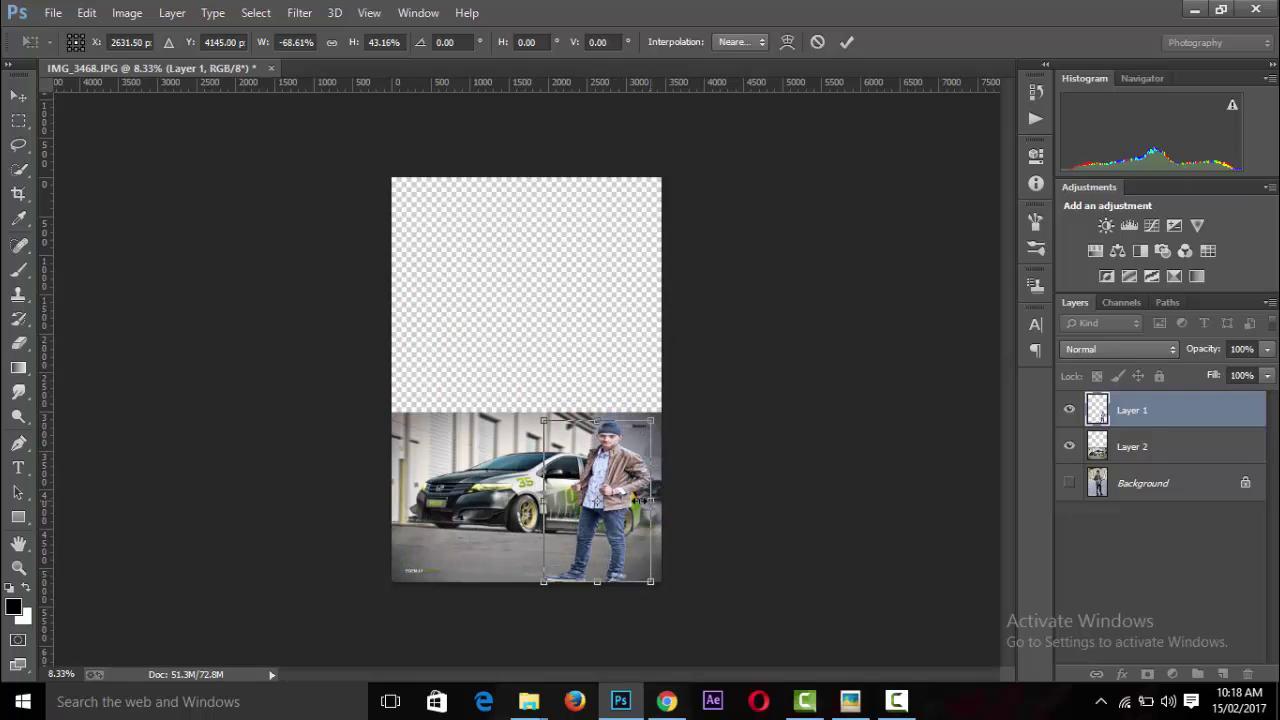
drag(640, 499, 618, 499)
Step: Zoom in, narrow the man further, and commit the transform
key(ctrl+plus)
key(ctrl+plus)
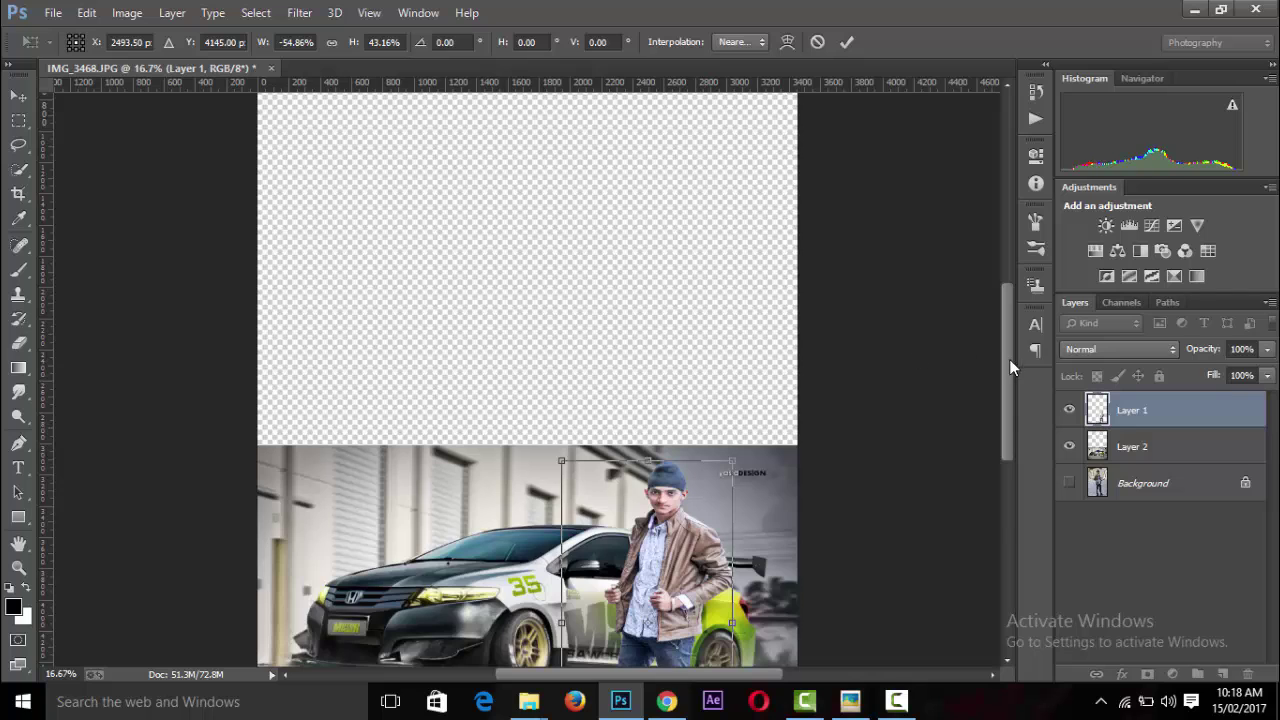
scroll(1009, 366, down, 5)
key(ctrl+plus)
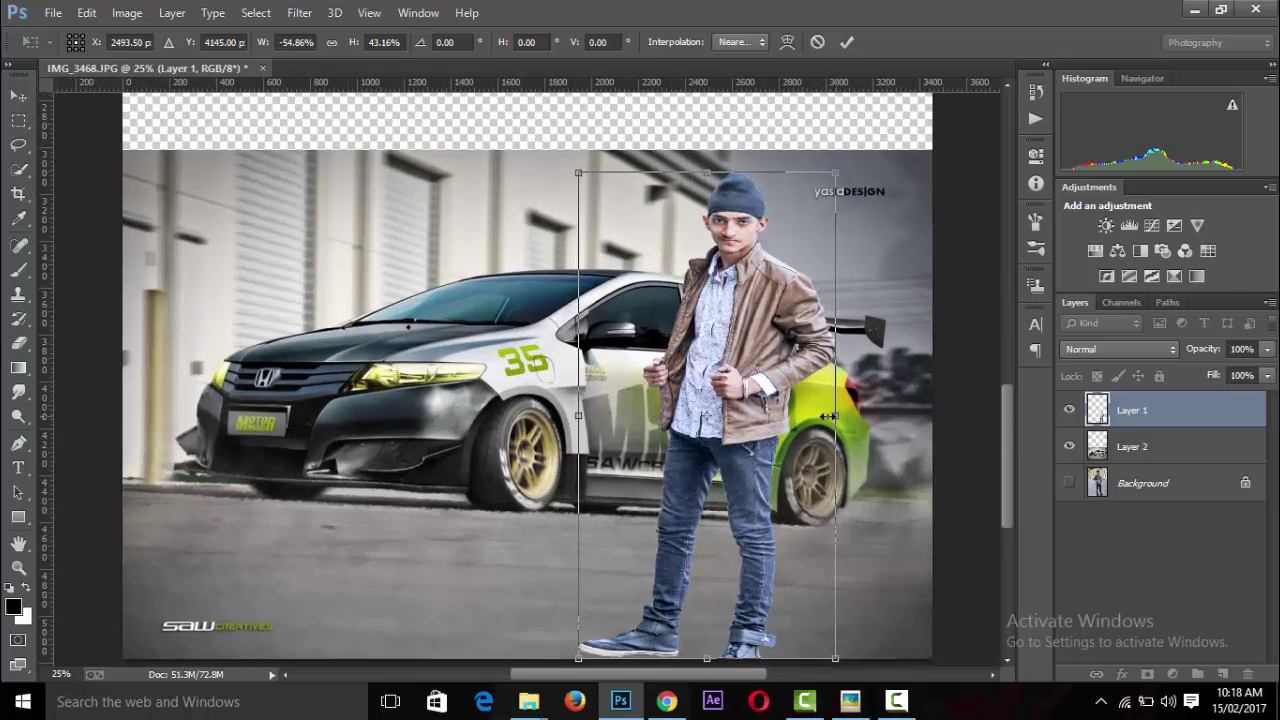
drag(828, 416, 792, 416)
click(846, 50)
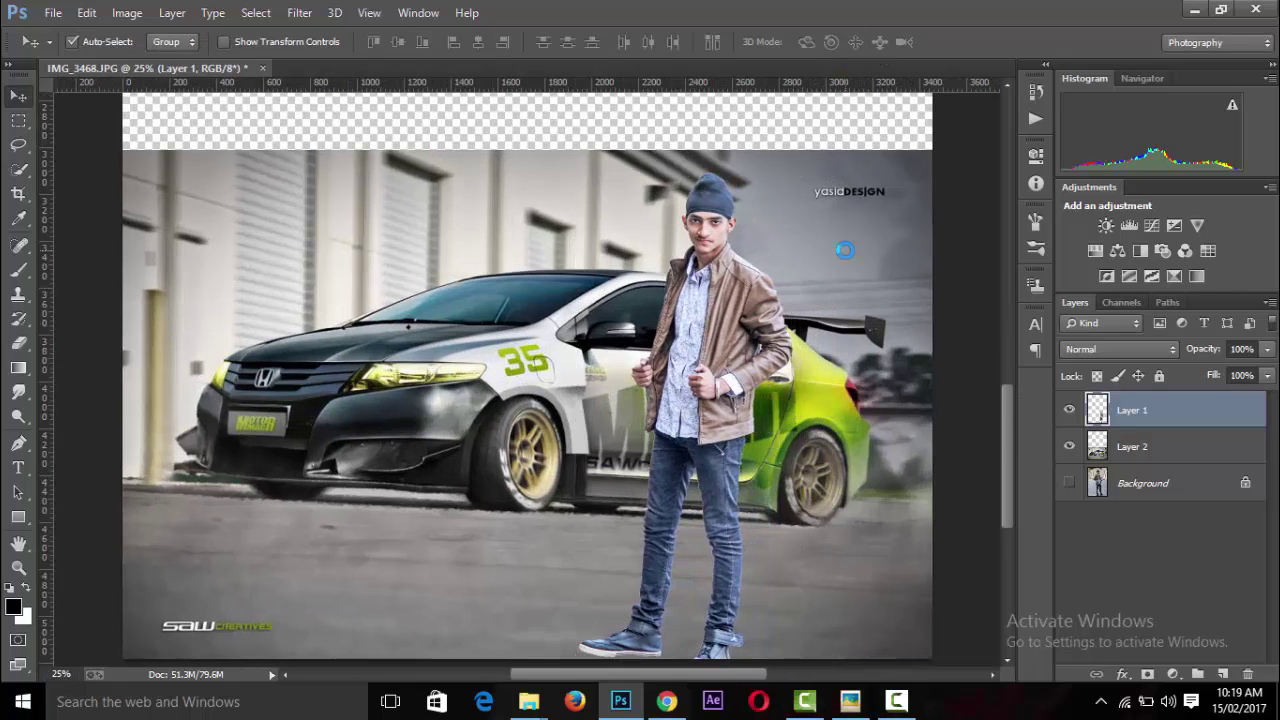
key(ctrl+minus)
key(ctrl+plus)
Step: Rotate the man about -4.5 degrees and commit the tilt
key(ctrl+t)
drag(790, 218, 766, 206)
click(848, 42)
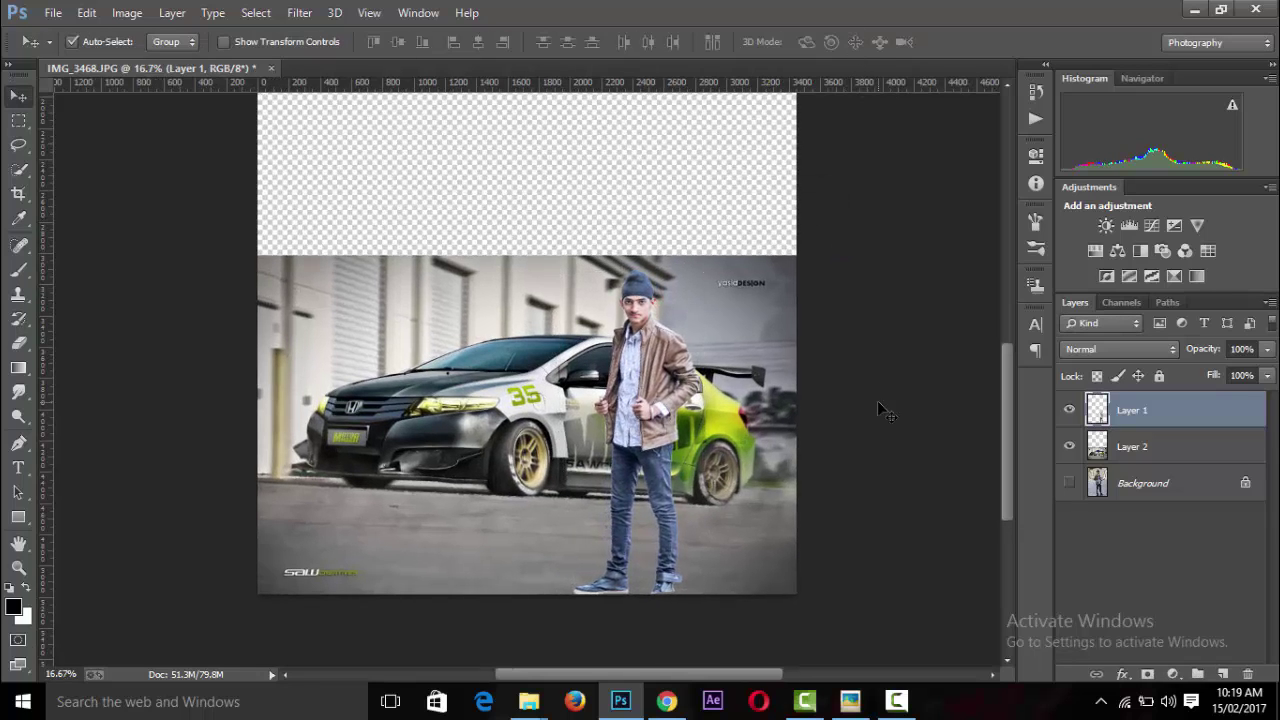
key(ctrl+minus)
key(ctrl+minus)
key(ctrl+minus)
key(ctrl+plus)
key(ctrl+plus)
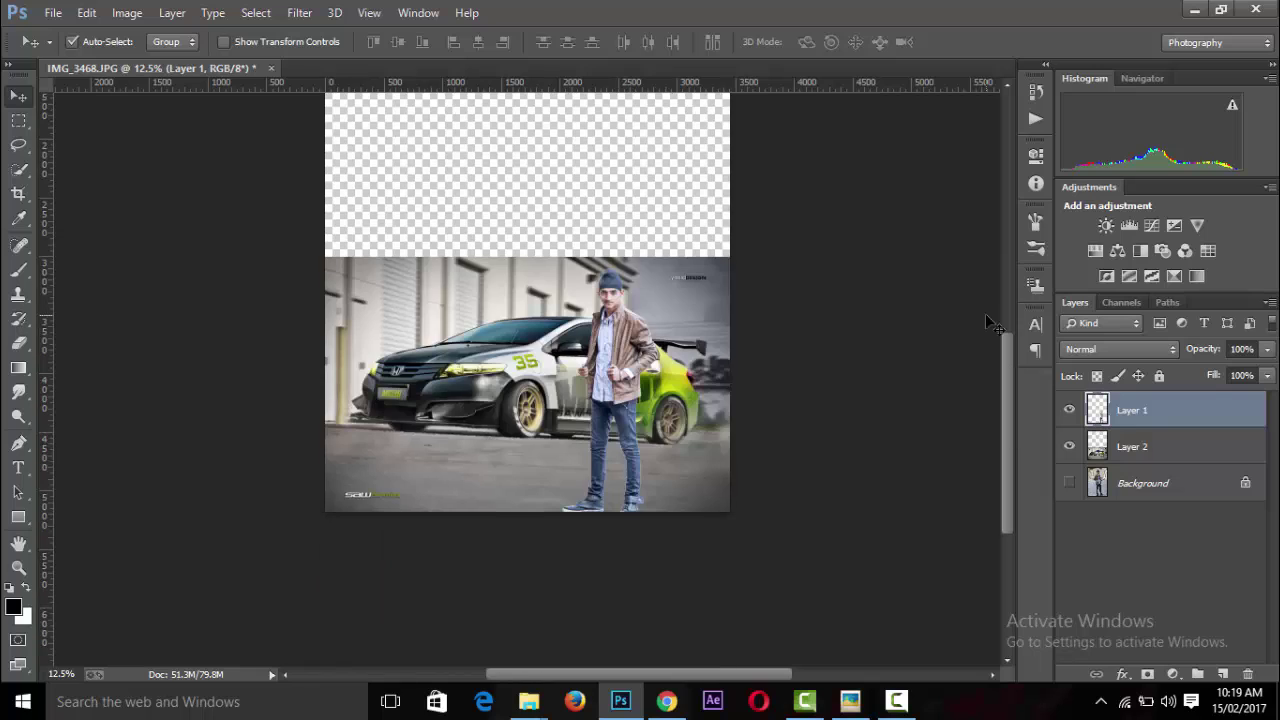
key(ctrl+plus)
Step: Stretch the man slightly taller, commit, and zoom in on the car
key(ctrl+t)
drag(641, 237, 638, 222)
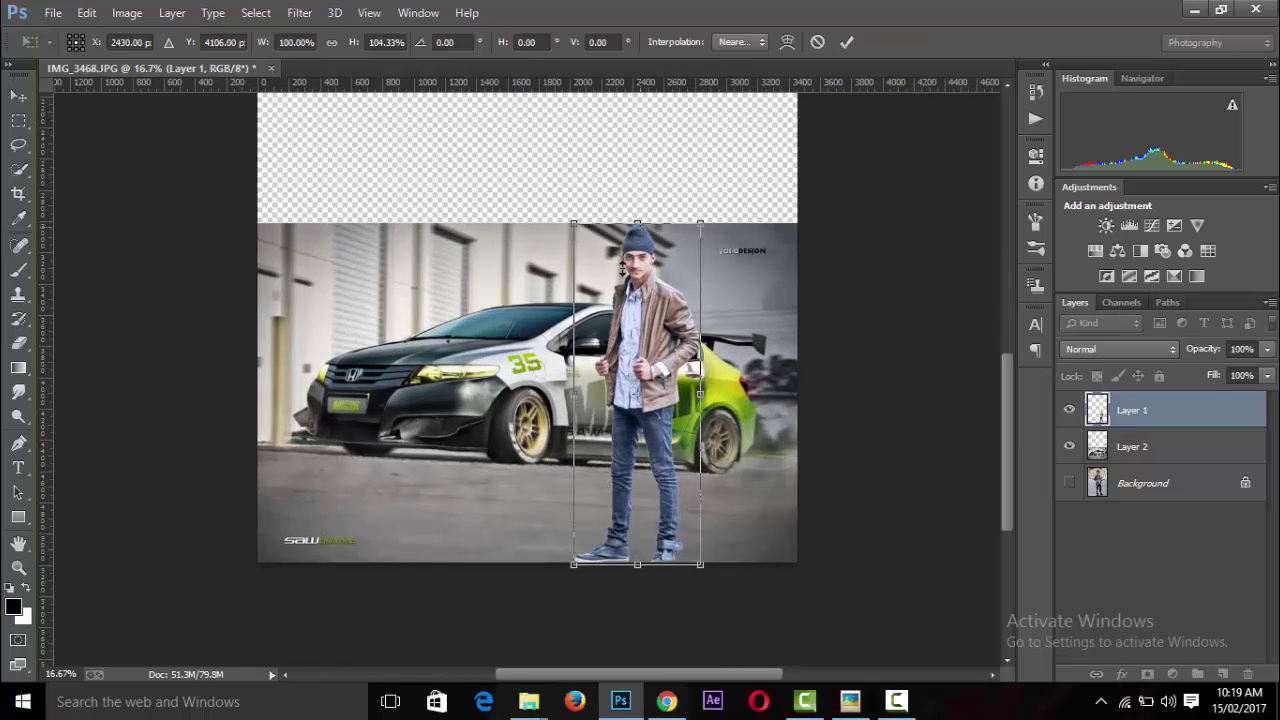
drag(574, 395, 571, 395)
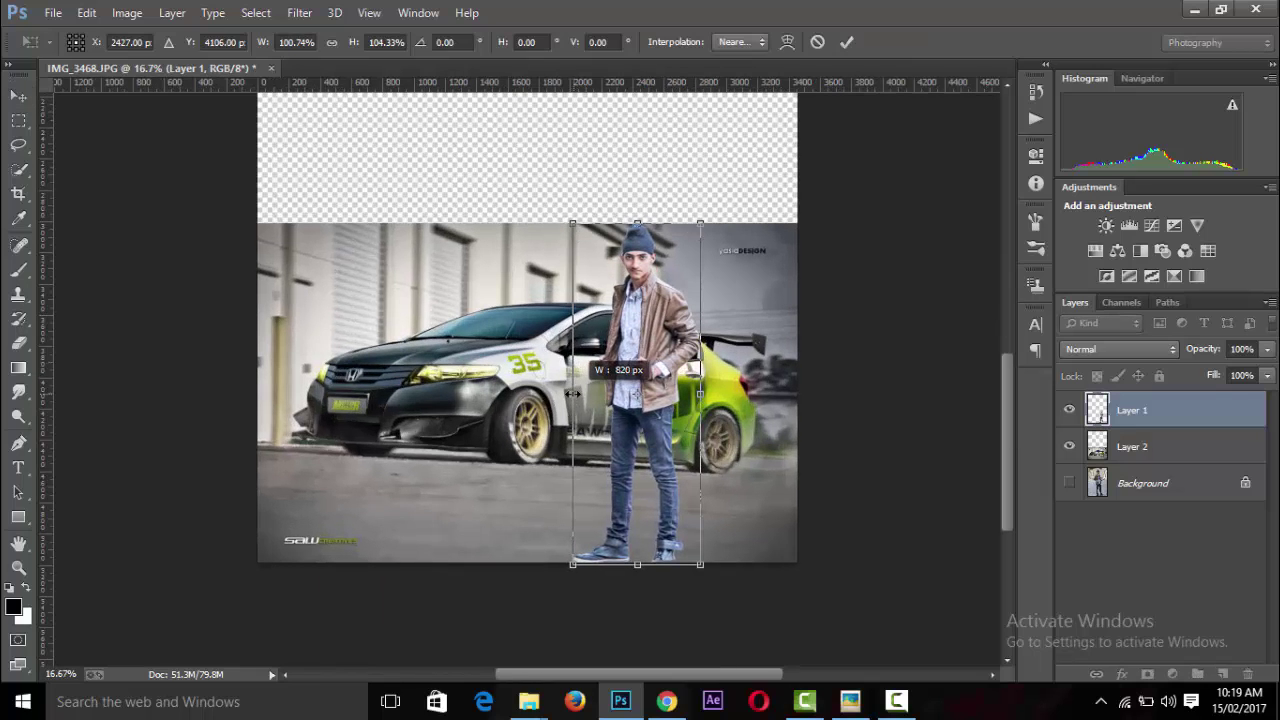
click(846, 41)
key(ctrl+minus)
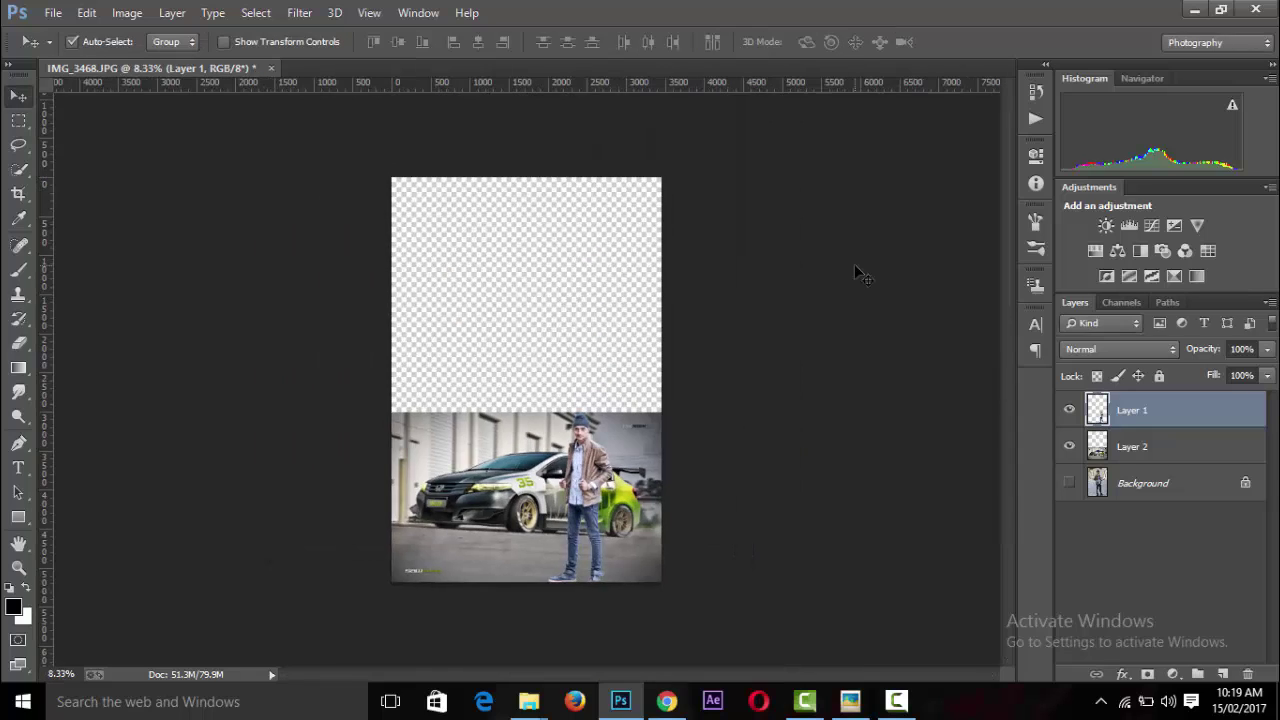
key(ctrl+plus)
scroll(1003, 335, down, 2)
scroll(954, 335, down, 2)
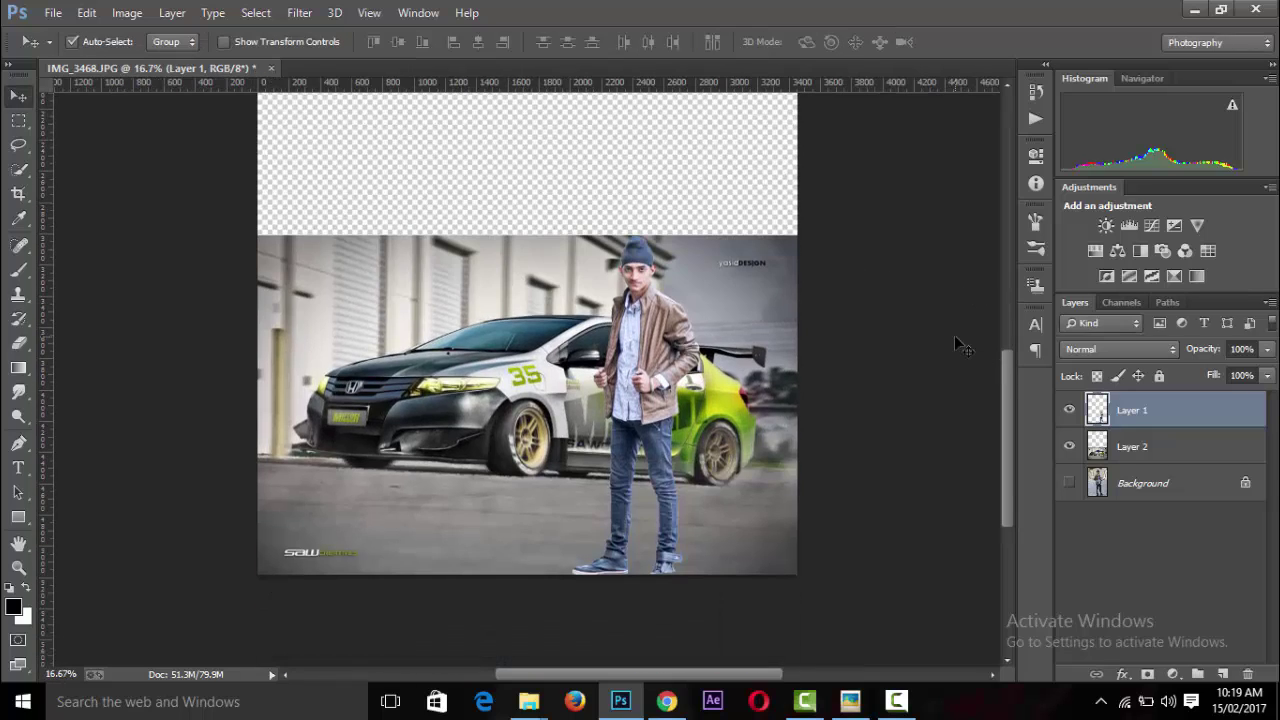
key(ctrl+plus)
Step: Hide the man's layer and zoom in on the car
click(1069, 409)
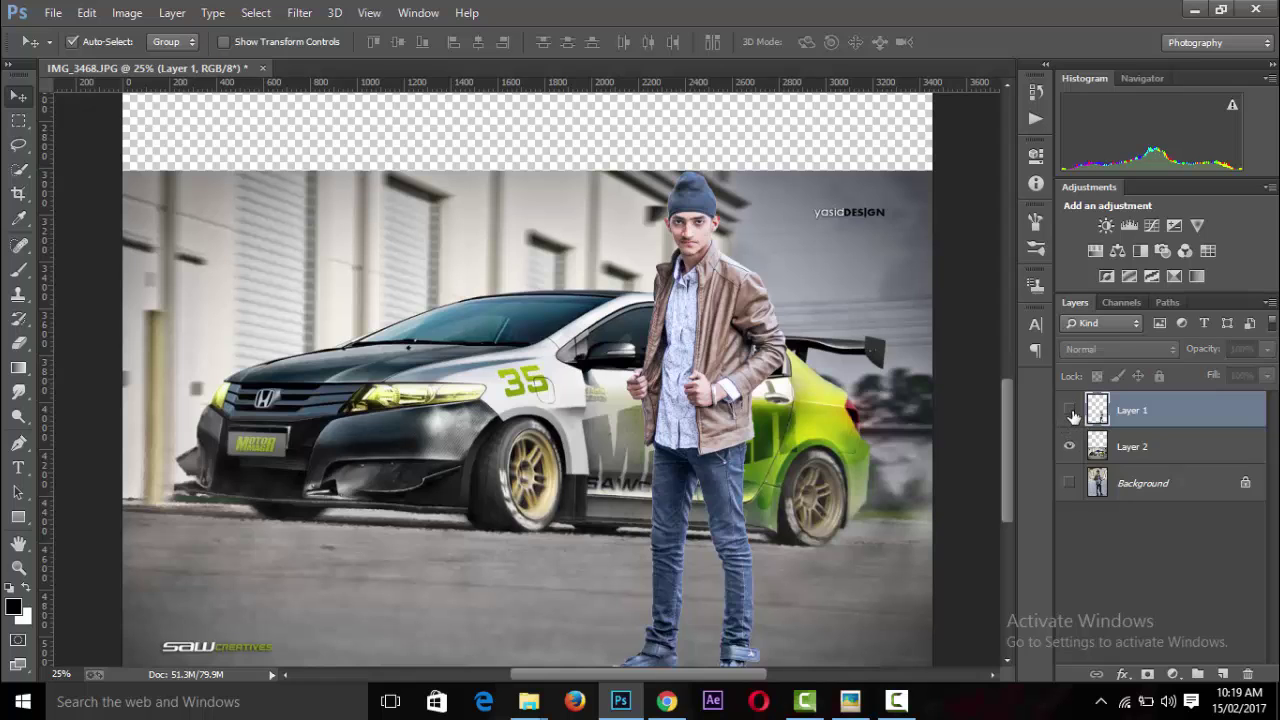
key(ctrl+plus)
drag(605, 674, 535, 675)
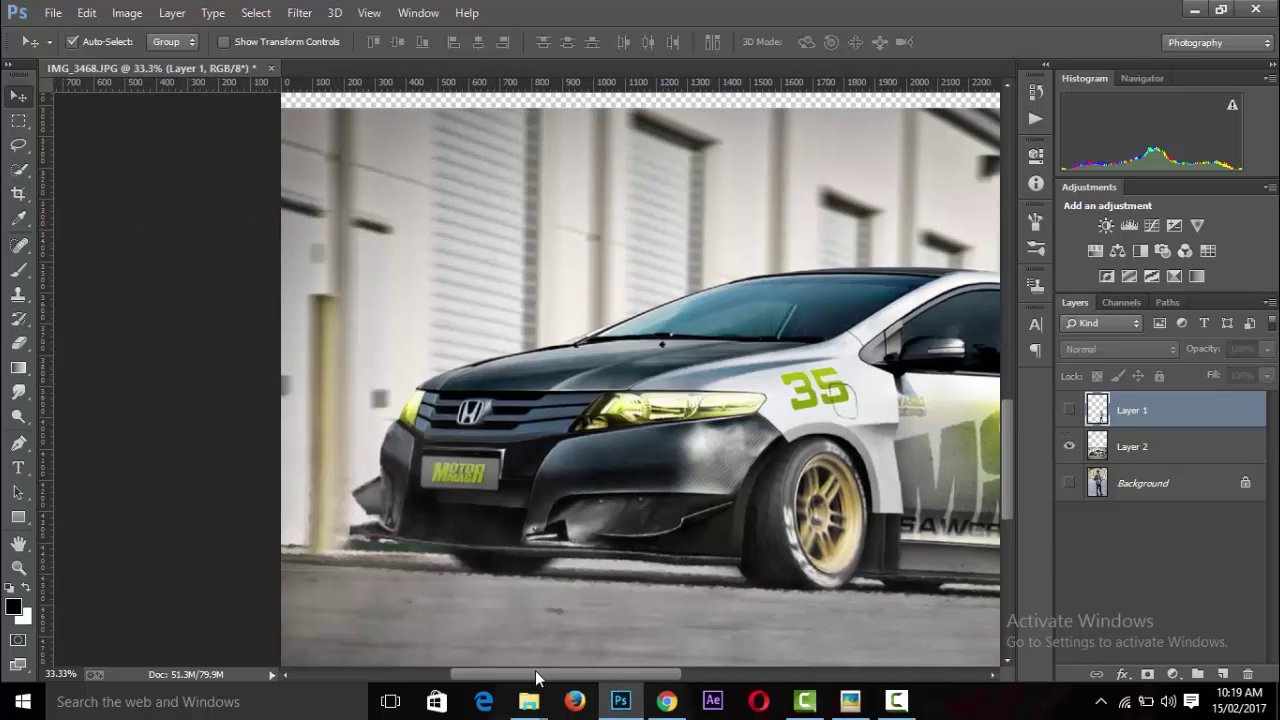
Step: Start a Pen path with anchors along the hood and windshield edge
click(19, 444)
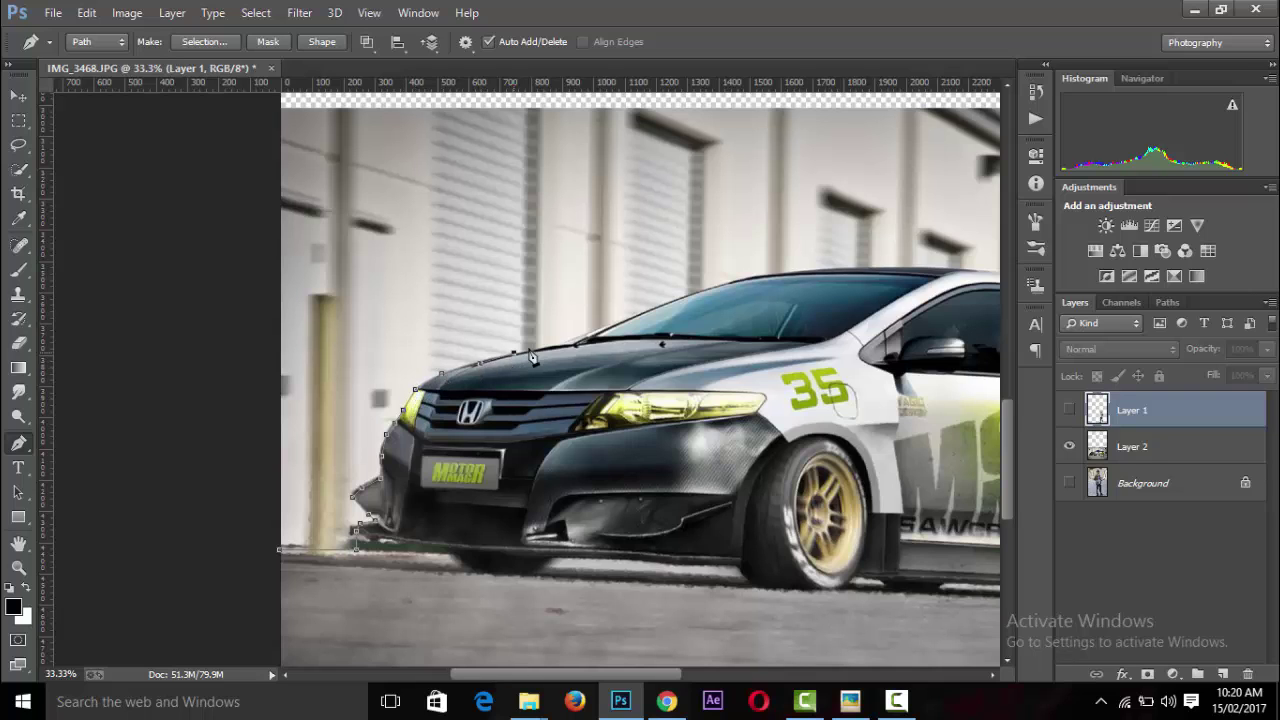
click(575, 338)
click(613, 320)
key(ctrl+plus)
key(ctrl+plus)
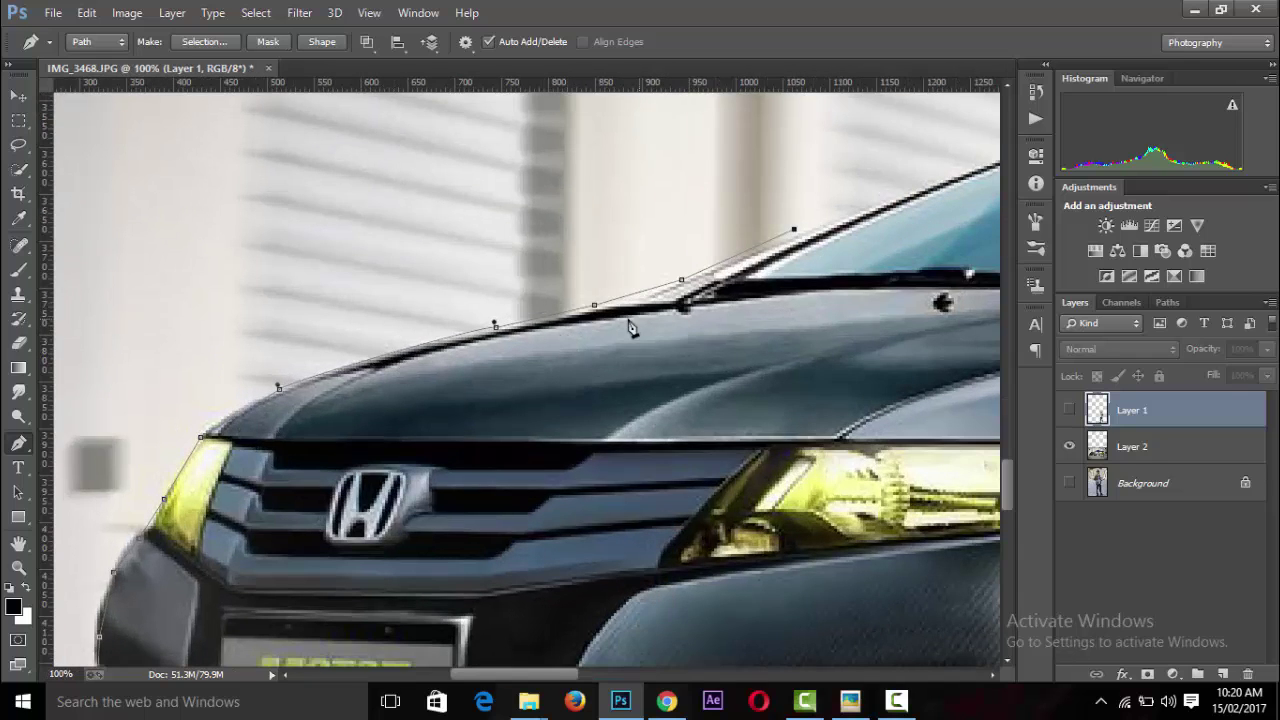
click(594, 305)
click(883, 201)
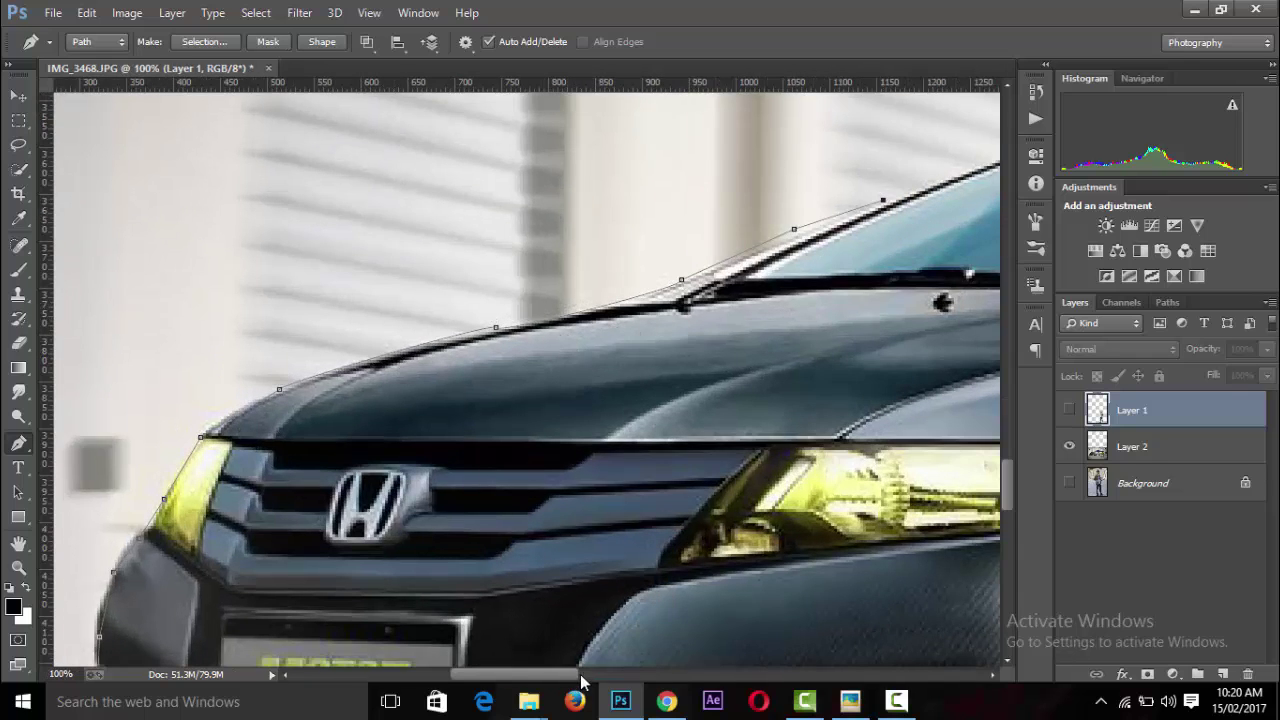
drag(580, 675, 661, 680)
drag(1007, 480, 1005, 460)
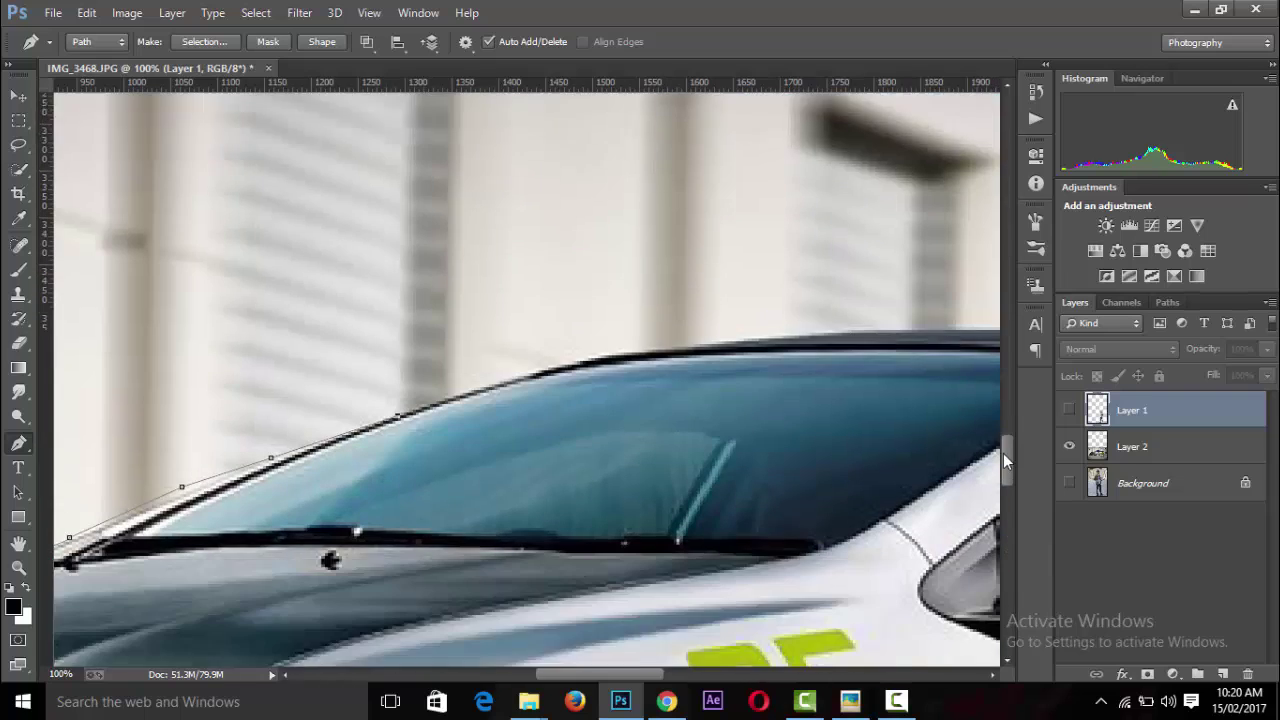
Step: Extend the path along the roof edge and down toward the spoiler
click(751, 293)
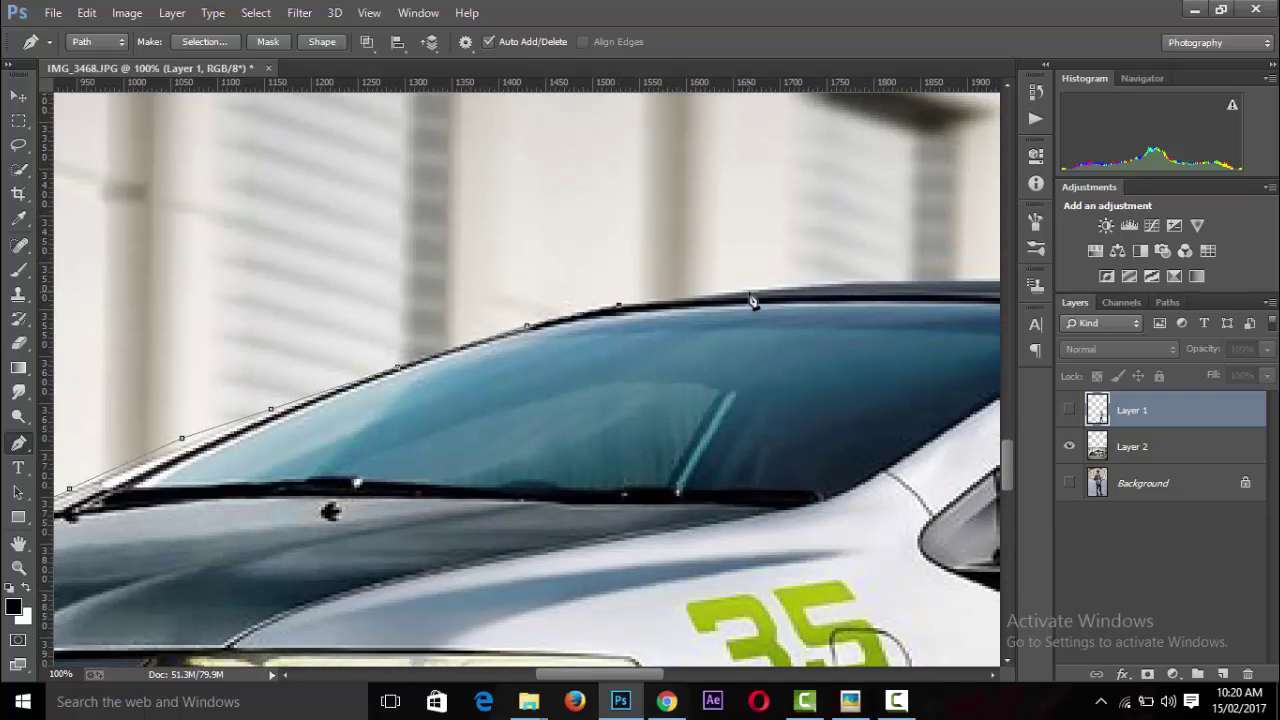
scroll(730, 290, right, 3)
scroll(716, 293, right, 3)
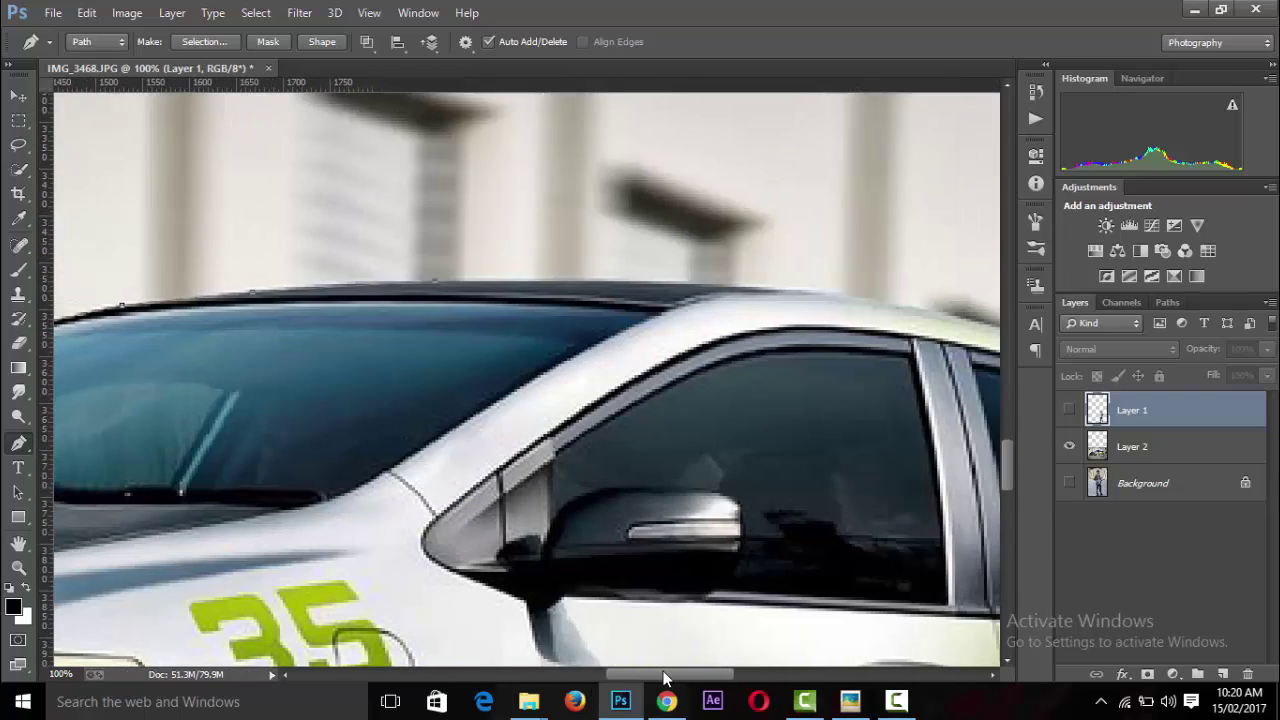
click(630, 282)
scroll(661, 320, right, 3)
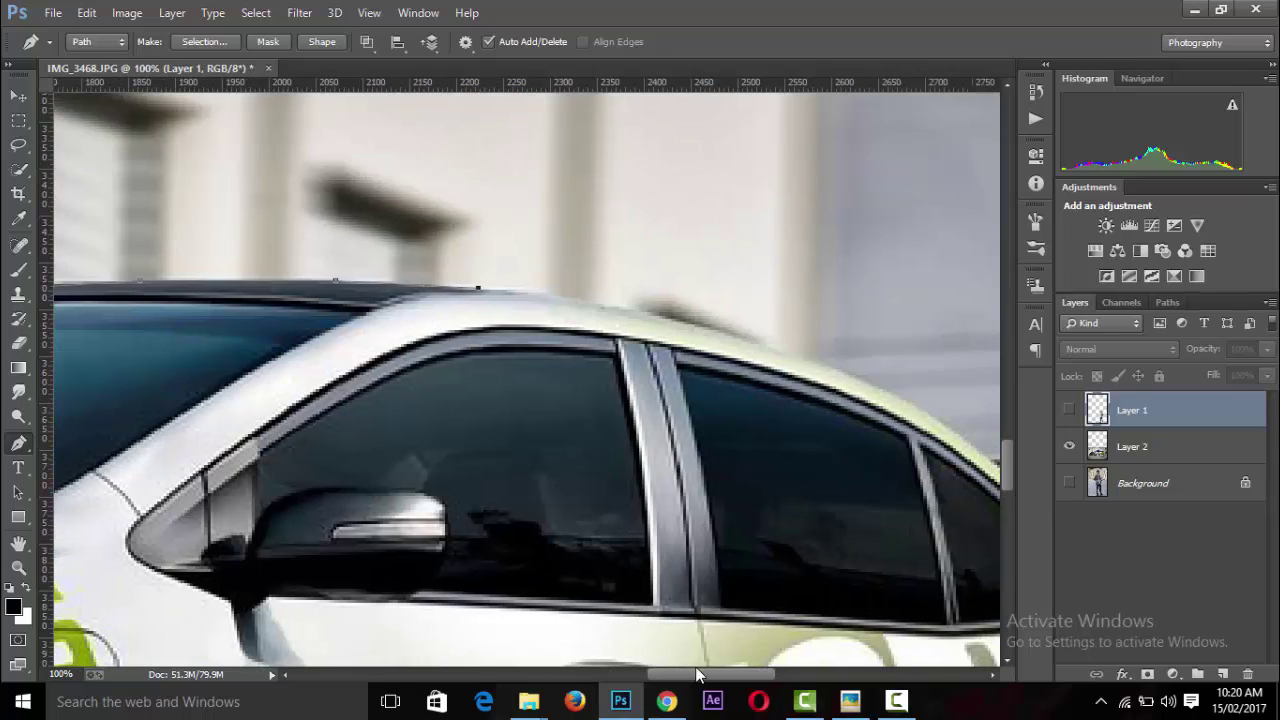
click(661, 314)
click(876, 386)
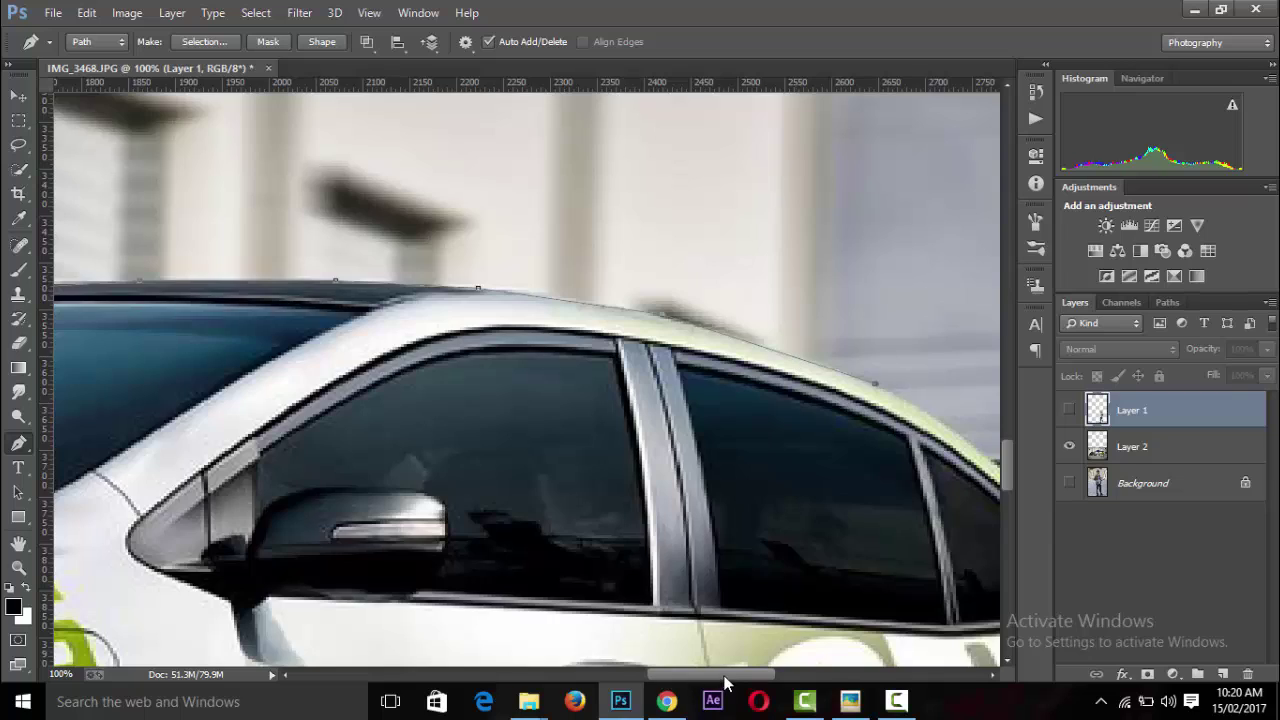
scroll(466, 454, right, 5)
click(469, 438)
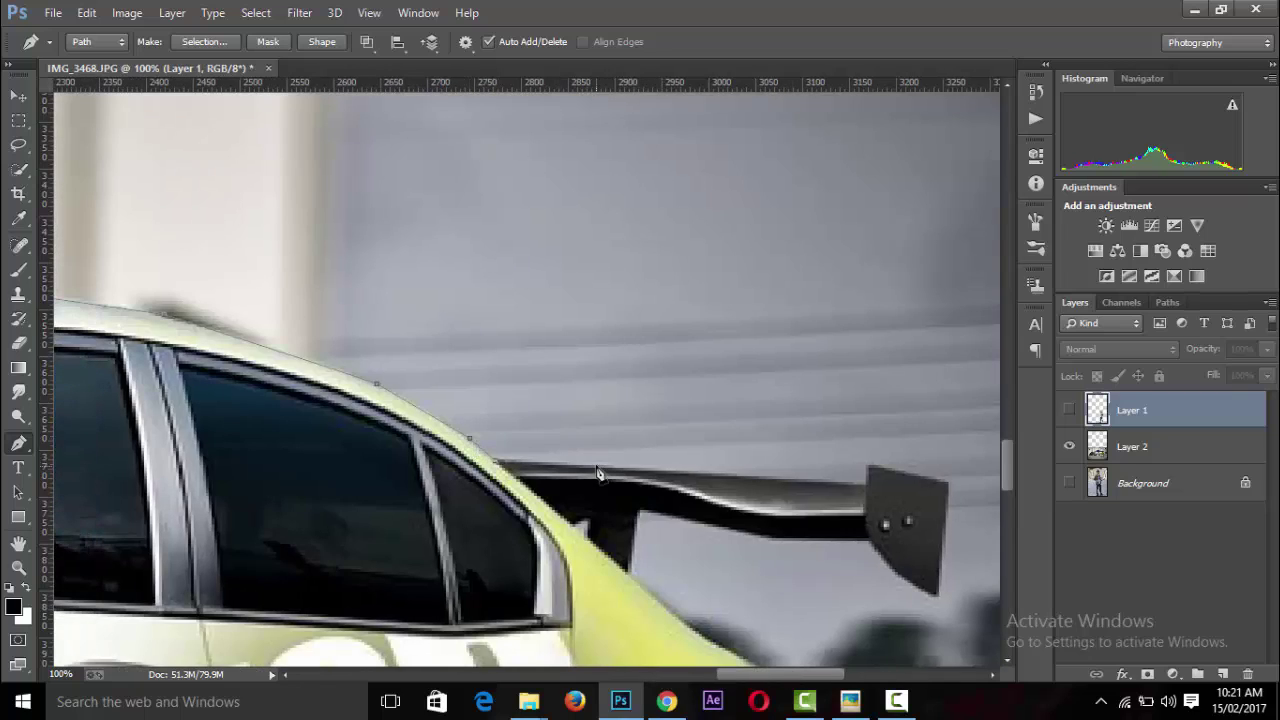
Step: Outline the spoiler end plate's corners, undoing one misplaced point
click(866, 466)
click(945, 483)
click(938, 594)
click(917, 581)
key(ctrl+z)
Step: Trace the wing underside, down the strut, and along the taillight edge
click(773, 540)
click(695, 521)
click(639, 508)
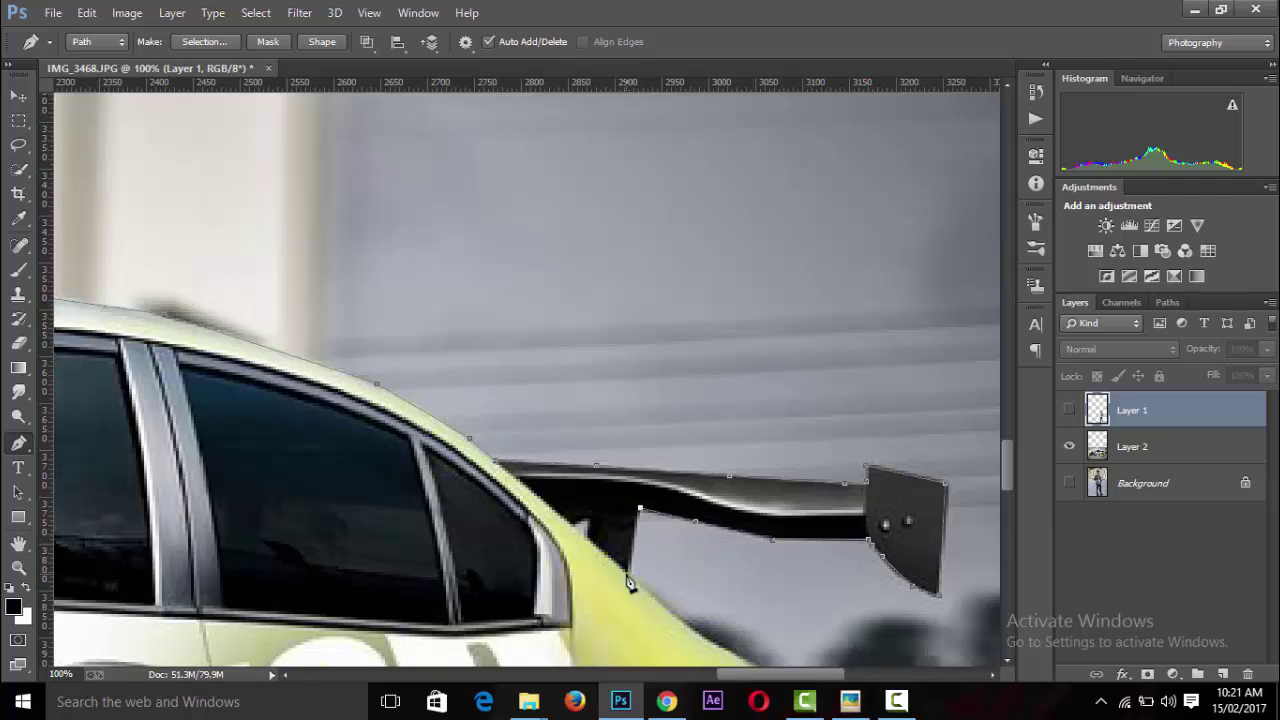
click(627, 576)
click(709, 636)
drag(1008, 460, 1008, 497)
click(794, 314)
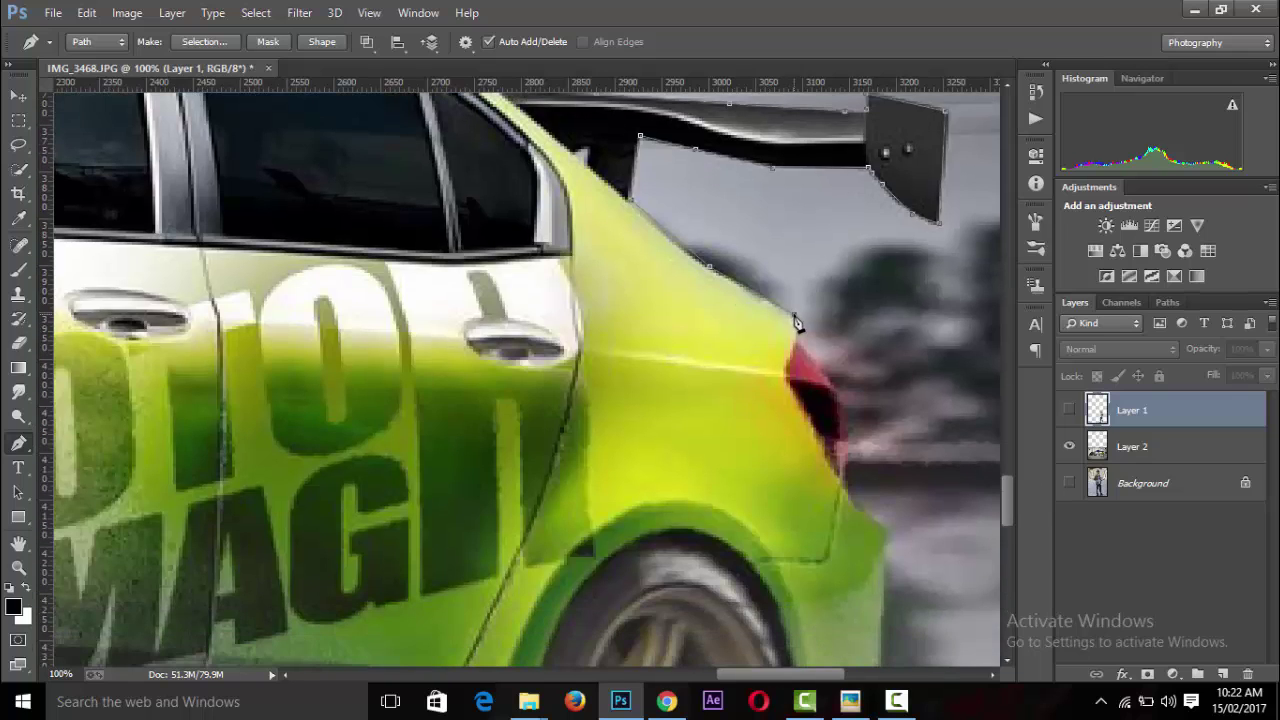
click(833, 386)
Step: Carry the path right of the car, across the top, to the top-left corner
key(ctrl+minus)
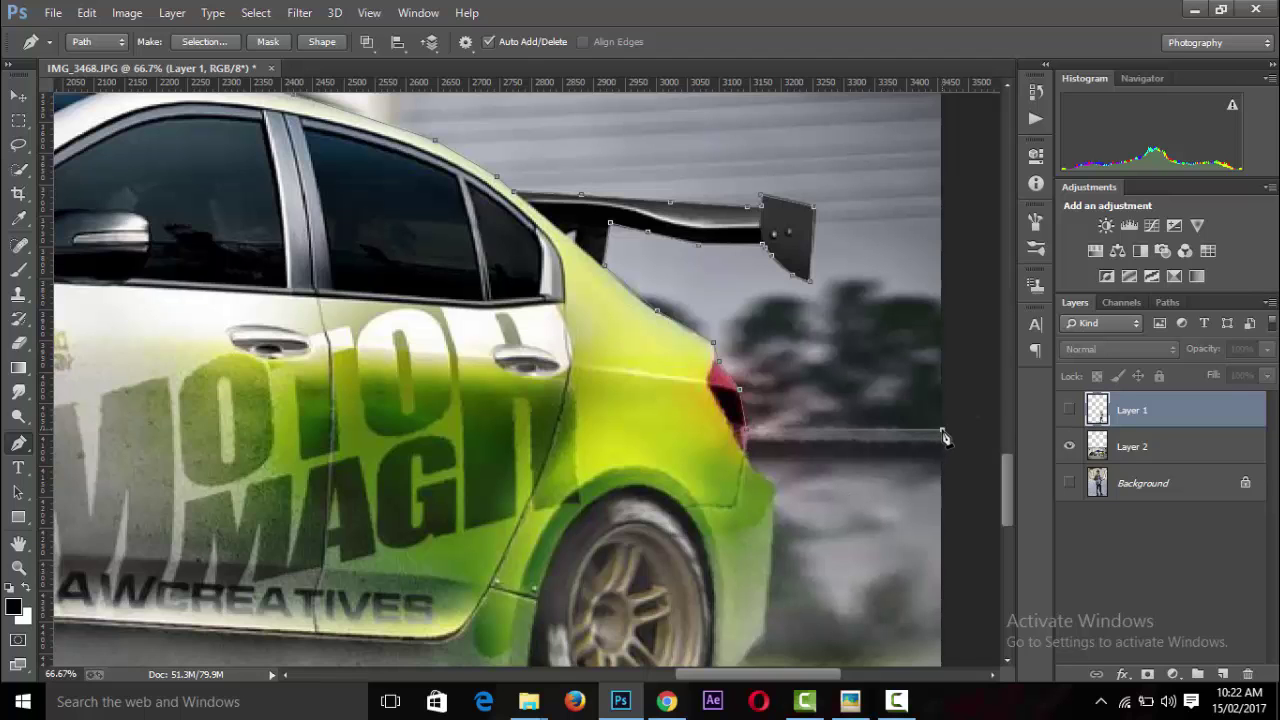
key(ctrl+minus)
click(876, 210)
key(ctrl+minus)
key(ctrl+minus)
click(732, 148)
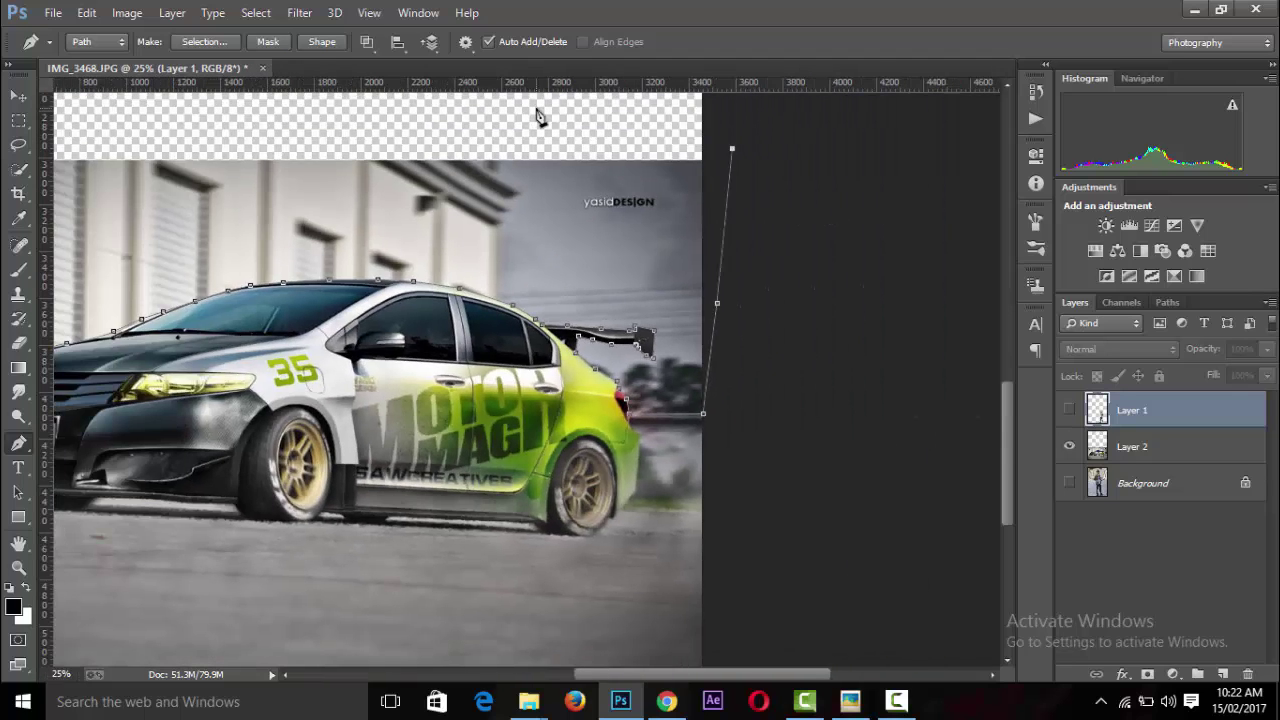
click(536, 110)
key(ctrl+minus)
click(96, 201)
Step: Close the path at the lower left and convert it into a selection
click(98, 460)
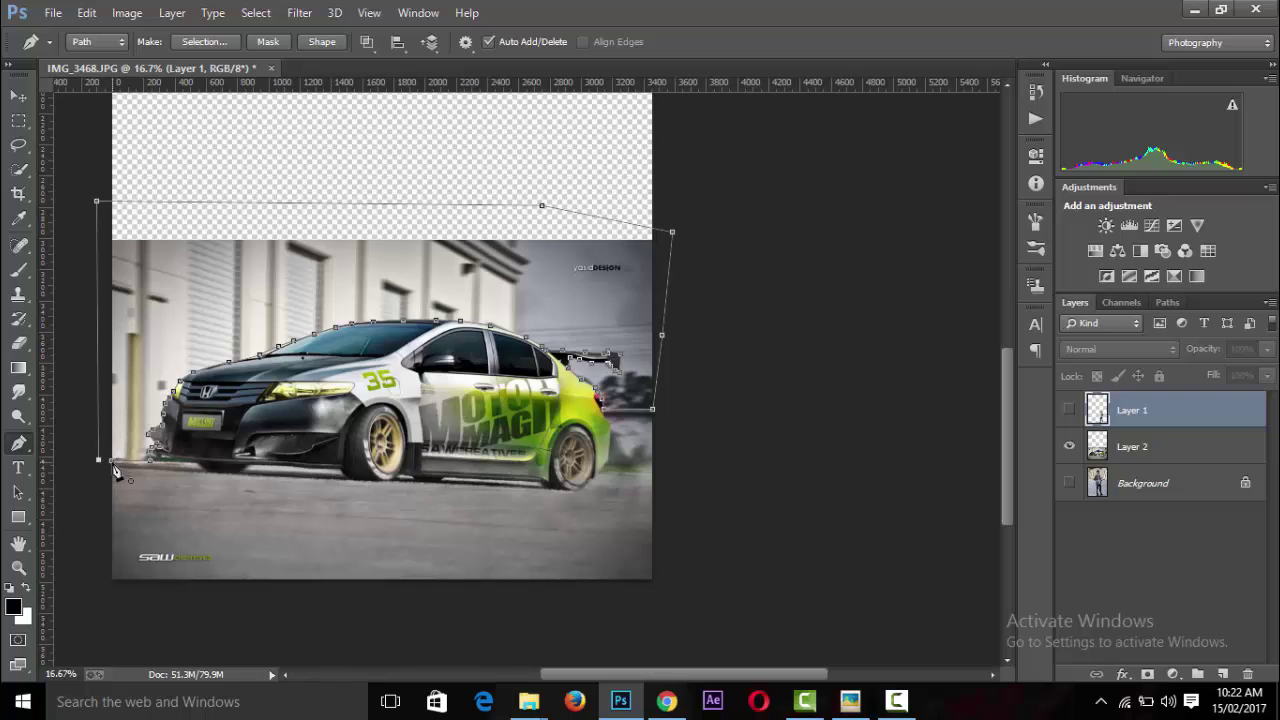
right_click(180, 455)
click(230, 290)
click(733, 197)
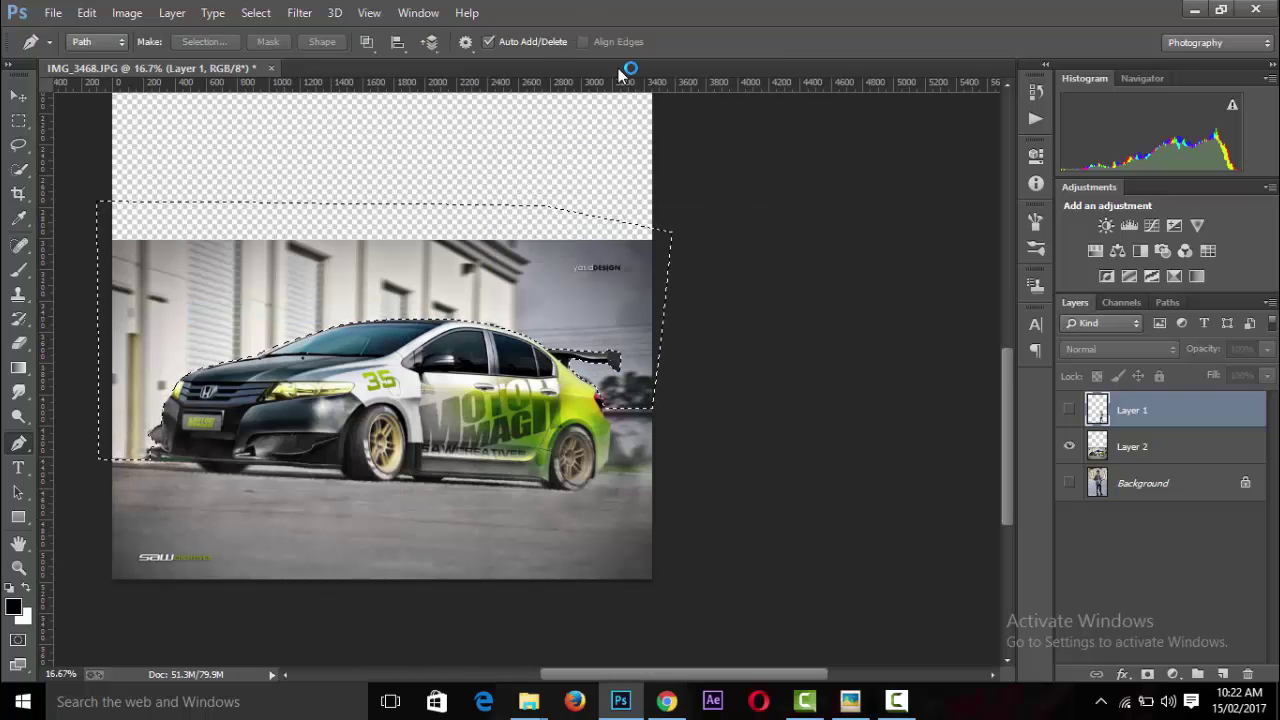
Step: Refine the selection edge on the car's Layer 2: Radius 1.6, Smooth 7, Feather 1.2
right_click(18, 168)
click(100, 166)
click(1132, 446)
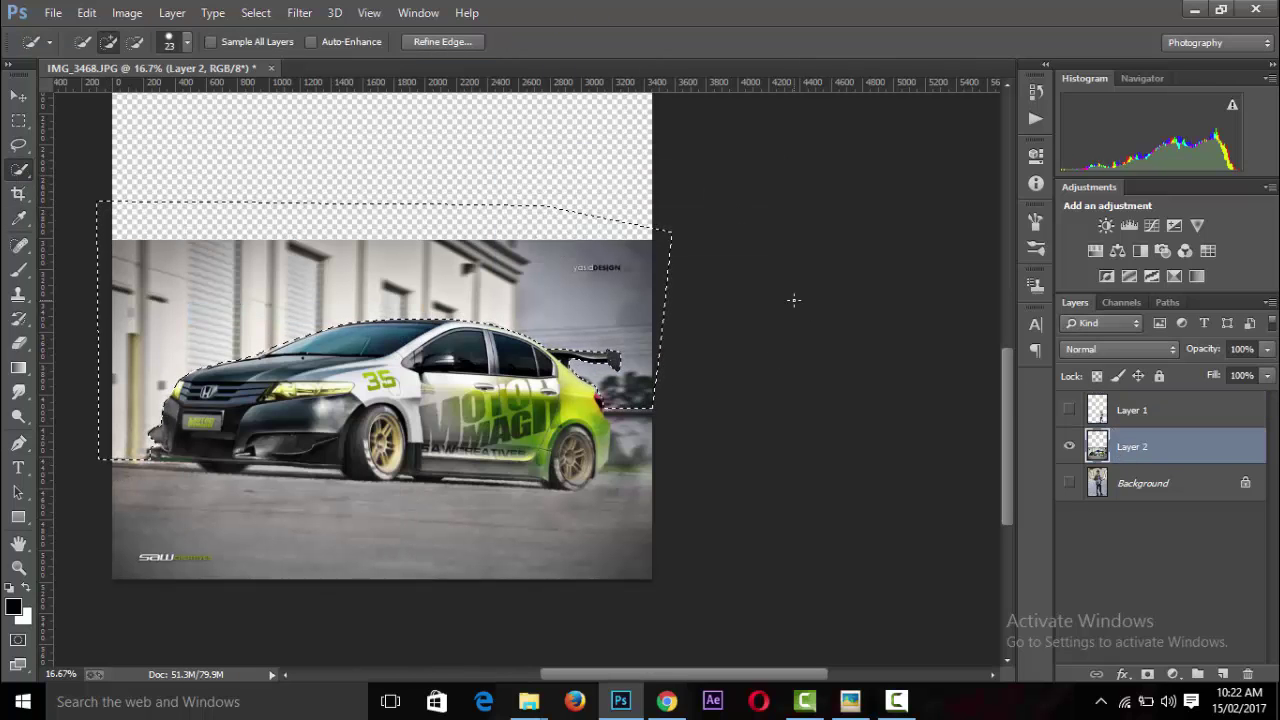
click(440, 42)
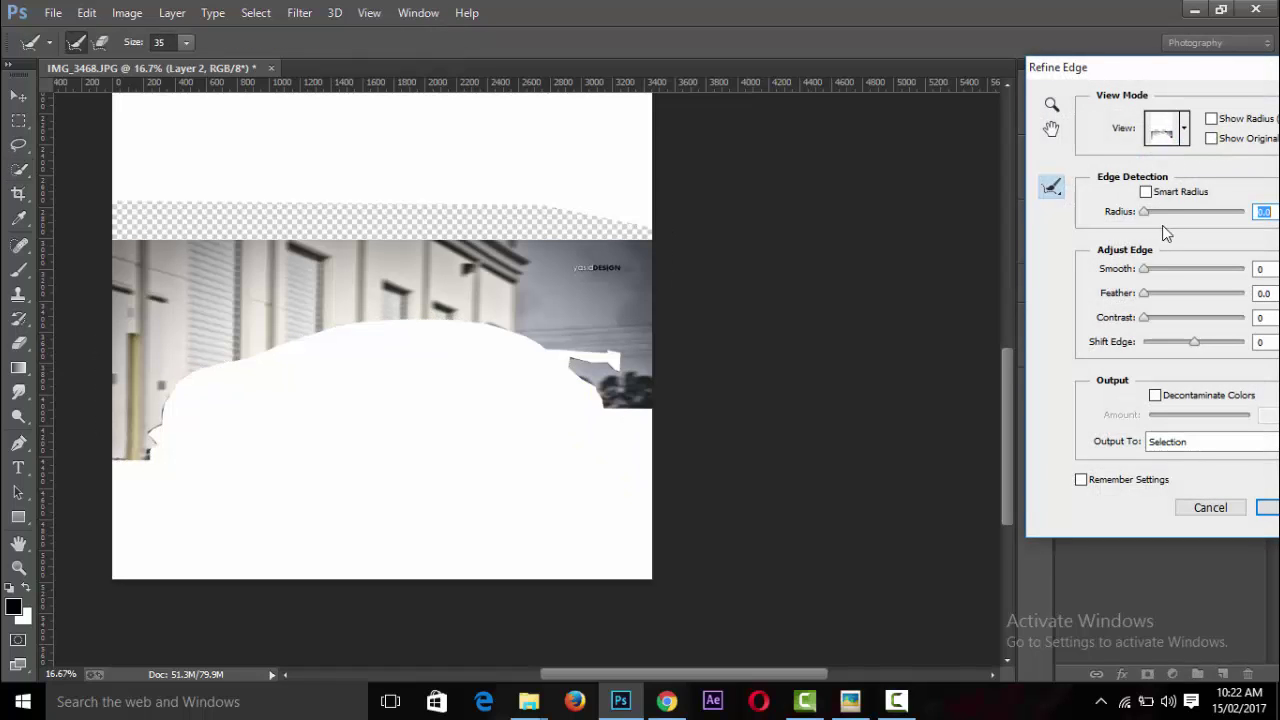
click(1151, 211)
click(1150, 268)
click(1150, 292)
click(1150, 317)
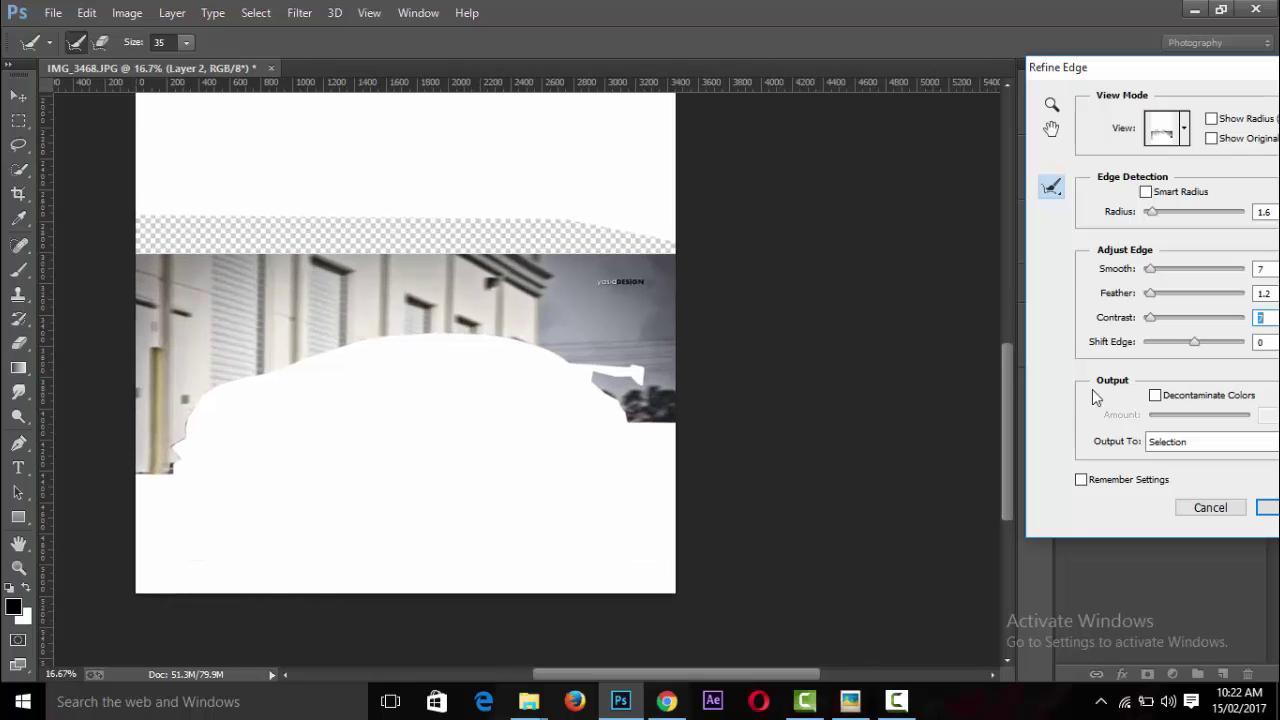
click(1267, 507)
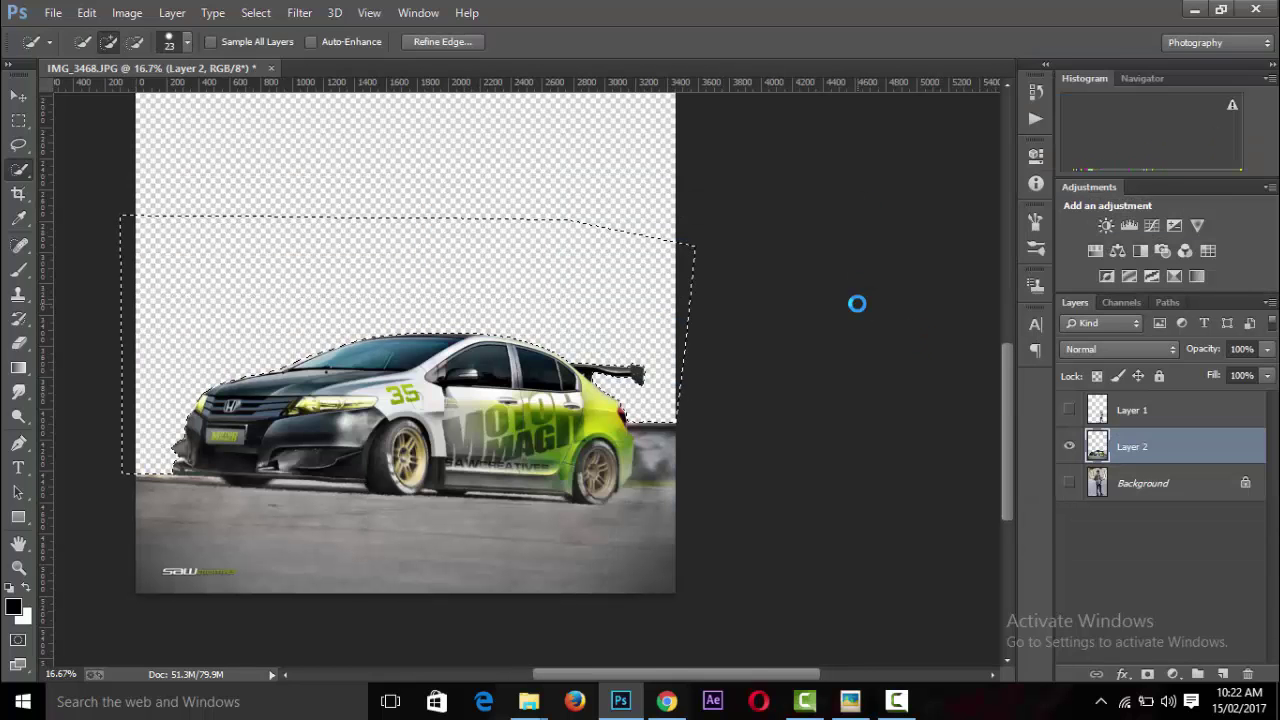
Step: Zoom out to the whole canvas and bring up the File menu
key(ctrl+minus)
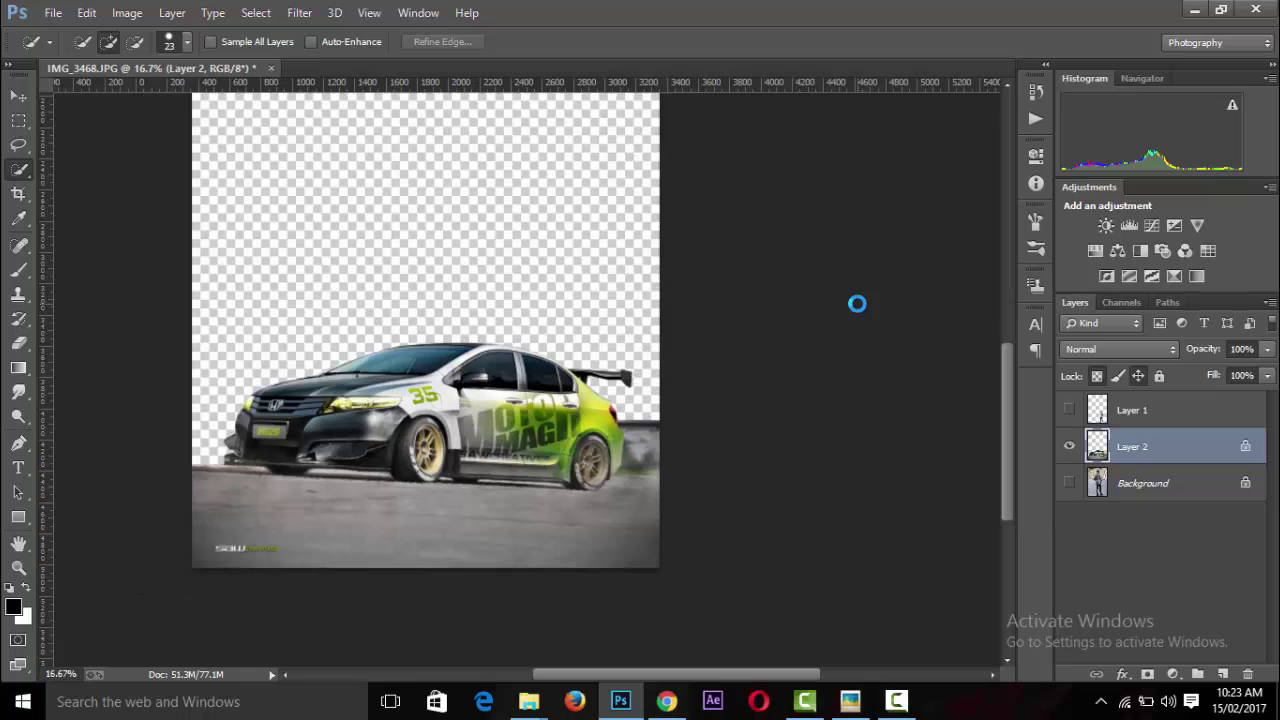
key(ctrl+minus)
click(50, 12)
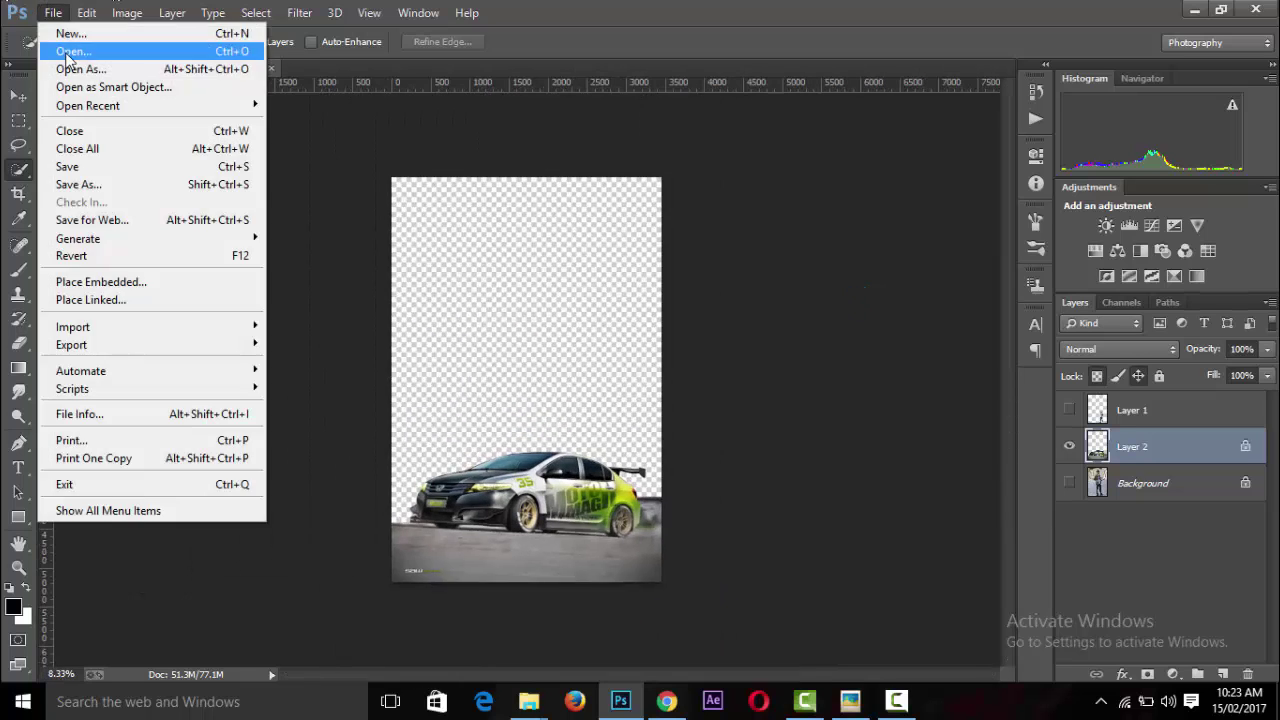
Step: Open the green grass background image, accepting the raw settings
click(72, 51)
drag(655, 135, 652, 185)
click(589, 180)
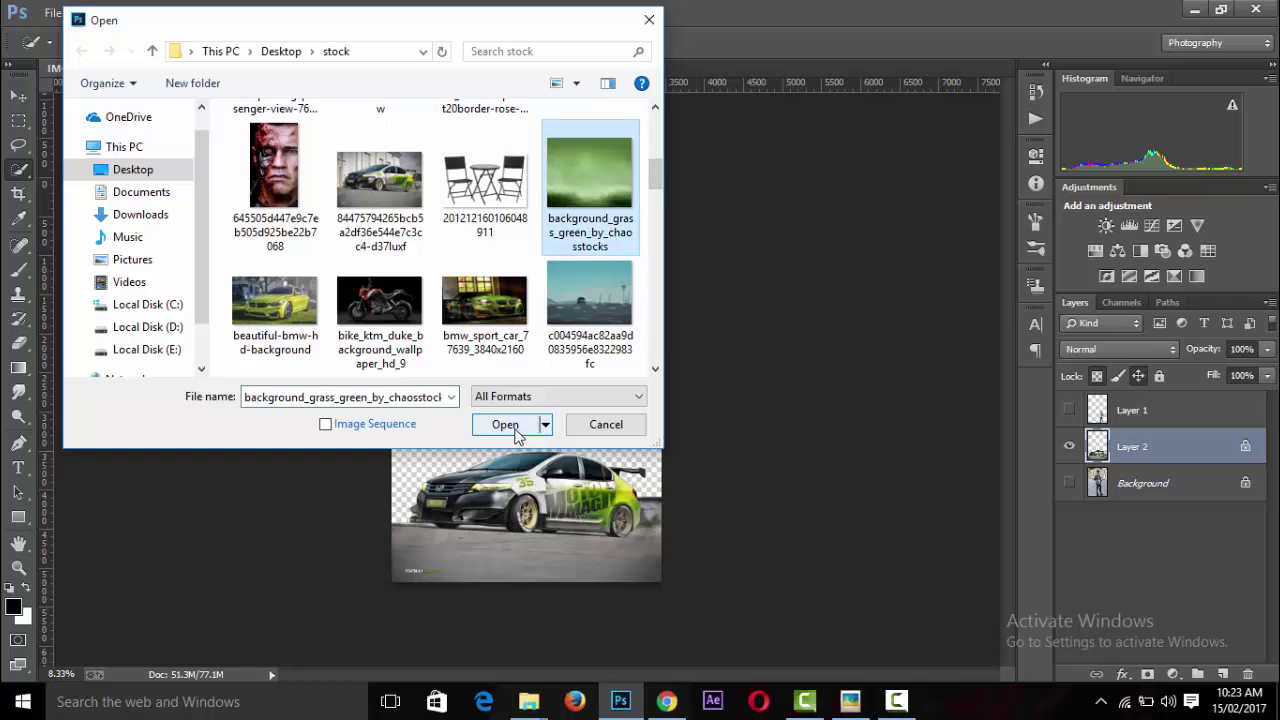
click(508, 425)
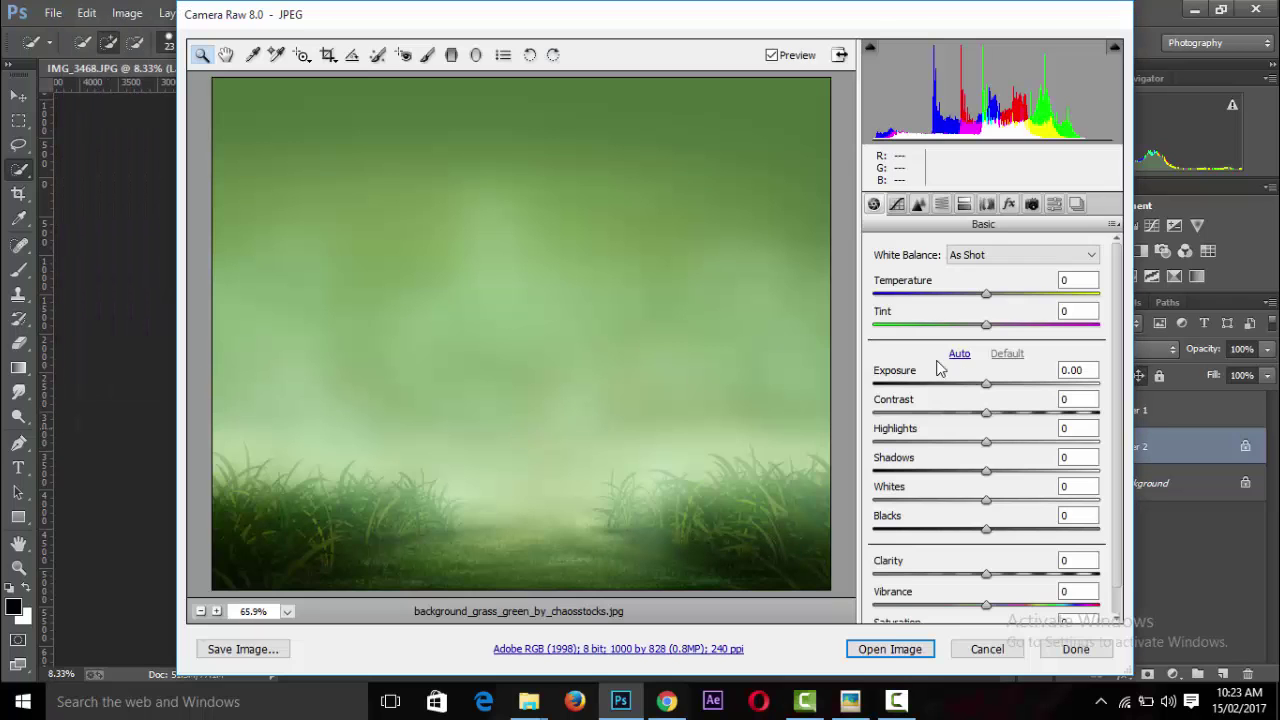
click(889, 648)
Step: Move the grass into the car composite and place it below the car layer
key(v)
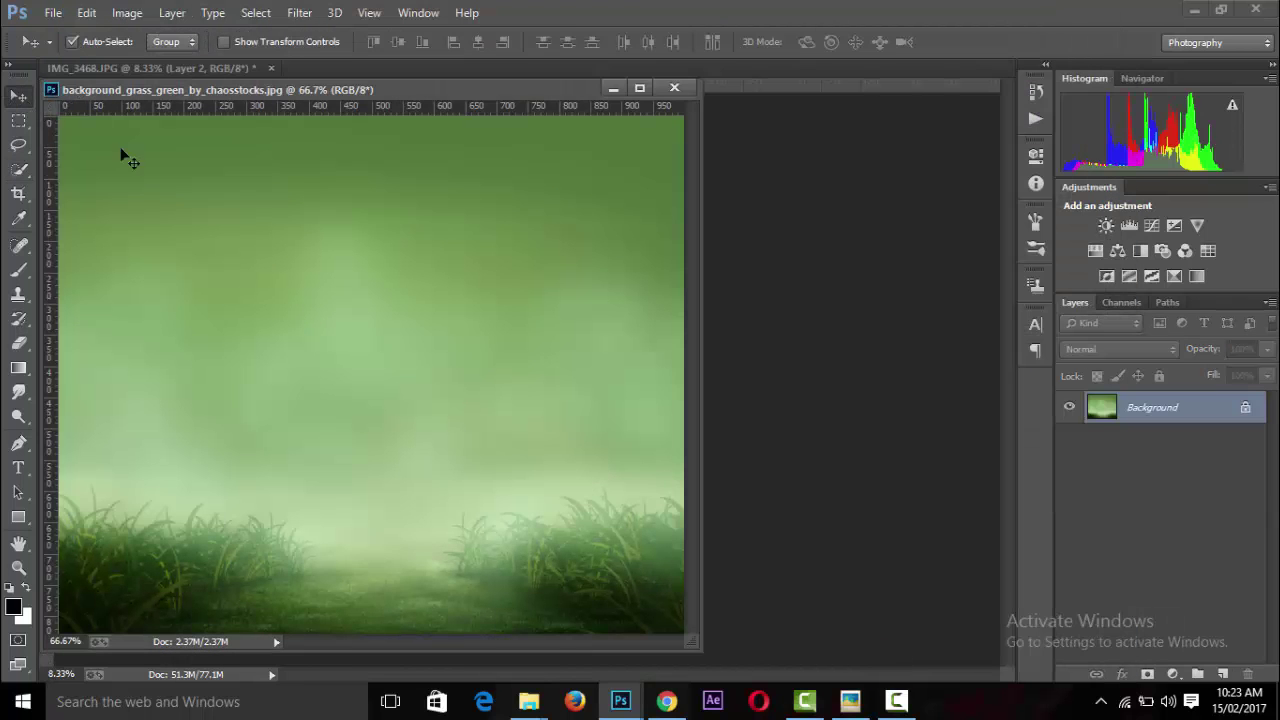
drag(123, 151, 792, 374)
click(674, 88)
click(644, 274)
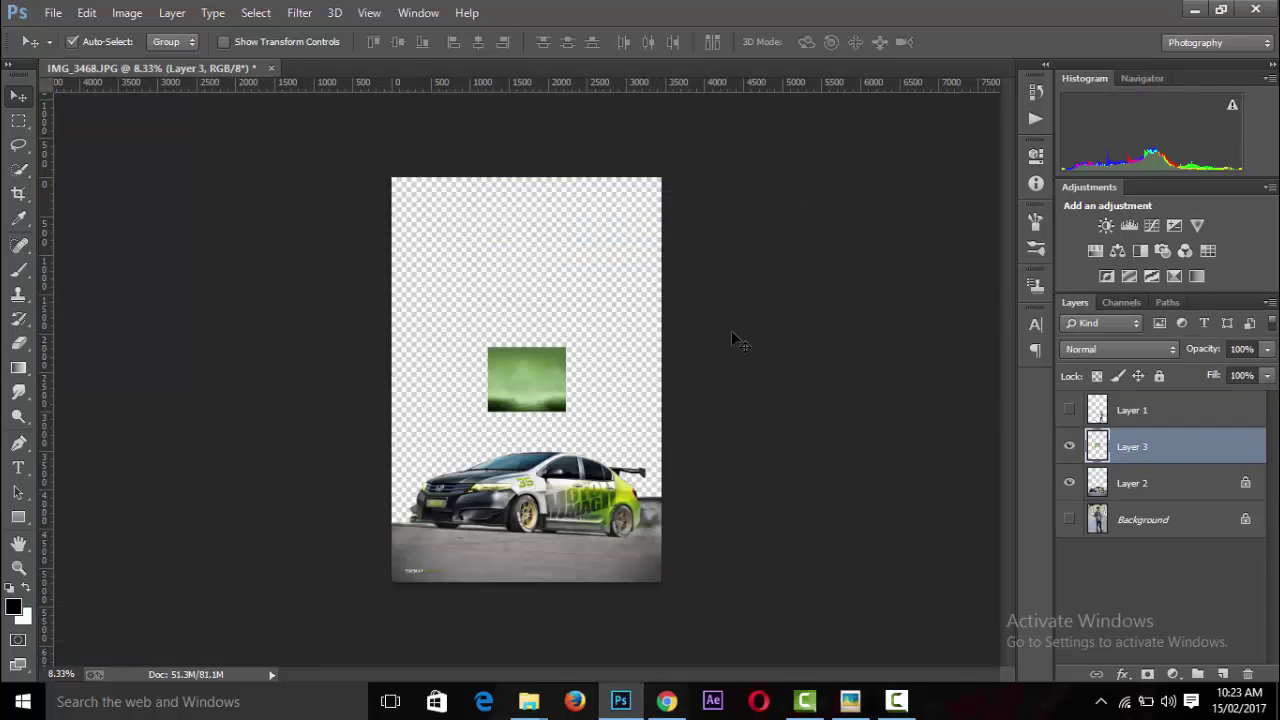
drag(1168, 457, 1166, 494)
Step: Free Transform the grass layer to fill the lower canvas behind the car
key(ctrl+t)
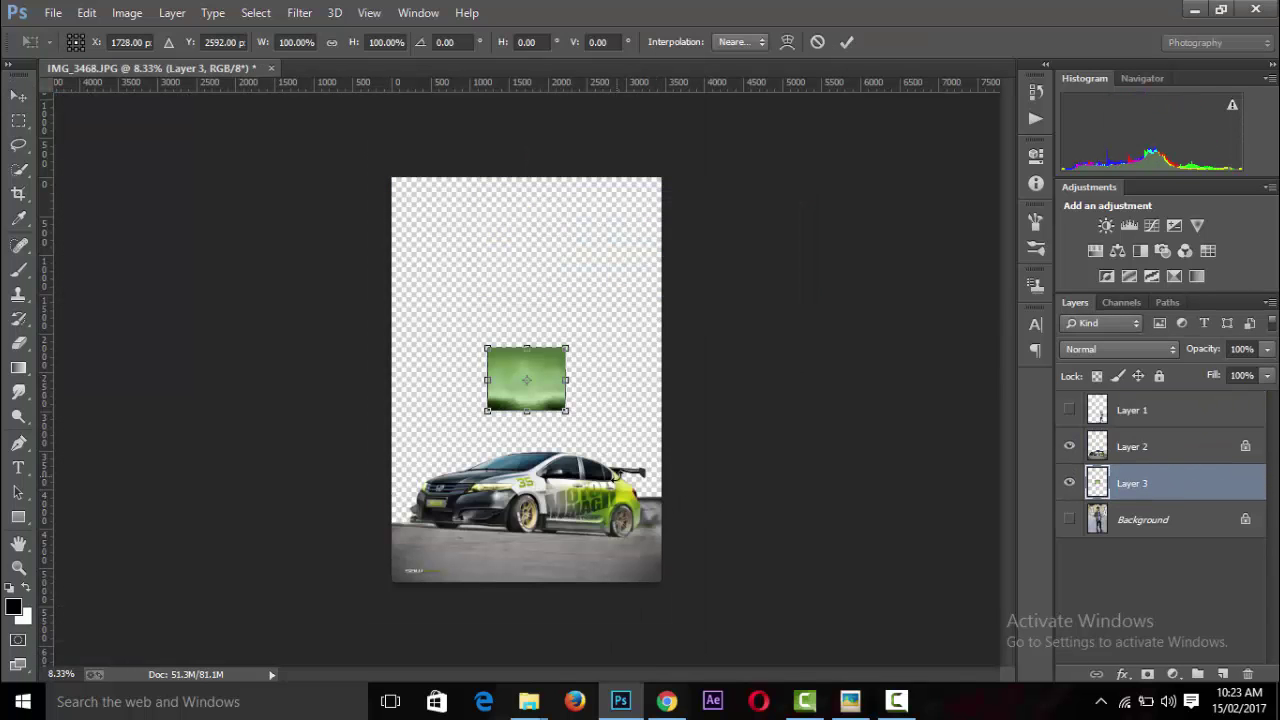
drag(489, 418, 391, 514)
drag(479, 514, 479, 565)
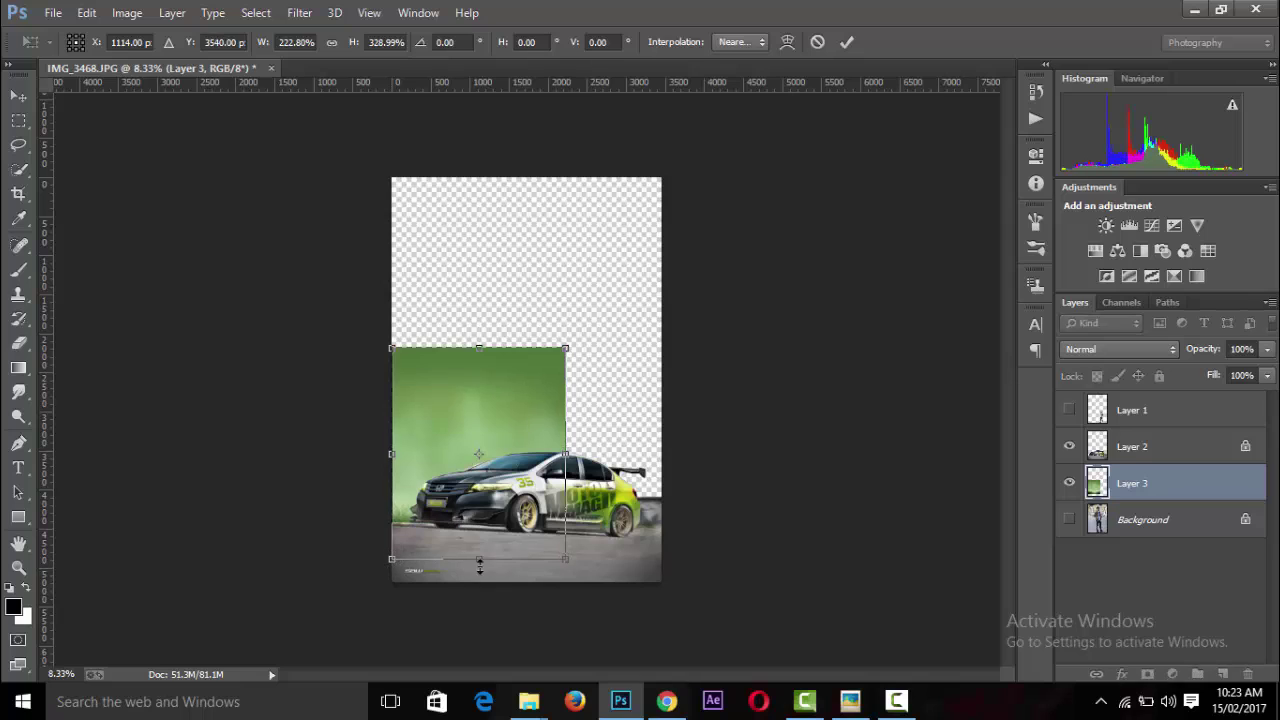
drag(565, 556, 690, 562)
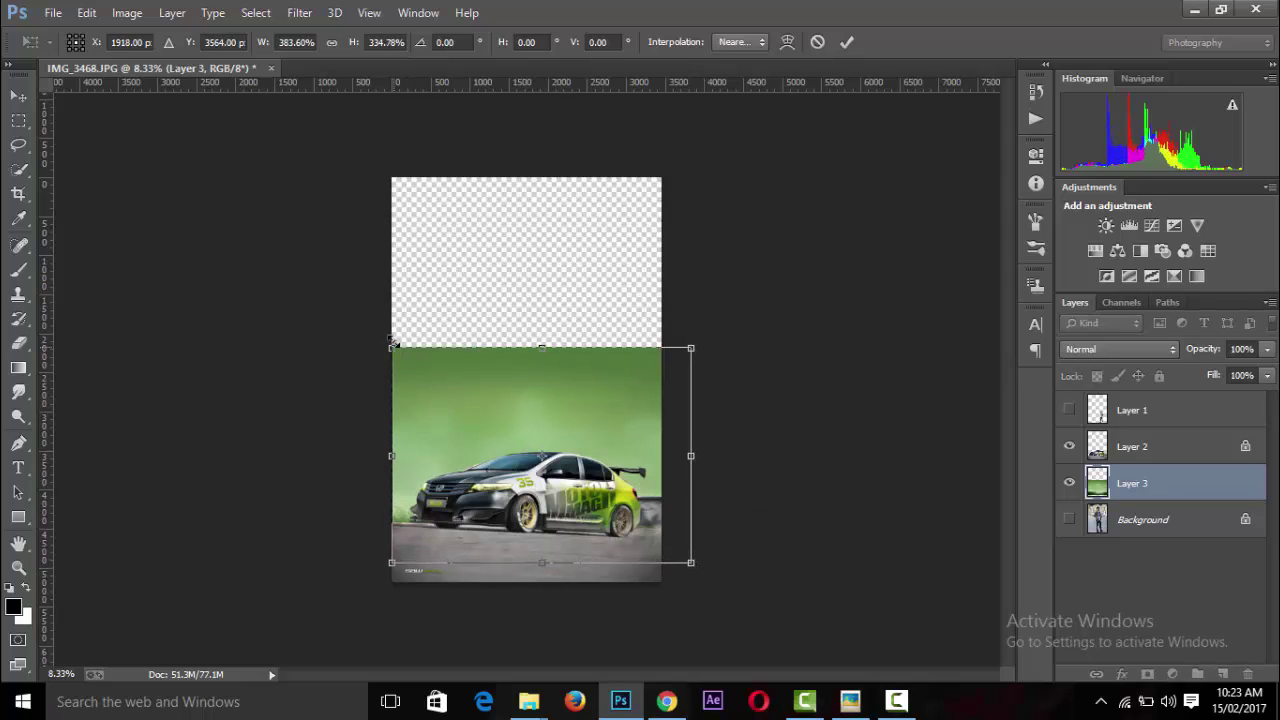
drag(393, 345, 391, 328)
click(846, 42)
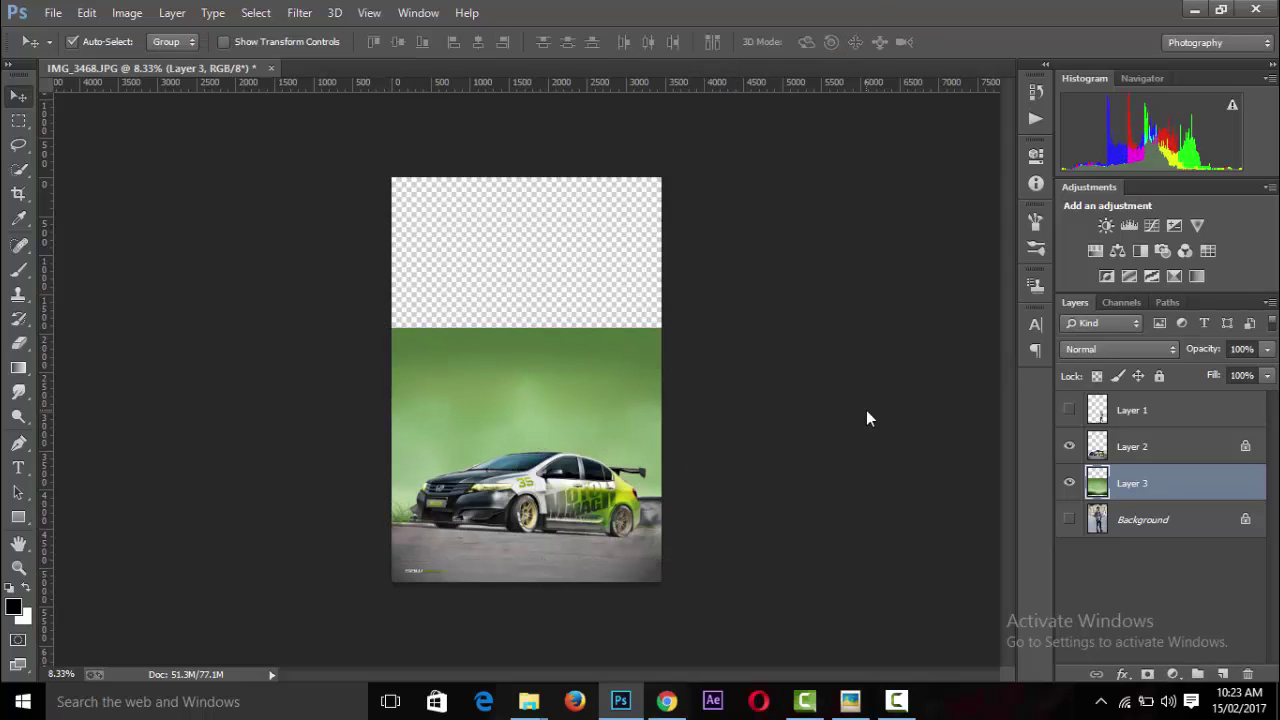
Step: Make the man's layer visible again beside the car
key(ctrl+minus)
key(ctrl+plus)
key(ctrl+plus)
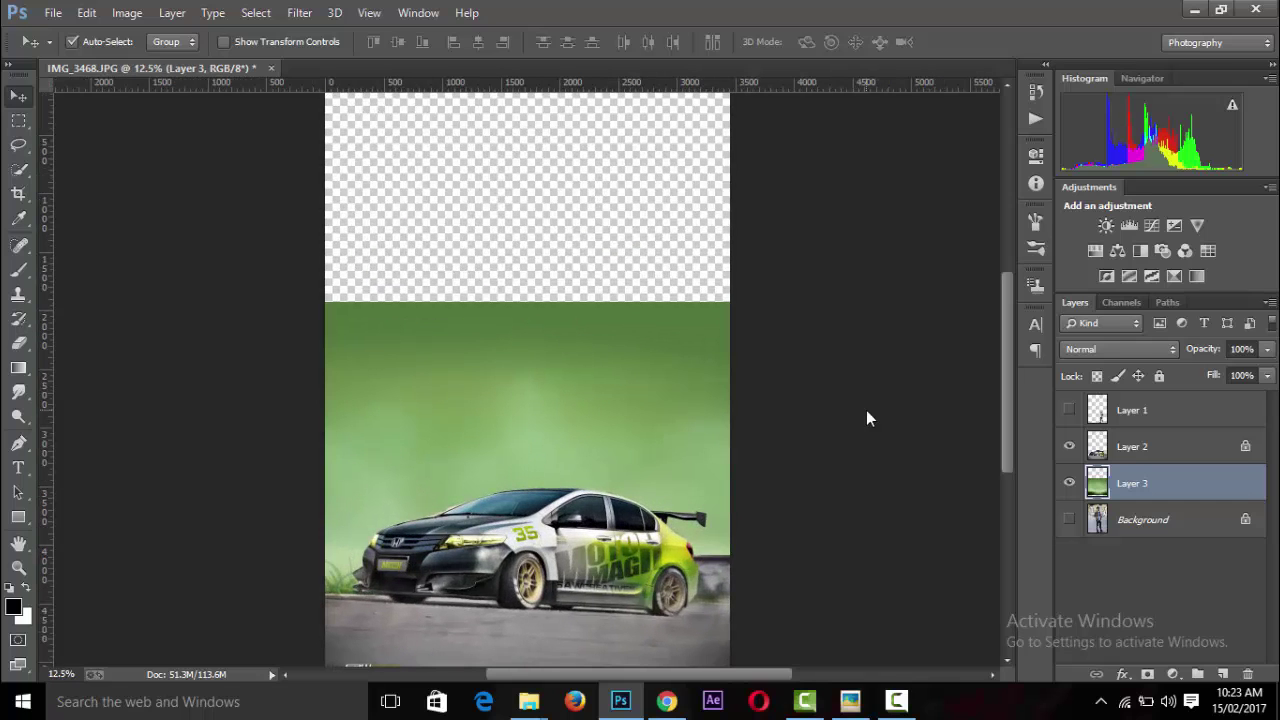
click(1069, 410)
key(ctrl+minus)
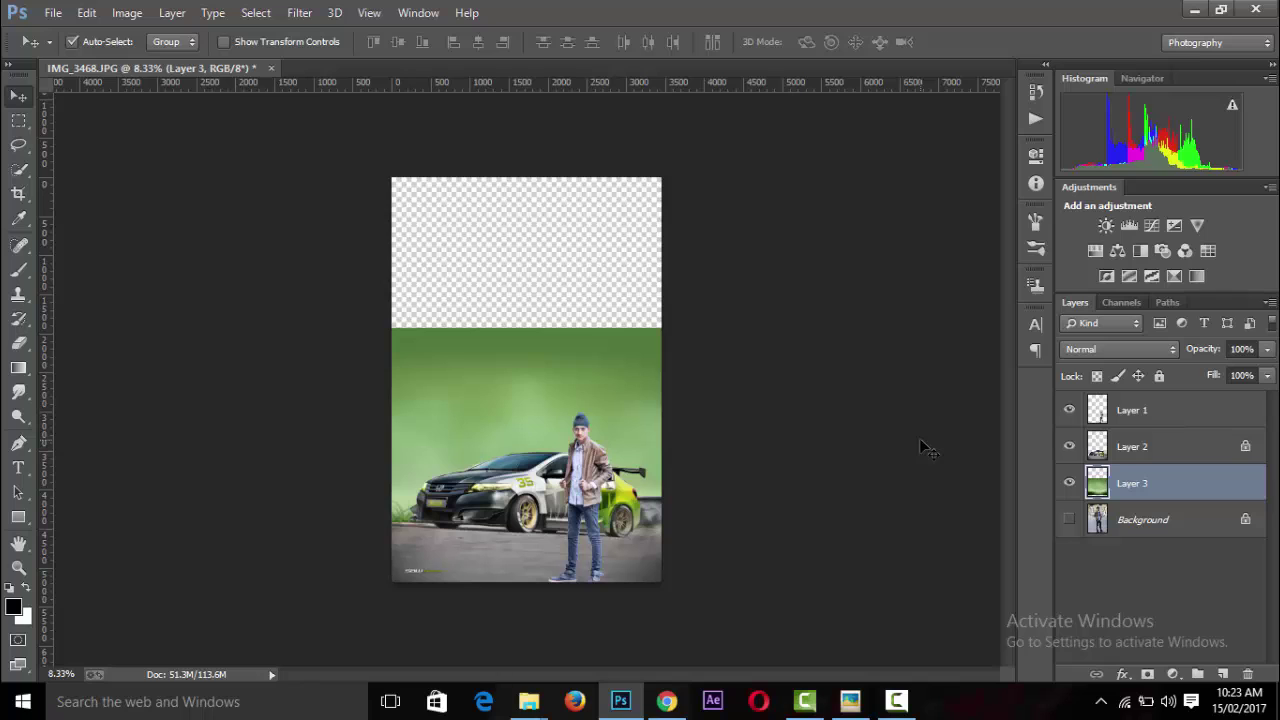
Step: Crop the transparent top off the canvas
key(c)
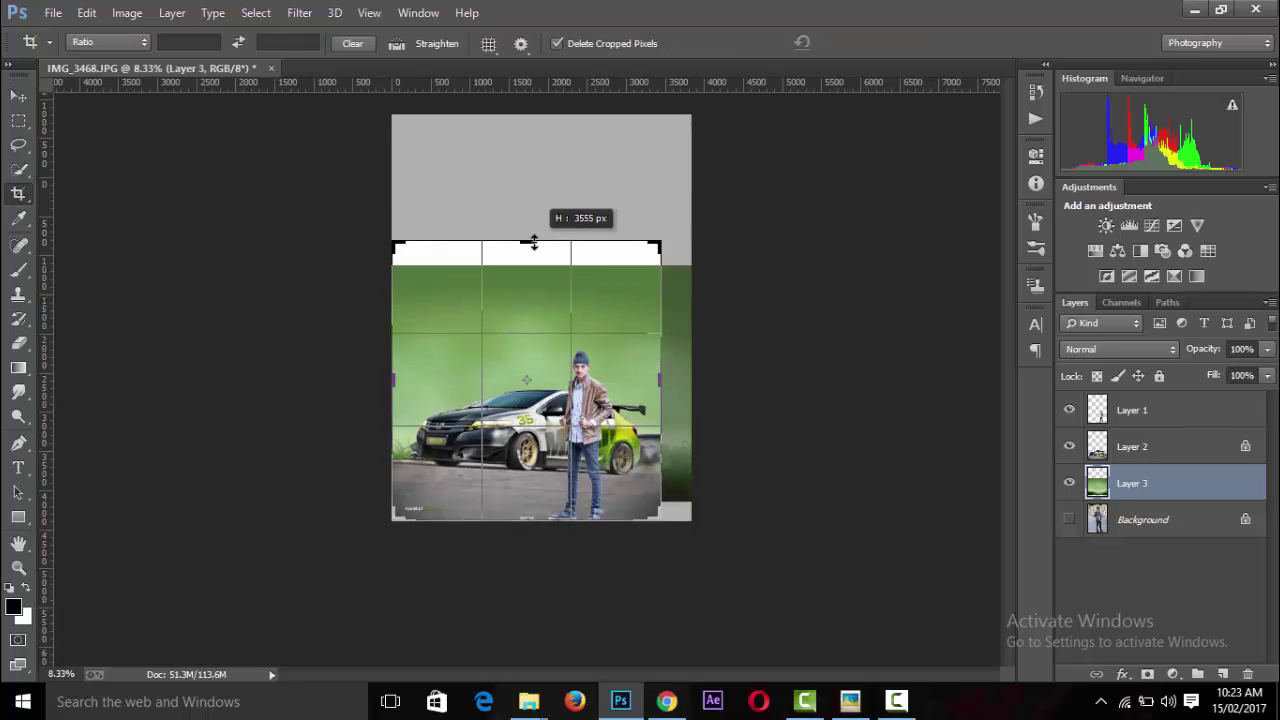
drag(527, 180, 527, 252)
click(870, 38)
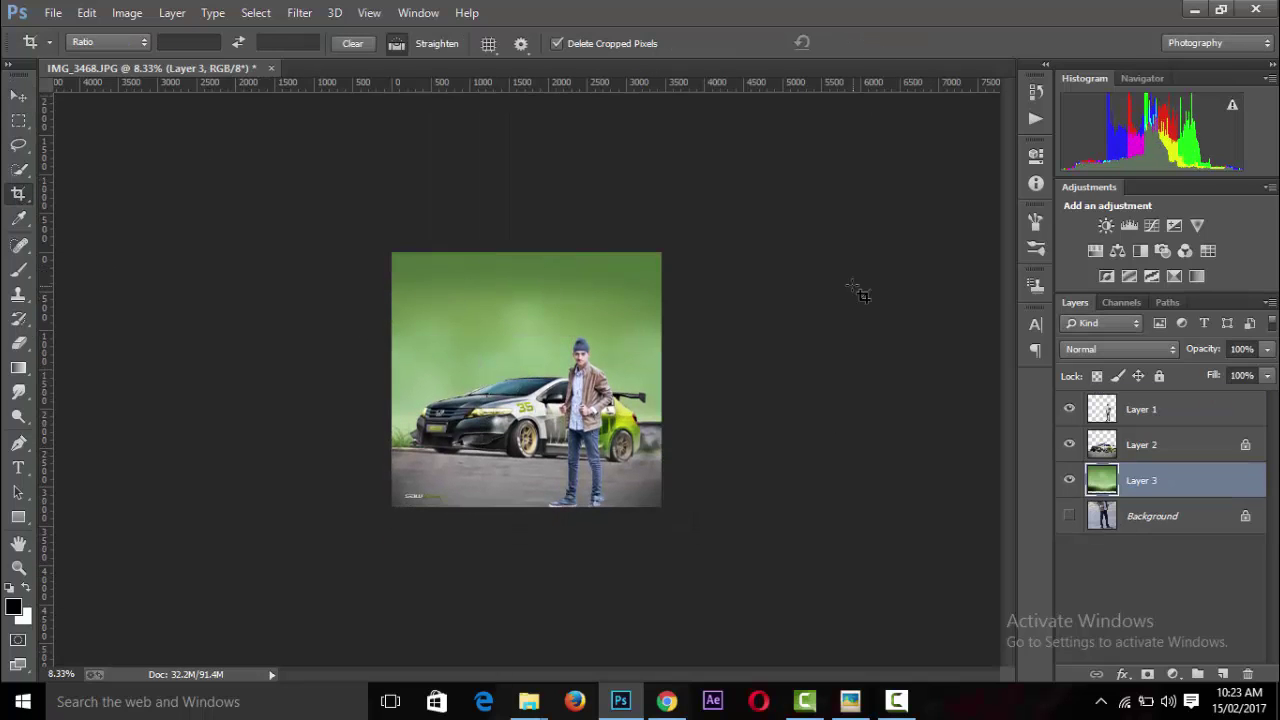
Step: Inspect the cropped scene, then select the man's layer and open the Filter menu
key(ctrl+plus)
key(ctrl+plus)
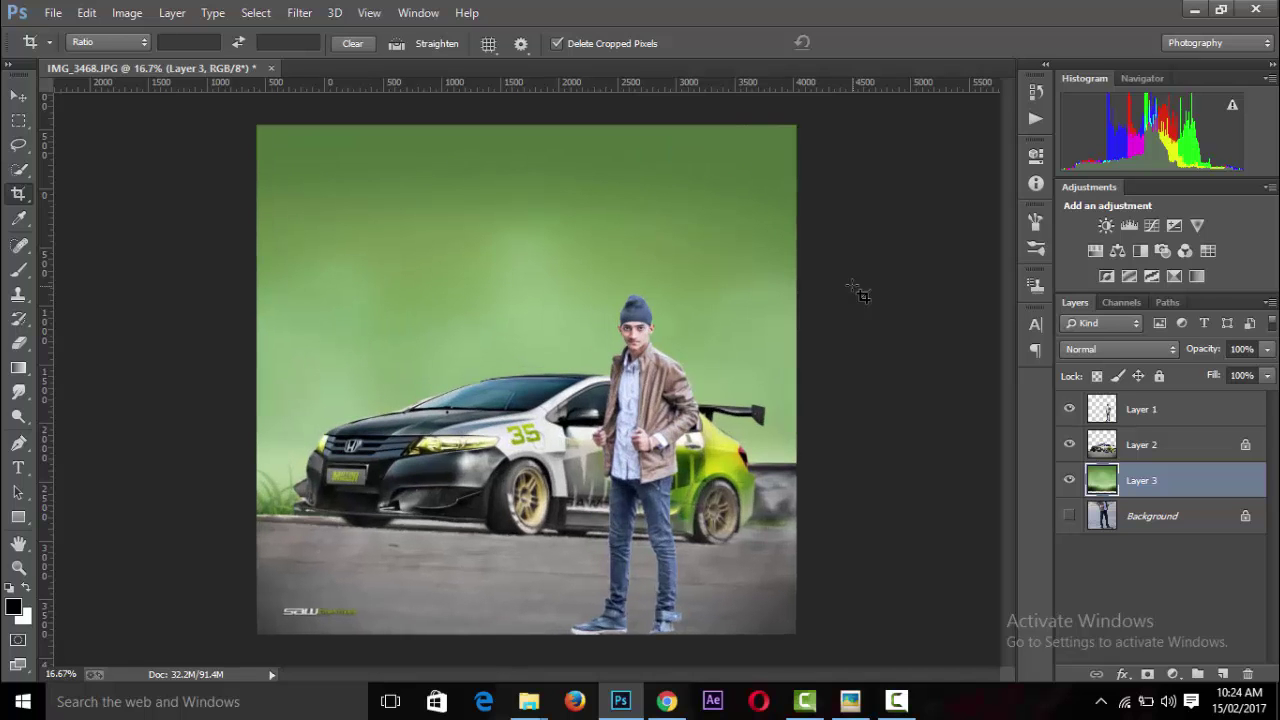
key(ctrl+plus)
key(ctrl+minus)
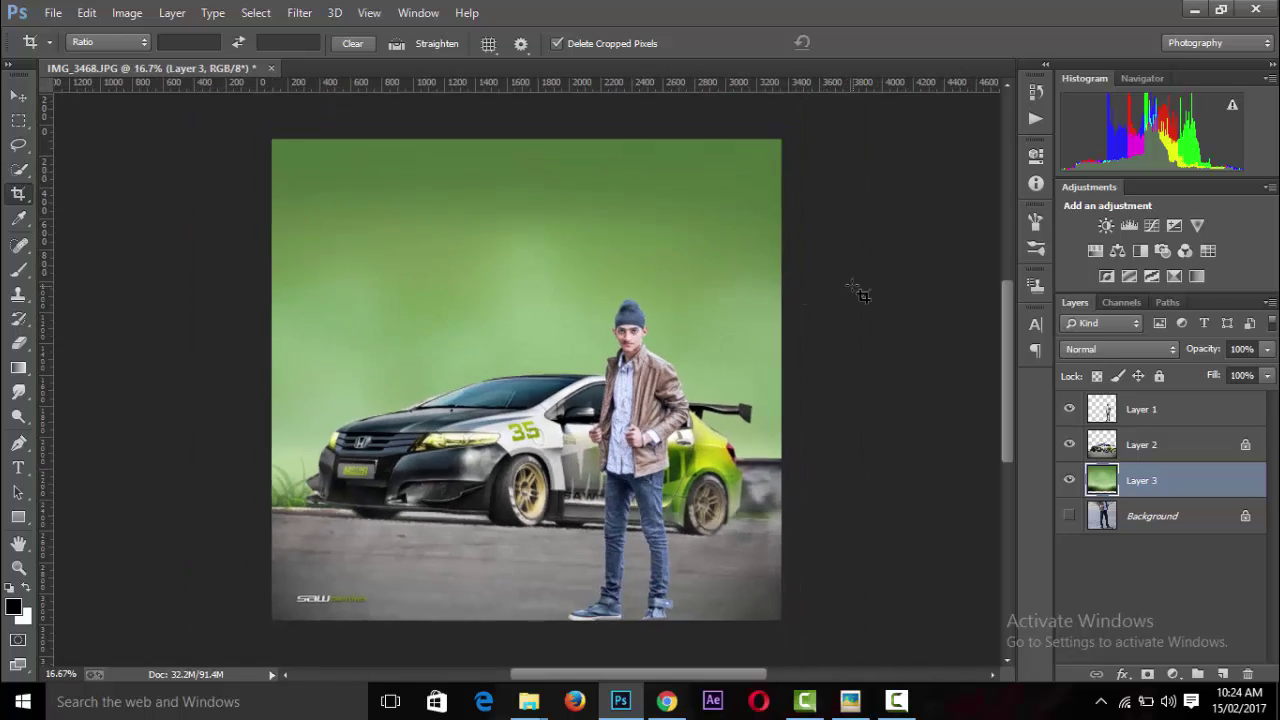
key(ctrl+minus)
key(ctrl+plus)
click(1138, 400)
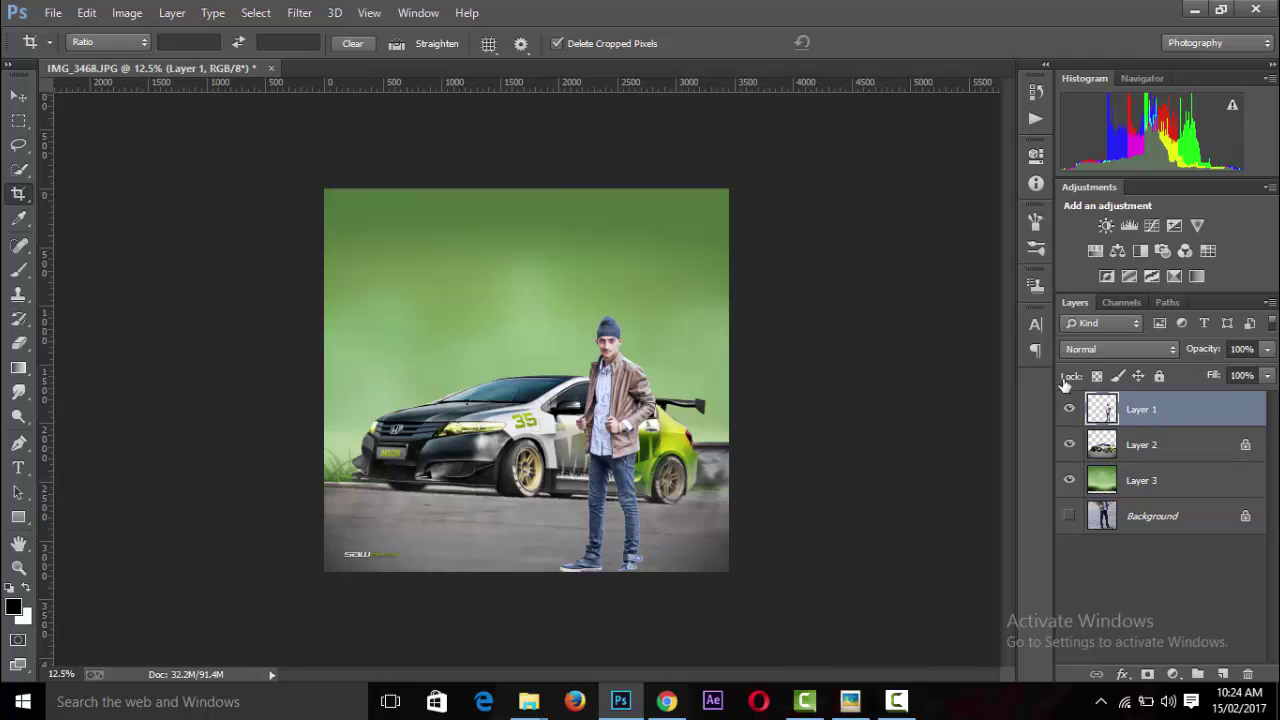
click(299, 12)
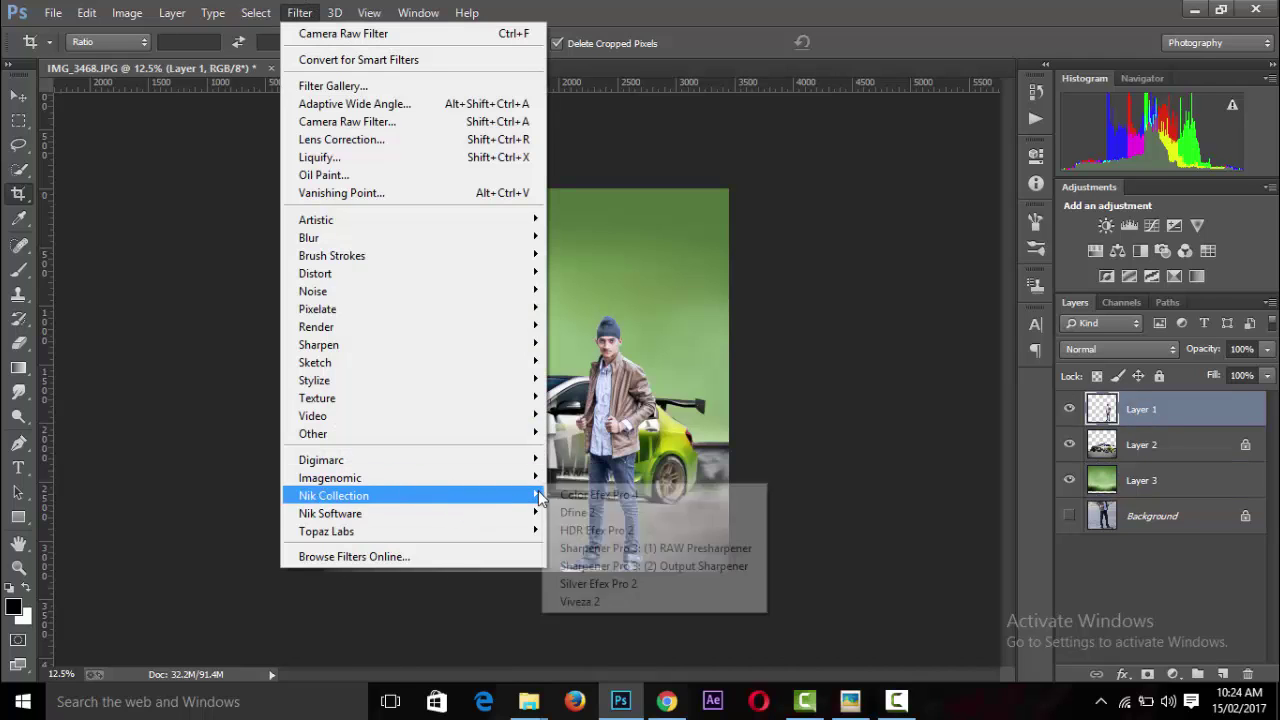
Step: Run Color Efex Pro 4 on the man with Dynamic Skin Softener and Detail Extractor (28% detail, 12% contrast)
click(568, 494)
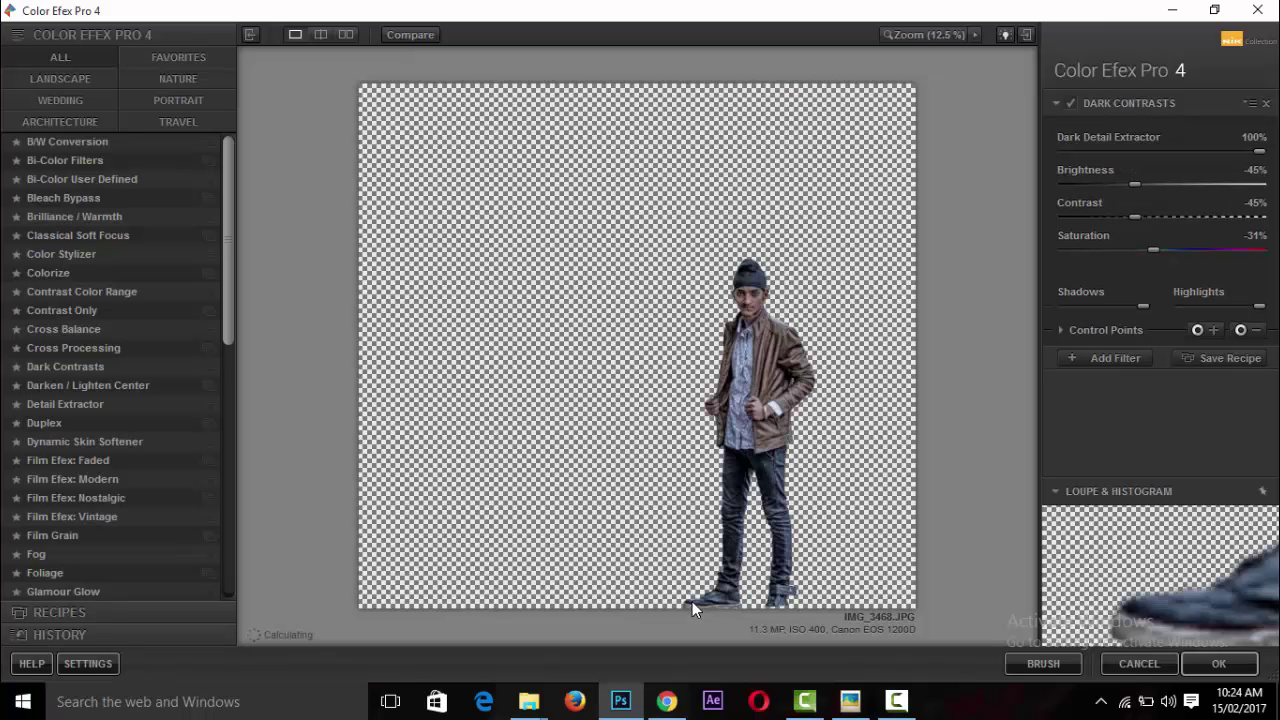
click(108, 441)
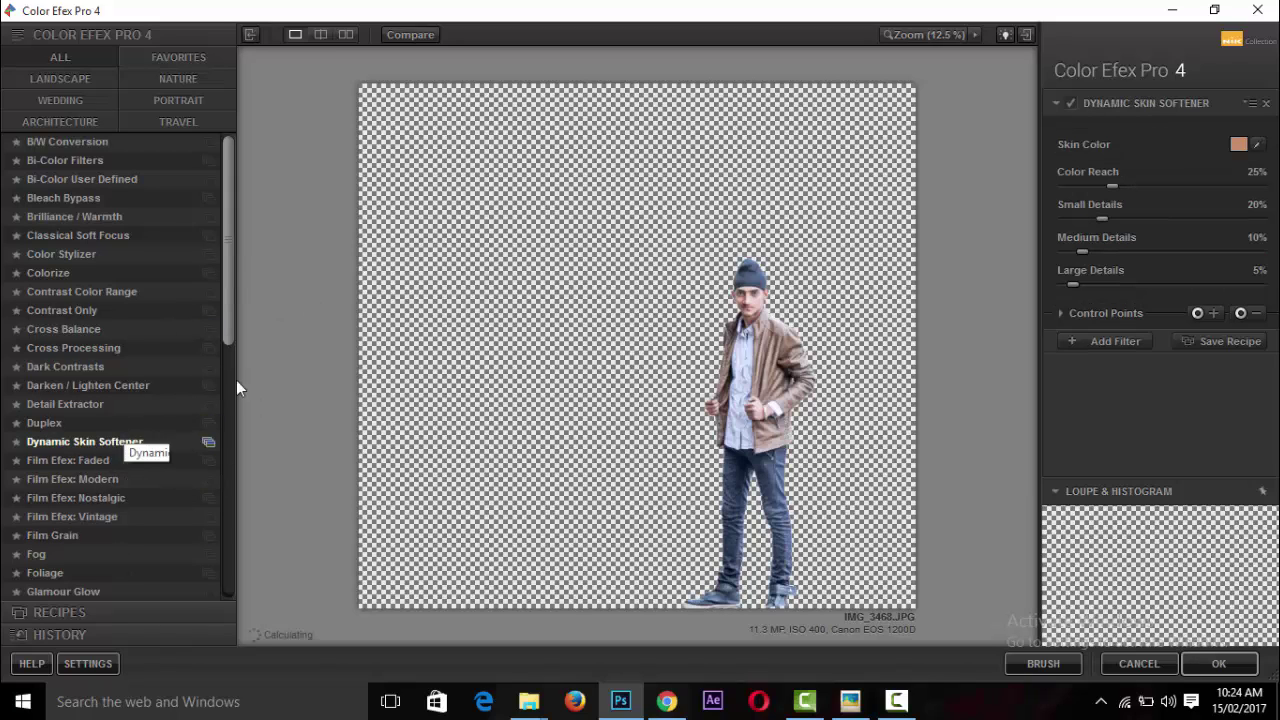
click(1070, 342)
click(74, 405)
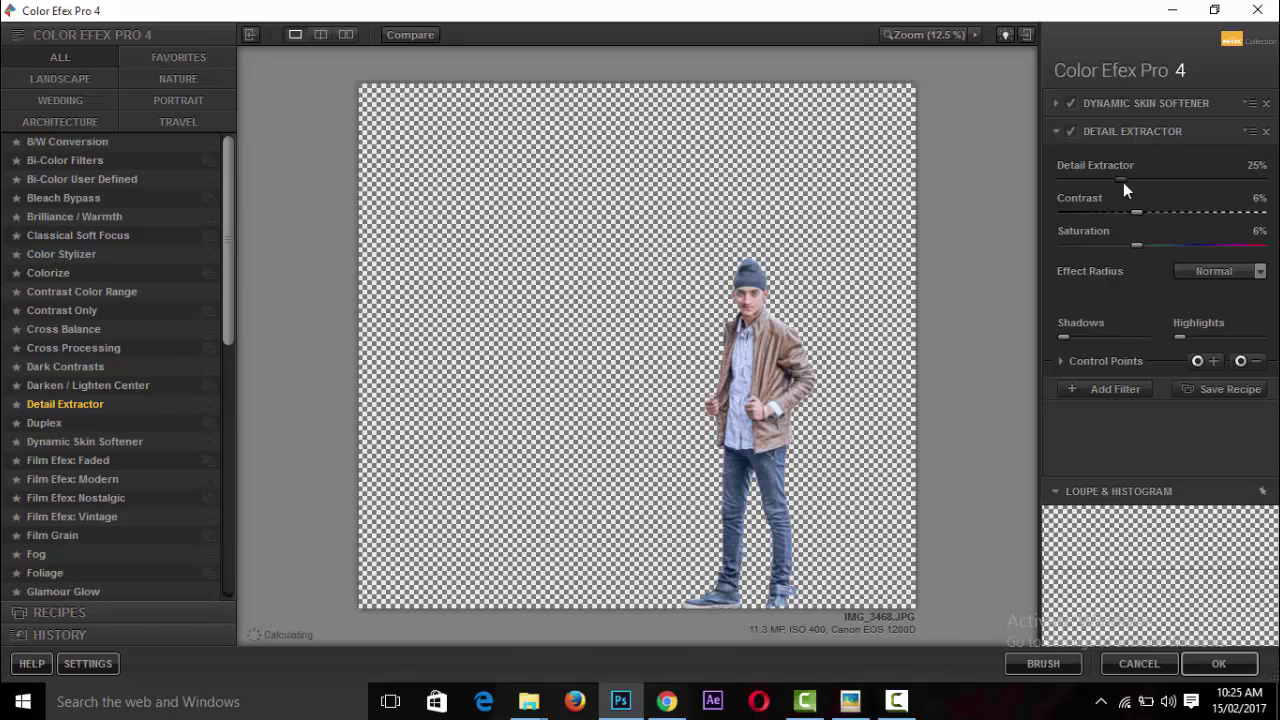
drag(1124, 183, 1147, 214)
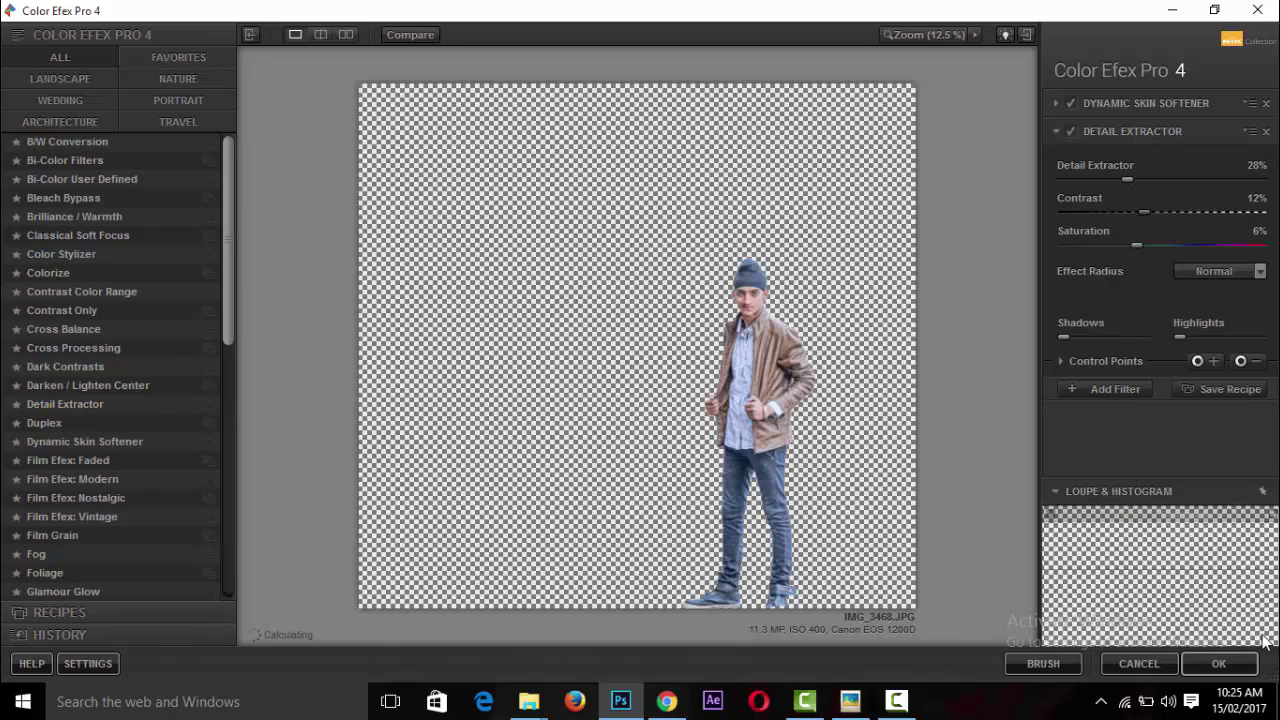
click(1244, 672)
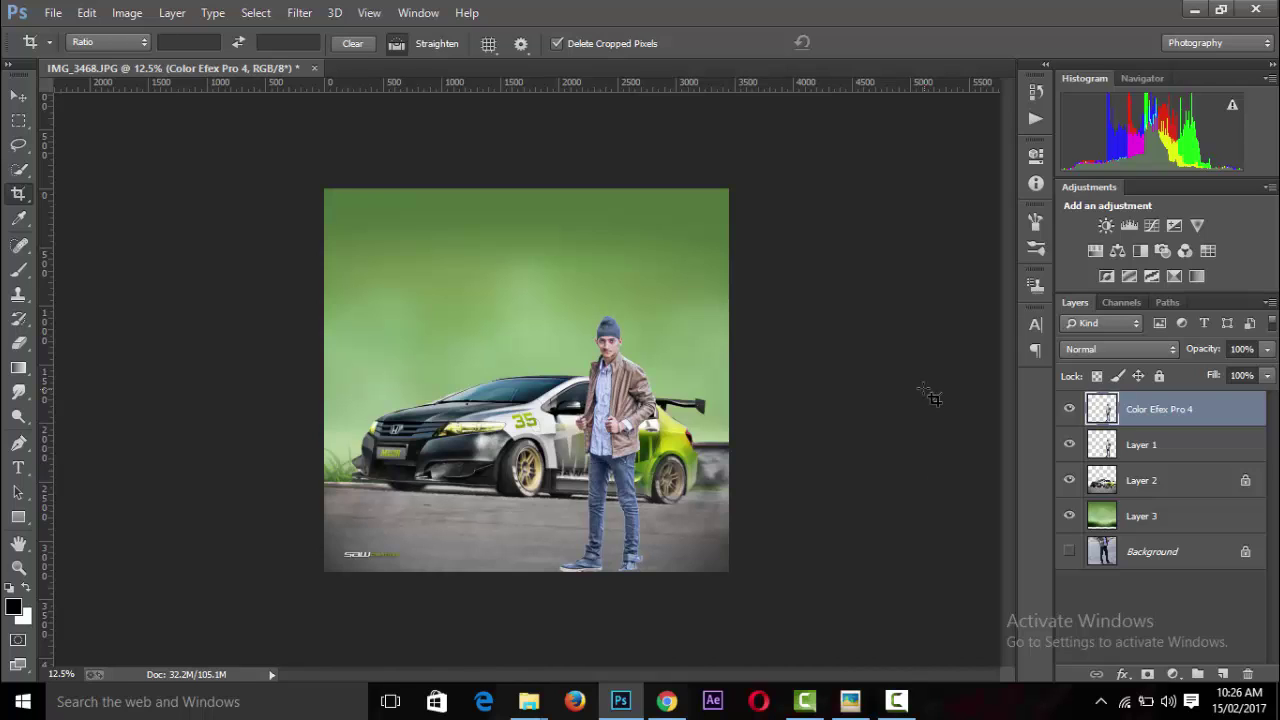
Step: Select both man layers and move the man left and up
key(ctrl+plus)
key(v)
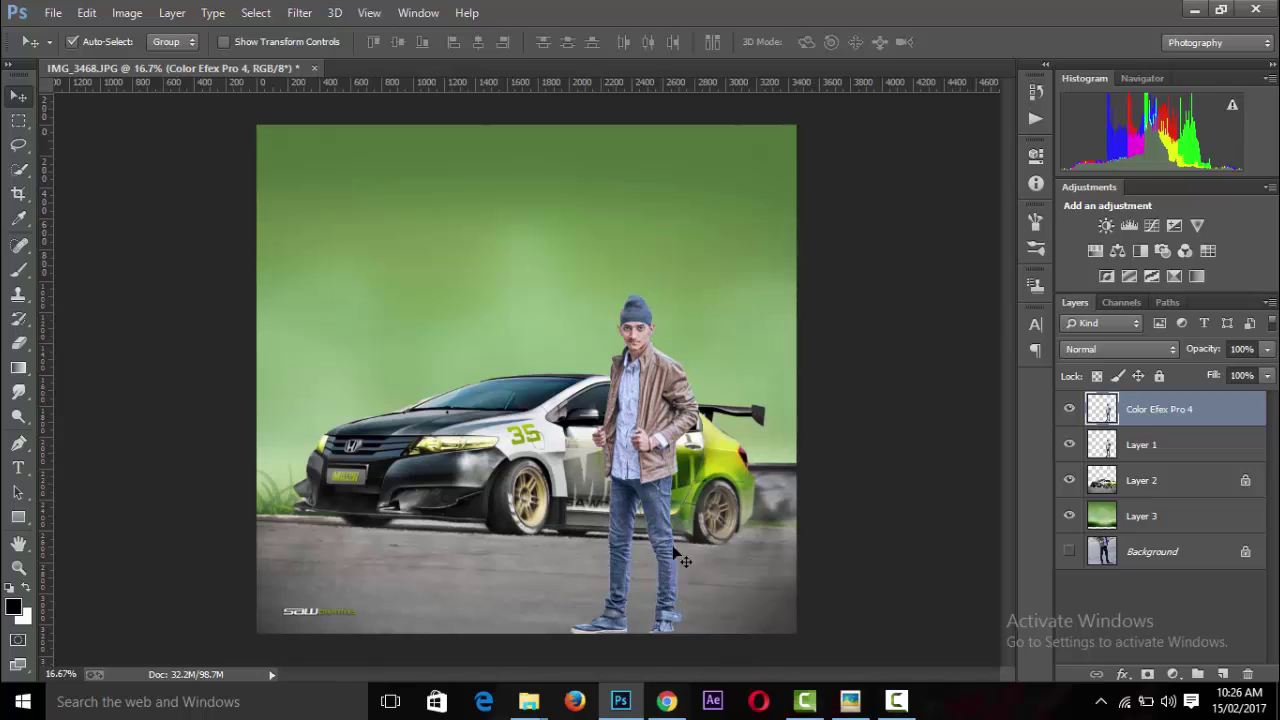
key(shift+alt+bracketleft)
drag(670, 607, 657, 573)
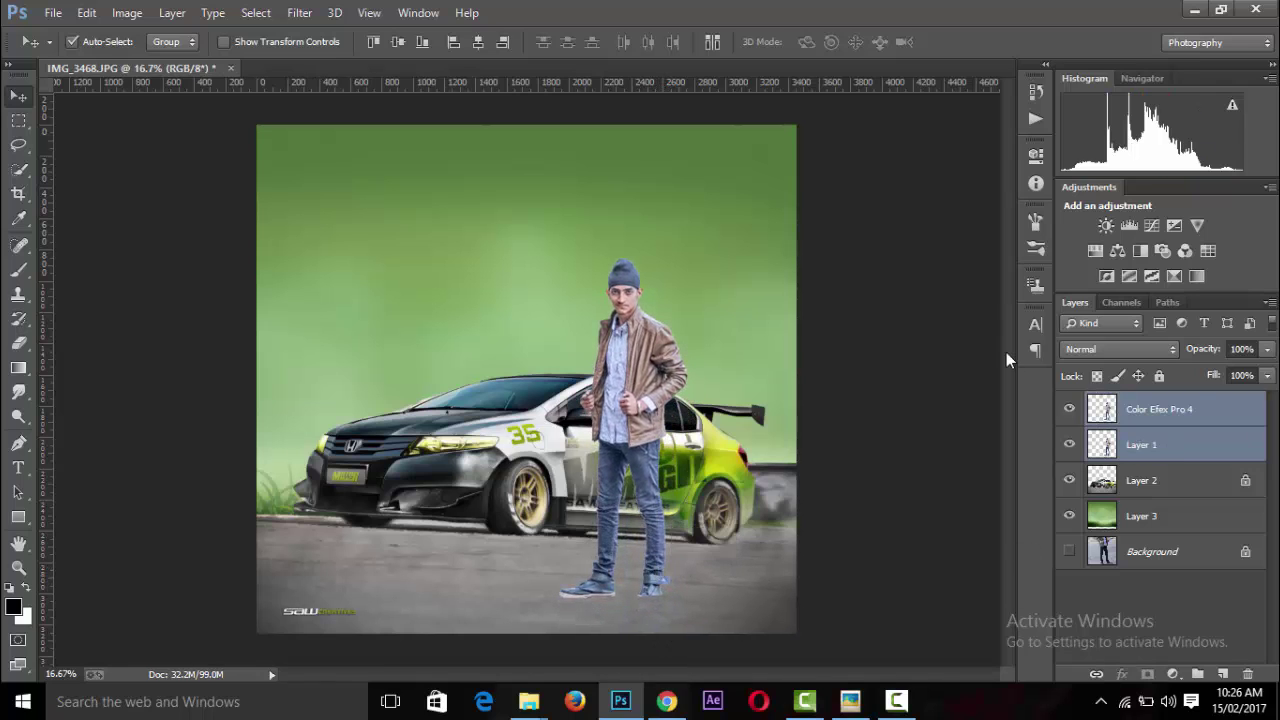
Step: Crop a strip off the bottom of the canvas
click(1168, 481)
click(18, 193)
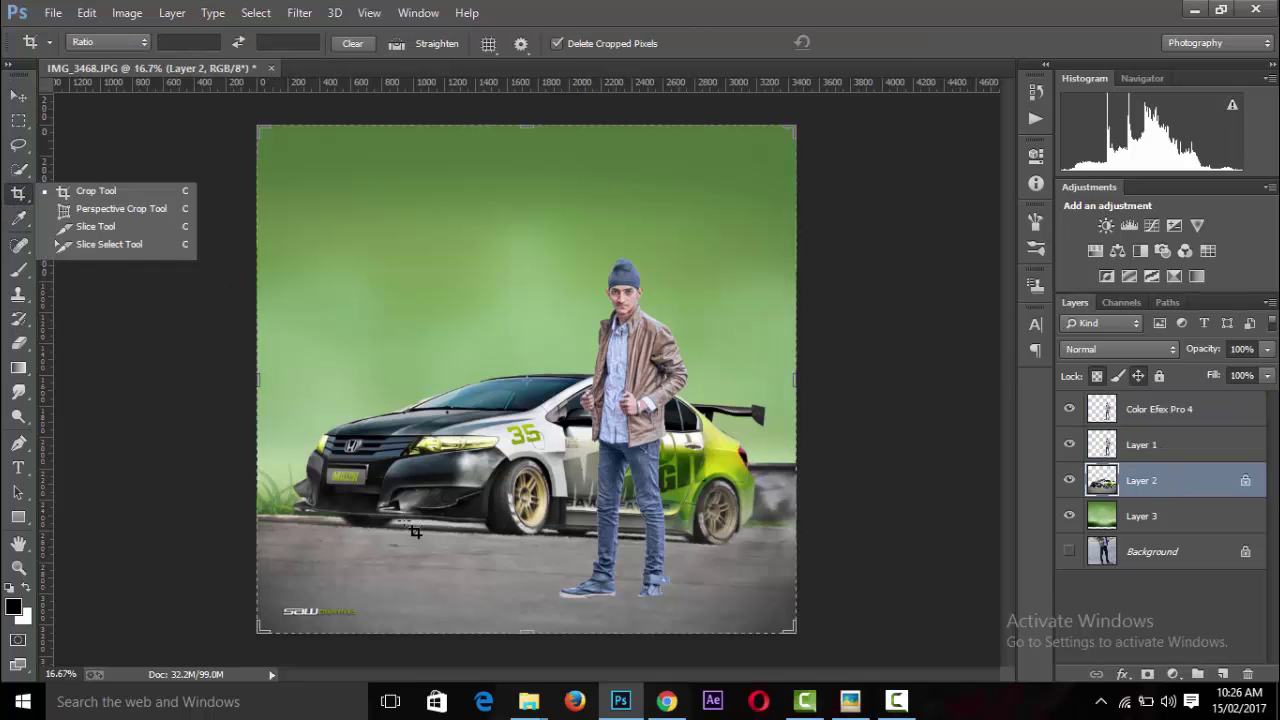
drag(527, 628, 527, 609)
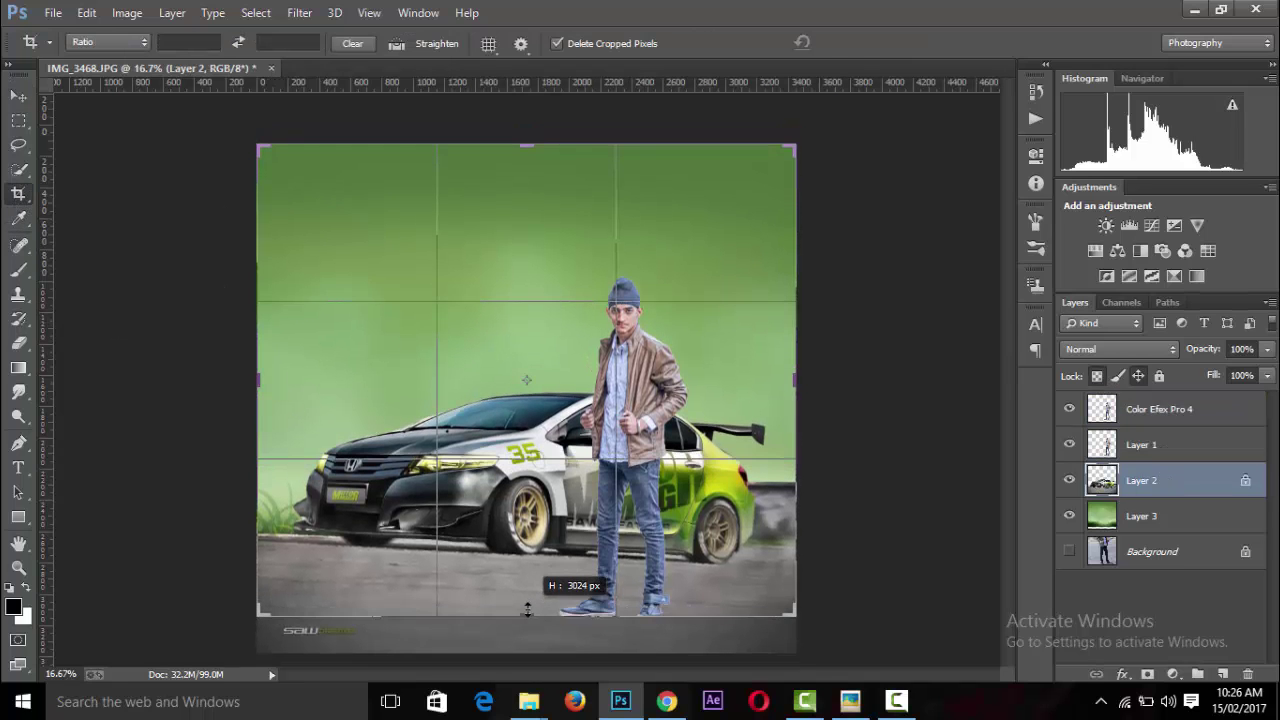
key(ctrl+plus)
drag(1004, 377, 1004, 443)
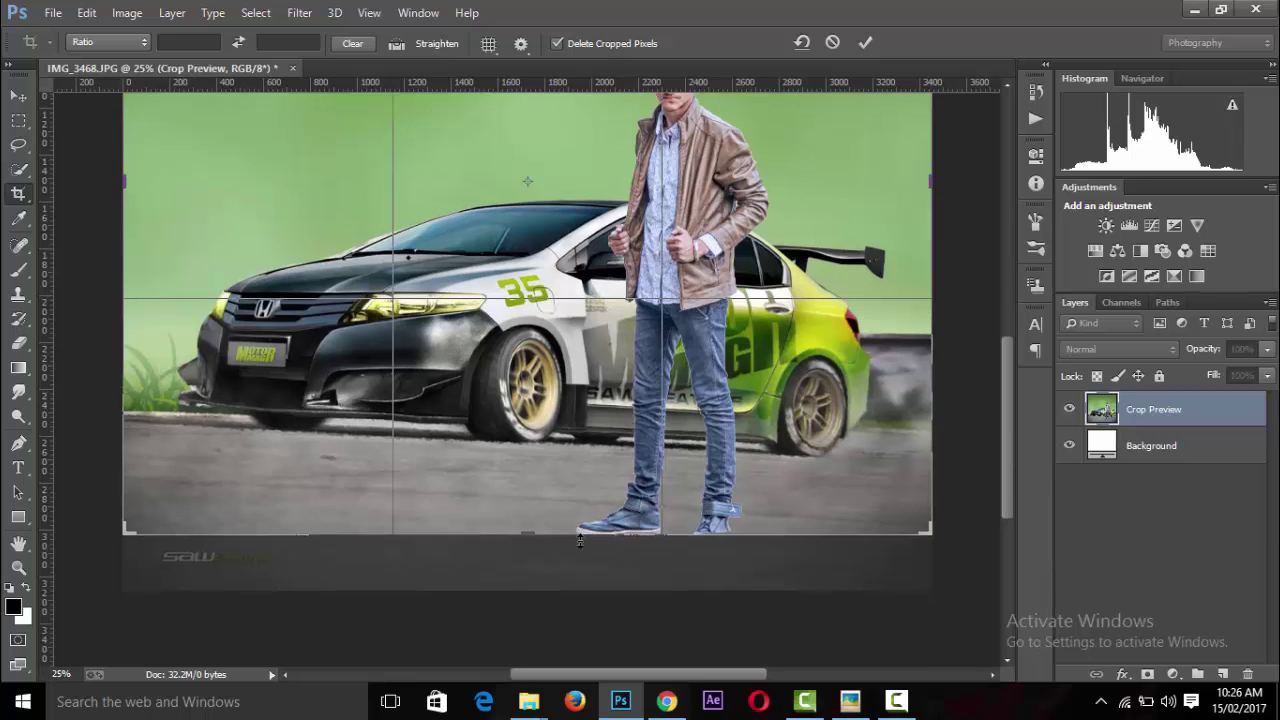
click(860, 42)
key(ctrl+minus)
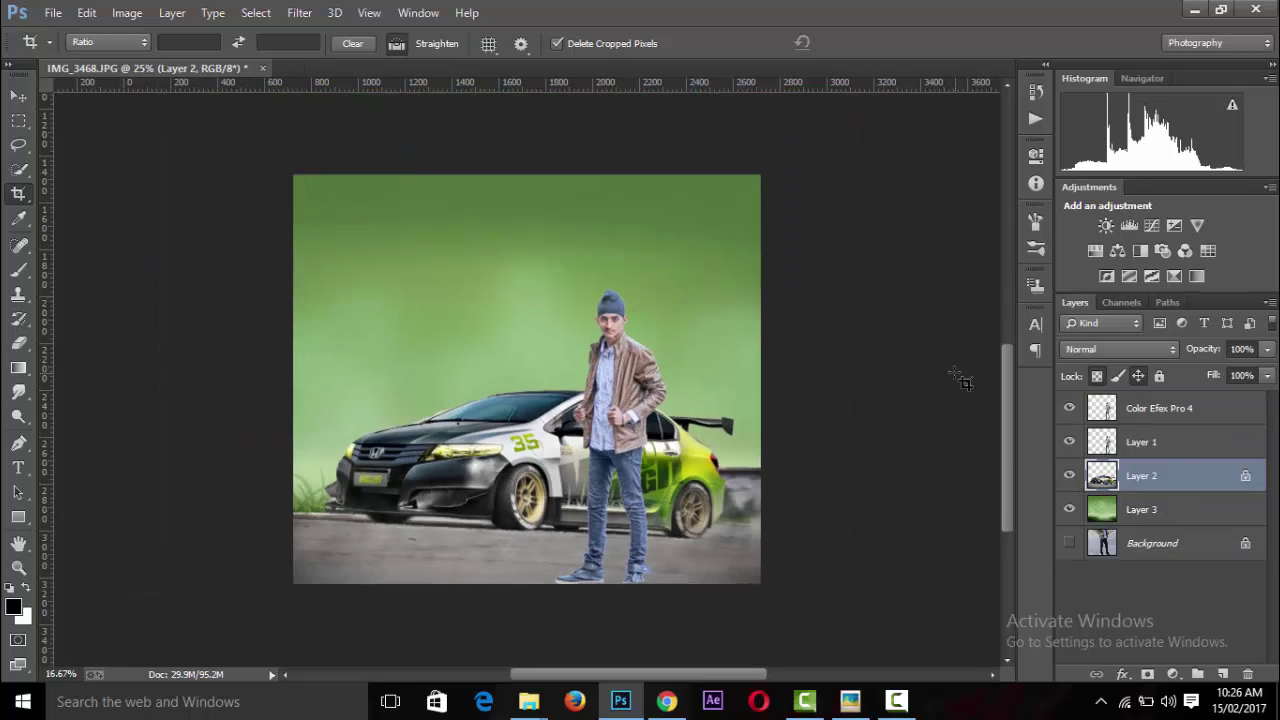
Step: Shift the Color Efex Pro 4 and Layer 1 pair about 8 px lower
click(1224, 412)
shift+click(1210, 446)
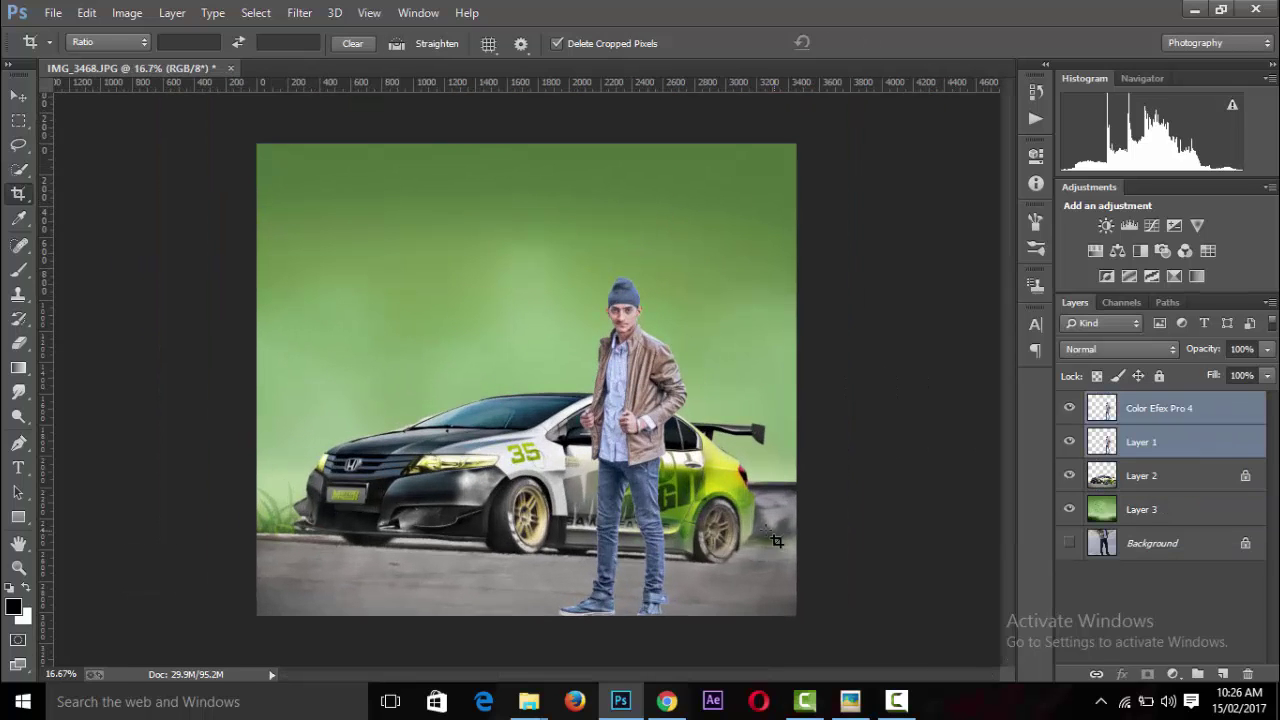
key(v)
click(643, 556)
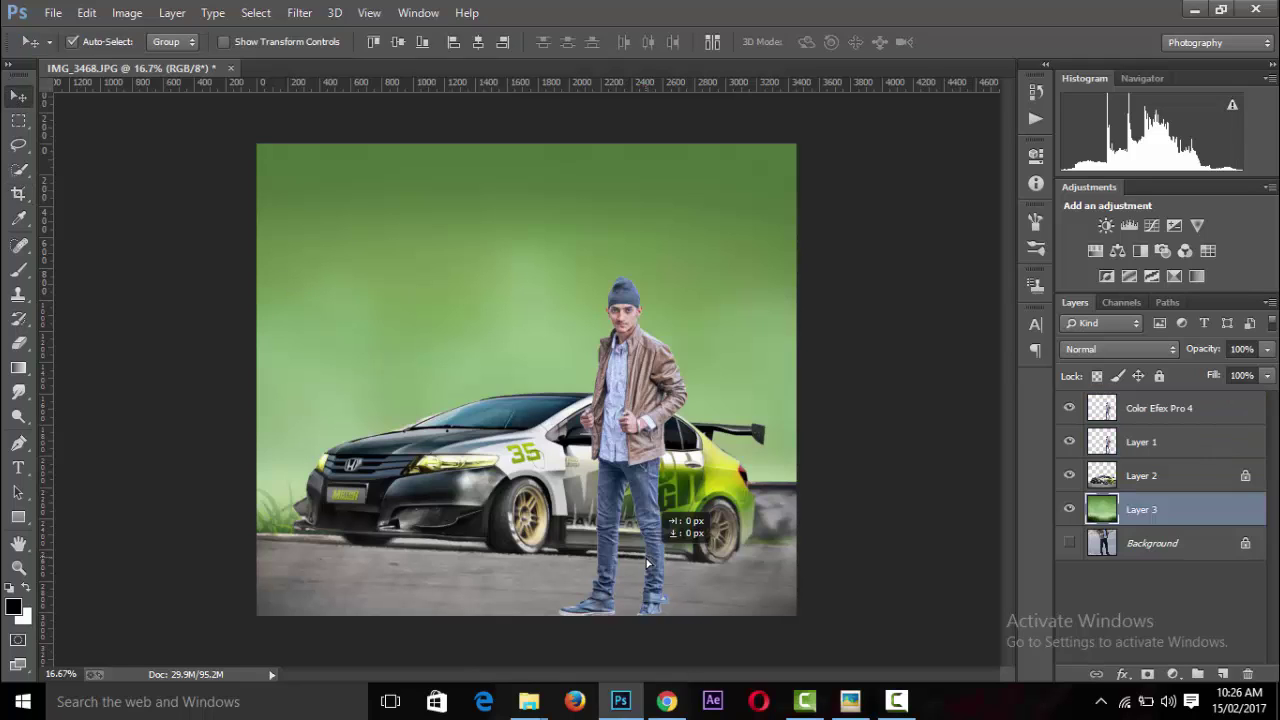
click(1136, 410)
shift+click(1140, 443)
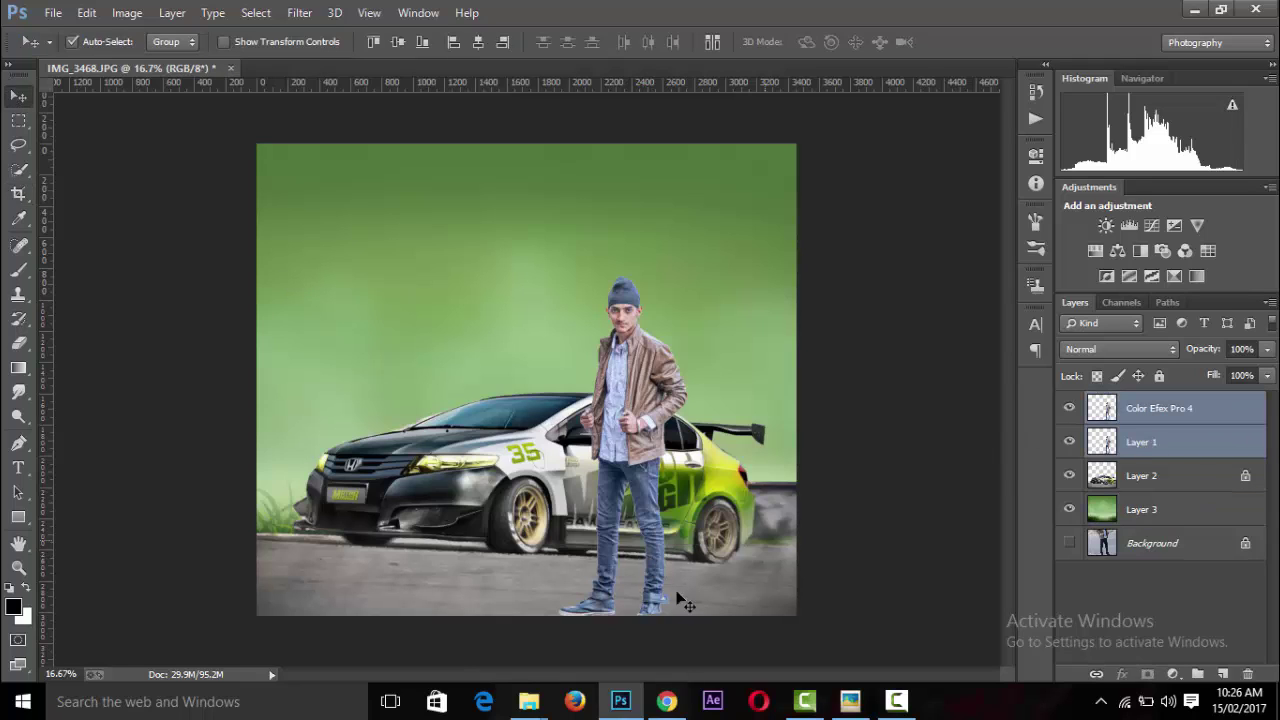
drag(655, 553, 657, 561)
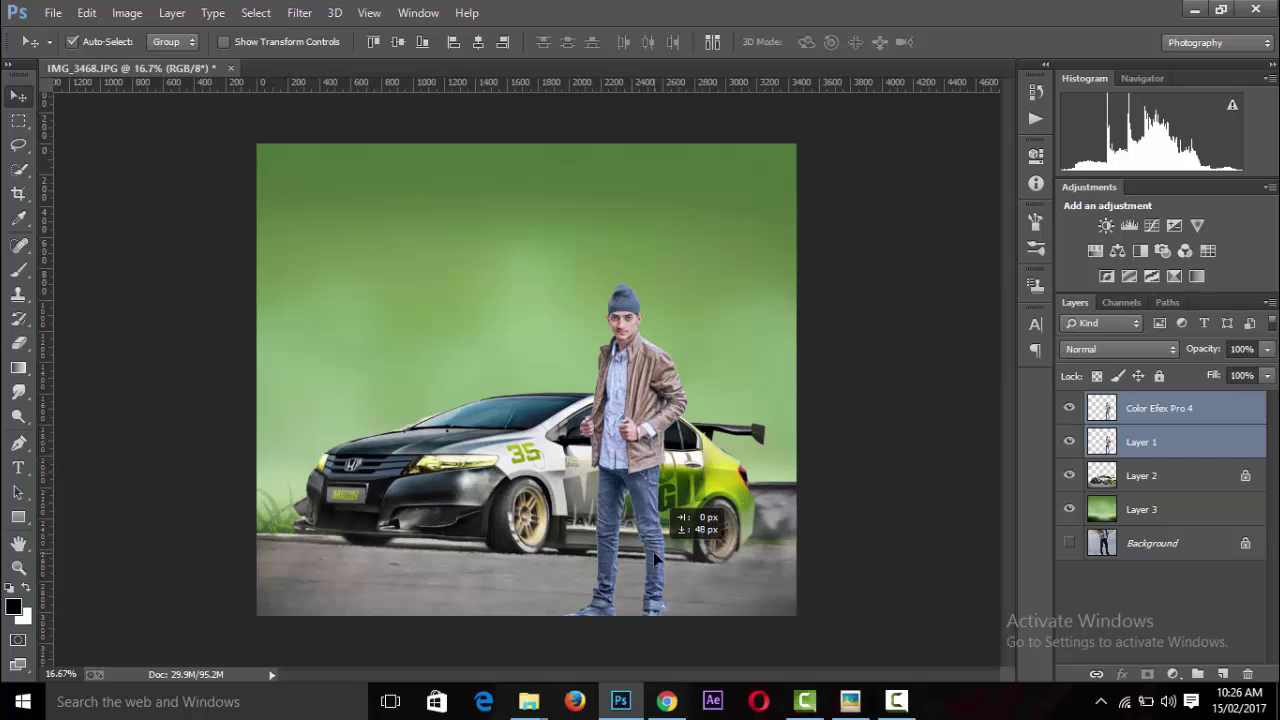
Step: Fit the image in view and merge Layer 1 into the Color Efex Pro 4 layer
key(ctrl+minus)
key(ctrl+minus)
key(ctrl+plus)
click(18, 193)
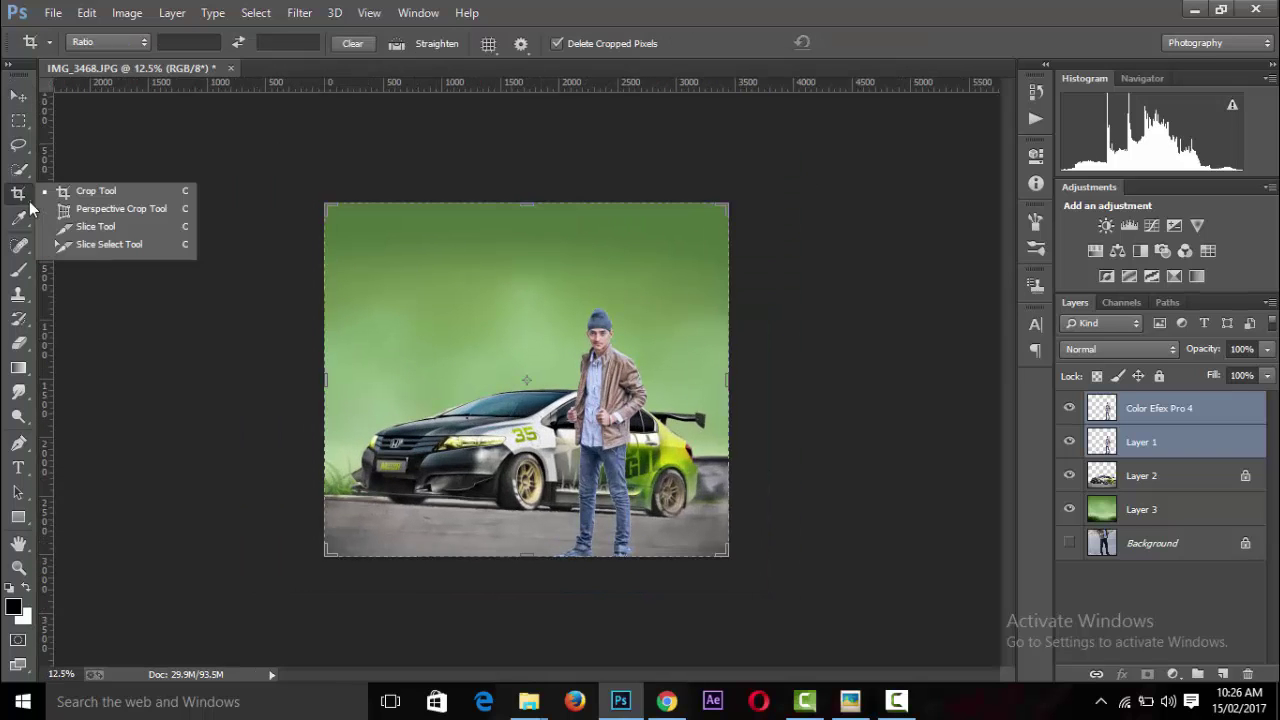
click(22, 96)
key(ctrl+minus)
key(ctrl+plus)
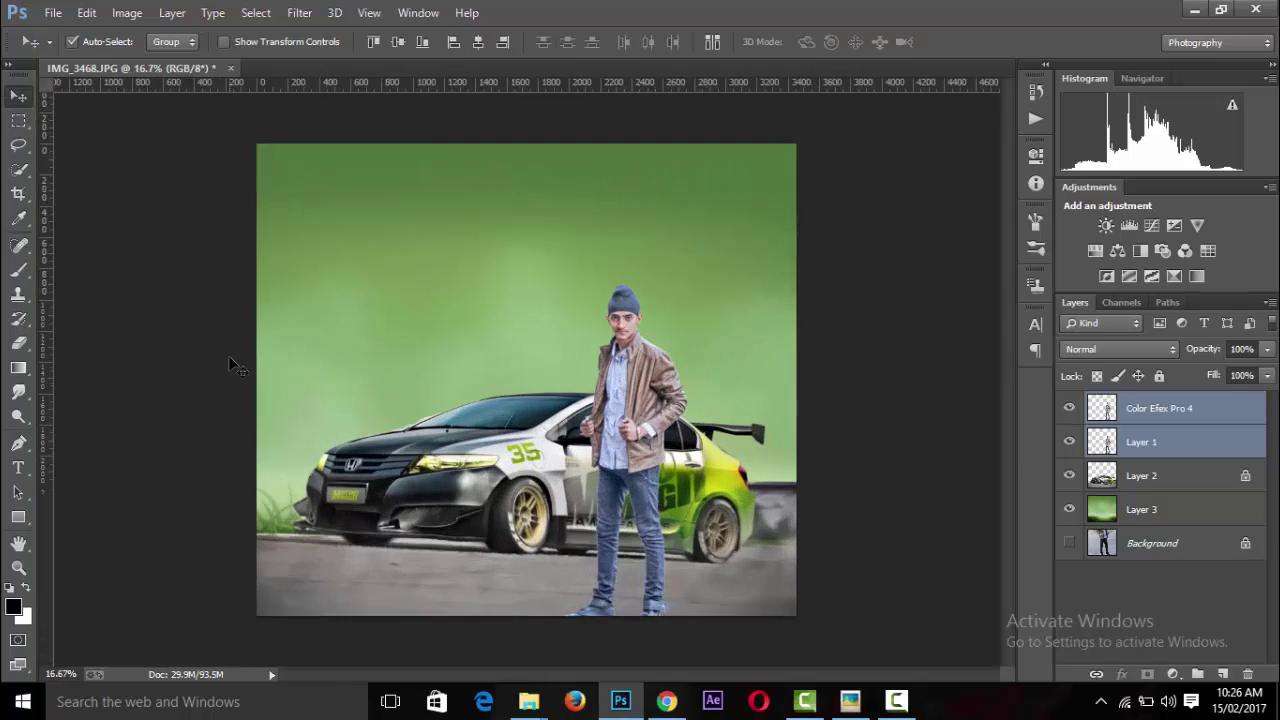
key(ctrl+plus)
key(ctrl+minus)
right_click(1176, 441)
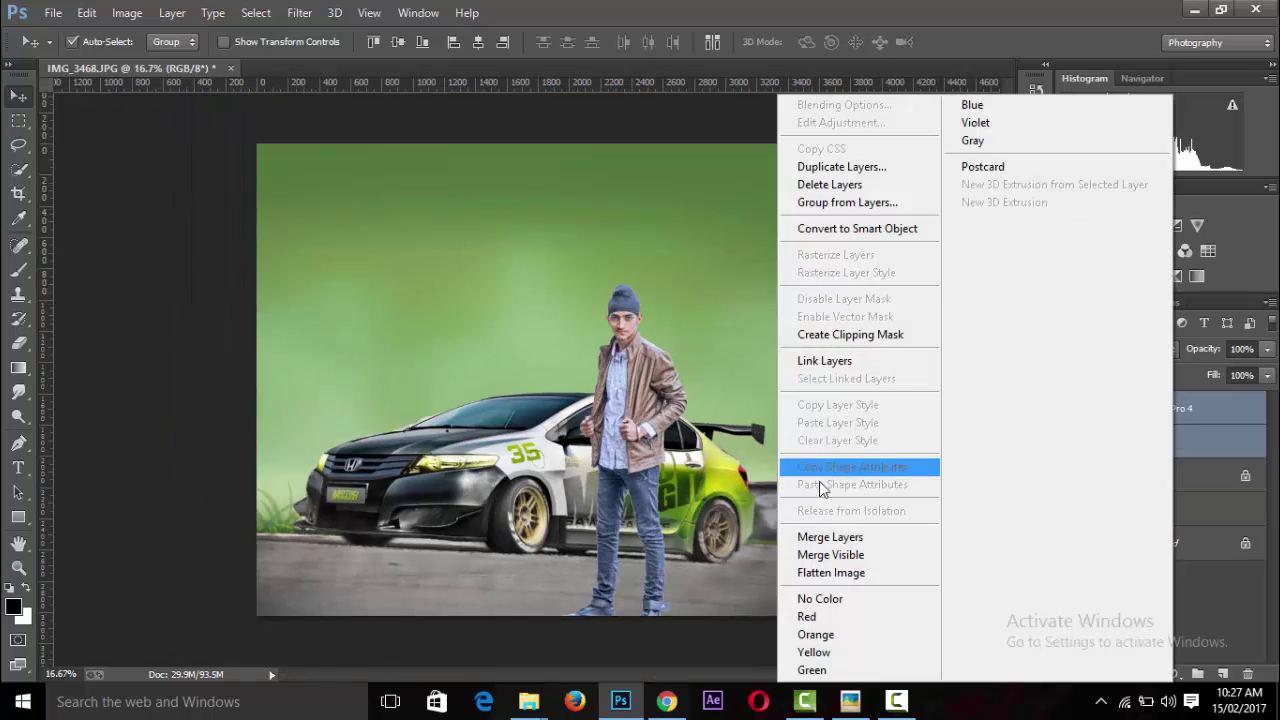
click(819, 537)
right_click(1142, 417)
Step: Duplicate the merged man layer and apply a High Pass filter to the copy
click(834, 166)
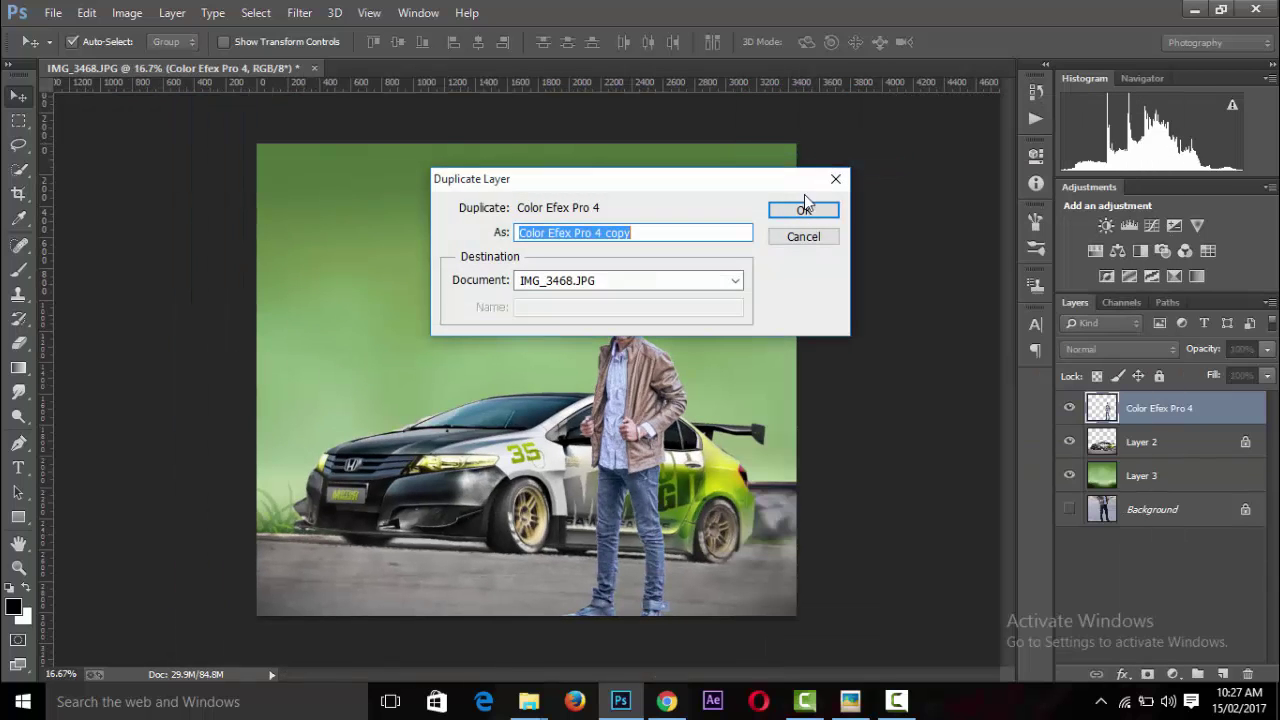
click(806, 208)
click(299, 12)
mouse_move(313, 433)
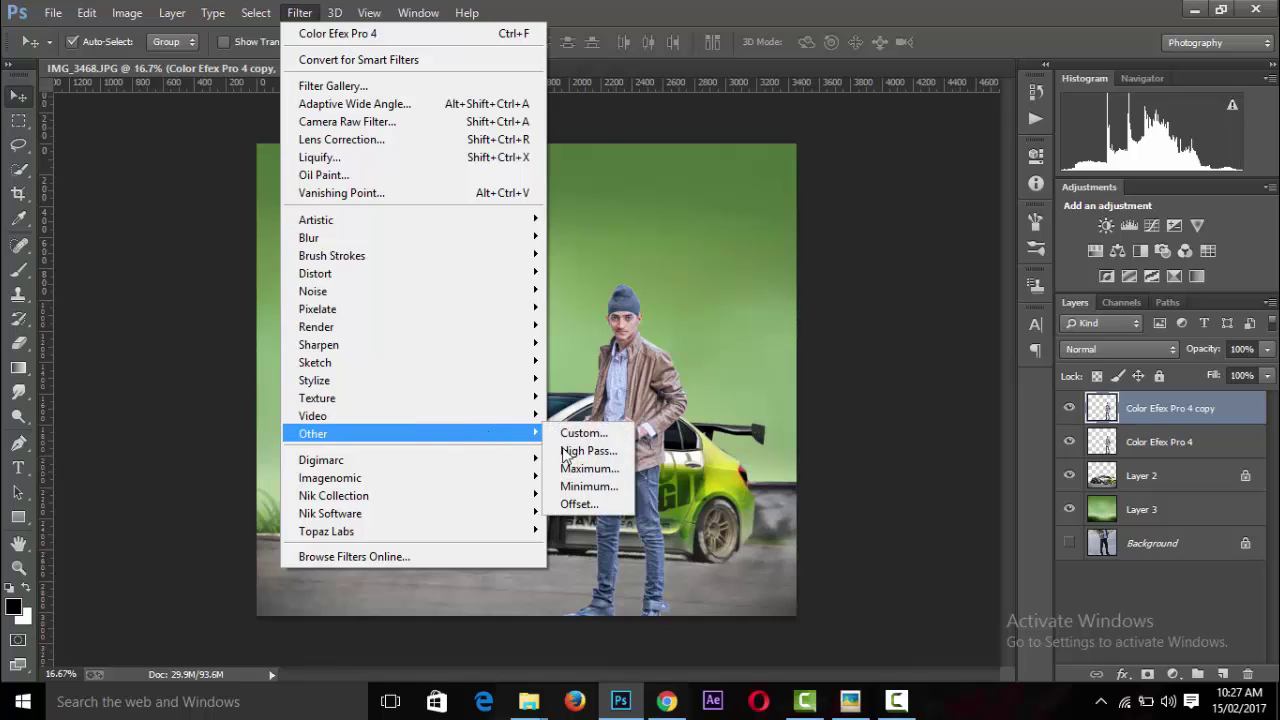
click(590, 451)
click(953, 162)
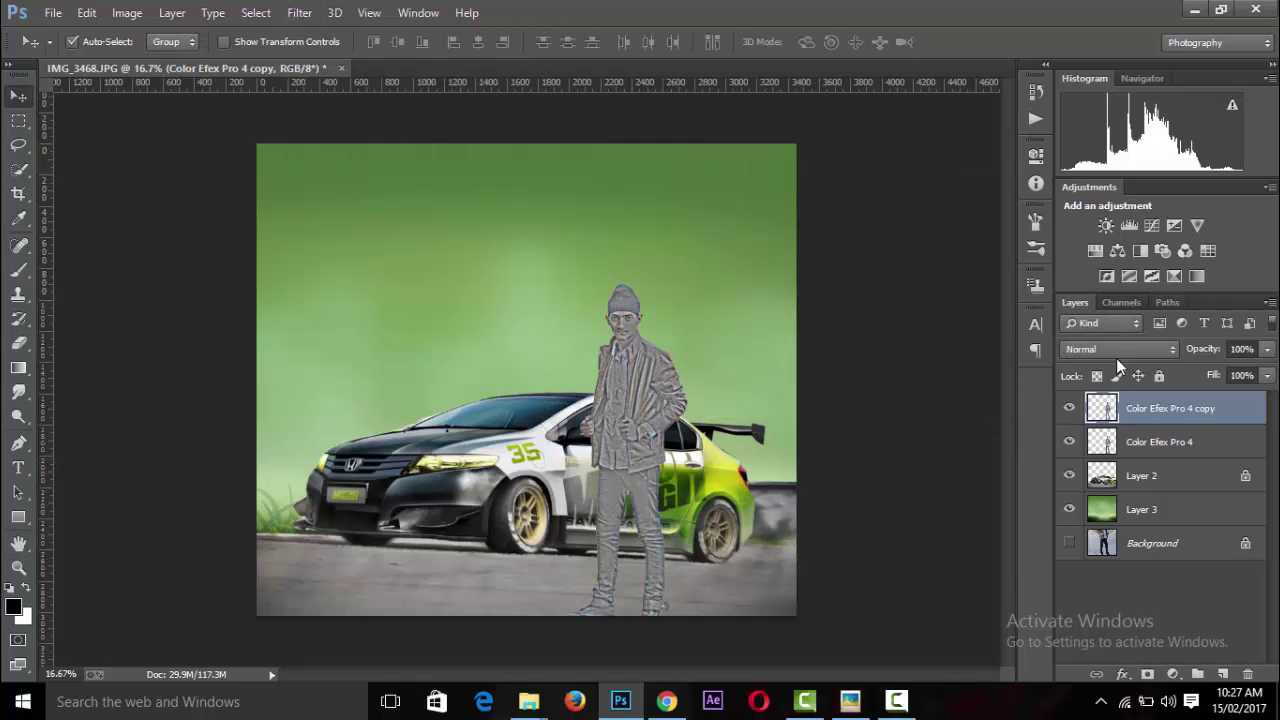
Step: Set the copy's blend mode to Soft Light and zoom in on the man
click(1118, 349)
click(1105, 249)
key(ctrl+plus)
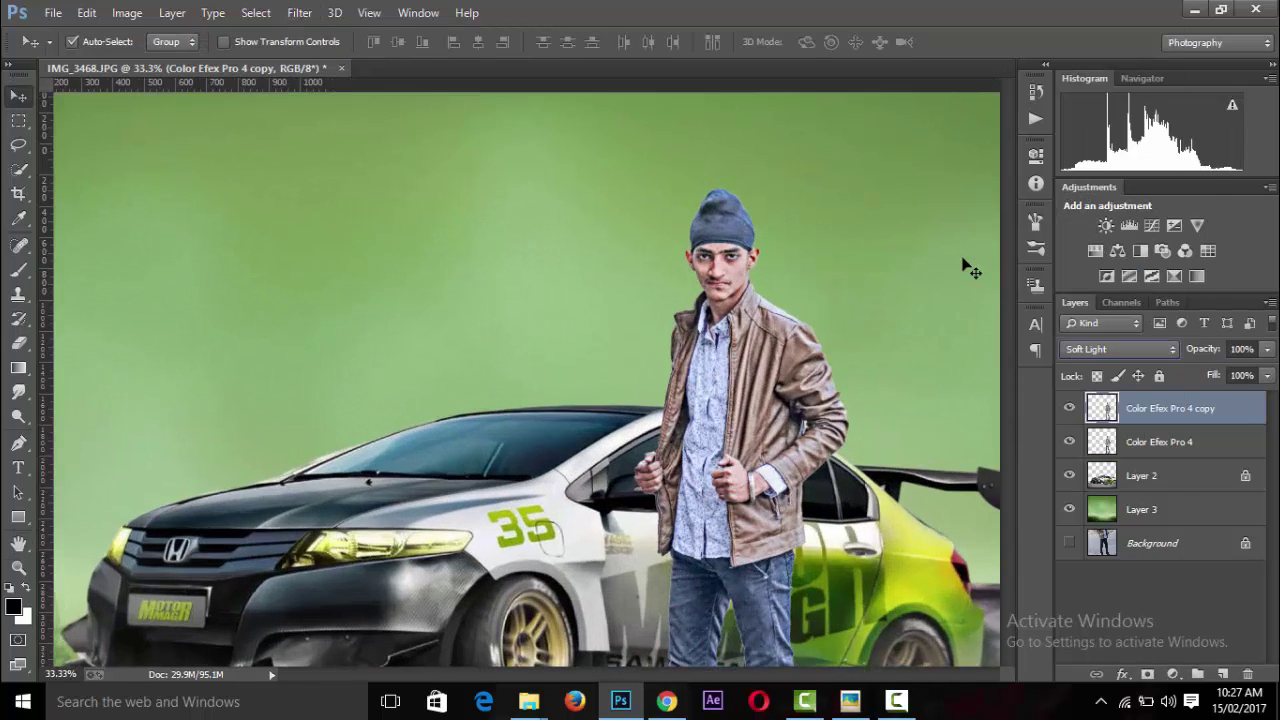
key(ctrl+plus)
key(ctrl+plus)
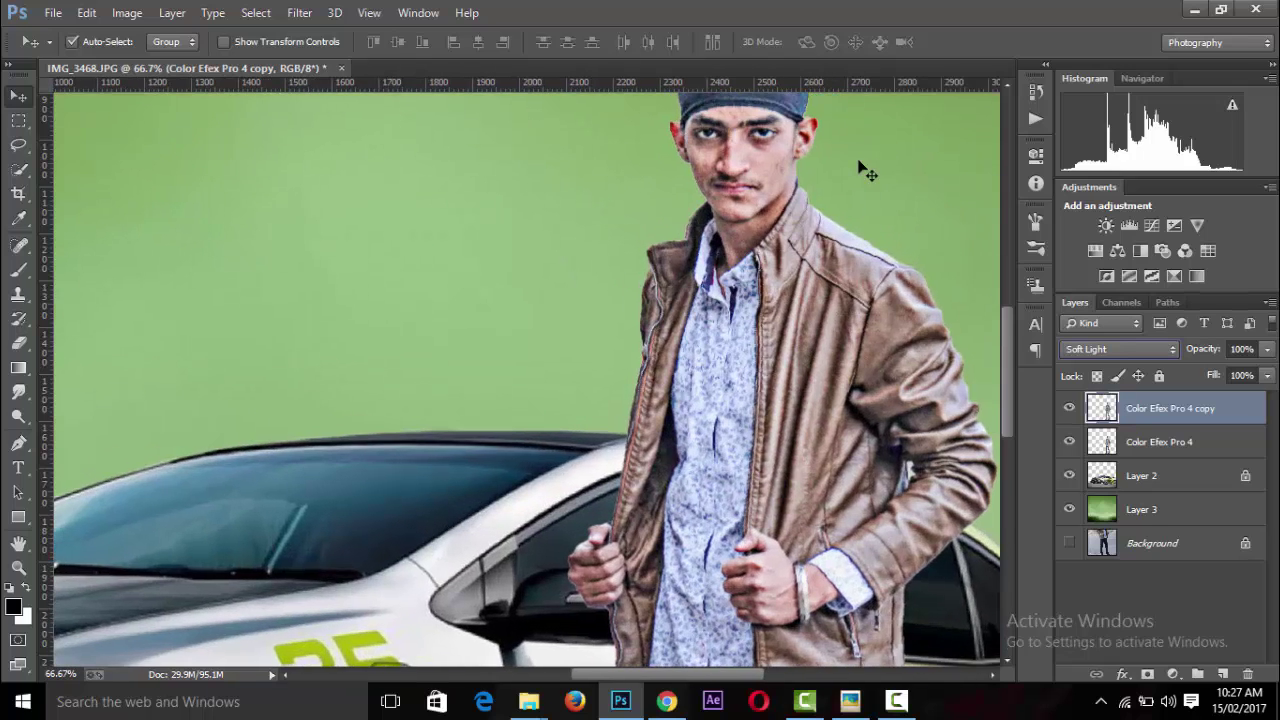
key(ctrl+plus)
key(ctrl+plus)
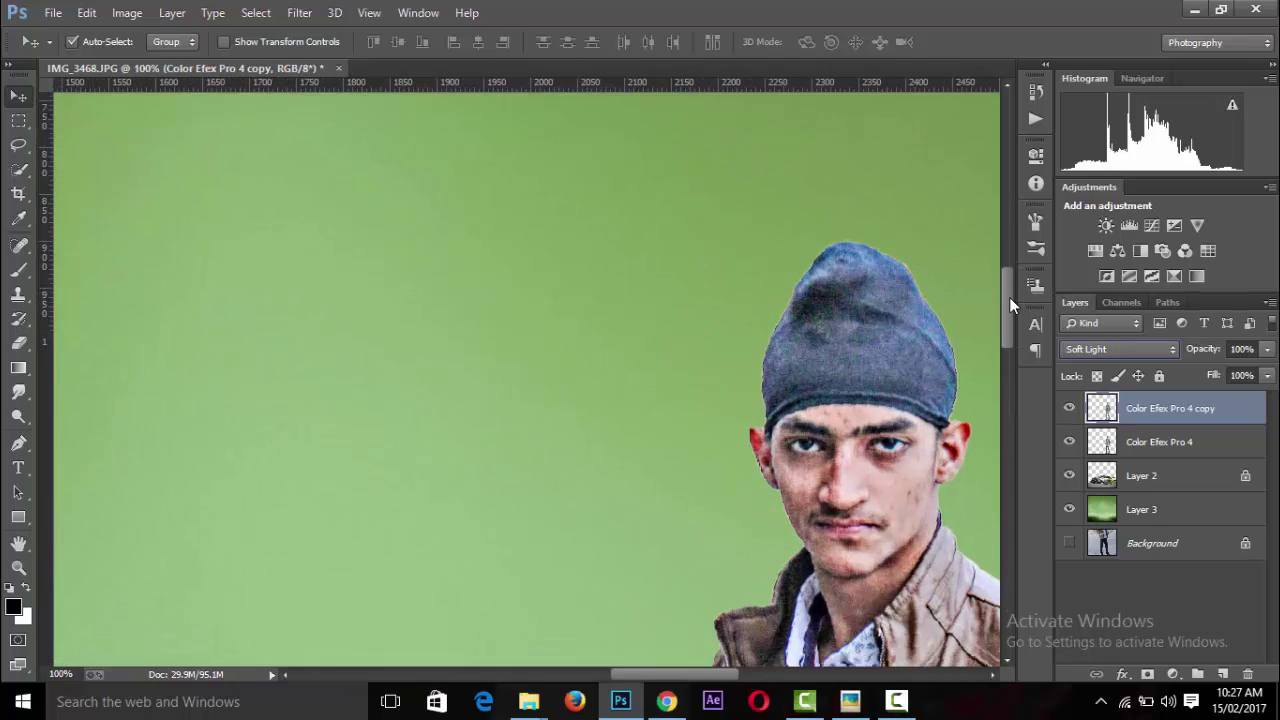
scroll(1009, 297, down, 2)
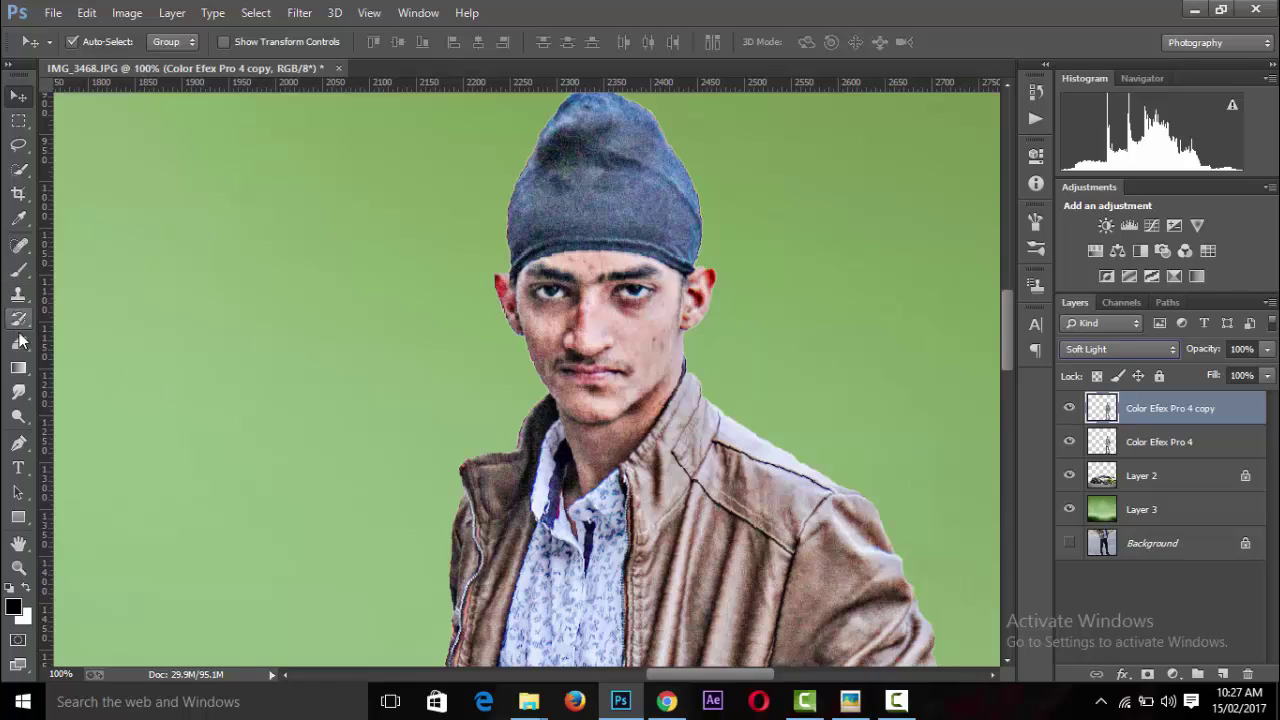
Step: Select the Smudge tool and merge the sharpened copy down into the man's layer
drag(18, 392, 95, 414)
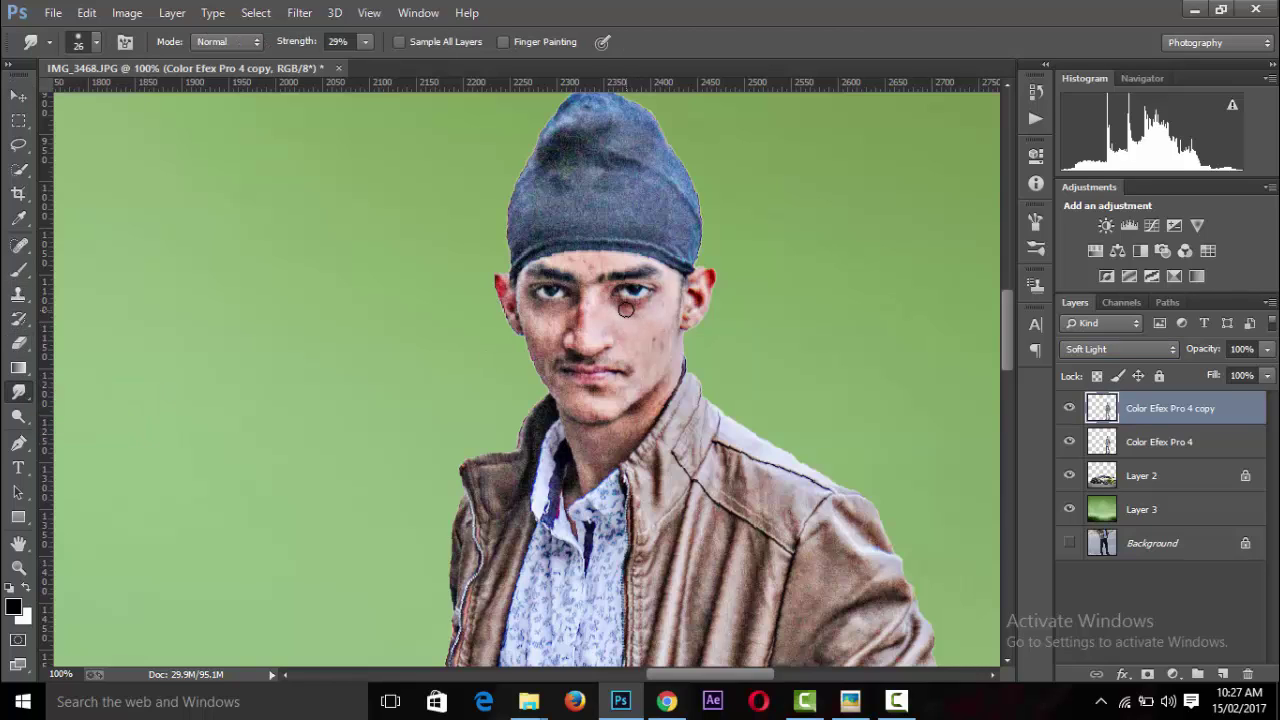
right_click(1156, 446)
click(840, 533)
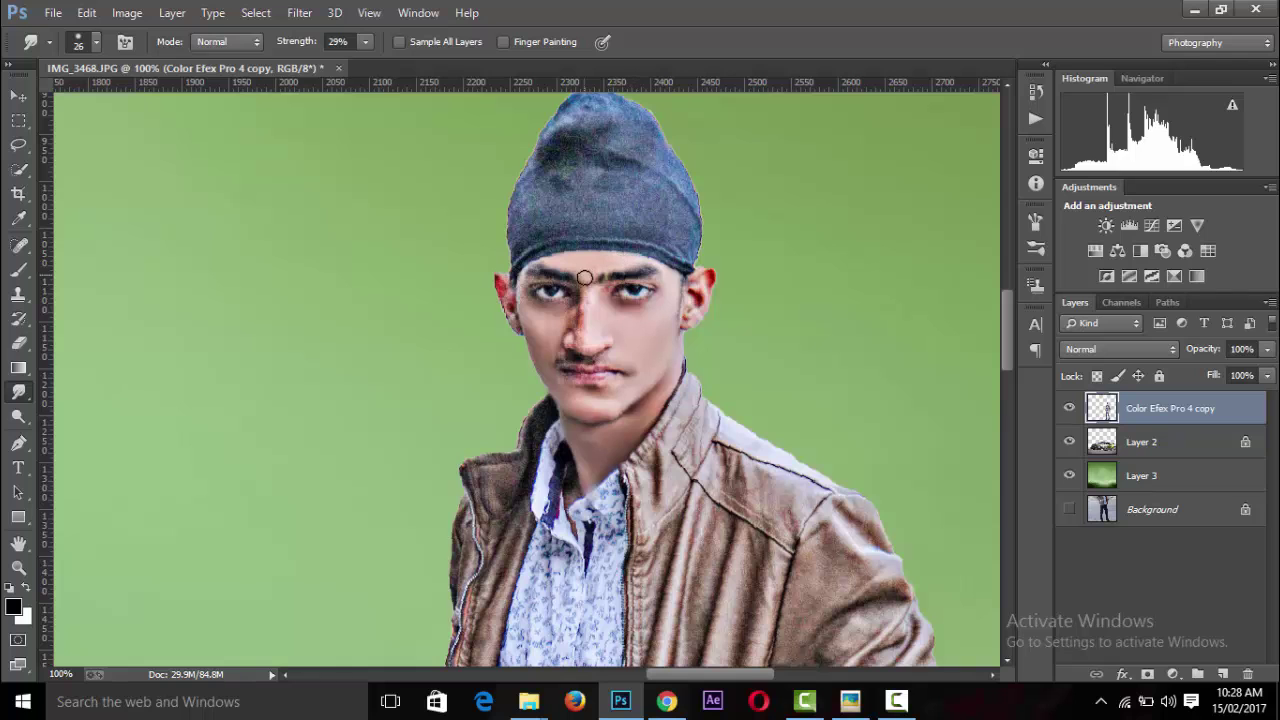
Step: Smudge the shading along the man's nose
scroll(766, 291, up, 1)
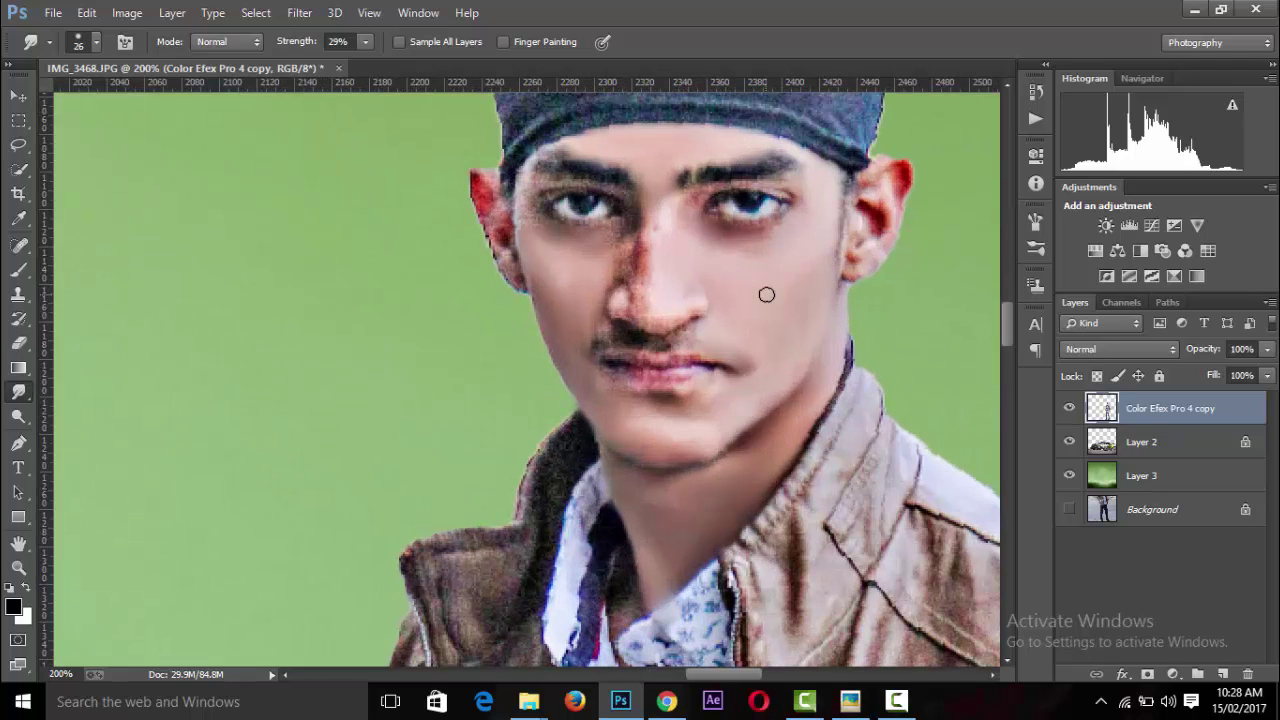
scroll(766, 291, down, 1)
scroll(766, 291, up, 2)
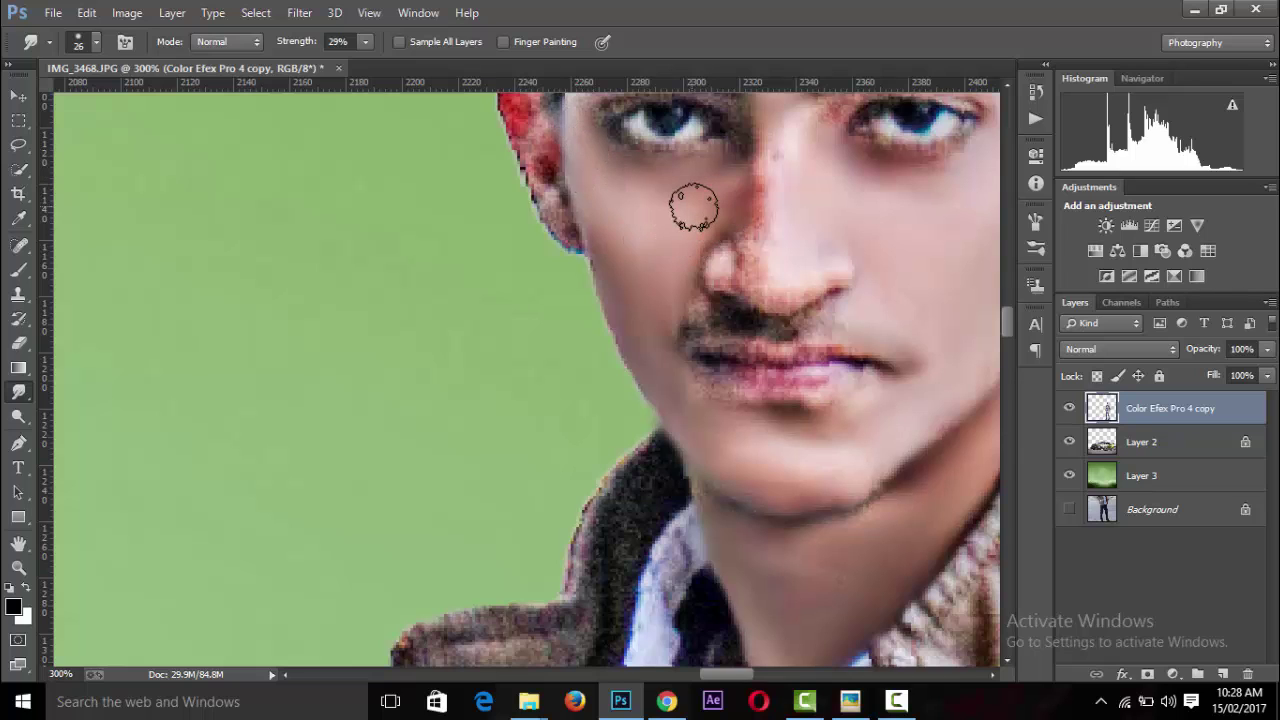
scroll(694, 206, down, 1)
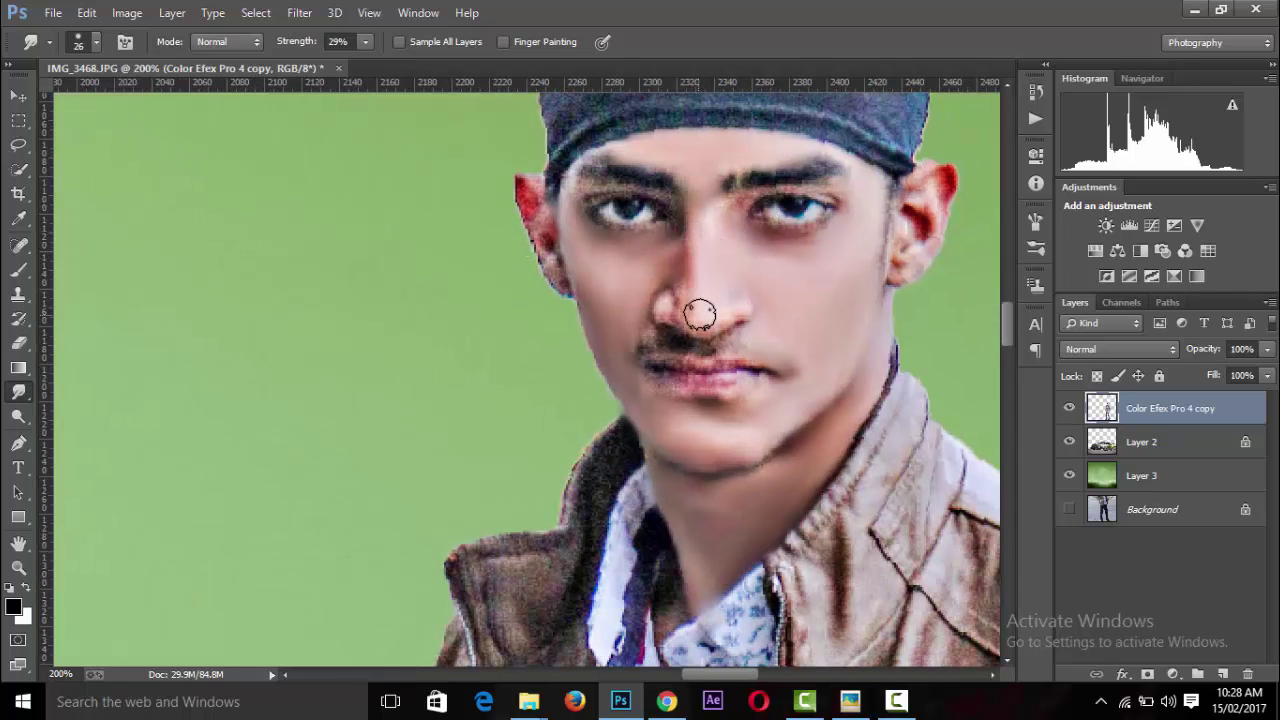
mouse_move(694, 309)
mouse_down()
mouse_move(720, 309)
mouse_move(688, 314)
mouse_move(680, 289)
mouse_move(646, 300)
mouse_up()
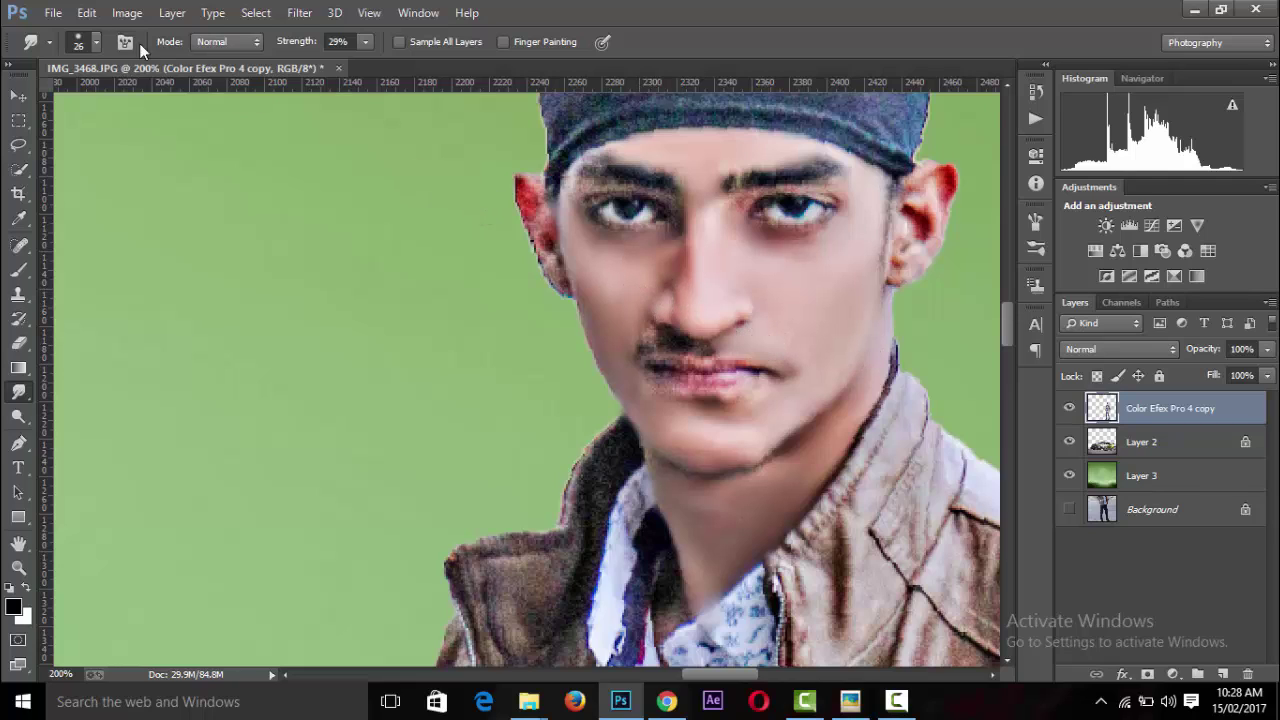
Step: Reduce the smudge brush to 17 px and smooth the lower and upper lips
click(96, 41)
drag(120, 97, 113, 97)
click(640, 342)
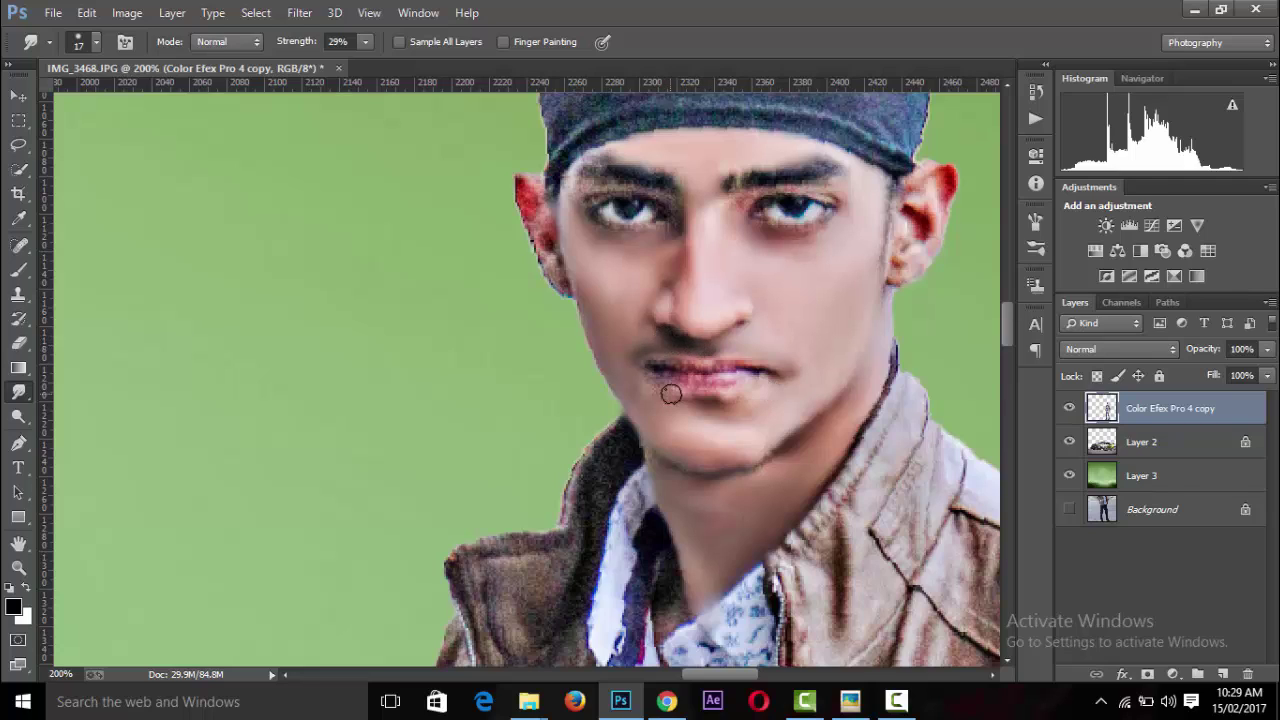
drag(672, 398, 761, 386)
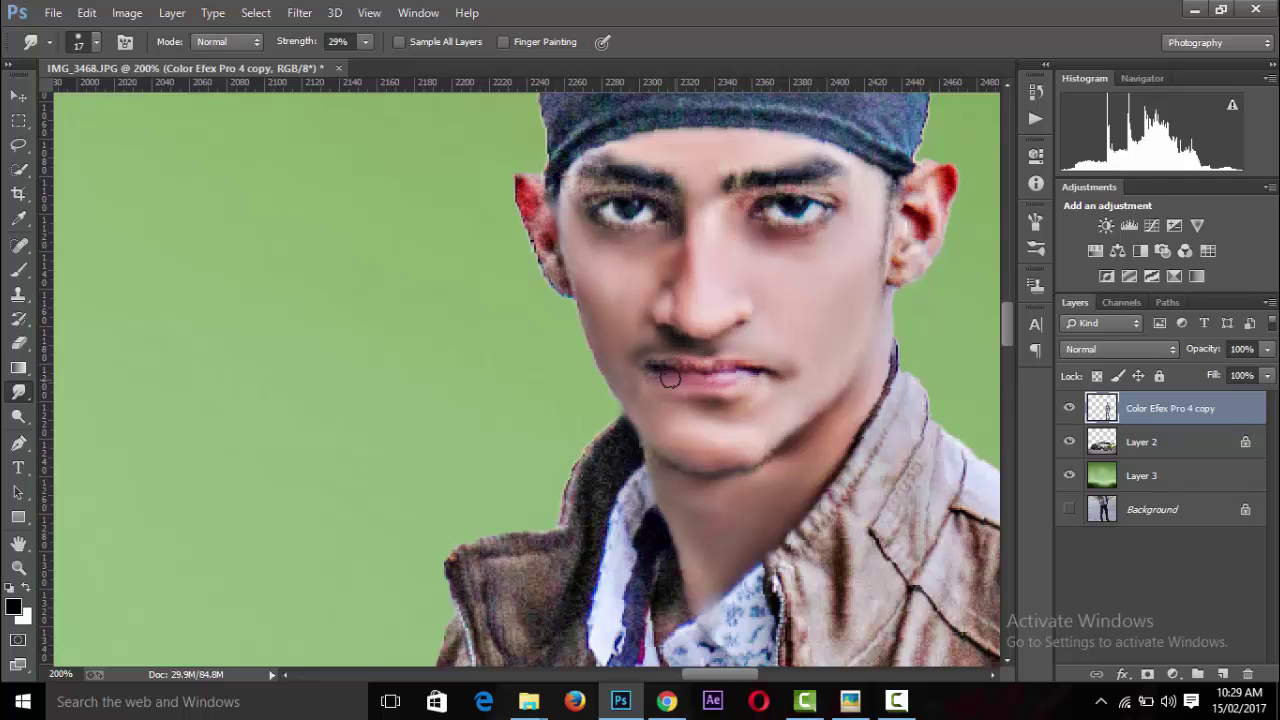
drag(680, 361, 706, 366)
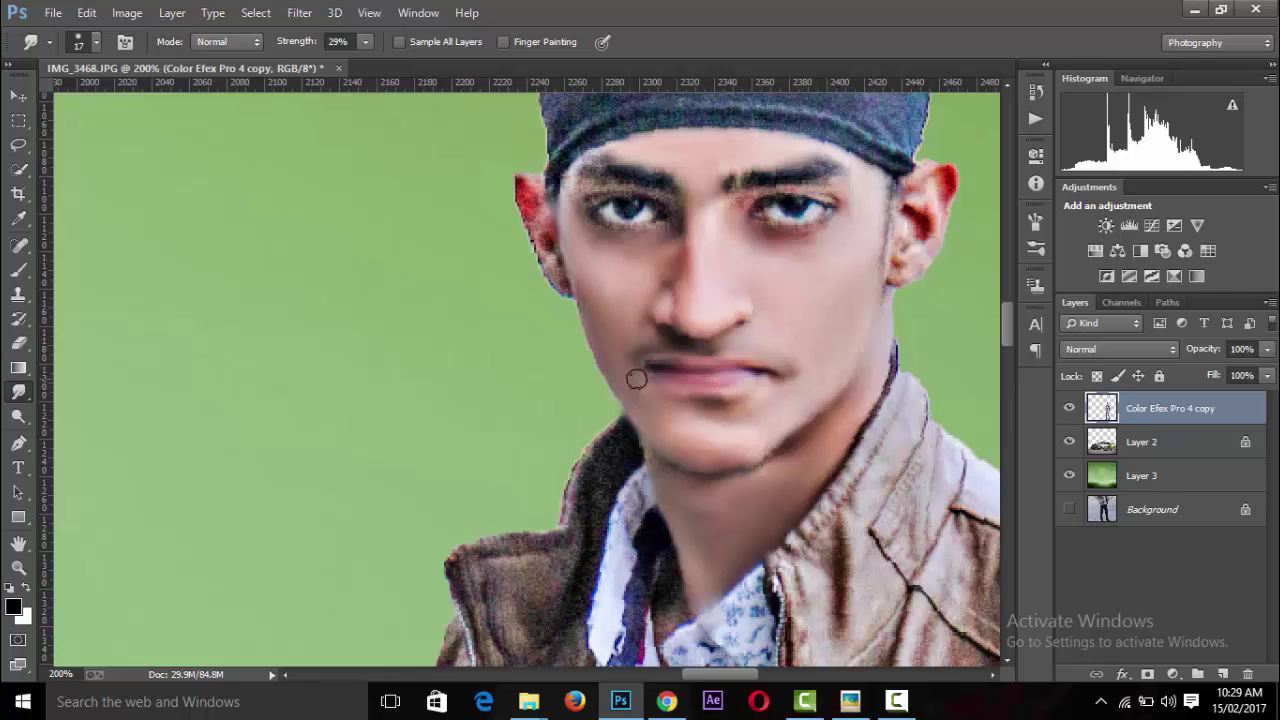
Step: Smooth the tail of the eyebrow, then zoom out to the whole man
scroll(758, 318, down, 2)
scroll(758, 318, down, 1)
scroll(758, 318, up, 4)
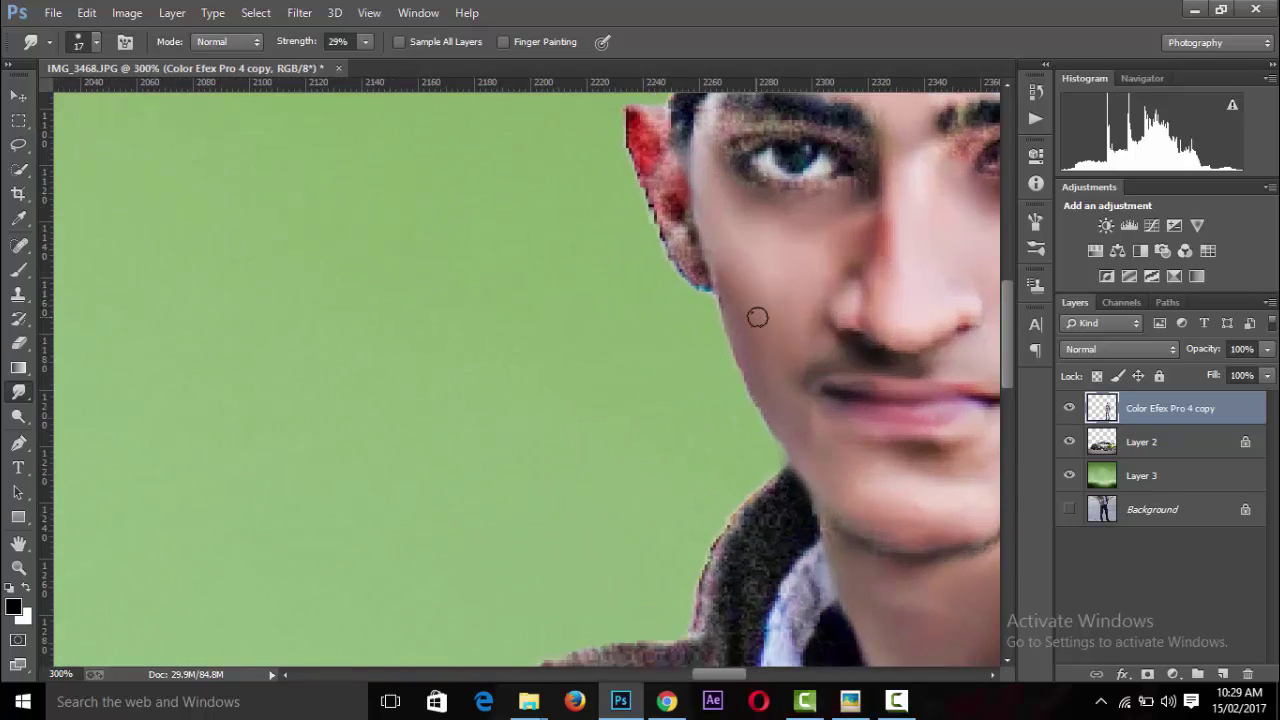
scroll(758, 318, down, 1)
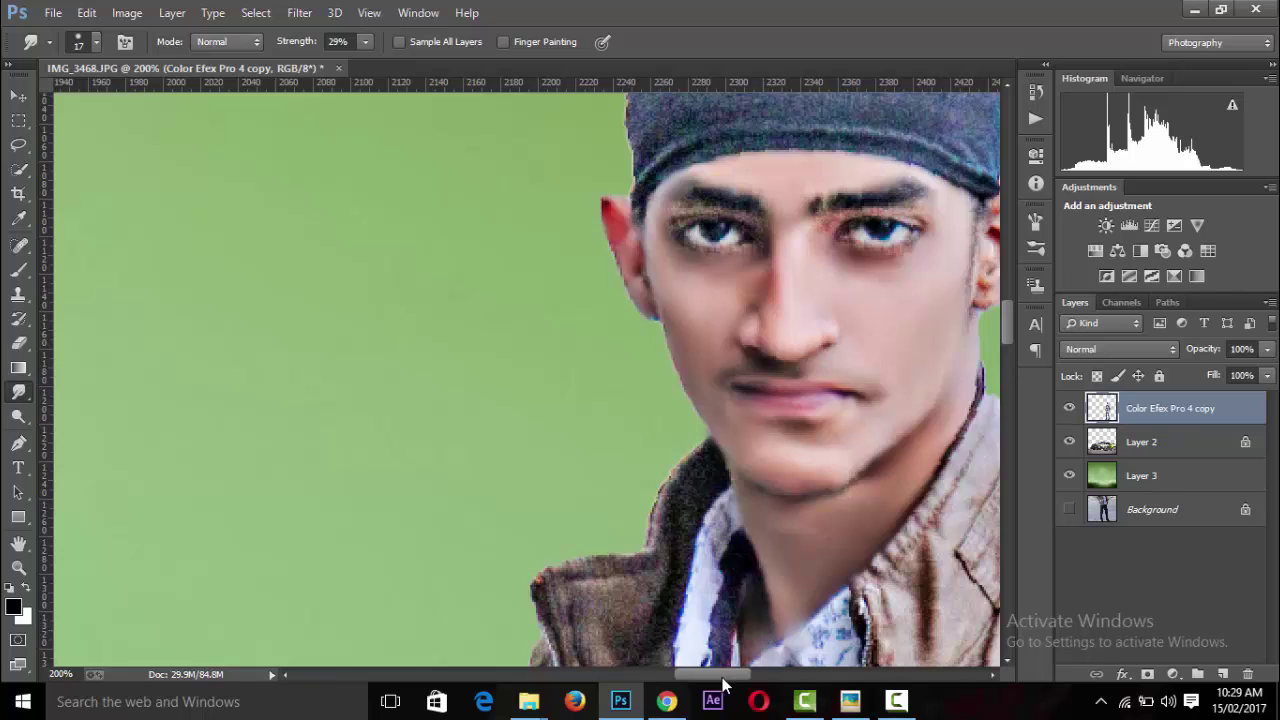
drag(724, 684, 779, 684)
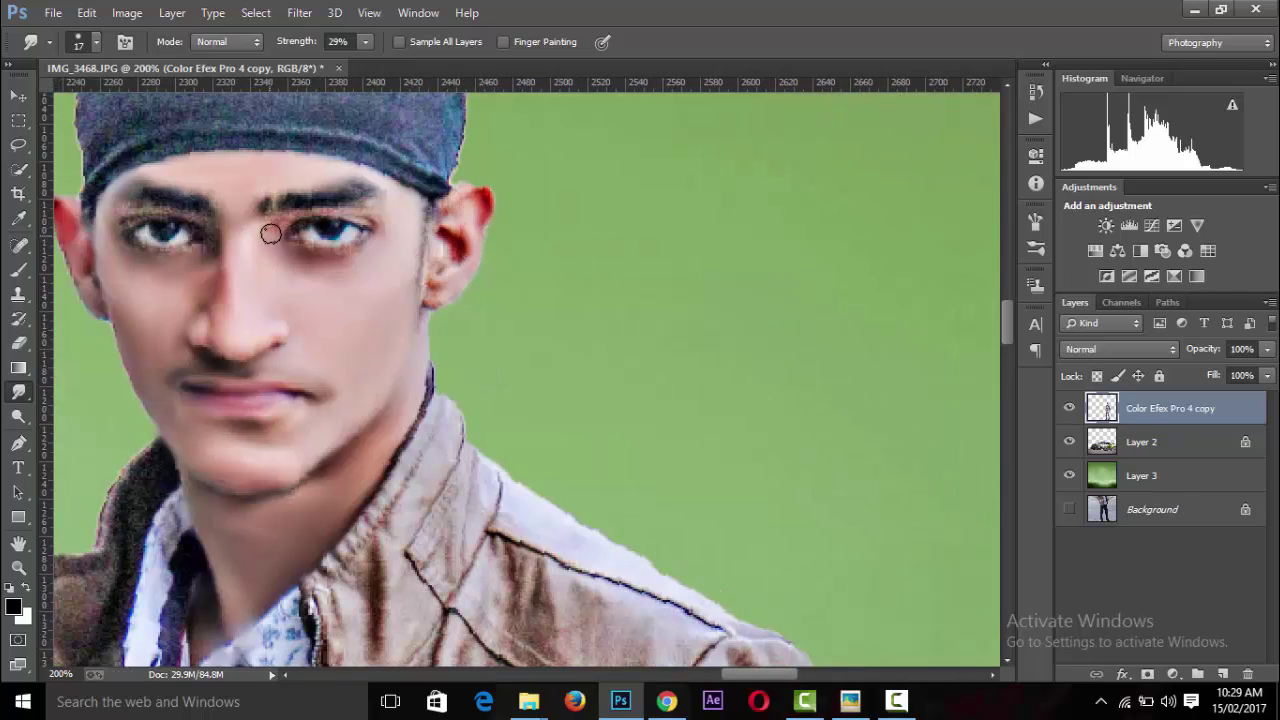
drag(371, 204, 367, 213)
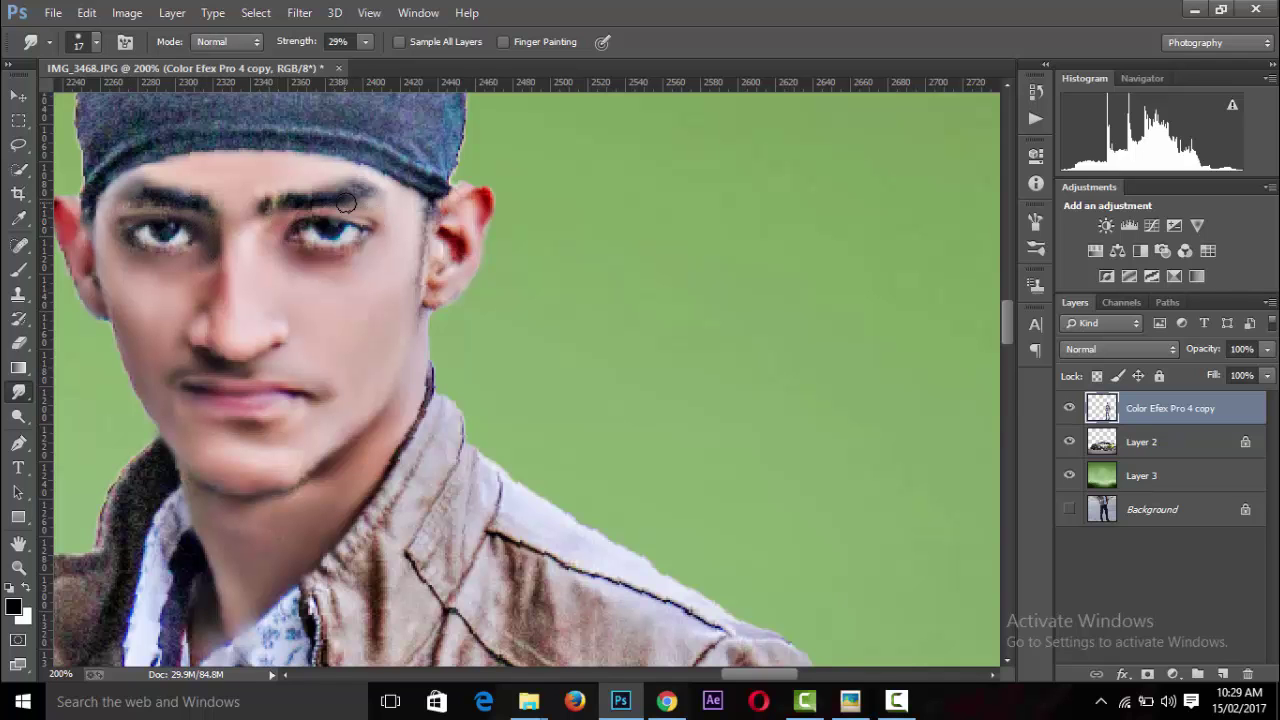
key(ctrl+minus)
key(ctrl+minus)
key(ctrl+minus)
key(ctrl+minus)
key(ctrl+minus)
Step: Zoom in on the man's hands and set the smudge brush to 29 px
key(ctrl+plus)
key(ctrl+plus)
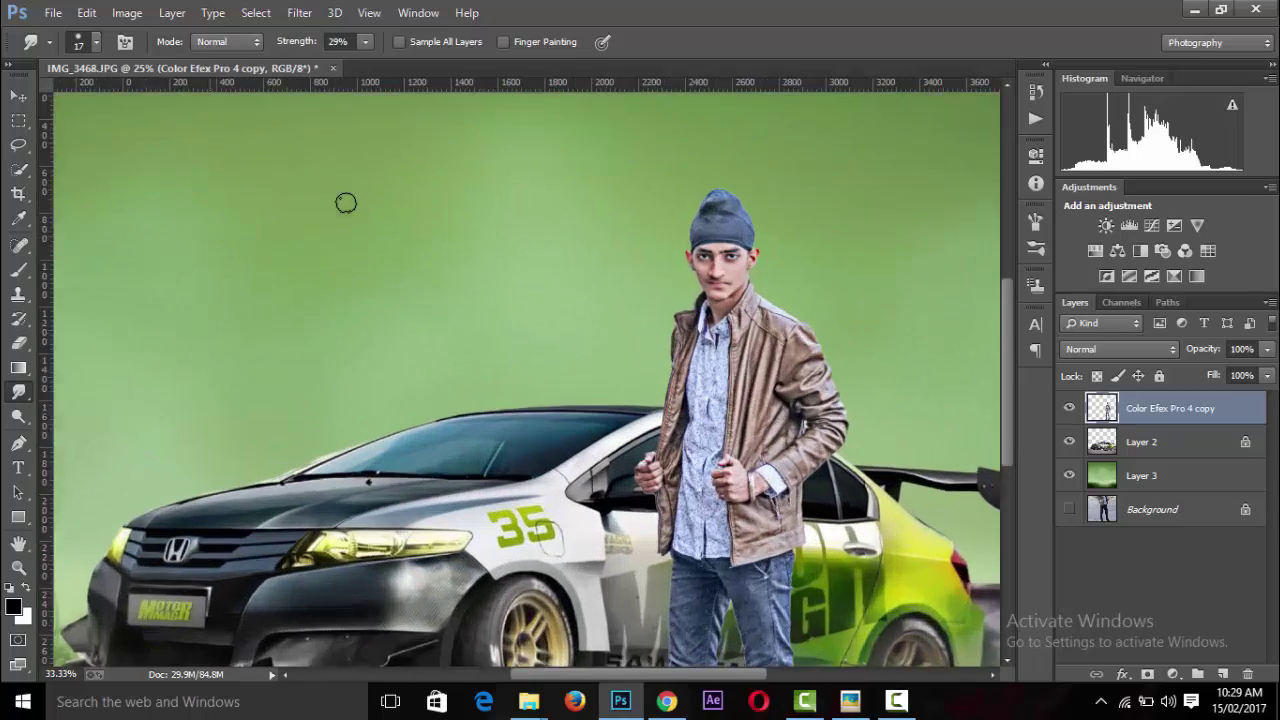
key(ctrl+plus)
key(ctrl+plus)
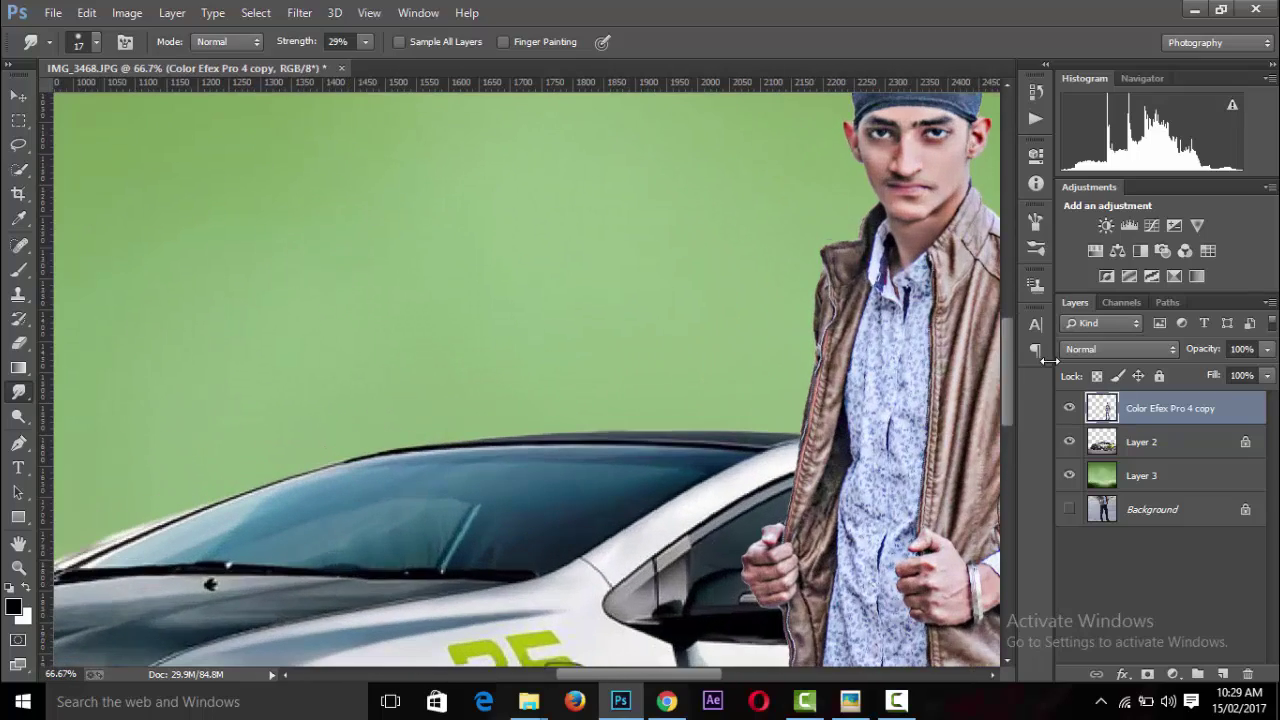
scroll(1008, 447, down, 5)
key(ctrl+plus)
key(ctrl+plus)
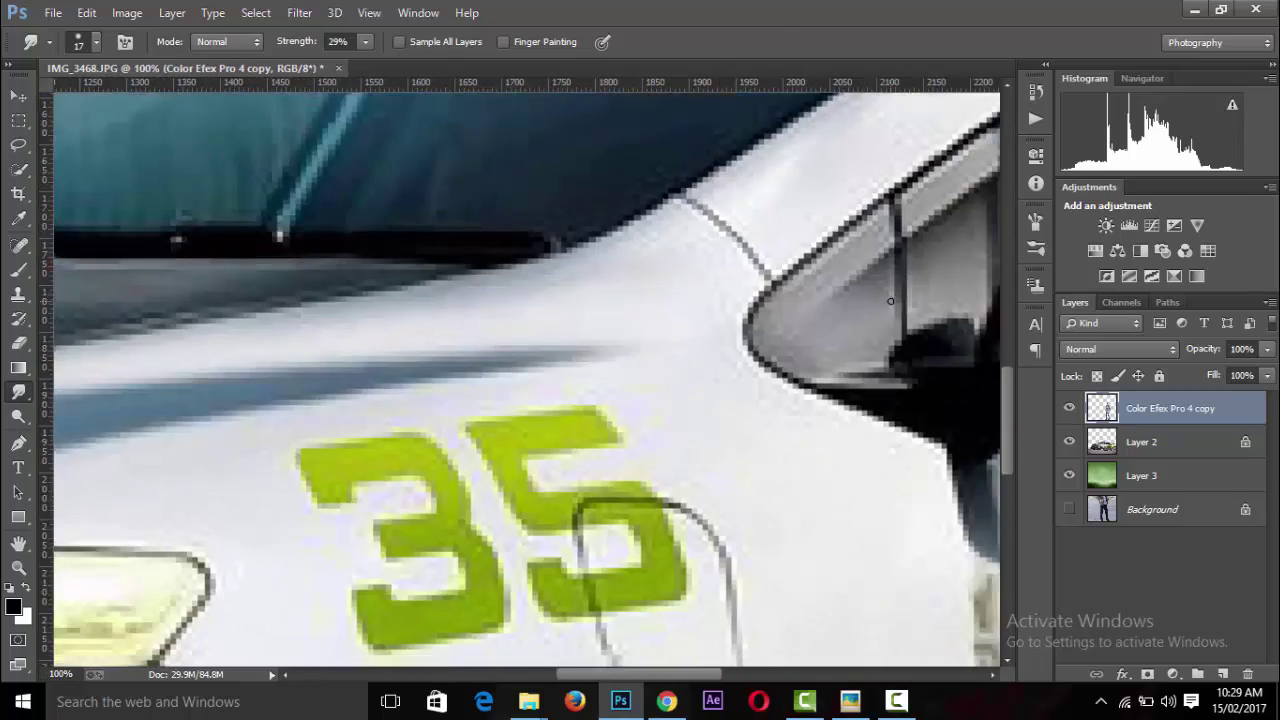
drag(644, 670, 732, 670)
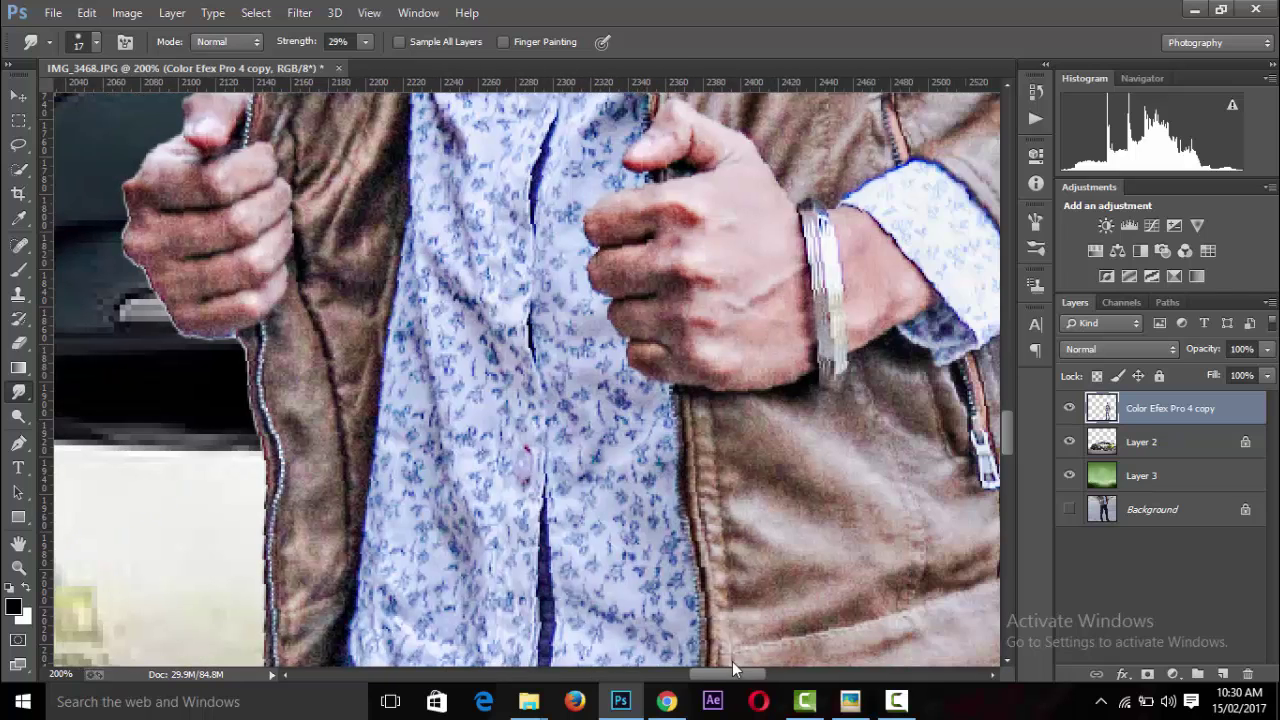
click(96, 42)
mouse_move(108, 97)
mouse_down()
mouse_move(127, 97)
mouse_move(113, 95)
mouse_up()
click(709, 200)
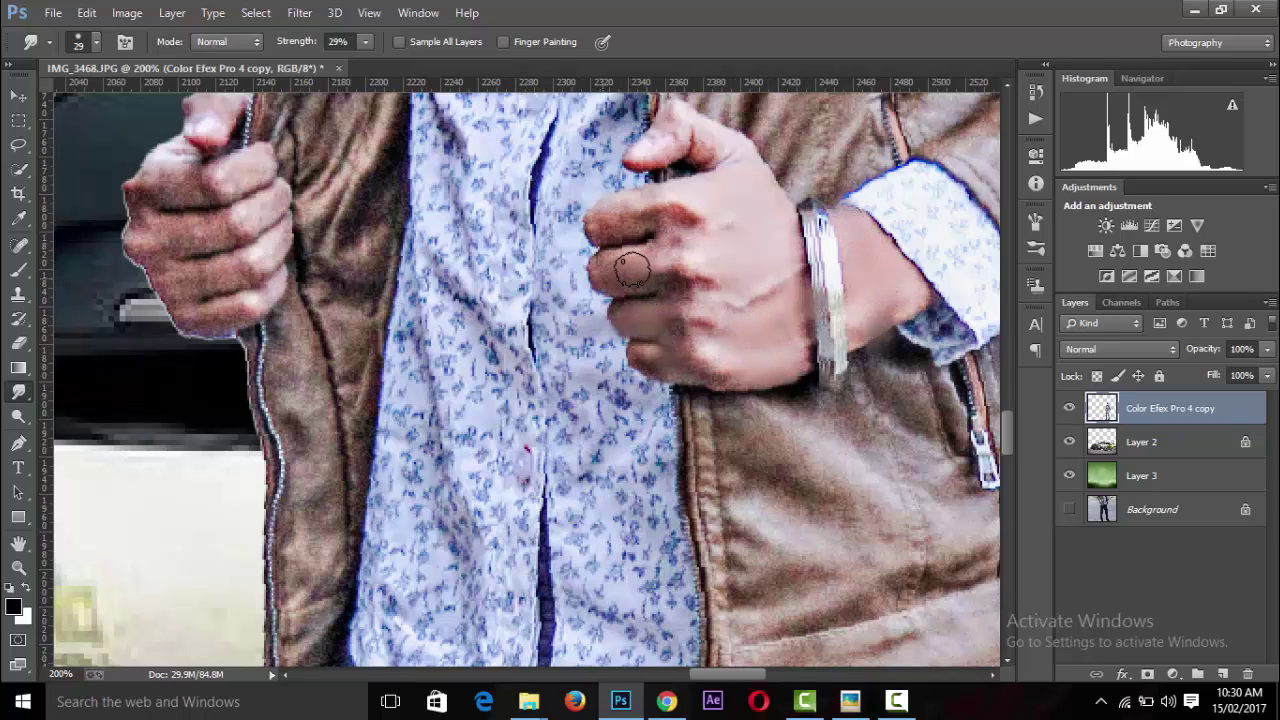
Step: Smudge the reddish knuckles on both hands, then zoom out to the whole image
drag(632, 270, 697, 289)
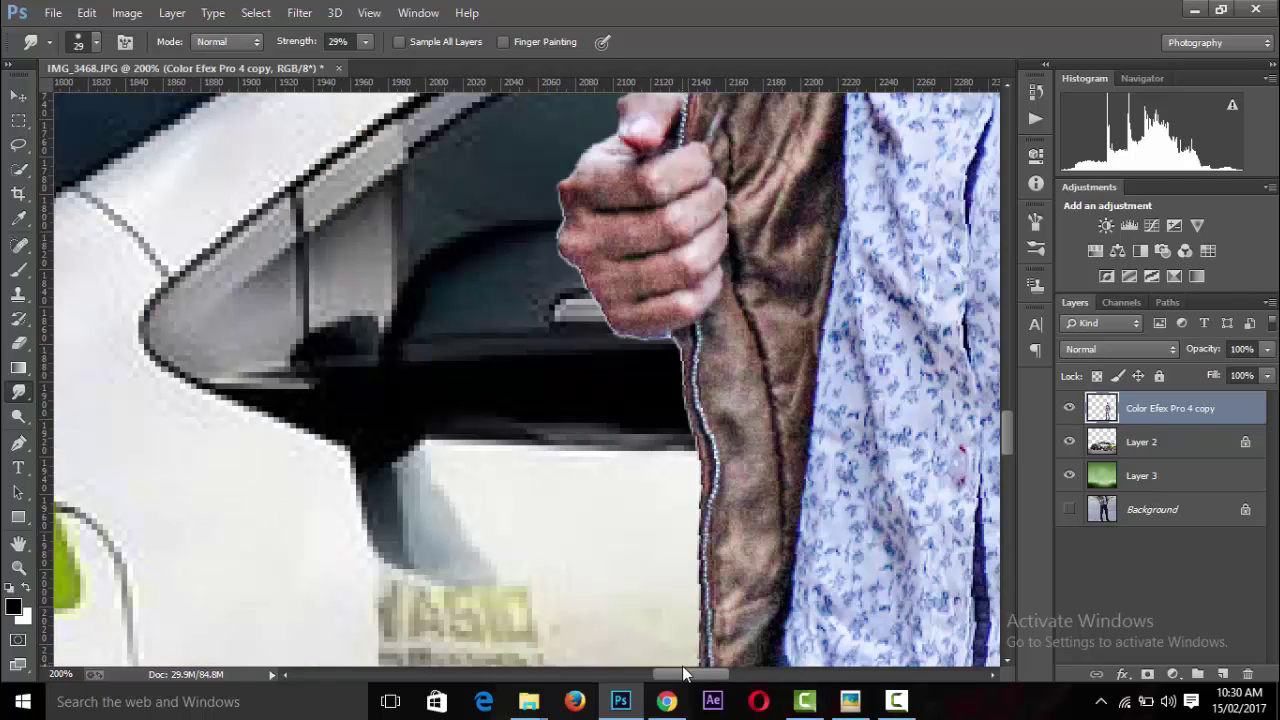
drag(724, 675, 699, 675)
drag(585, 203, 660, 316)
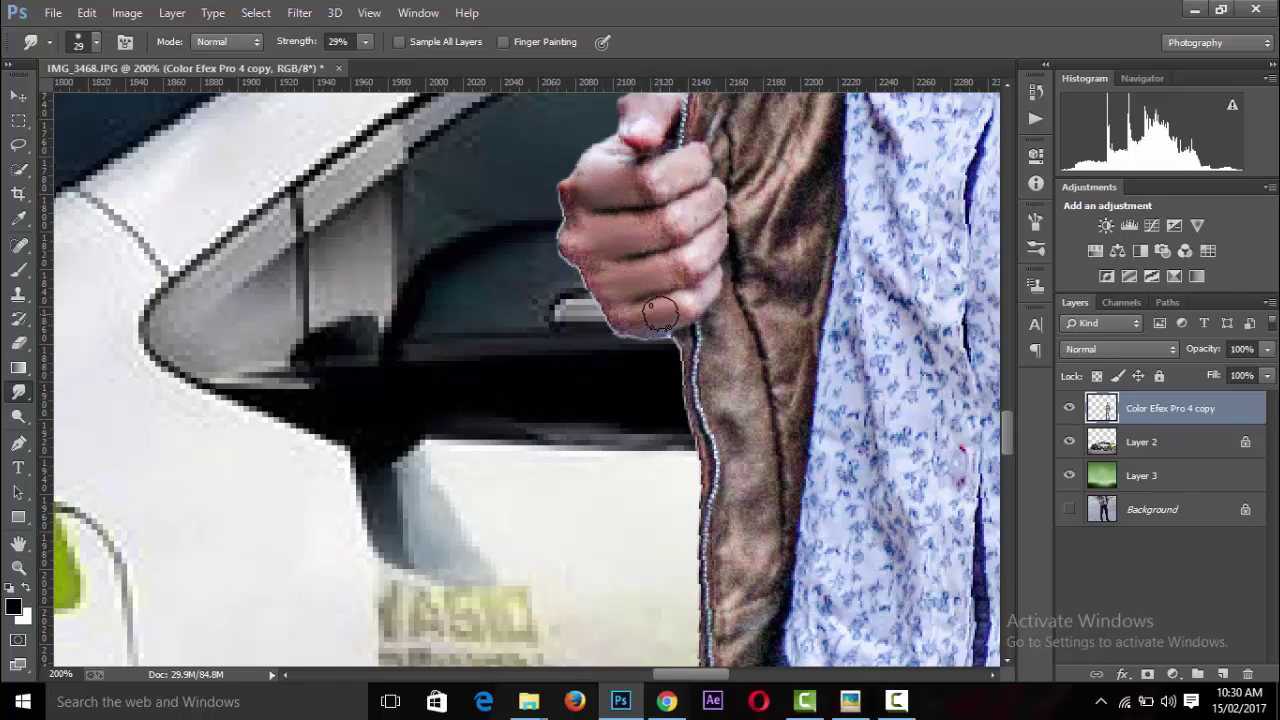
mouse_move(680, 163)
mouse_down()
mouse_move(700, 244)
mouse_move(692, 308)
mouse_up()
drag(575, 230, 576, 246)
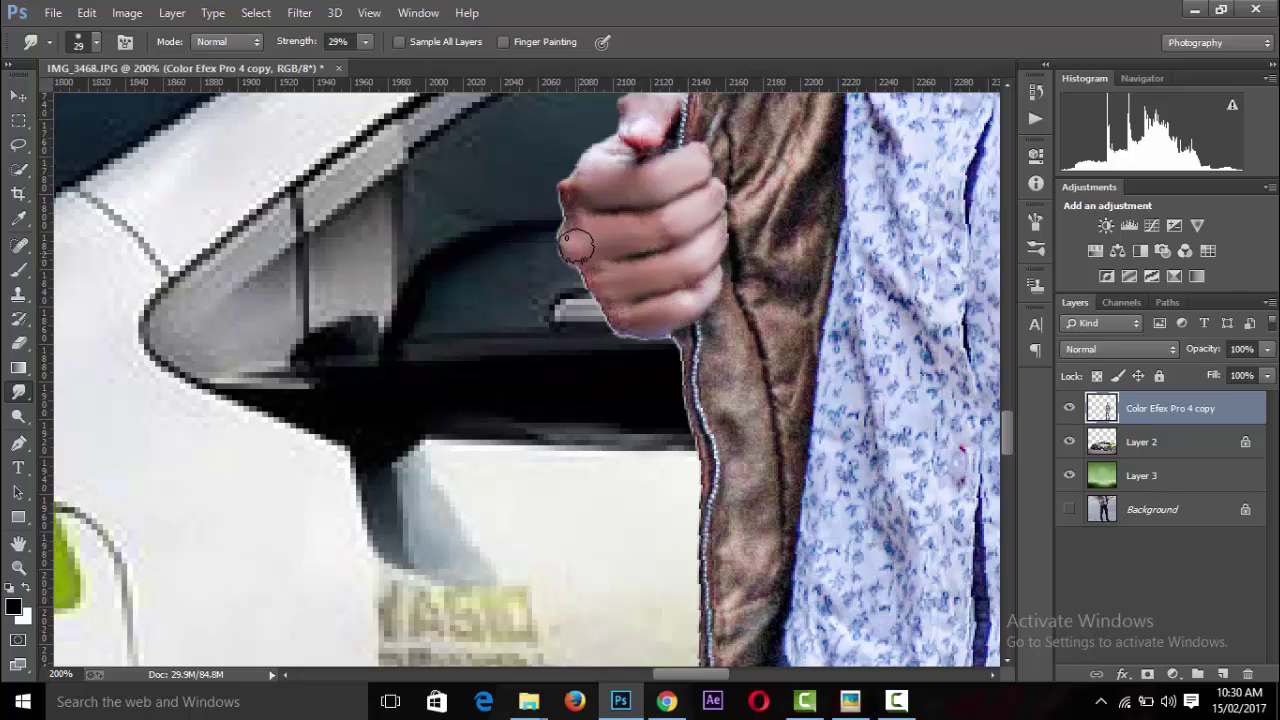
key(ctrl+minus)
key(ctrl+minus)
key(ctrl+minus)
key(ctrl+minus)
key(ctrl+minus)
key(ctrl+minus)
key(ctrl+minus)
key(ctrl+minus)
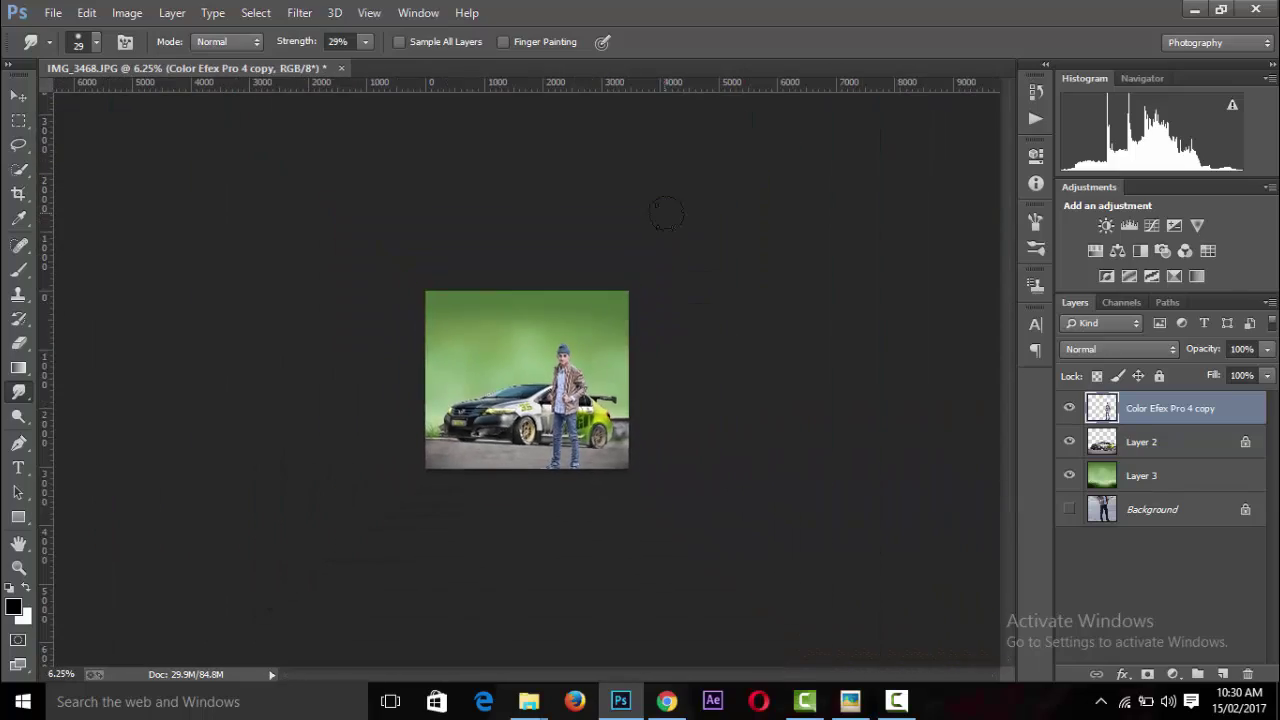
Step: Apply Noiseware Professional noise reduction to the man's Color Efex Pro 4 copy layer
key(ctrl+plus)
key(ctrl+plus)
key(ctrl+plus)
key(ctrl+plus)
key(ctrl+minus)
key(ctrl+minus)
key(ctrl+plus)
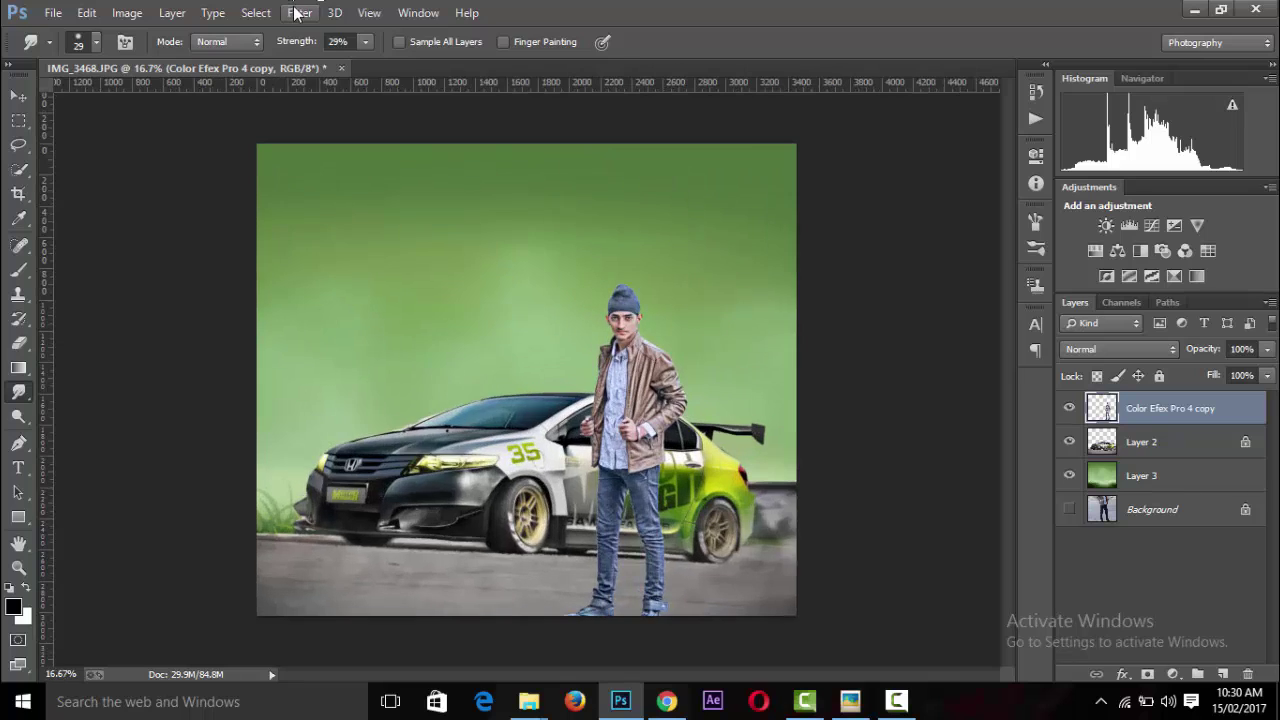
click(298, 12)
click(605, 479)
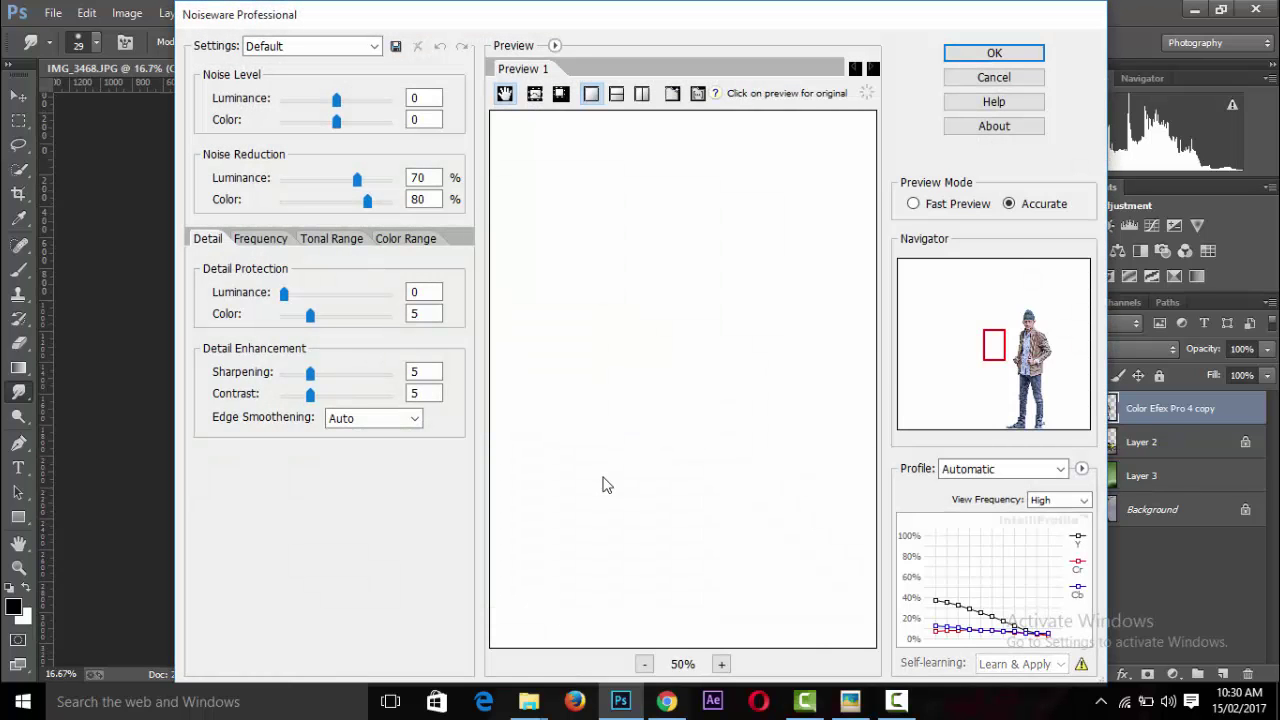
click(994, 53)
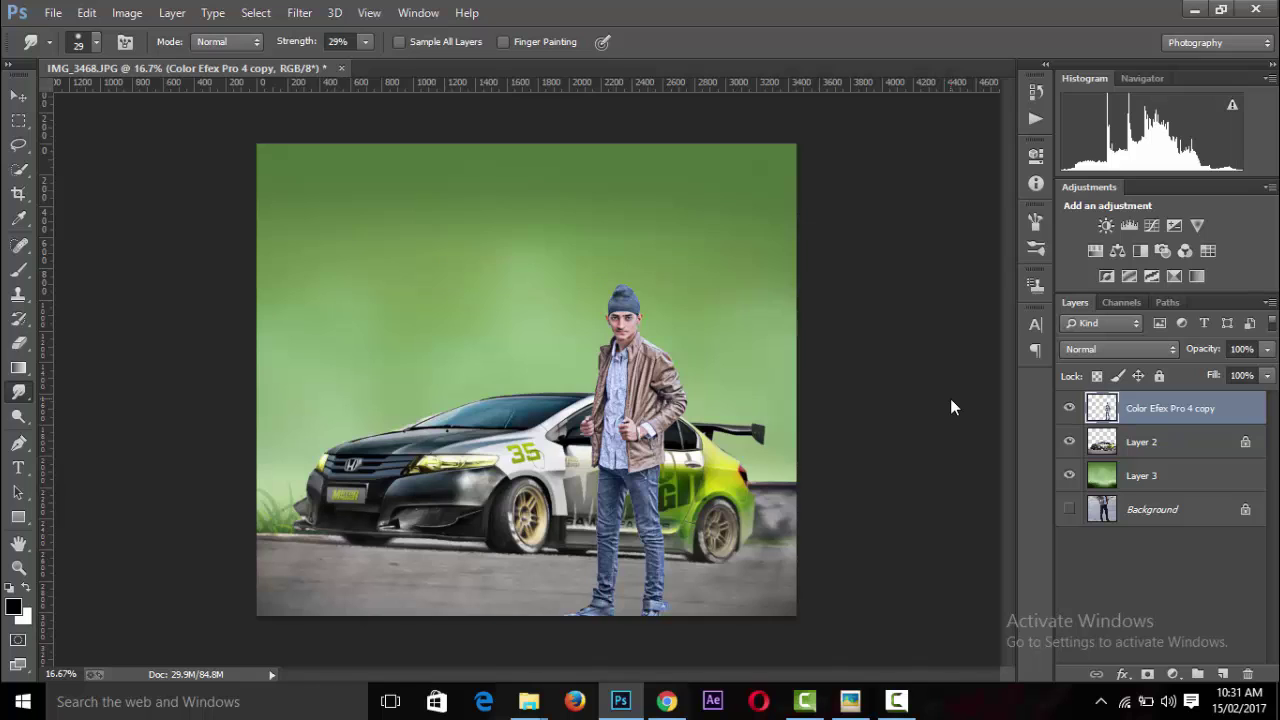
key(ctrl+plus)
key(ctrl+minus)
Step: Apply Noiseware Professional noise reduction to the car's Layer 2
click(1198, 456)
click(299, 12)
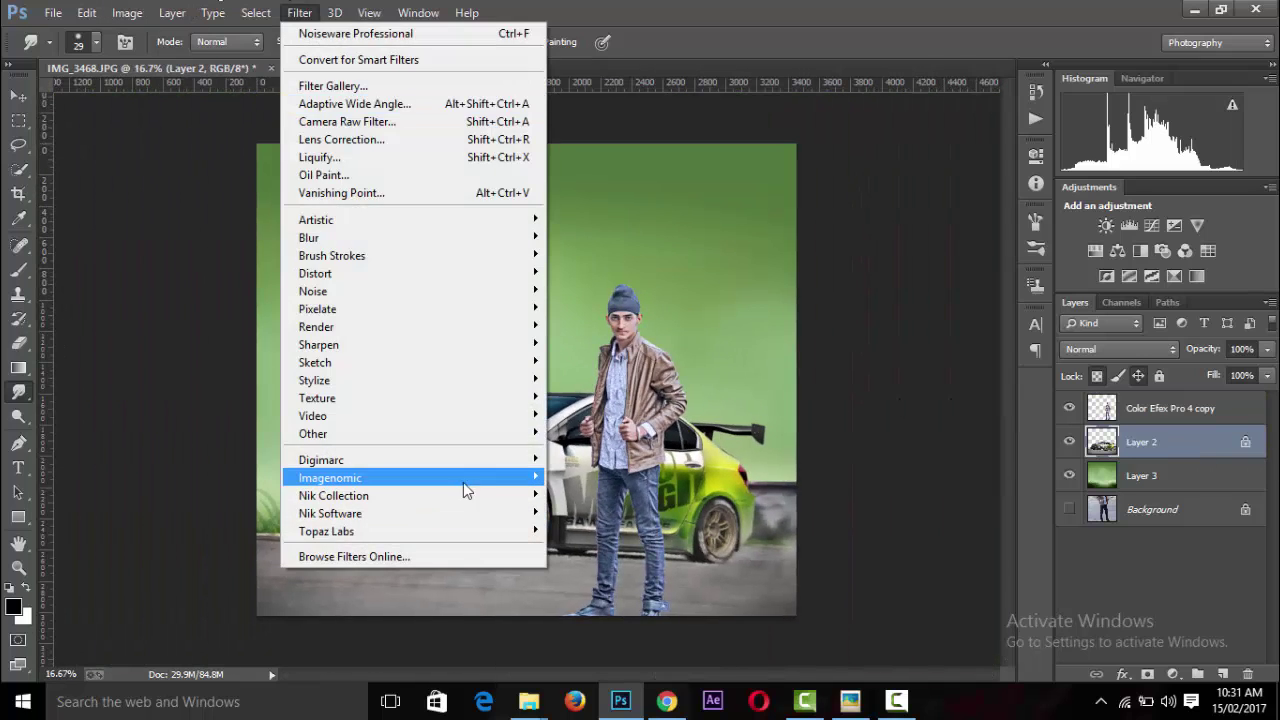
click(600, 474)
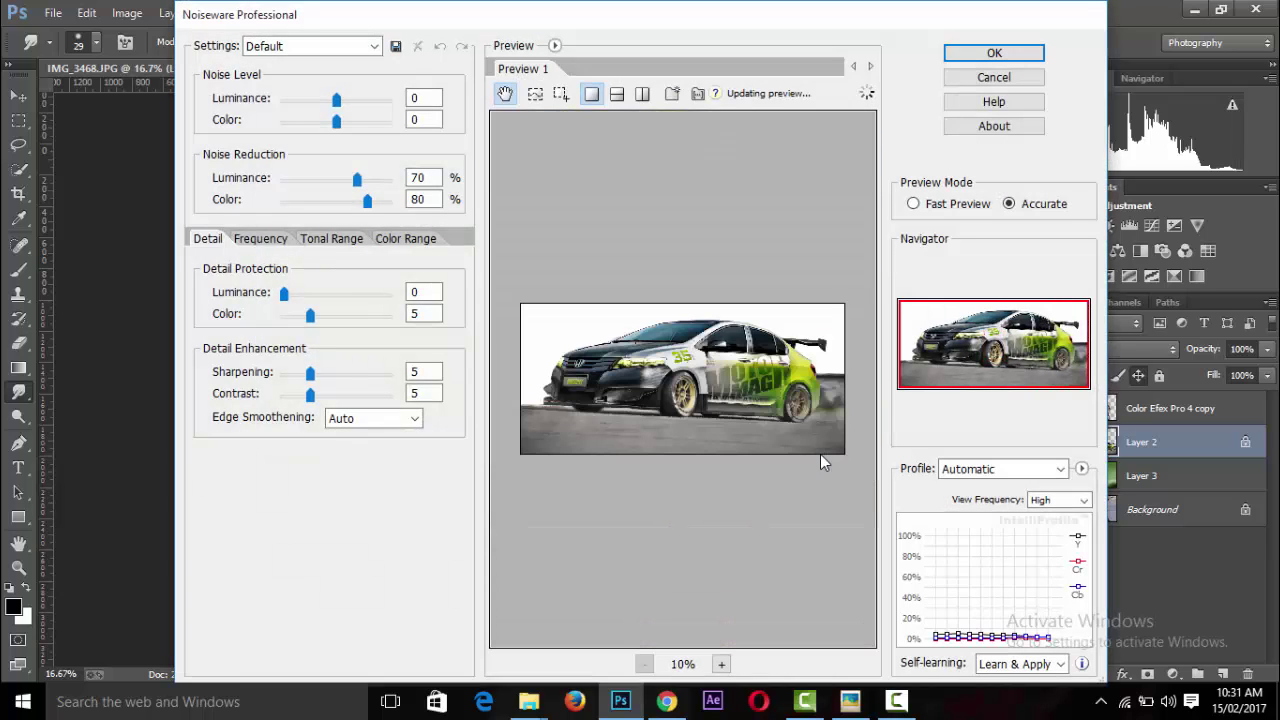
click(1024, 56)
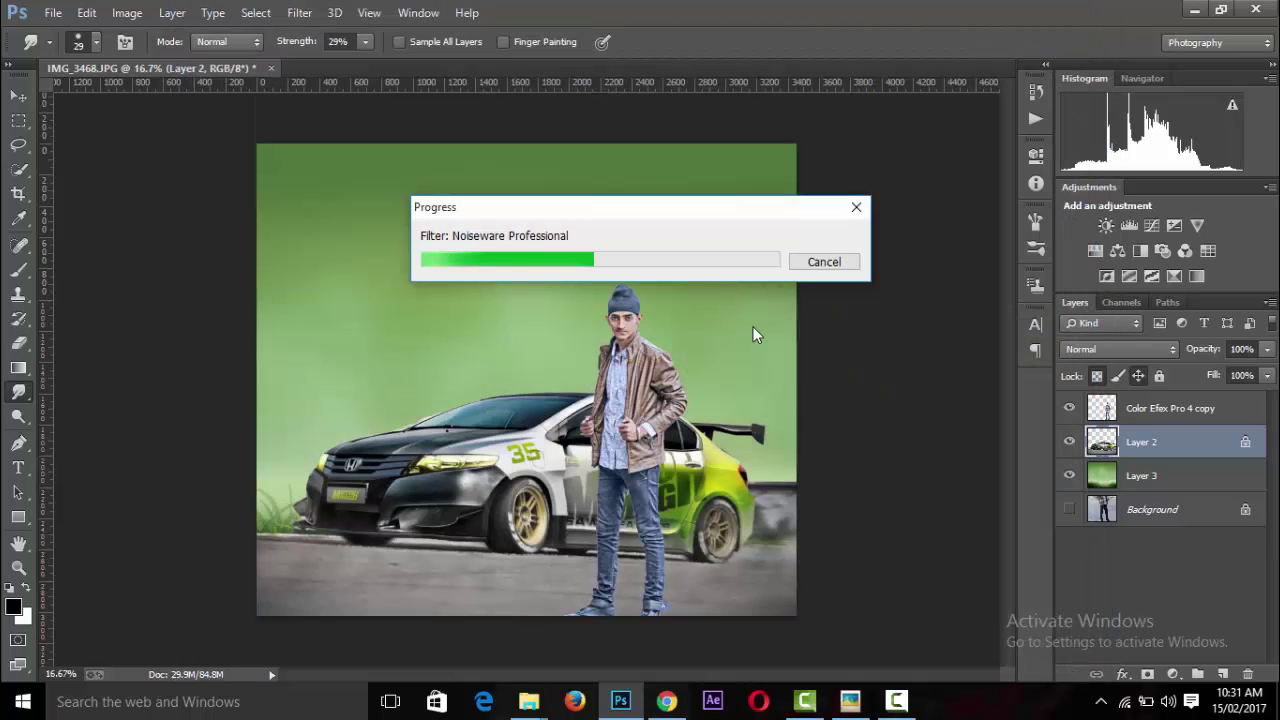
Step: Merge the man's Color Efex Pro 4 copy and the car's Layer 2 into one layer
key(ctrl+minus)
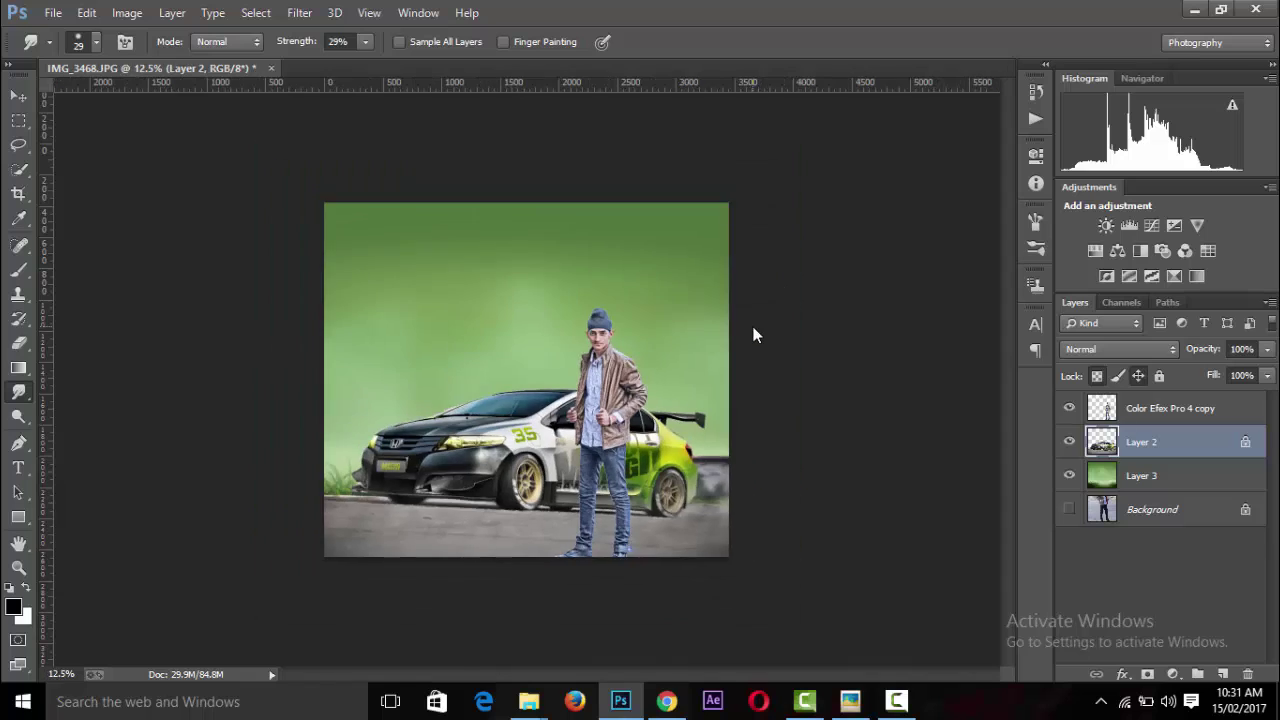
key(ctrl+minus)
key(ctrl+minus)
key(ctrl+plus)
key(ctrl+plus)
key(ctrl+plus)
key(ctrl+minus)
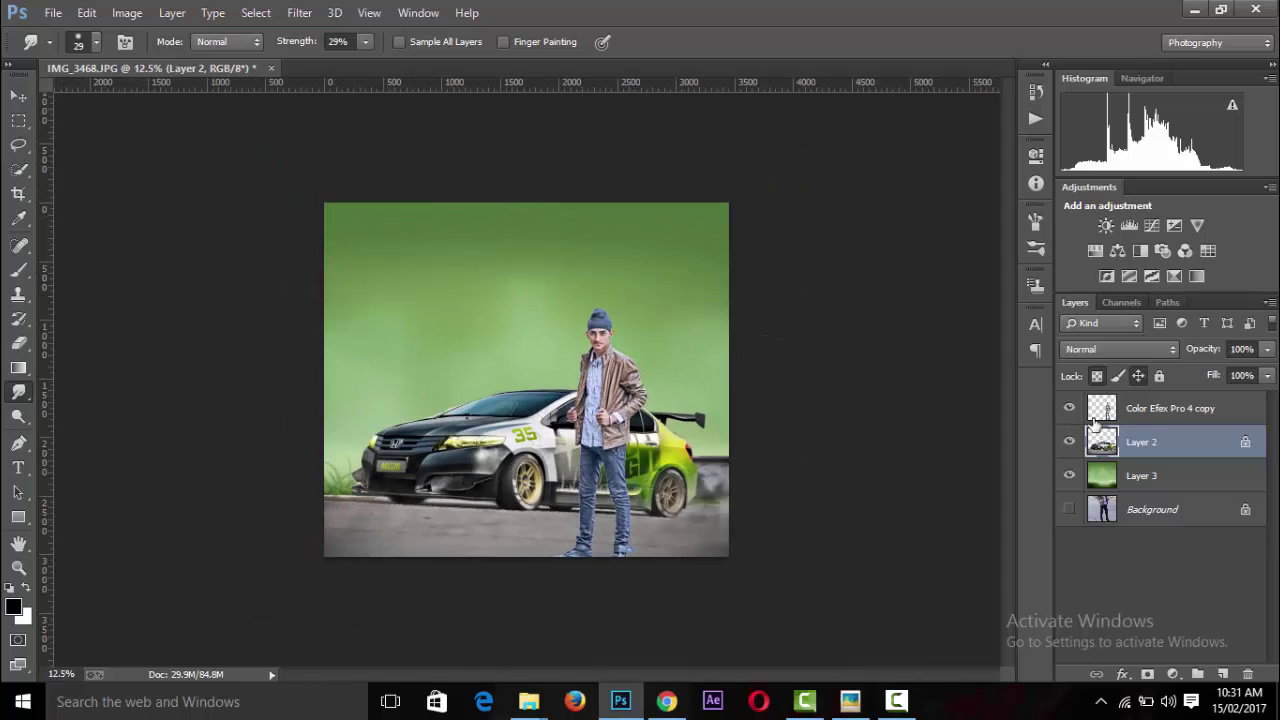
shift+click(1138, 419)
right_click(1140, 420)
click(849, 534)
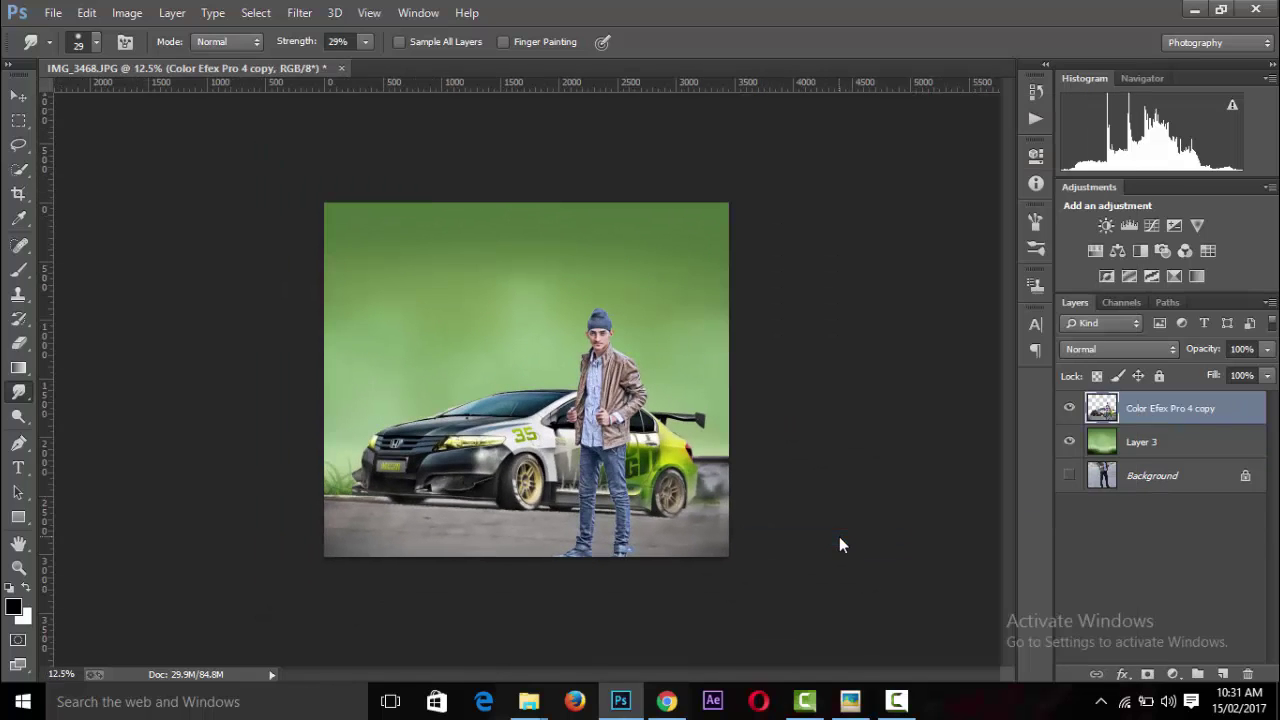
Step: Merge the green backdrop Layer 3 into the combined man-and-car layer
key(ctrl+plus)
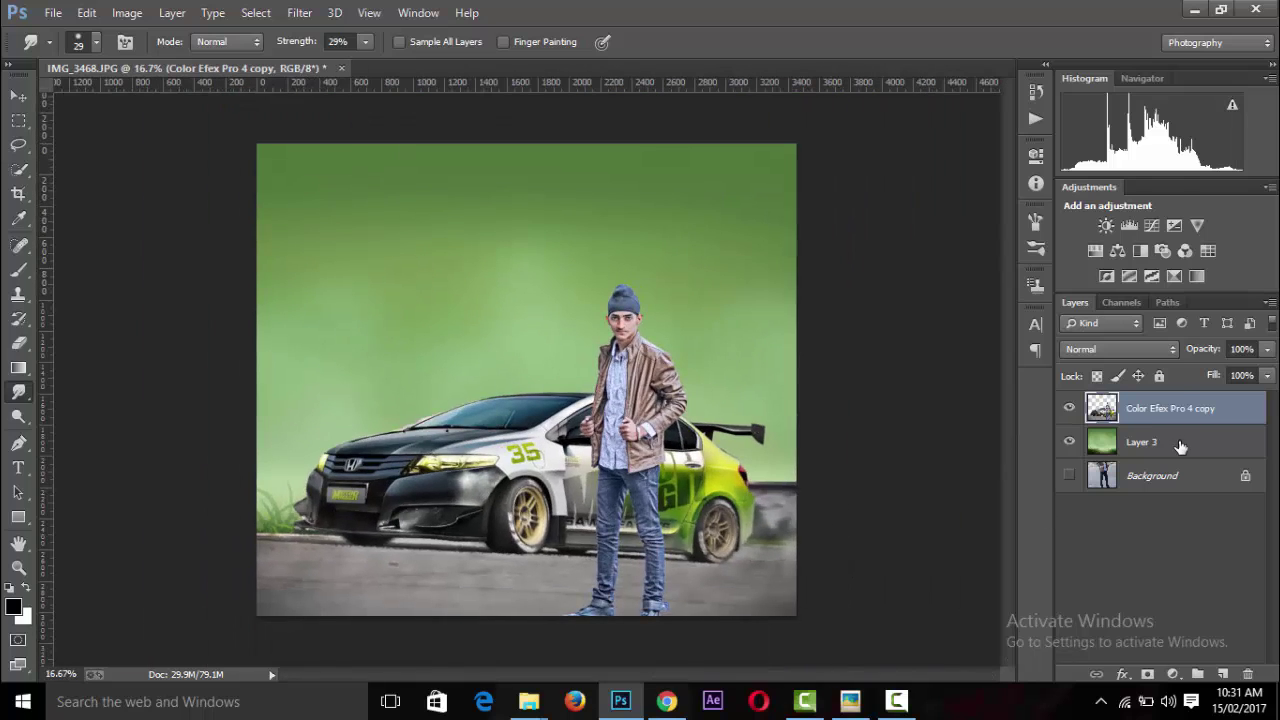
shift+click(1180, 446)
right_click(1180, 446)
click(821, 535)
key(ctrl+minus)
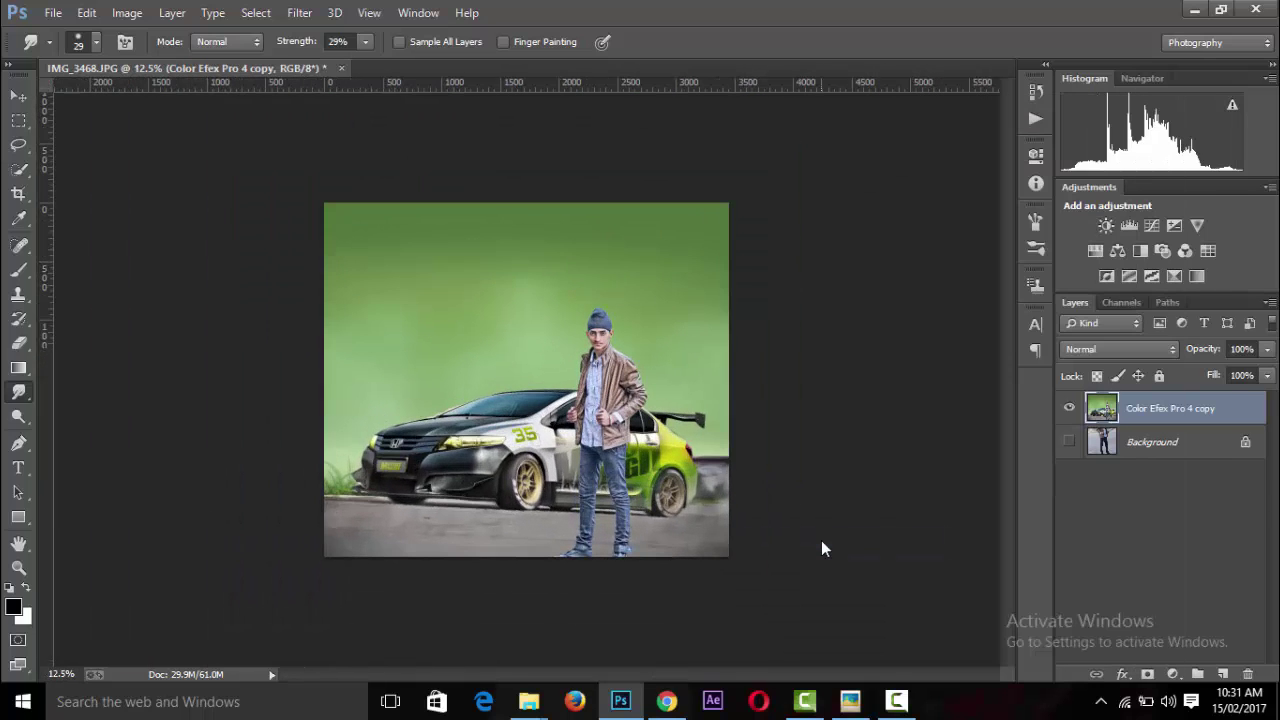
click(297, 9)
Step: In Camera Raw, set Clarity +46, Blacks -31, Highlights +9 and lift Shadows
click(313, 126)
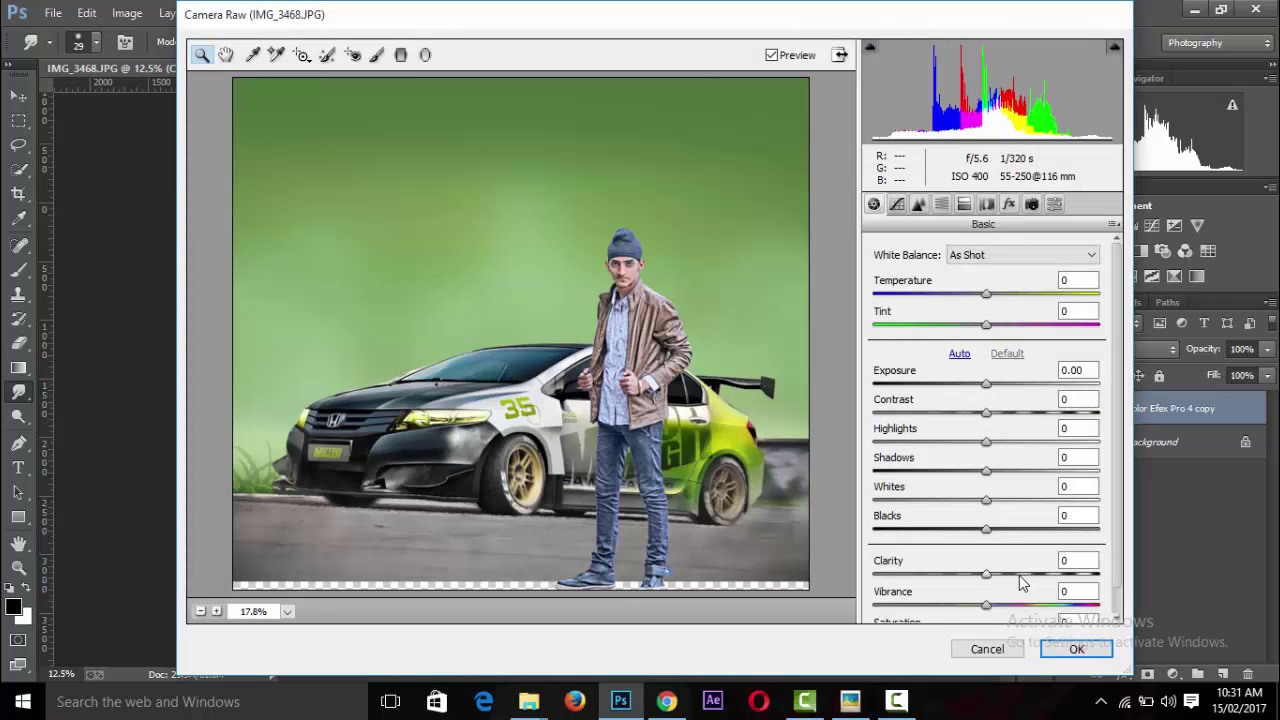
click(1014, 573)
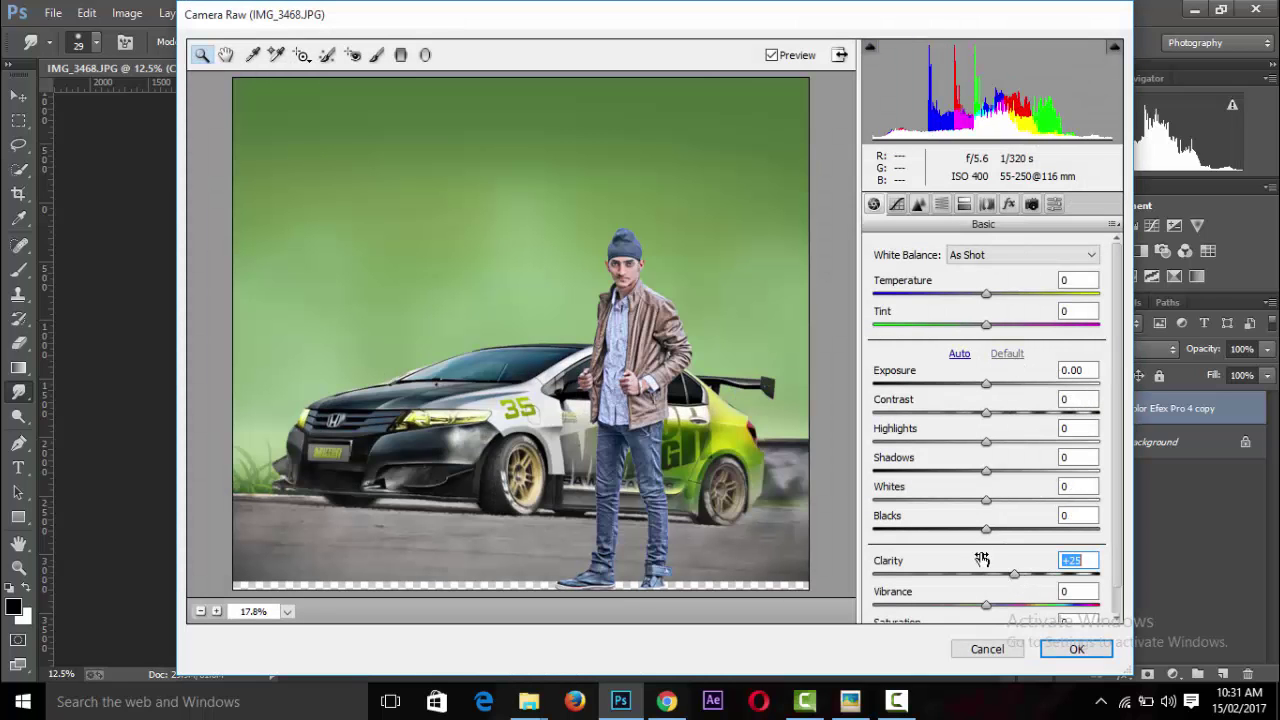
click(964, 529)
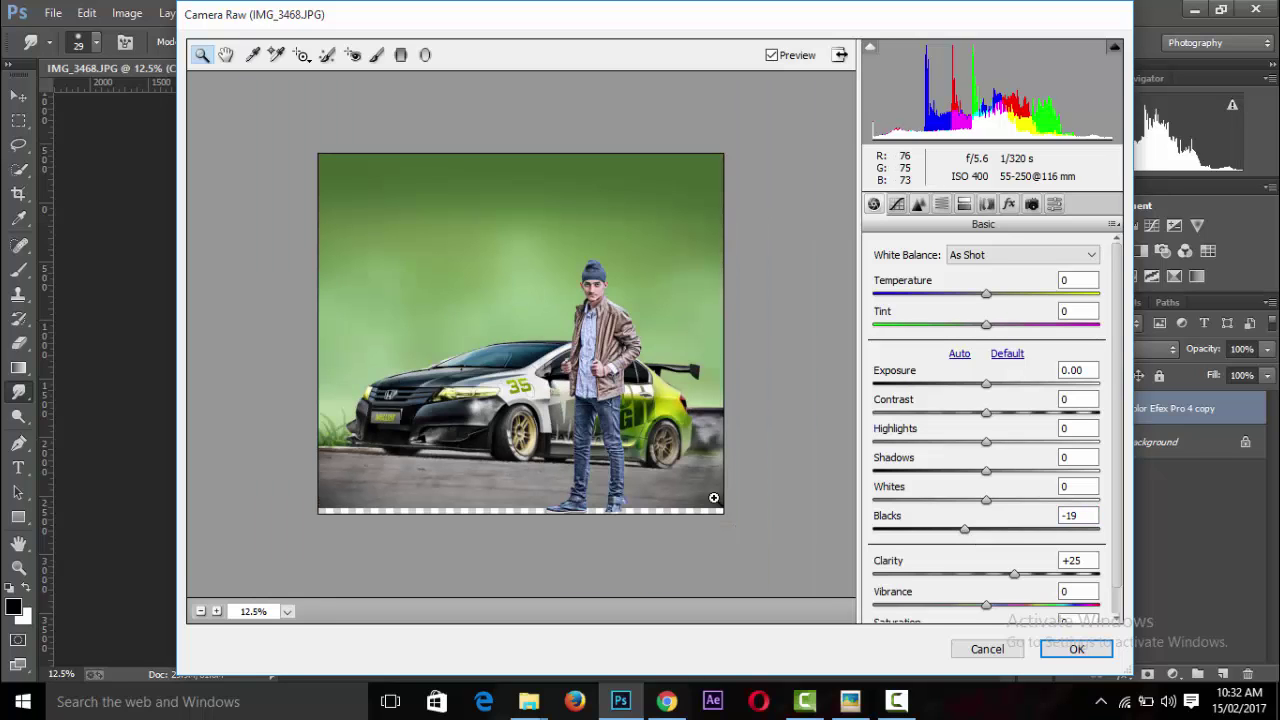
click(713, 497)
alt+click(713, 497)
mouse_move(1007, 472)
mouse_down()
mouse_move(1020, 471)
mouse_move(1004, 446)
mouse_up()
click(987, 441)
drag(1015, 574, 1037, 574)
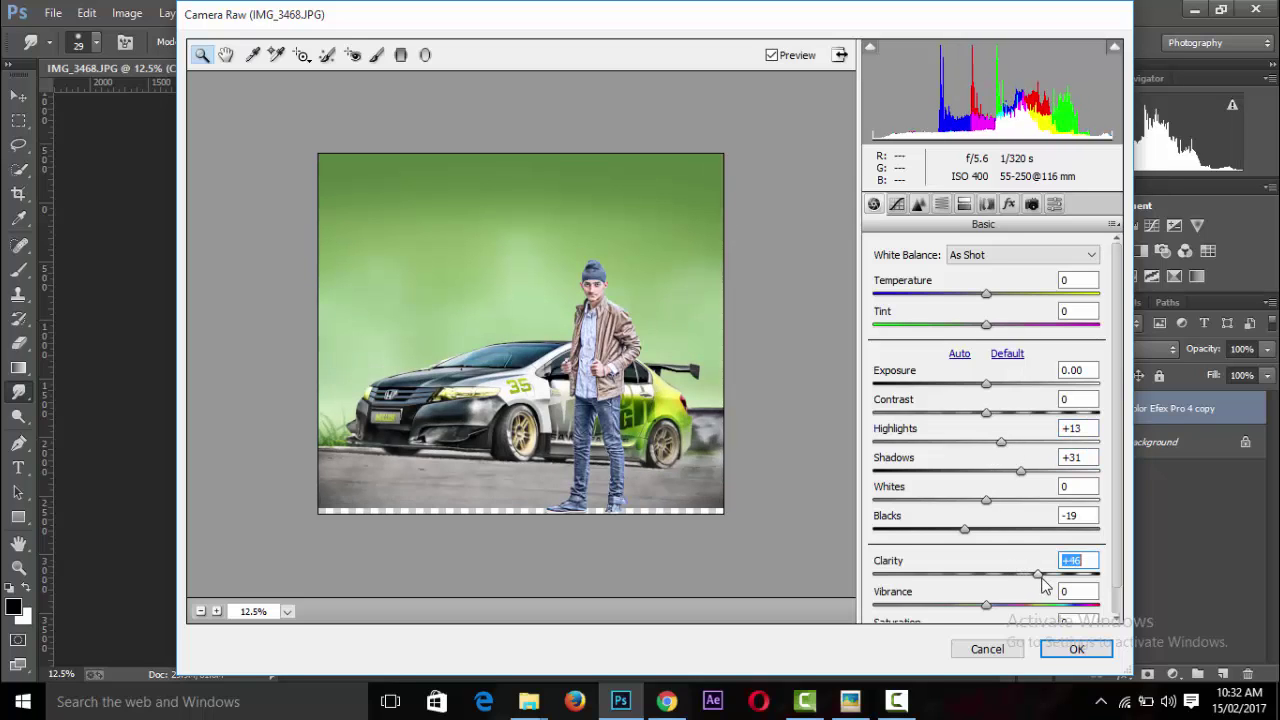
drag(964, 529, 951, 529)
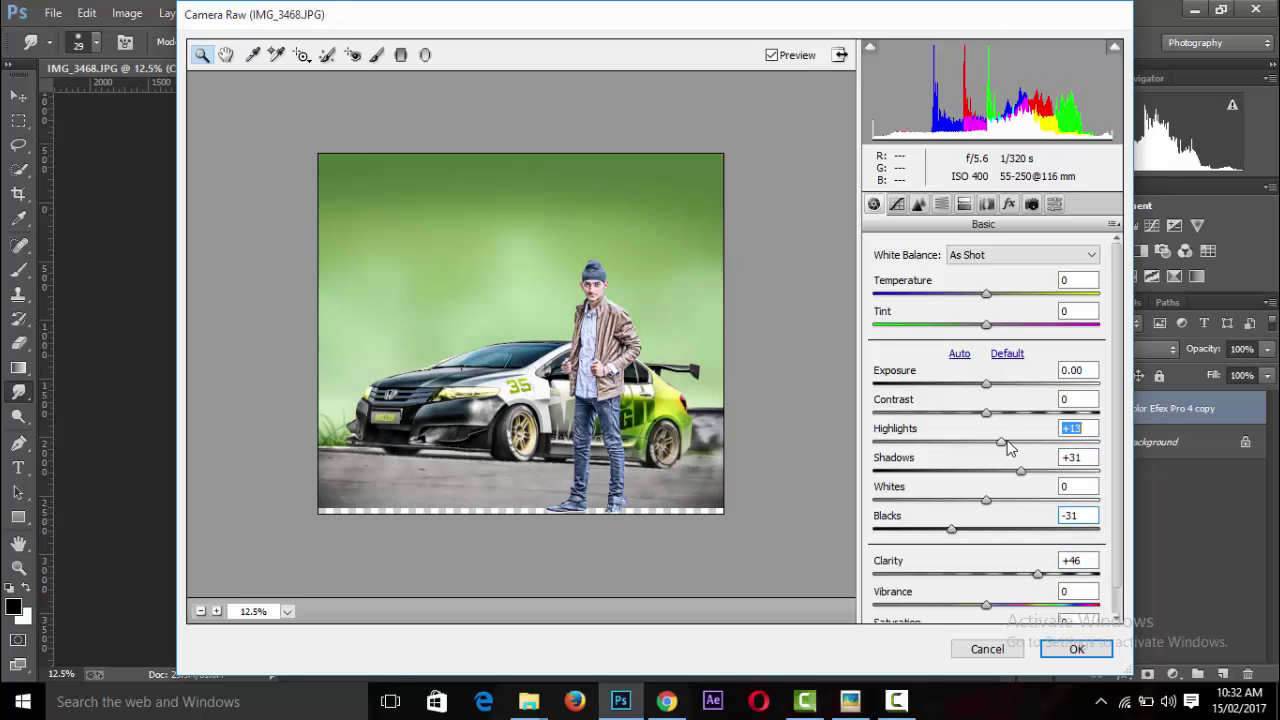
drag(1002, 442, 1028, 471)
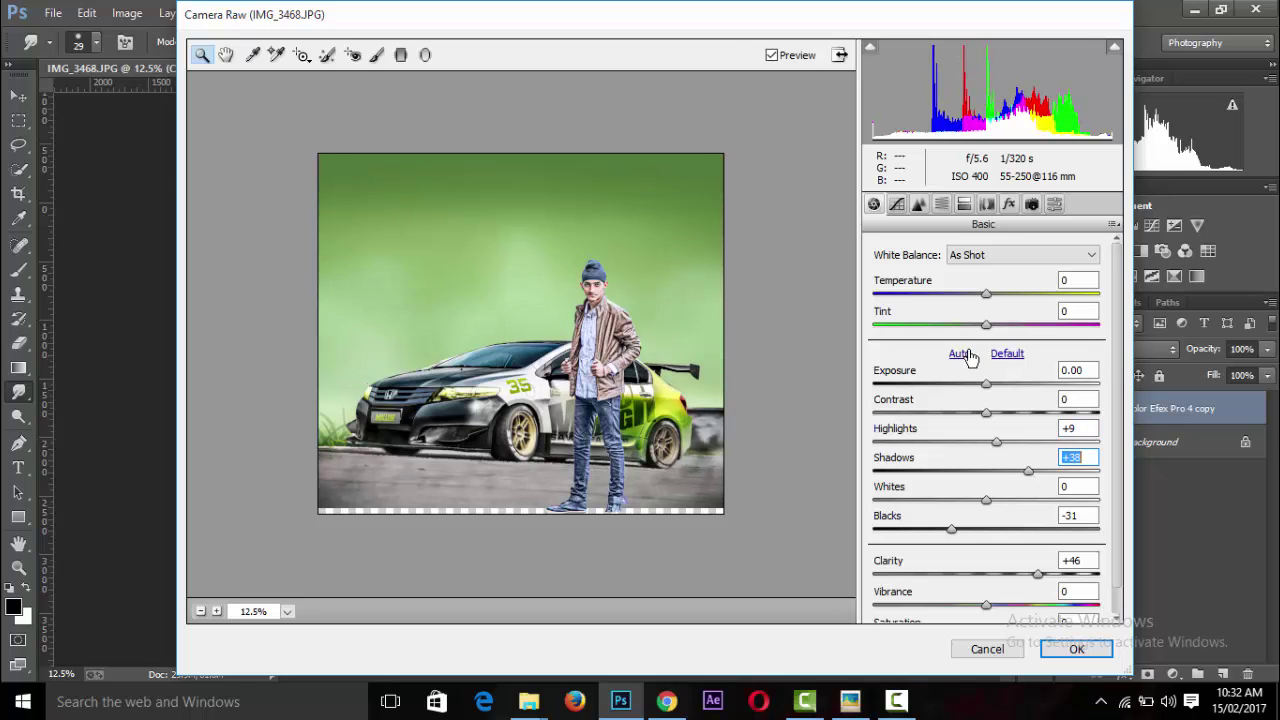
Step: Lower tone curve highlights to -10 and raise Oranges luminance to +13
click(896, 204)
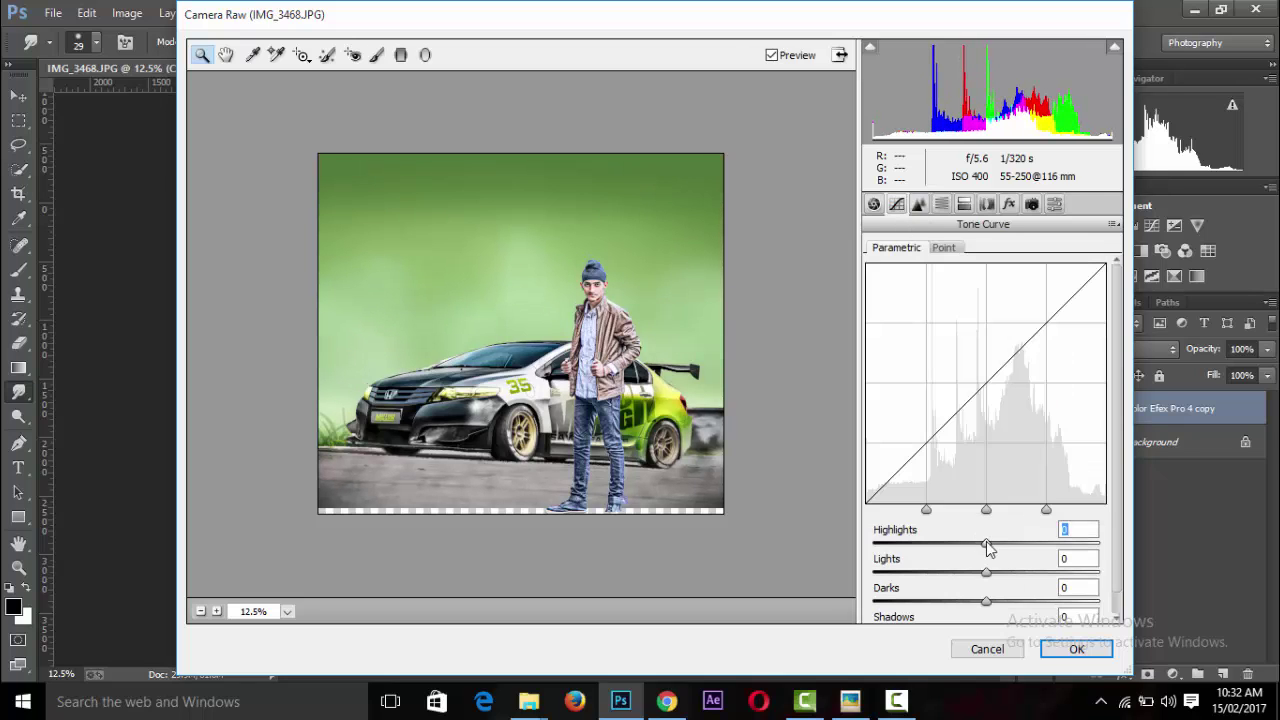
drag(986, 545, 971, 573)
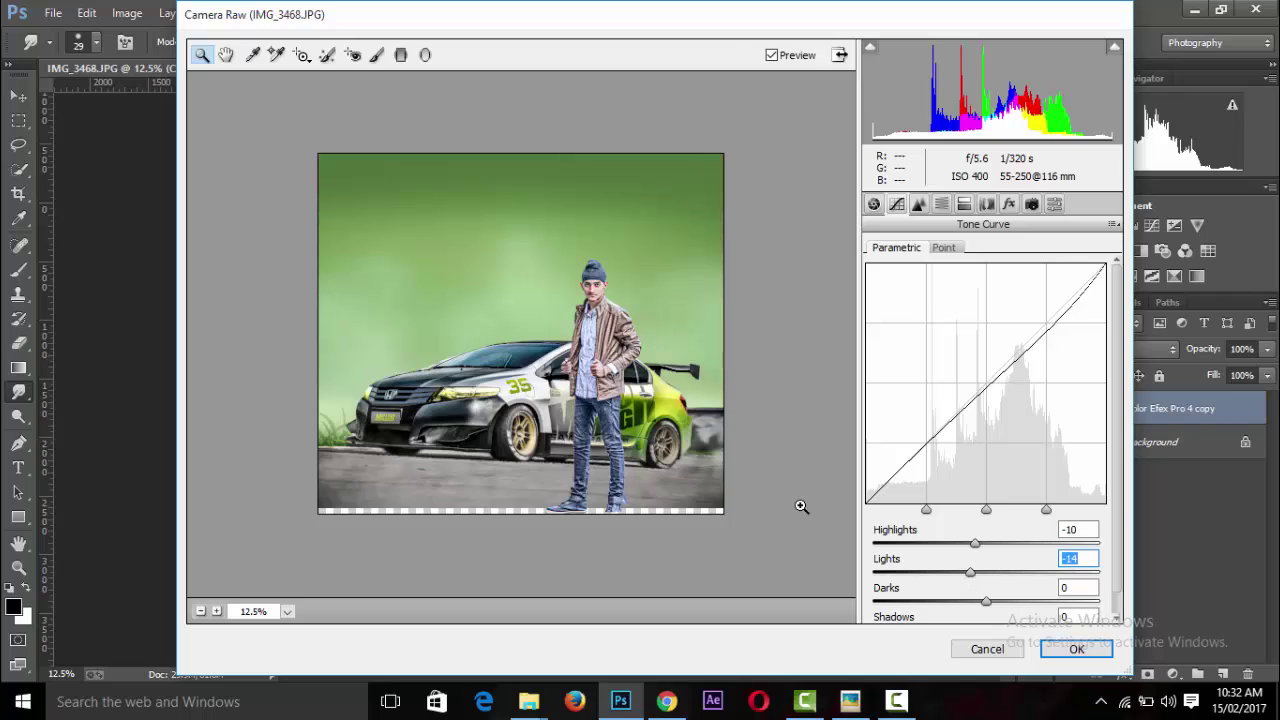
click(941, 204)
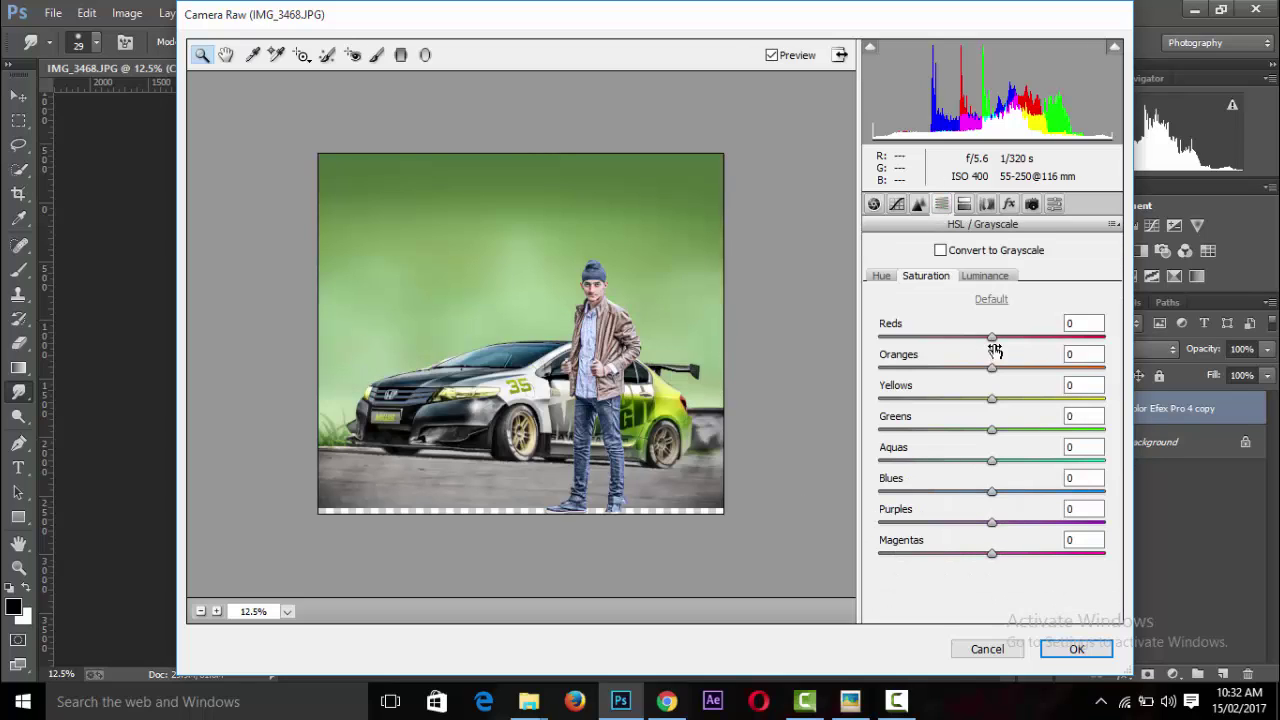
click(993, 370)
click(984, 276)
drag(991, 368, 1008, 372)
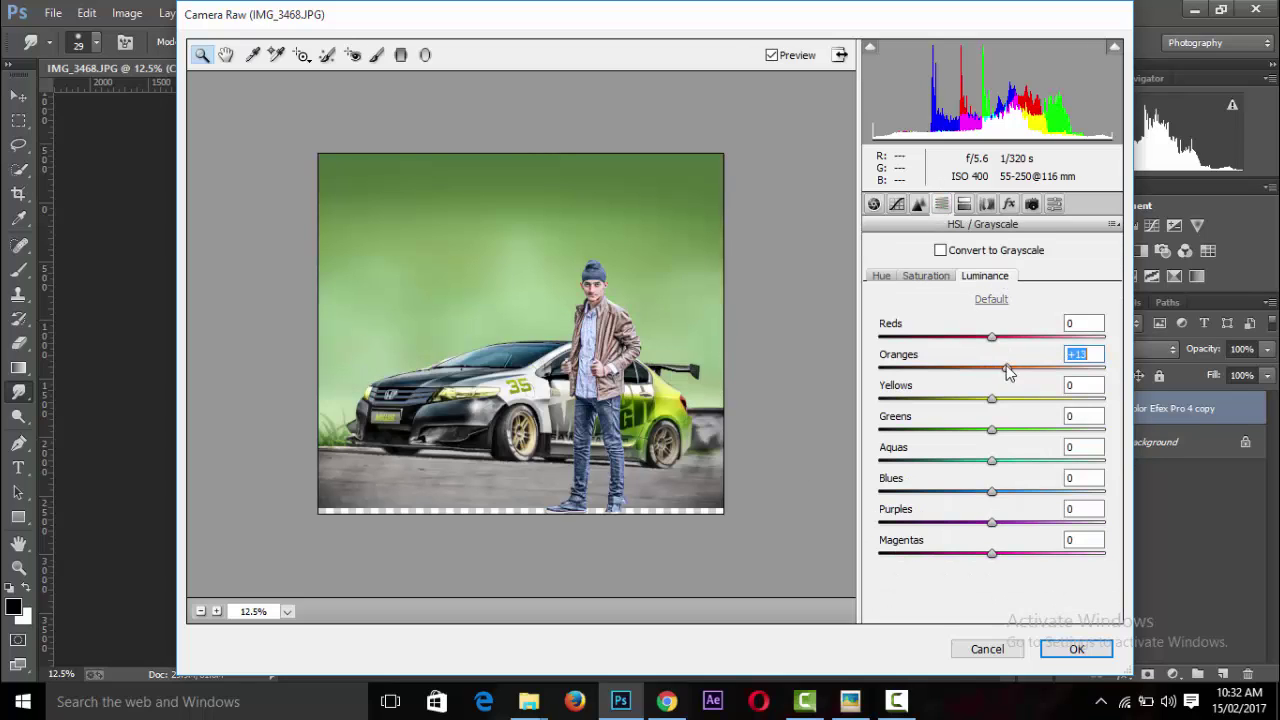
Step: Set sharpening Masking to 16, add a -10 post-crop vignette, and apply Camera Raw
click(918, 204)
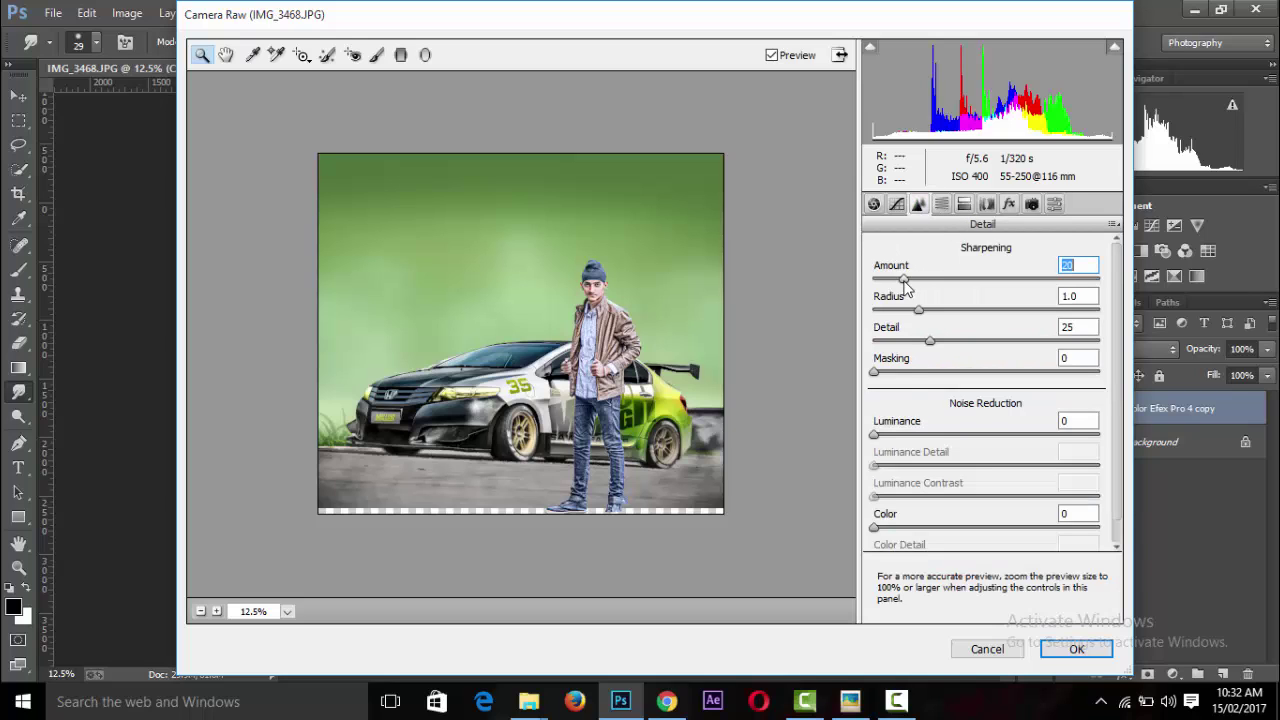
click(910, 374)
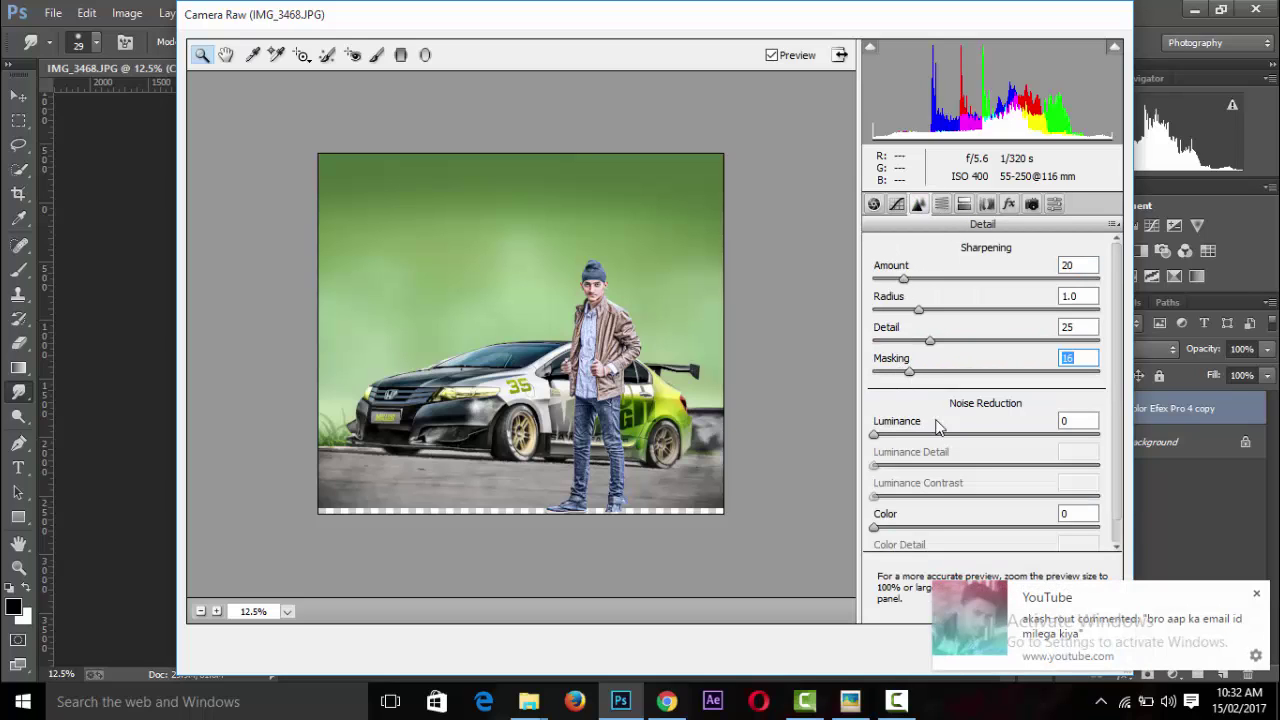
click(1257, 597)
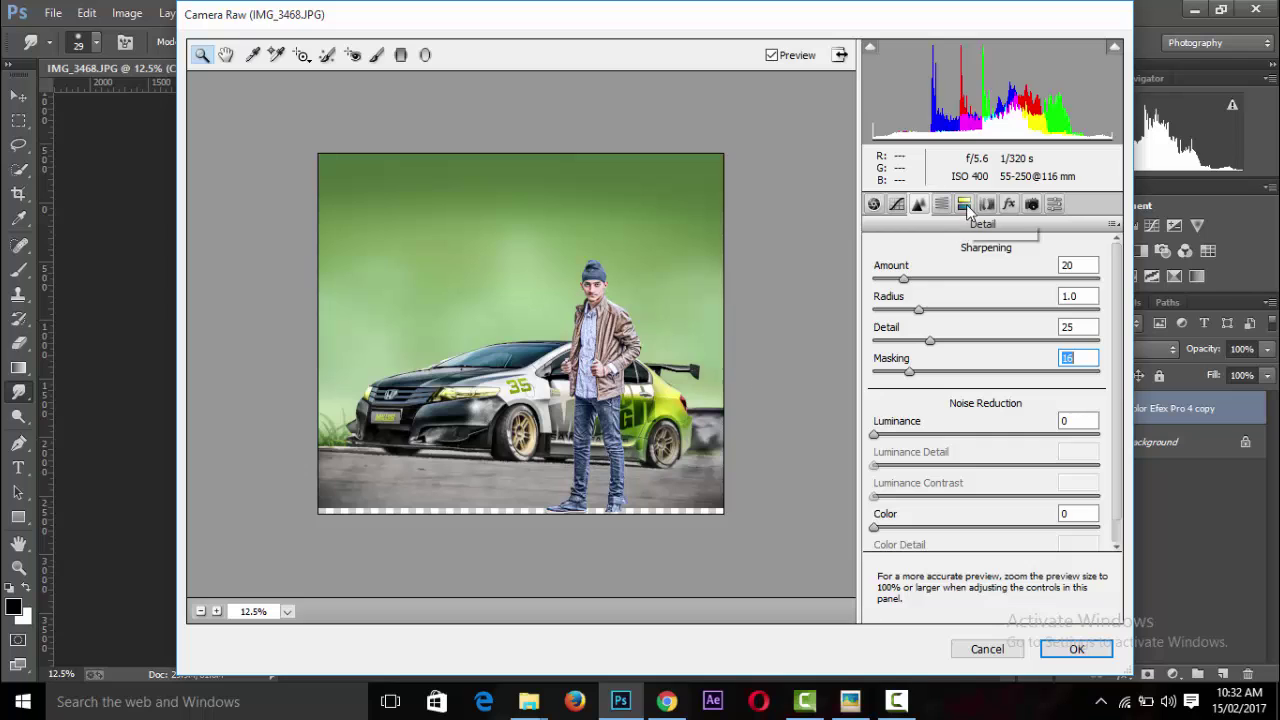
click(1008, 204)
drag(991, 446, 981, 446)
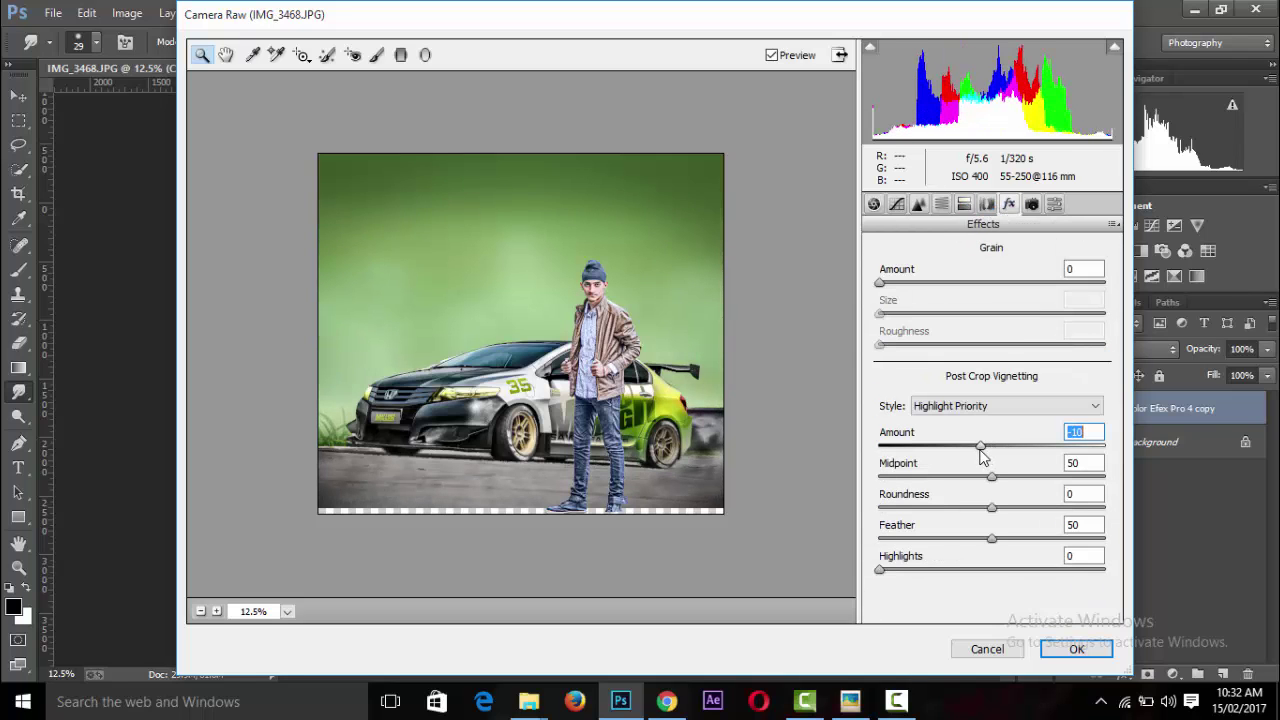
click(1068, 650)
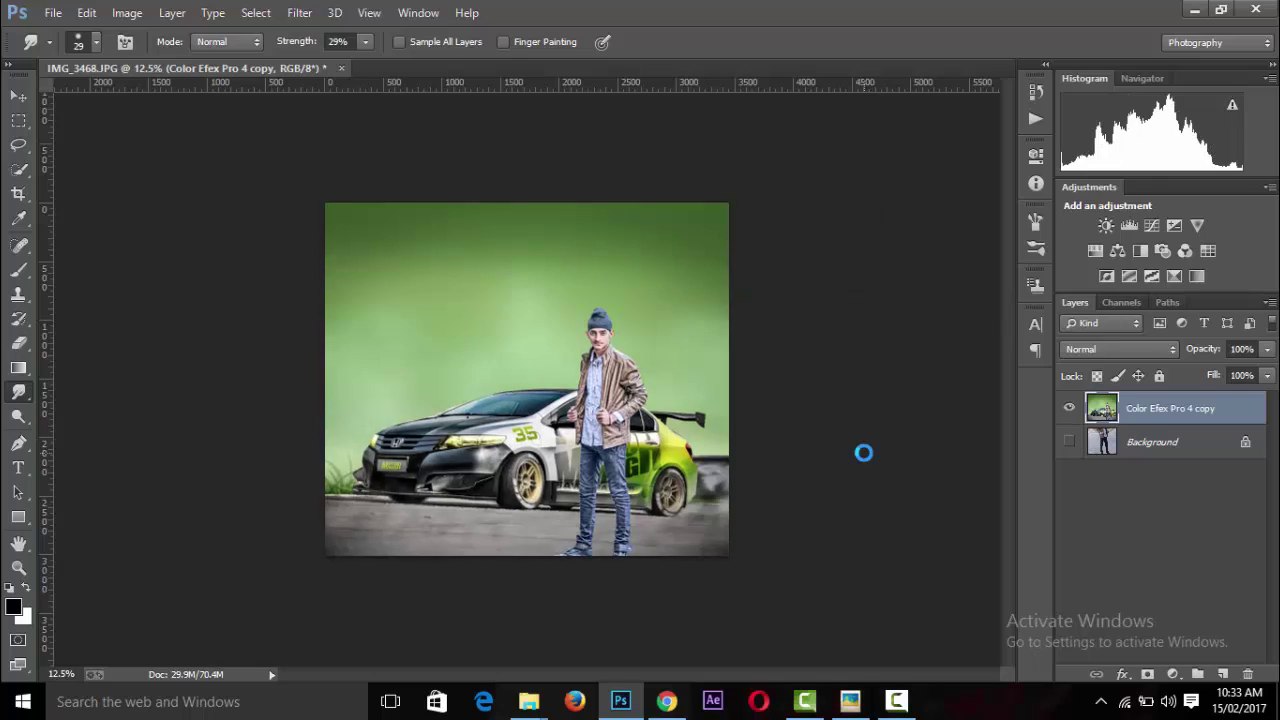
Step: Crop the top edge down, trimming the canvas to a 2528 px height
key(ctrl+minus)
key(ctrl+plus)
key(ctrl+plus)
key(ctrl+plus)
key(ctrl+plus)
key(ctrl+plus)
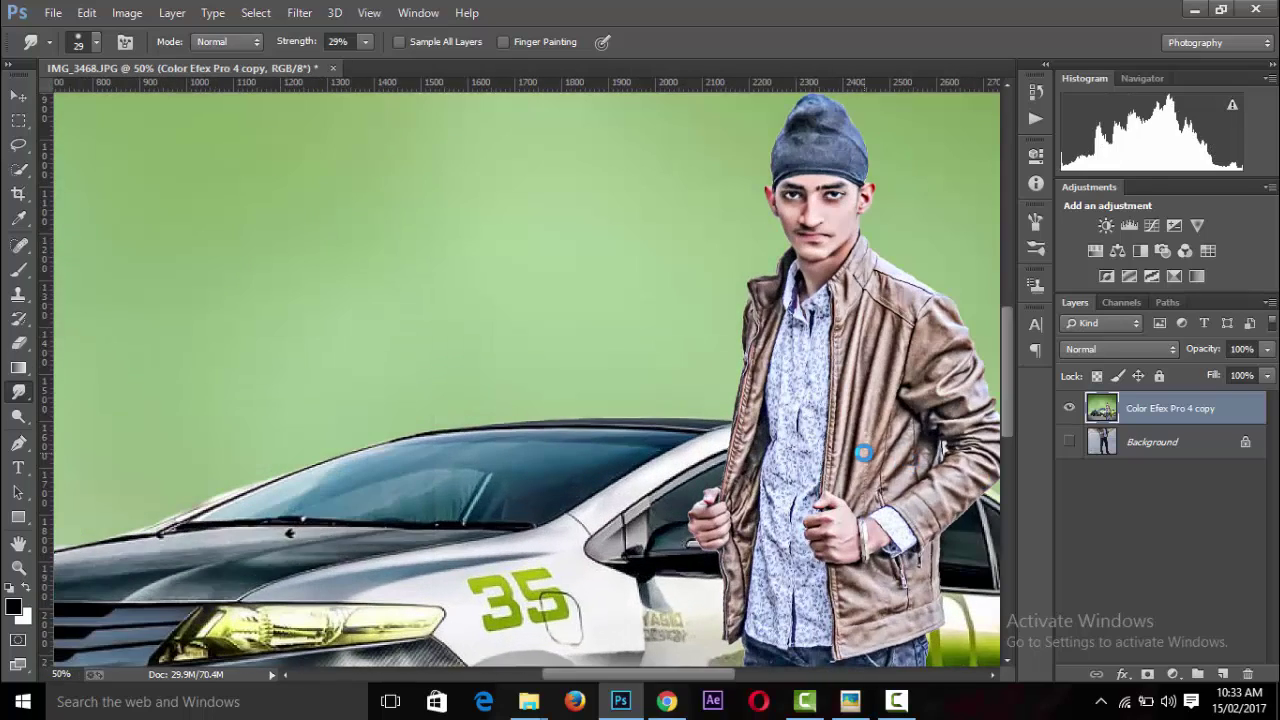
key(ctrl+minus)
key(ctrl+minus)
key(ctrl+minus)
key(ctrl+minus)
key(ctrl+minus)
key(ctrl+plus)
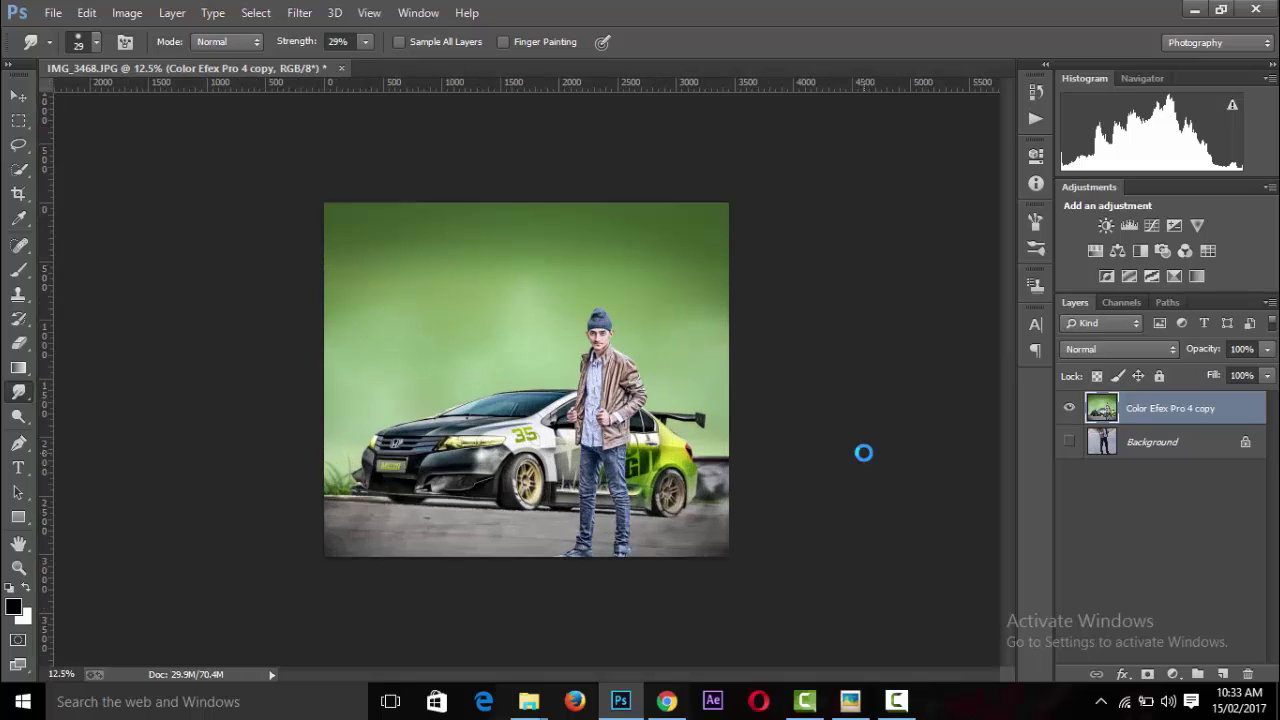
click(18, 193)
drag(530, 204, 532, 236)
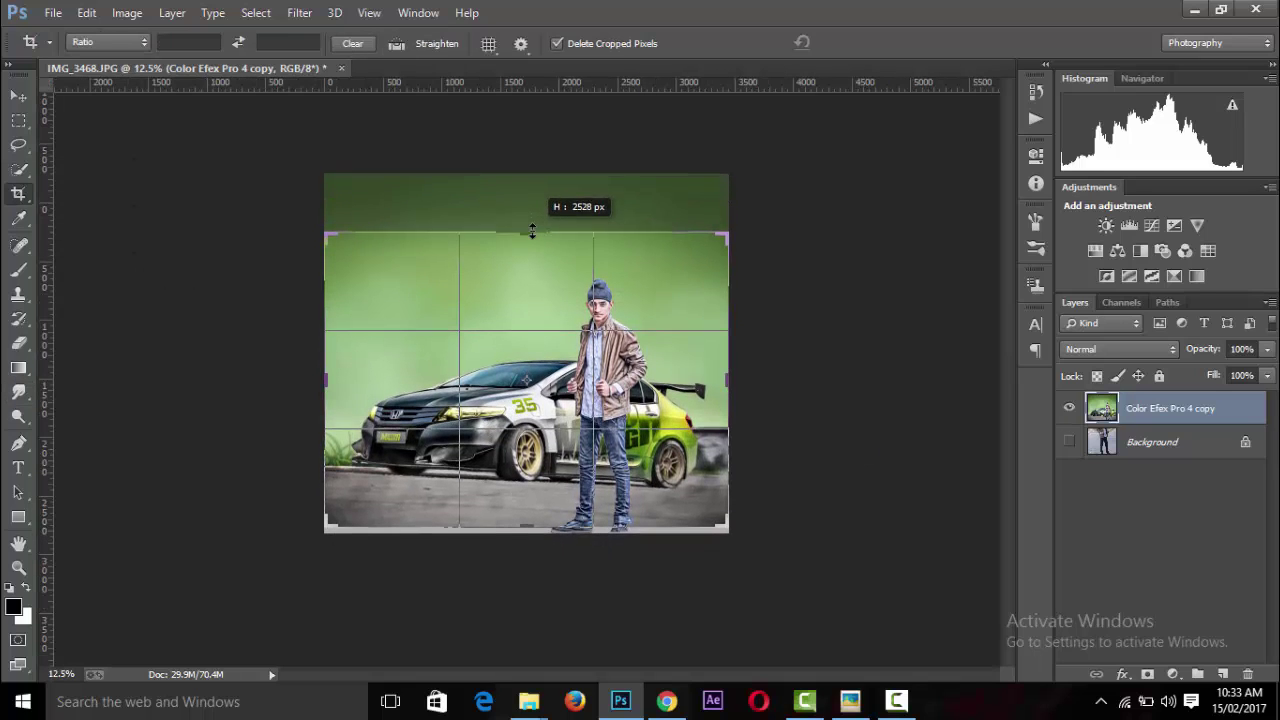
click(866, 42)
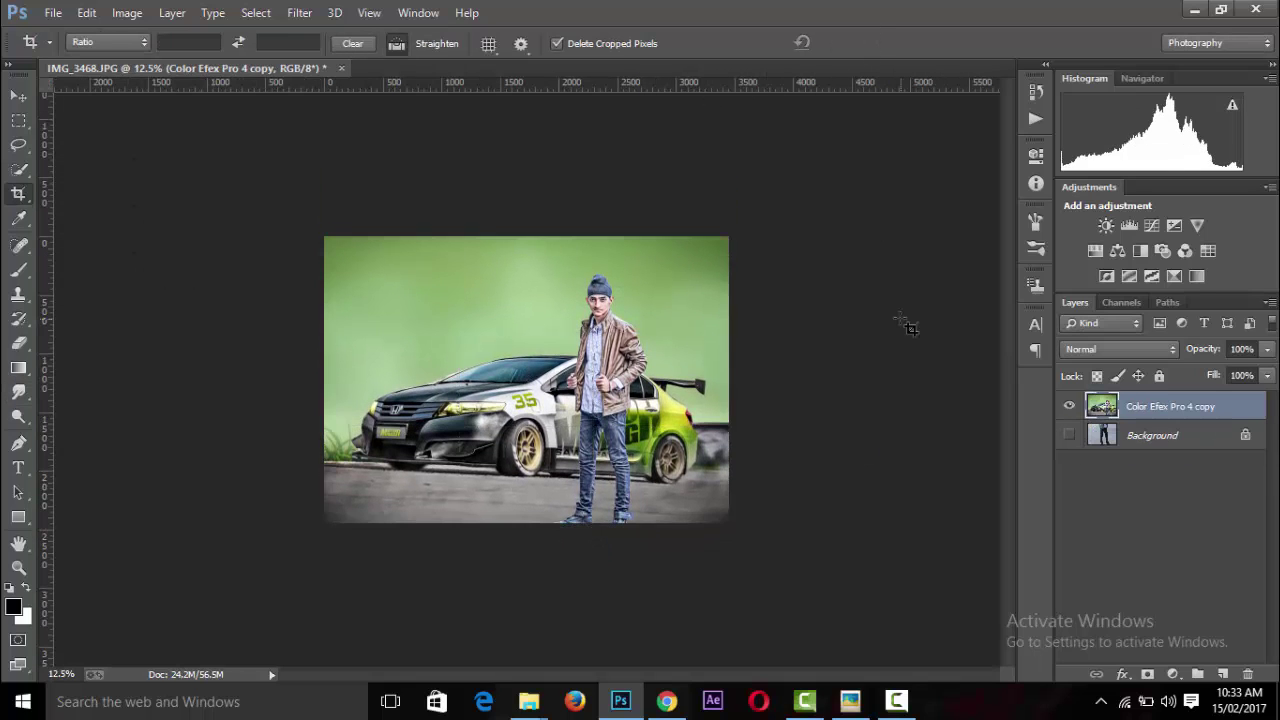
key(ctrl+minus)
key(ctrl+plus)
key(ctrl+plus)
key(ctrl+minus)
key(ctrl+minus)
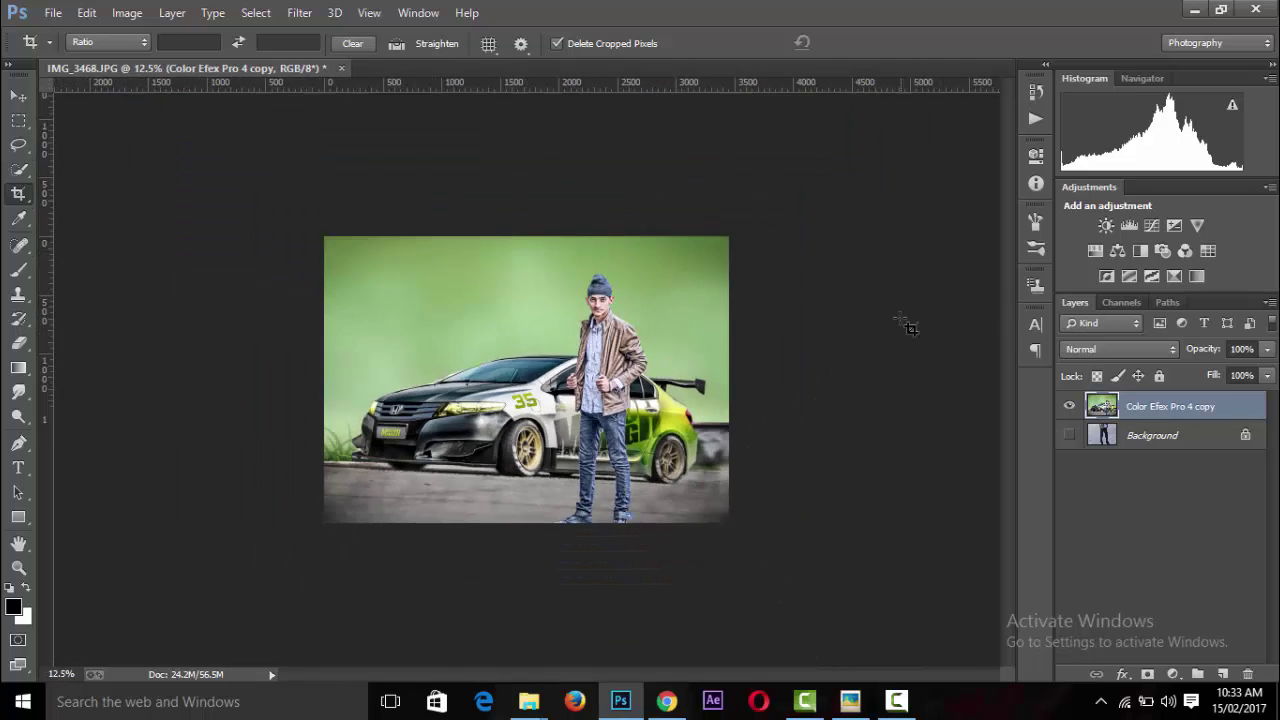
Step: Open the smoke stock image and drag it into the car photo
click(53, 12)
click(59, 54)
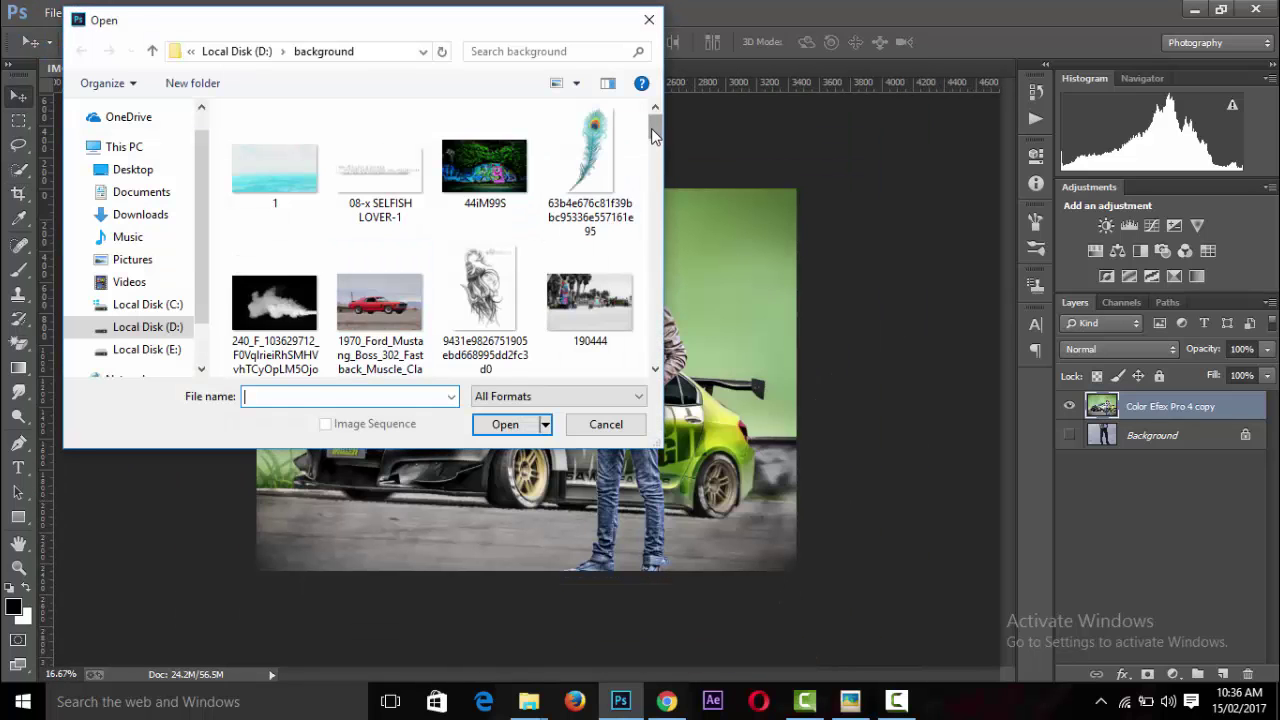
drag(651, 128, 653, 320)
click(590, 140)
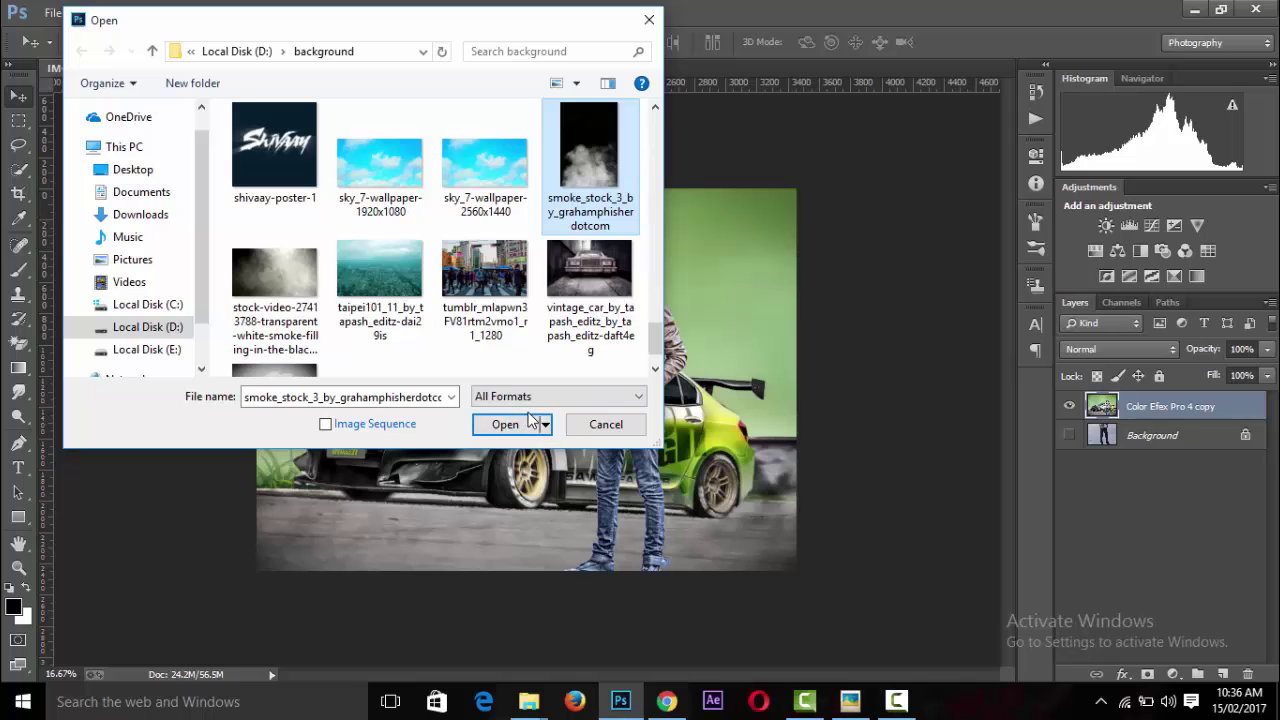
click(530, 420)
drag(269, 249, 715, 340)
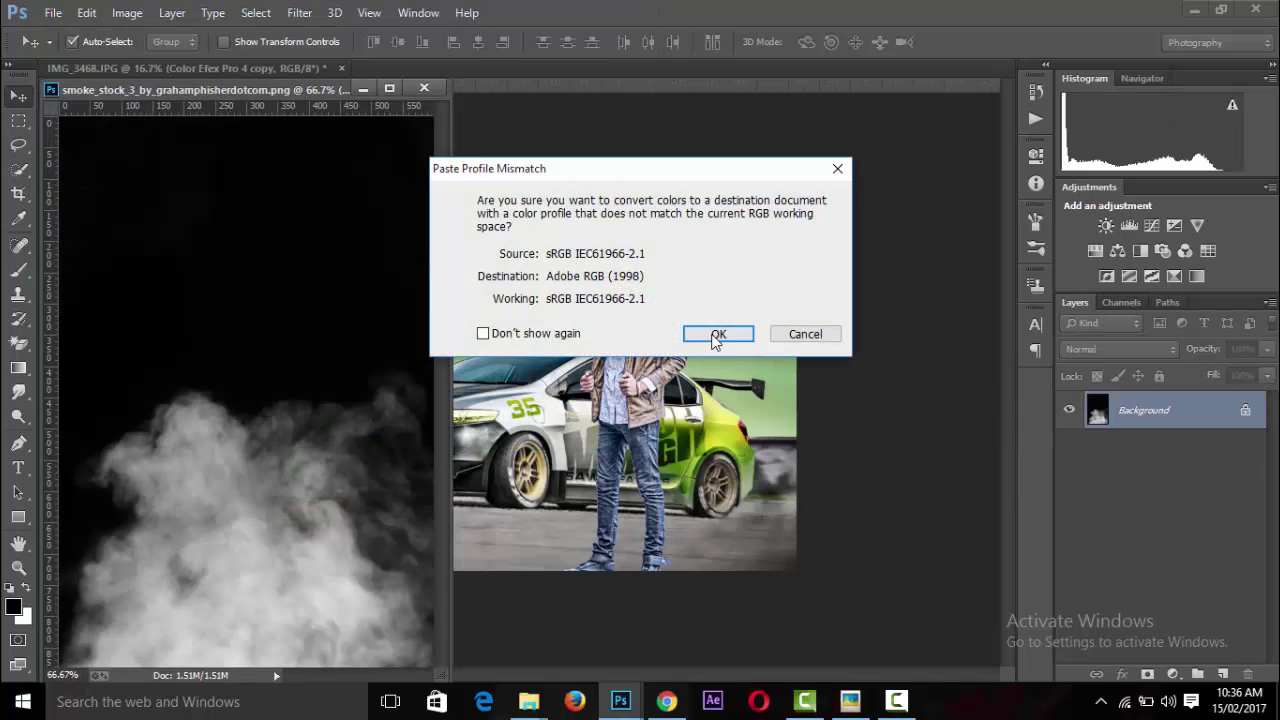
click(716, 336)
Step: Set the smoke to Screen, enlarge it, and place it by the man's feet and rear wheel
click(1110, 349)
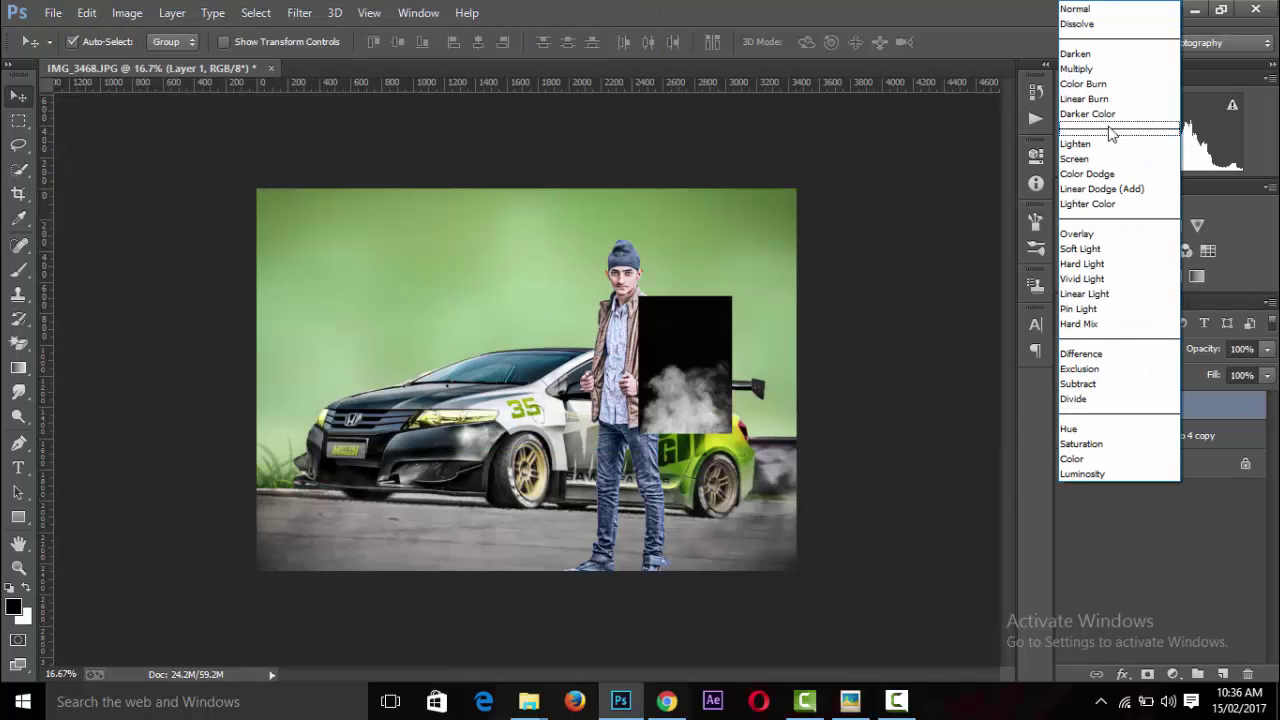
click(1075, 158)
drag(725, 395, 614, 540)
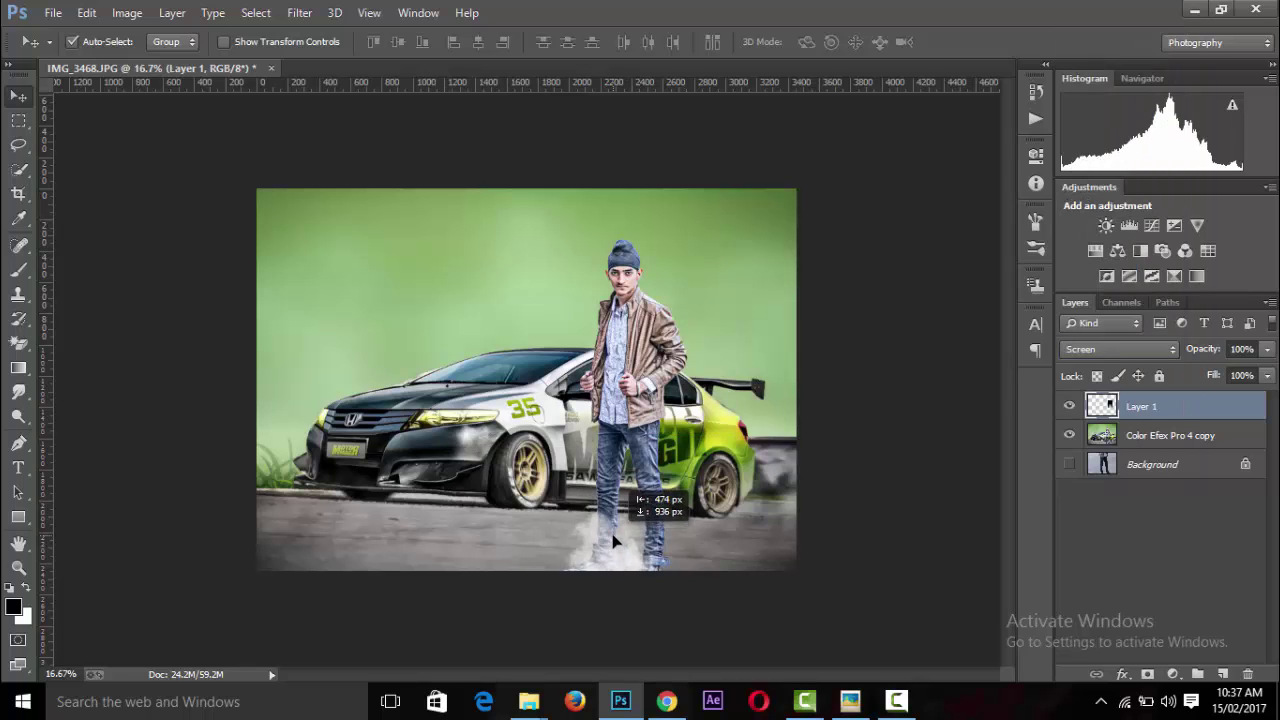
key(ctrl+t)
mouse_move(566, 446)
mouse_down()
mouse_move(508, 357)
mouse_move(485, 281)
mouse_up()
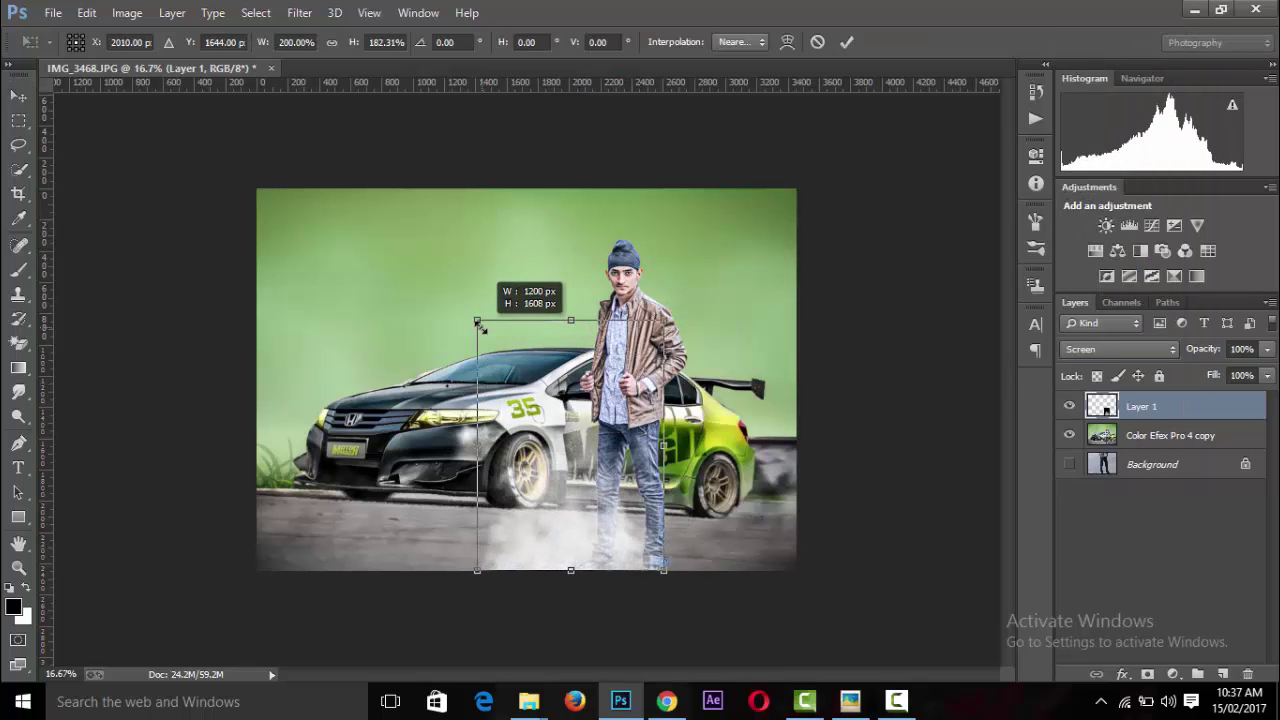
click(843, 43)
mouse_move(598, 538)
mouse_down()
mouse_move(757, 553)
mouse_move(745, 556)
mouse_up()
Step: Choose the Eraser with the textured 100 brush at 472 px size
click(18, 343)
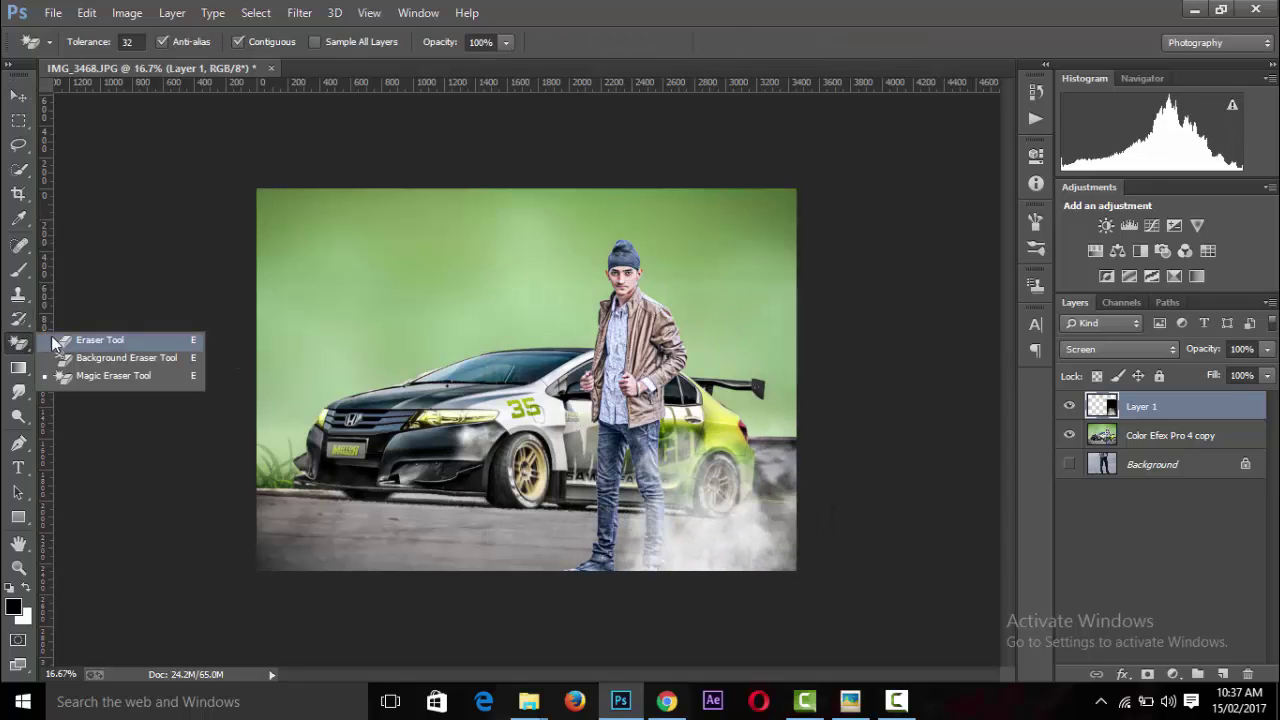
click(99, 44)
drag(213, 199, 216, 252)
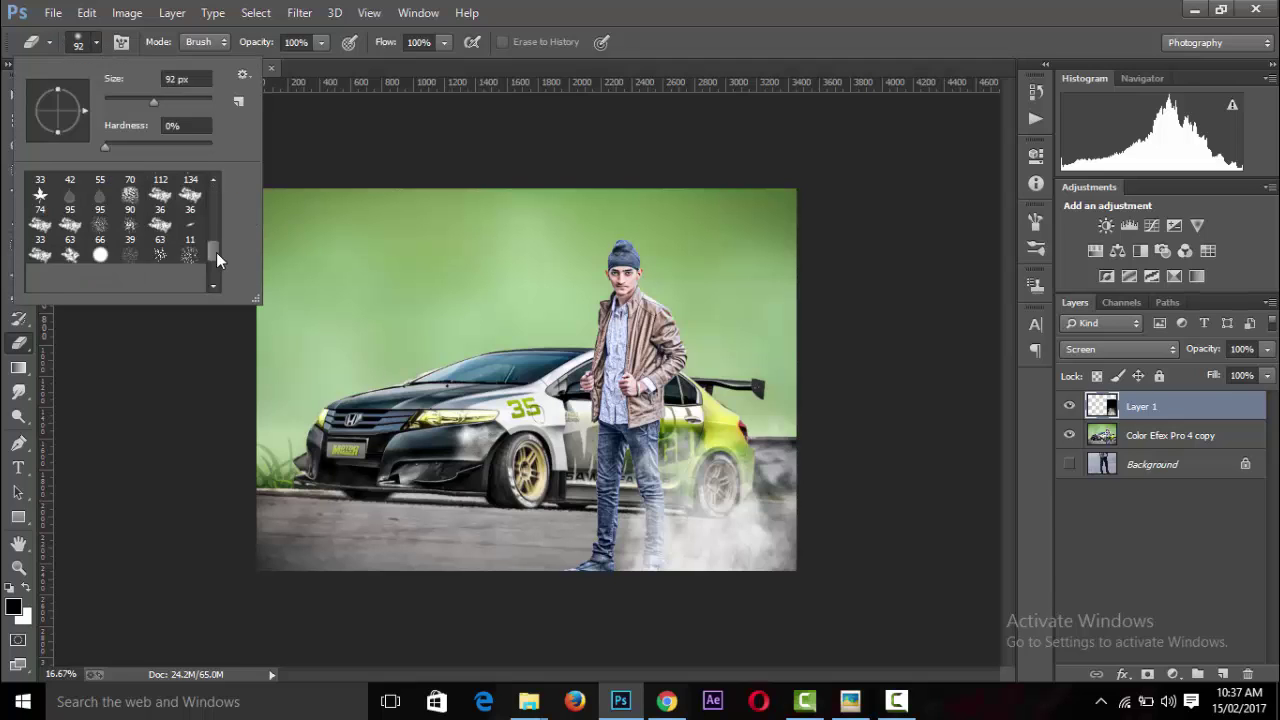
click(130, 243)
click(188, 99)
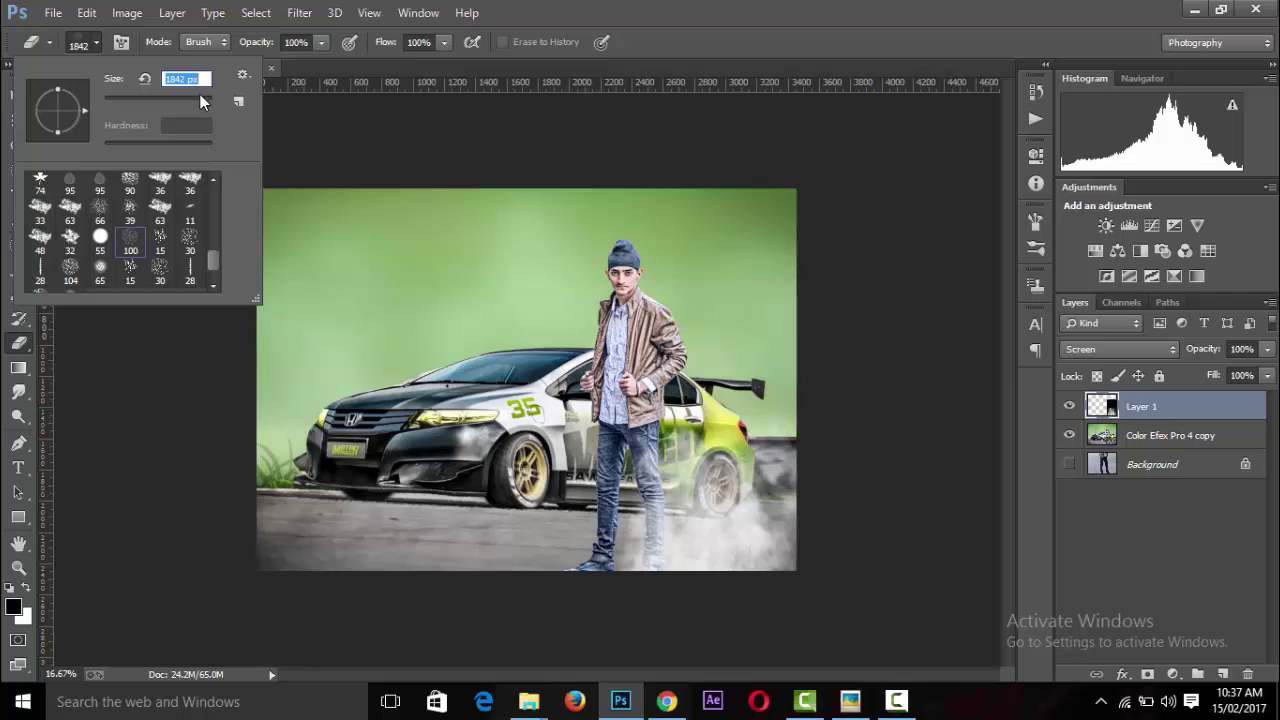
text(472)
key(Return)
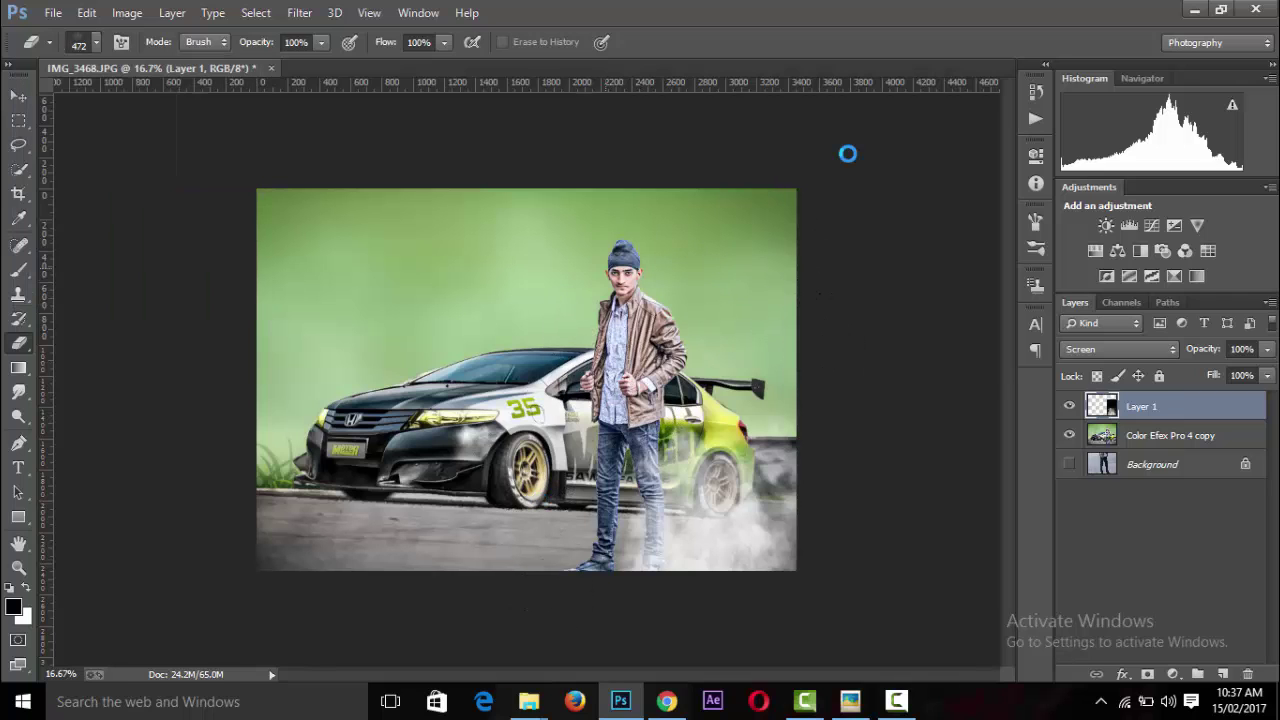
Step: Merge all layers into a single Layer 1 and launch the Camera Raw filter
key(alt+bracketleft)
key(ctrl+minus)
key(ctrl+minus)
key(ctrl+minus)
key(ctrl+plus)
key(ctrl+plus)
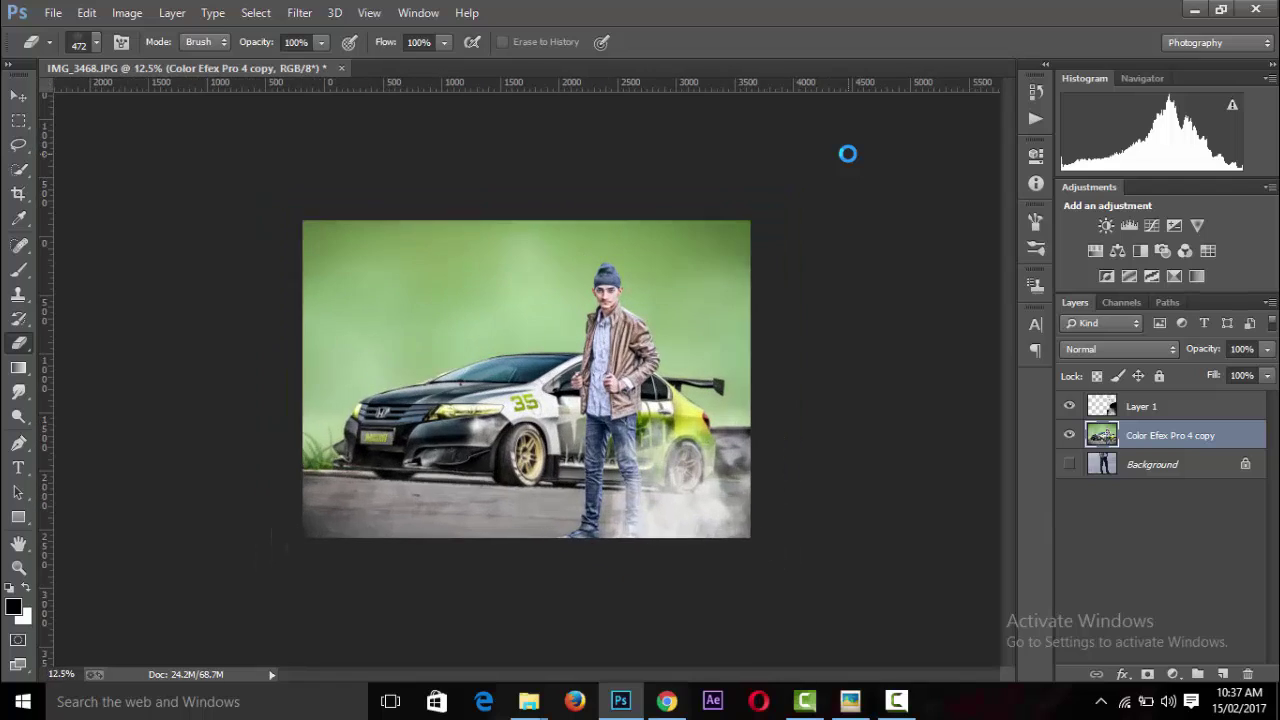
key(ctrl+plus)
key(ctrl+plus)
key(ctrl+minus)
key(ctrl+minus)
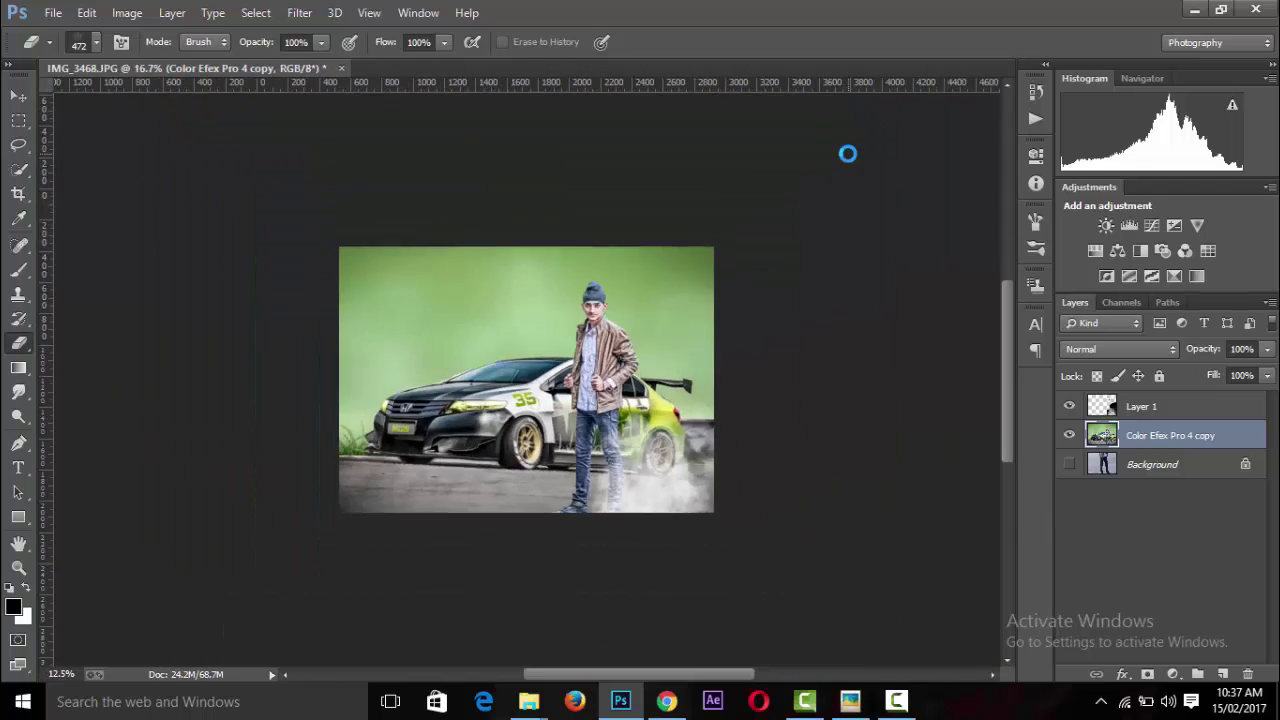
key(ctrl+minus)
shift+click(1200, 466)
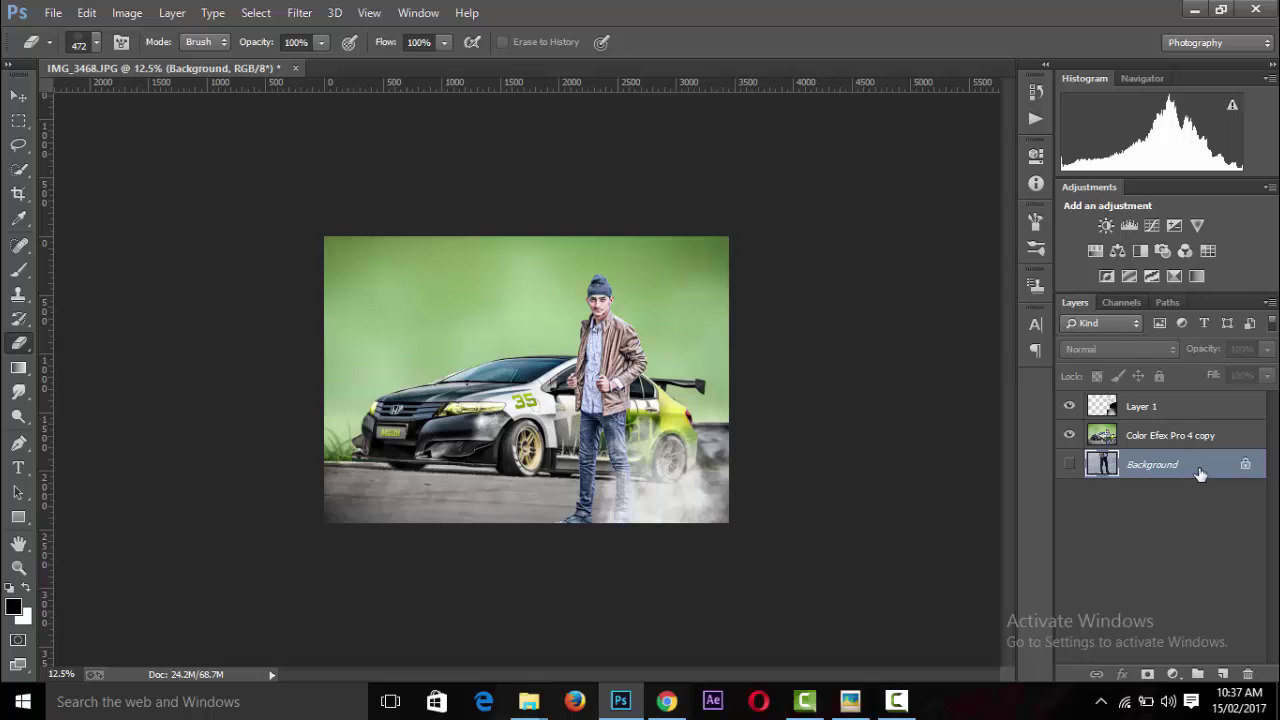
shift+click(1197, 411)
right_click(1197, 411)
click(866, 537)
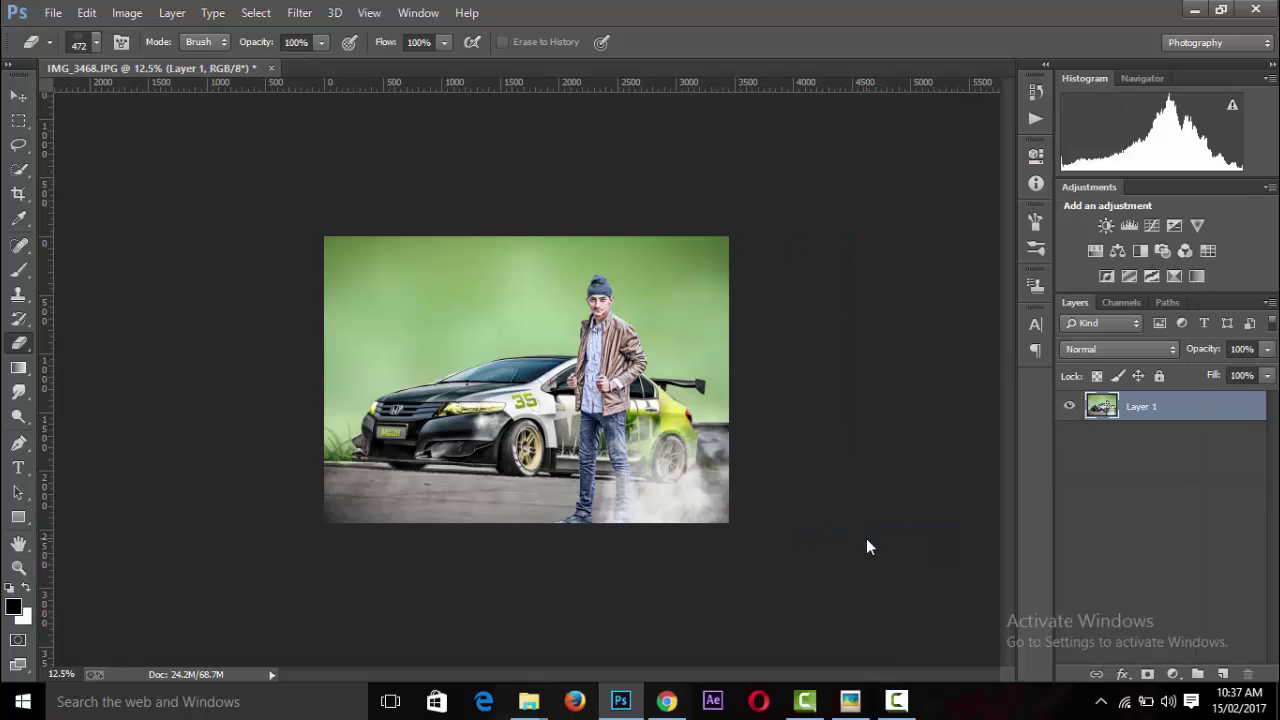
click(299, 12)
click(335, 122)
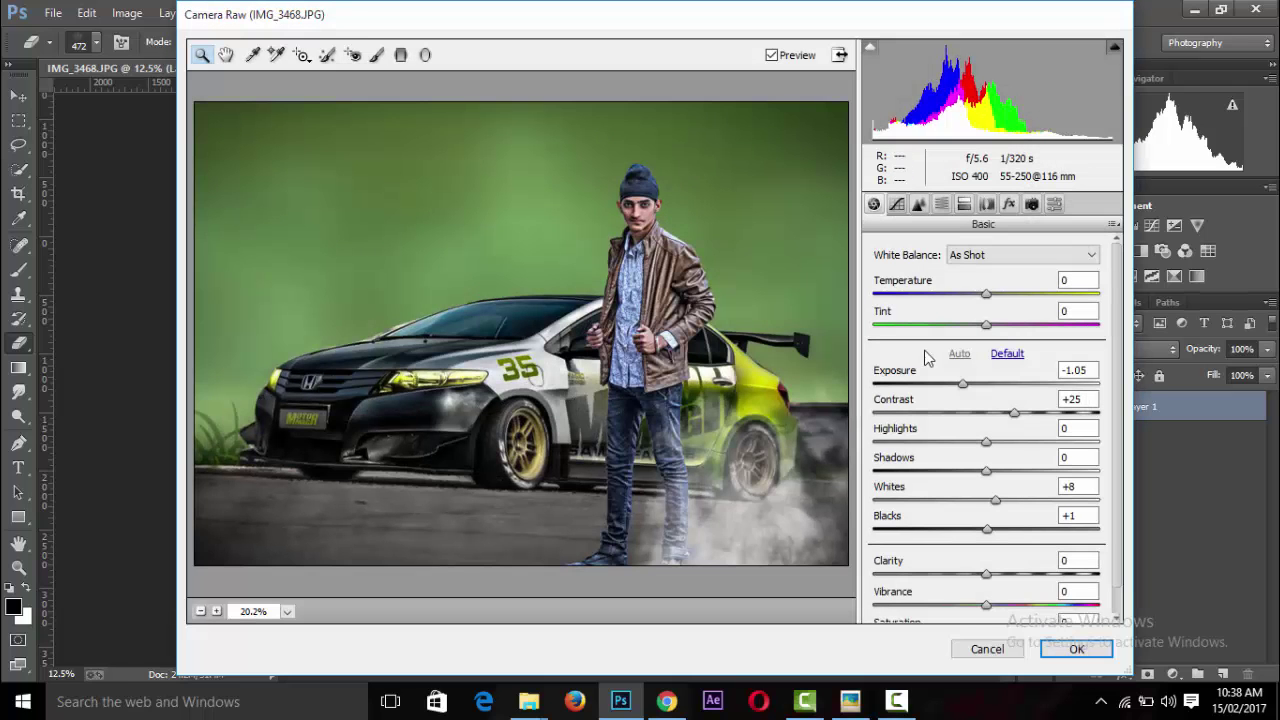
Step: Reset basic adjustments, then set Clarity +48, darker Blacks, Shadows +40 and lower Highlights
click(1007, 354)
drag(1030, 582, 1041, 583)
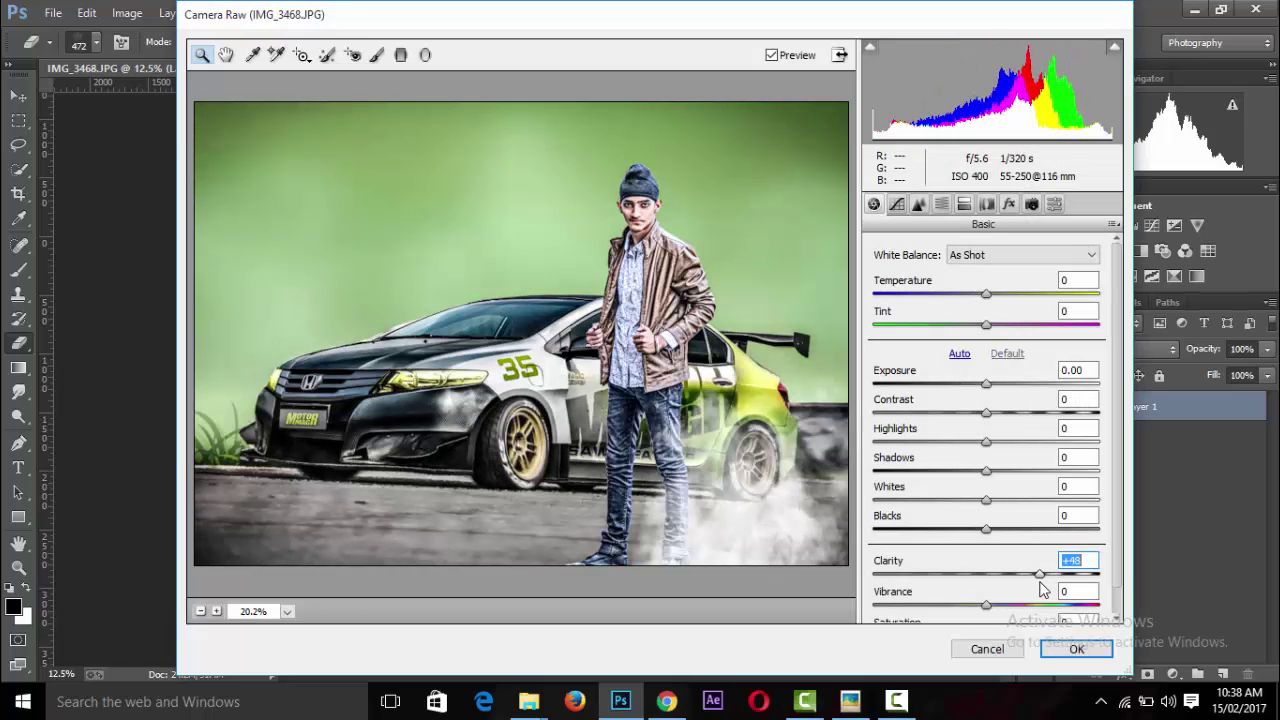
alt+click(798, 509)
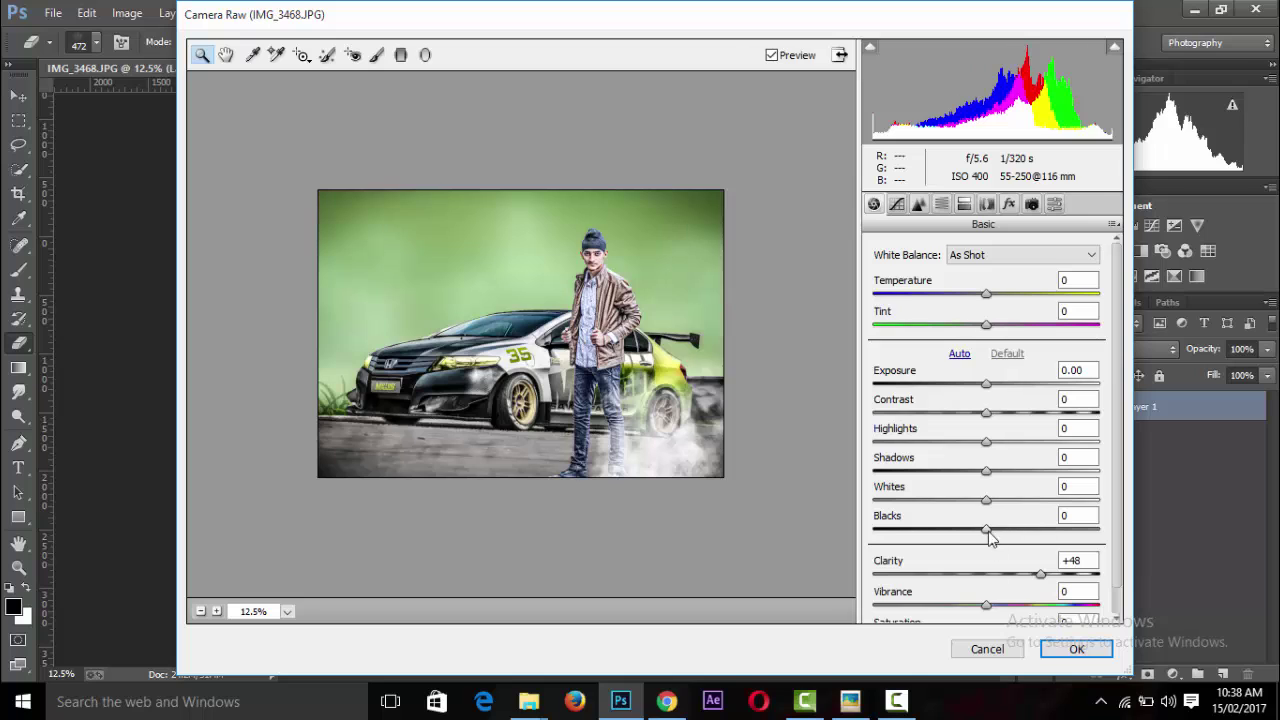
drag(988, 537, 960, 535)
mouse_move(1010, 471)
mouse_down()
mouse_move(1031, 468)
mouse_move(952, 442)
mouse_up()
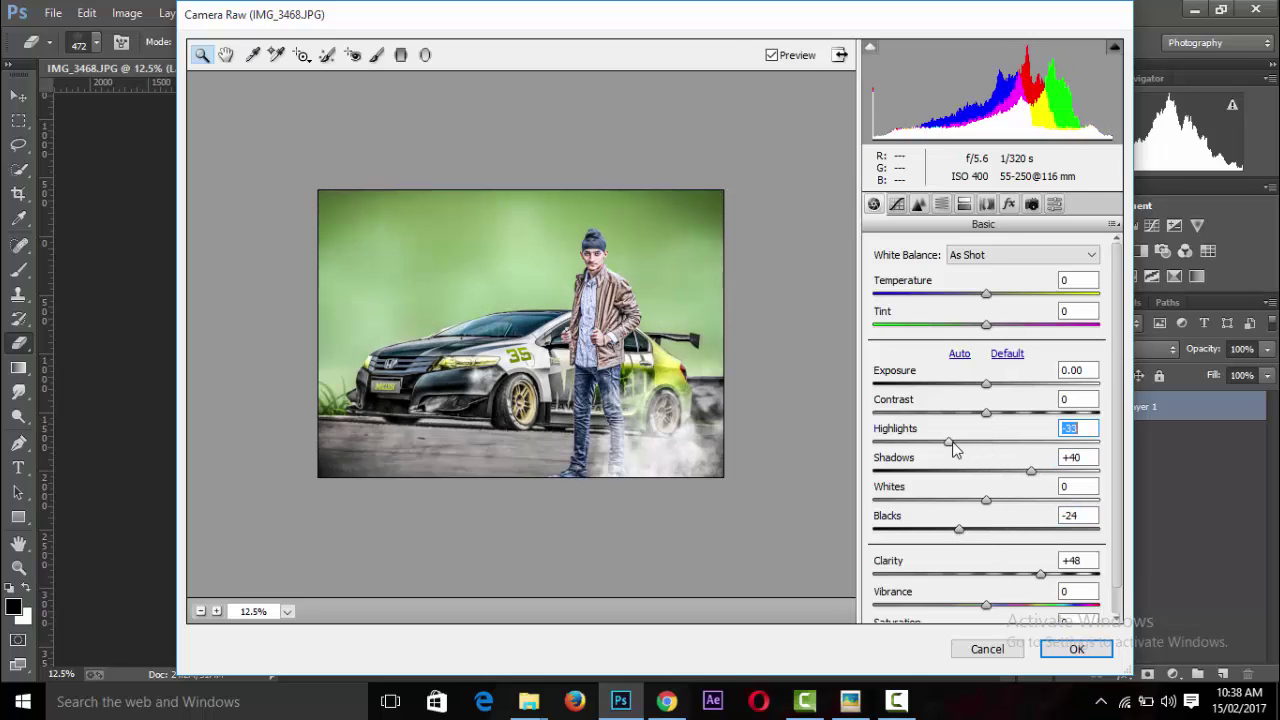
Step: Lower the tone curve Highlights to -17 and Lights to -13
click(902, 208)
drag(968, 545, 970, 577)
click(817, 510)
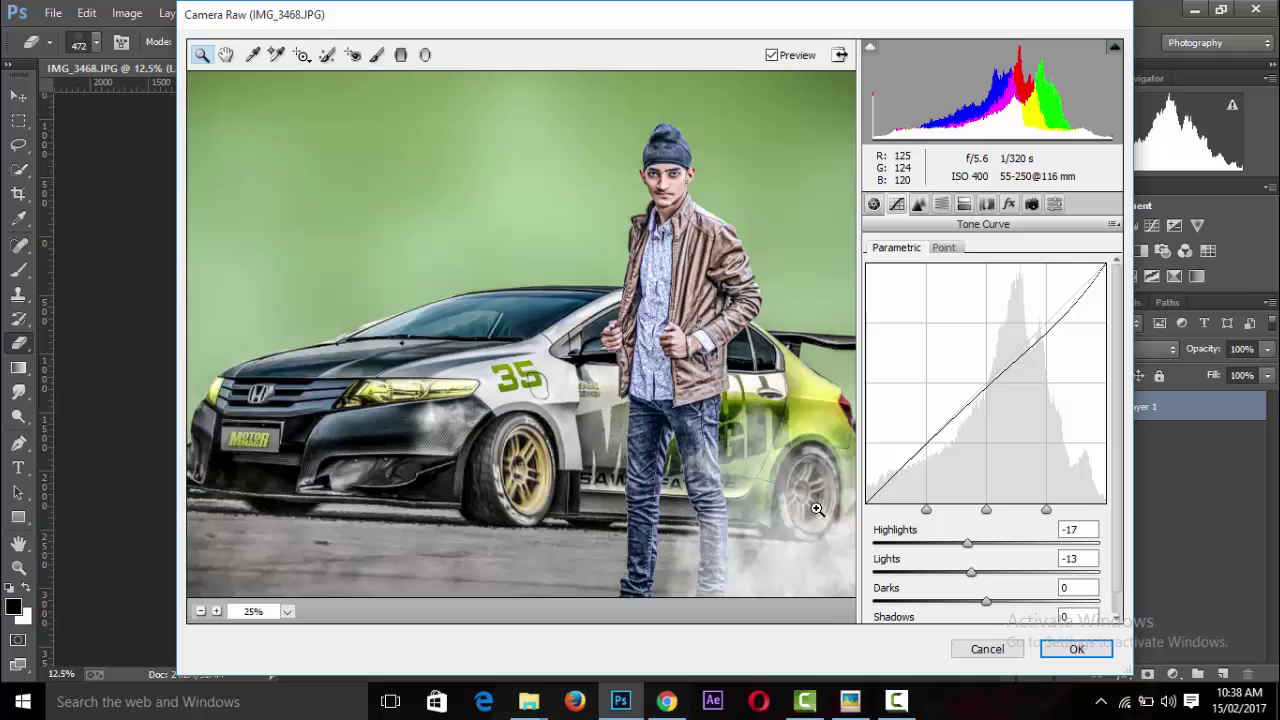
alt+click(817, 510)
Step: Raise Blues saturation to +57 and Oranges luminance to +46
click(941, 204)
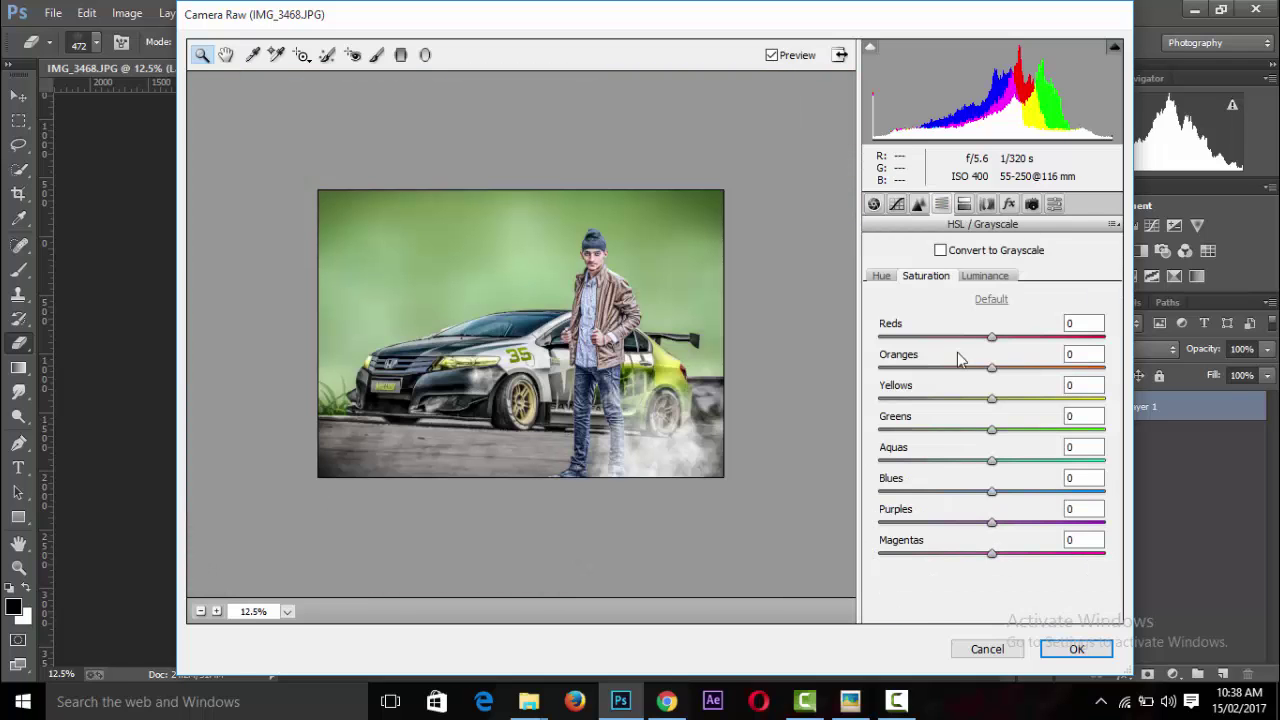
drag(1018, 498, 1088, 500)
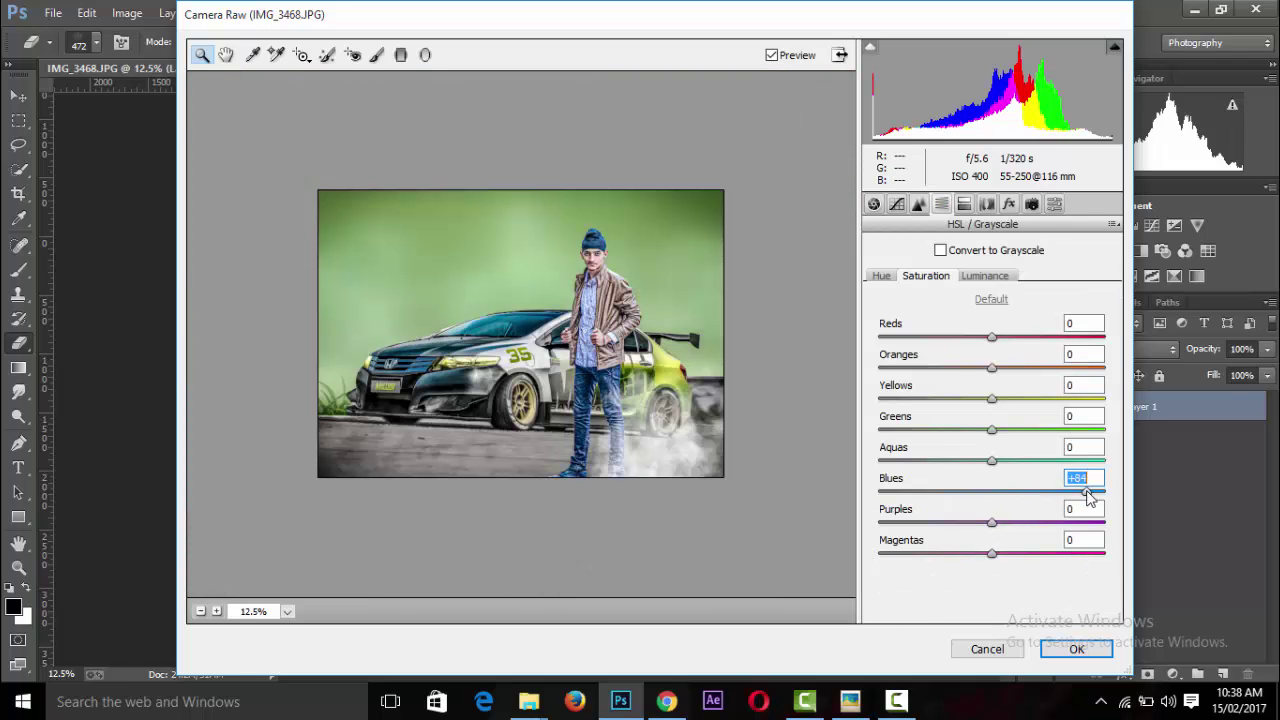
click(842, 436)
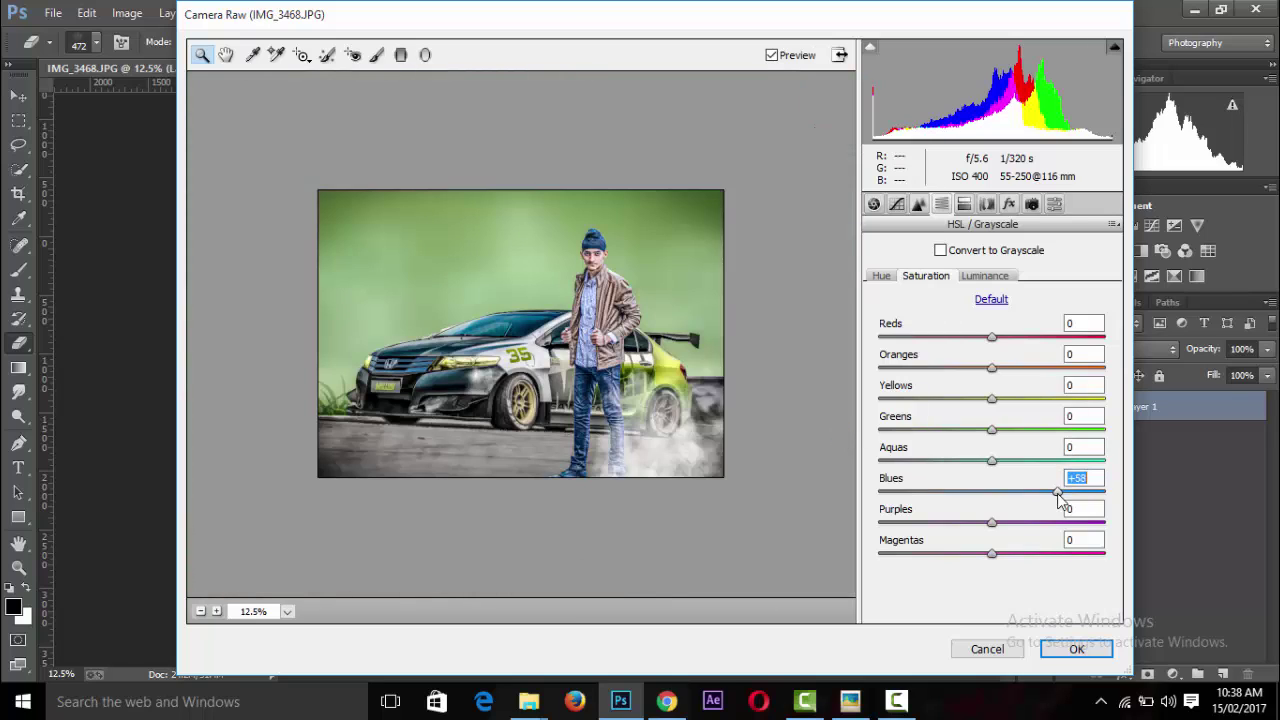
text(+57)
click(871, 437)
click(983, 277)
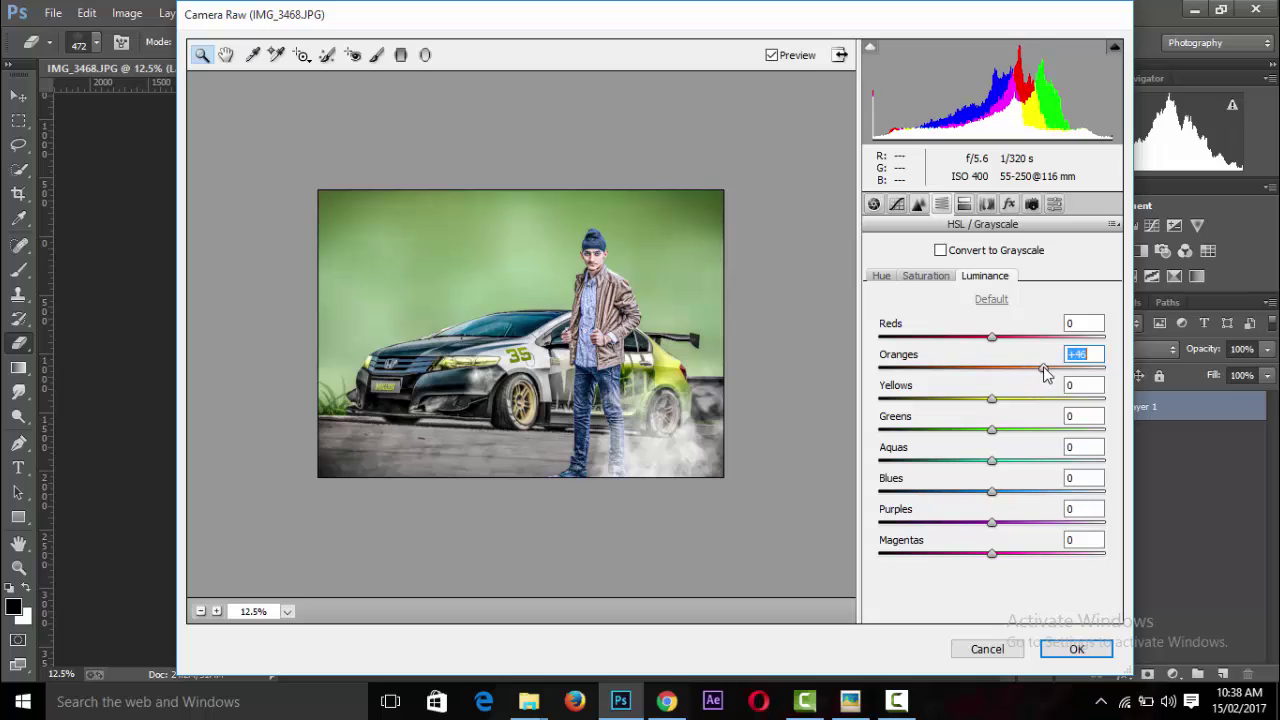
click(871, 364)
Step: Apply the Camera Raw adjustments and zoom in on the photo
click(1078, 648)
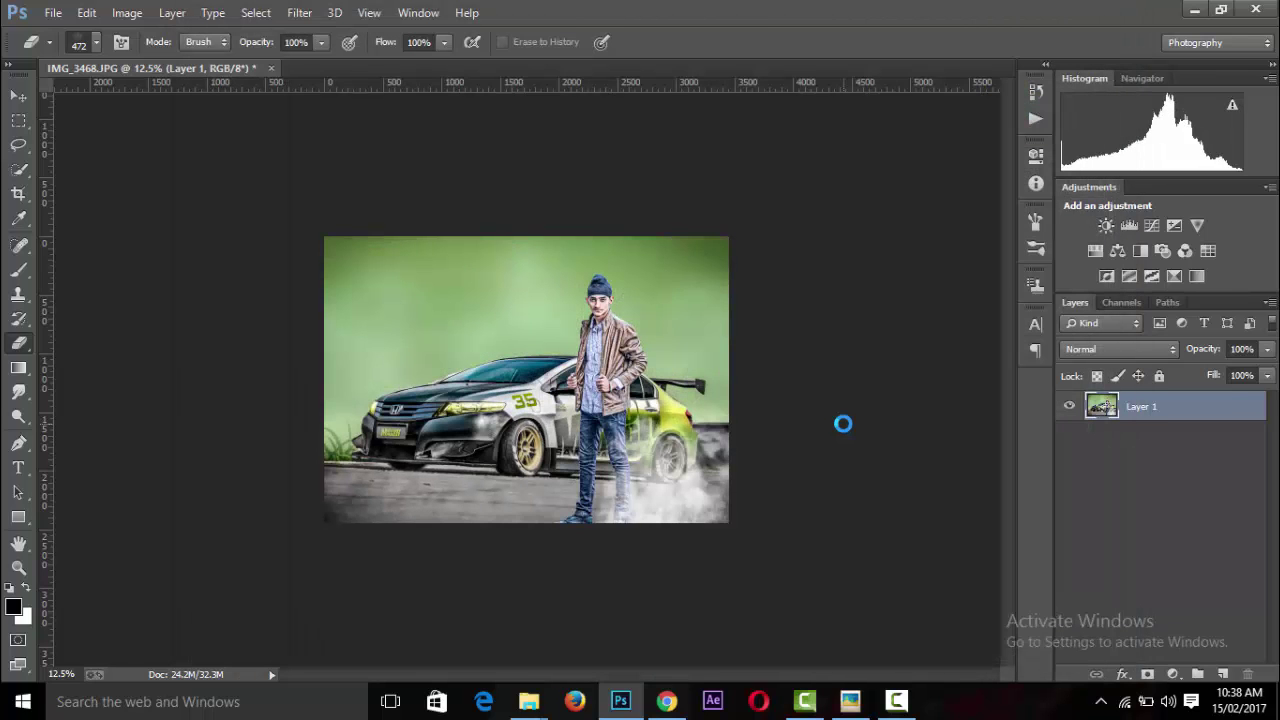
key(ctrl+plus)
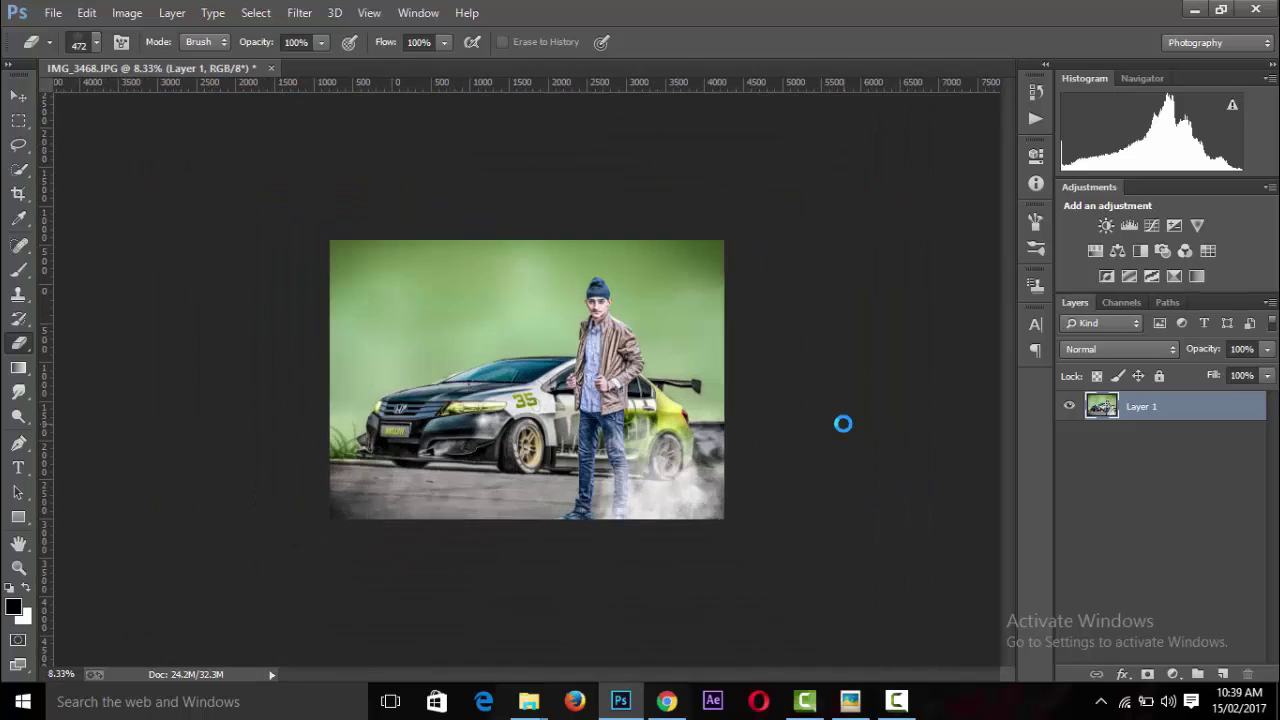
key(ctrl+plus)
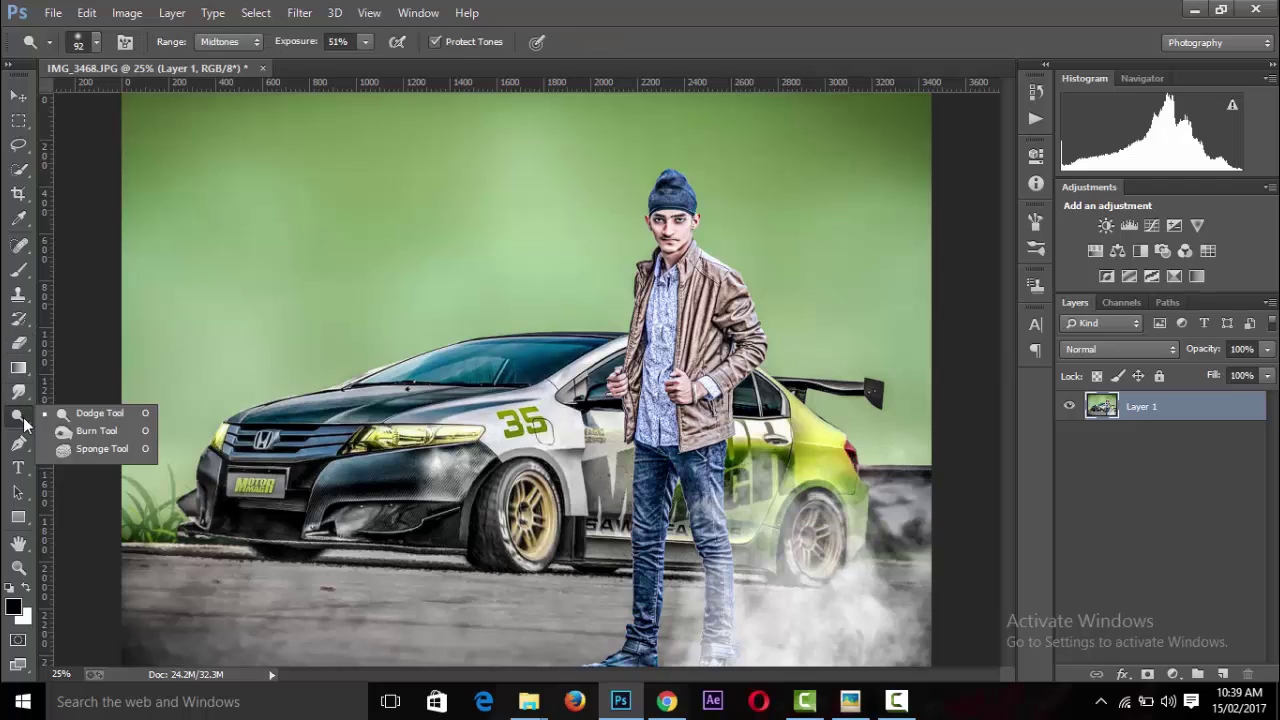
Step: Burn the man's jeans, shirt and jacket darker with a ~198 px Burn brush at 100% exposure
drag(18, 416, 80, 434)
click(99, 42)
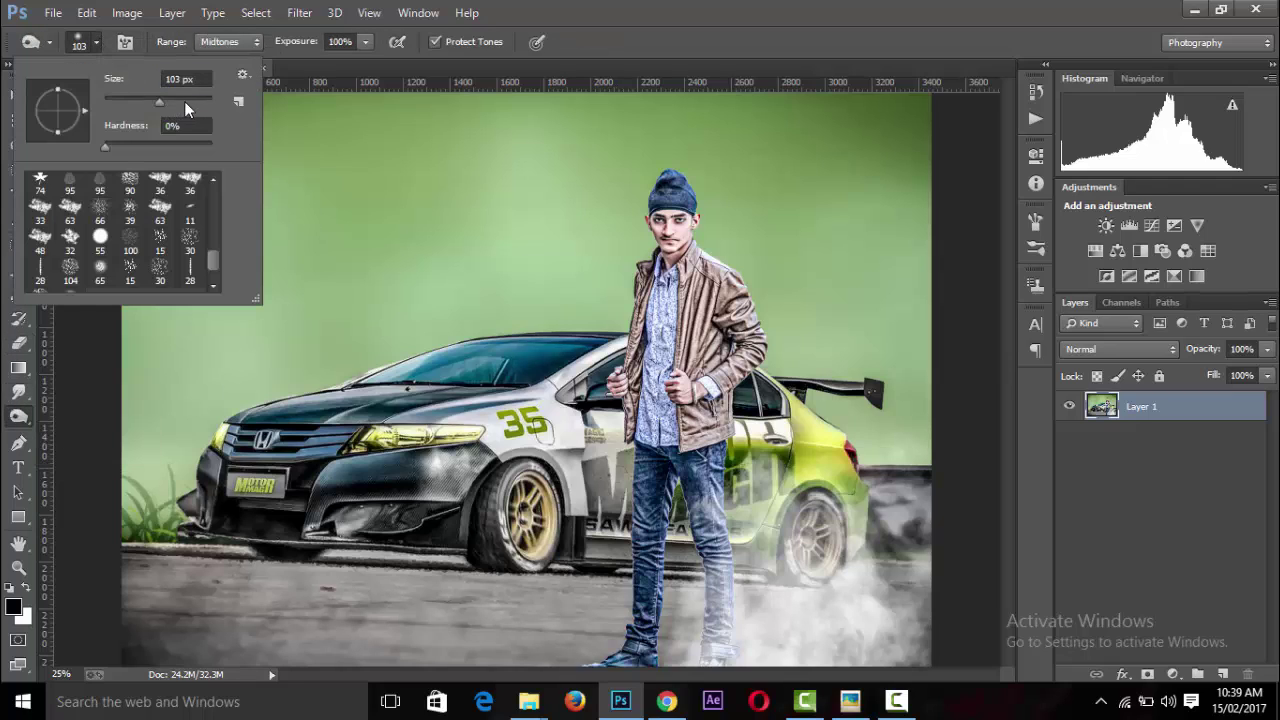
click(648, 554)
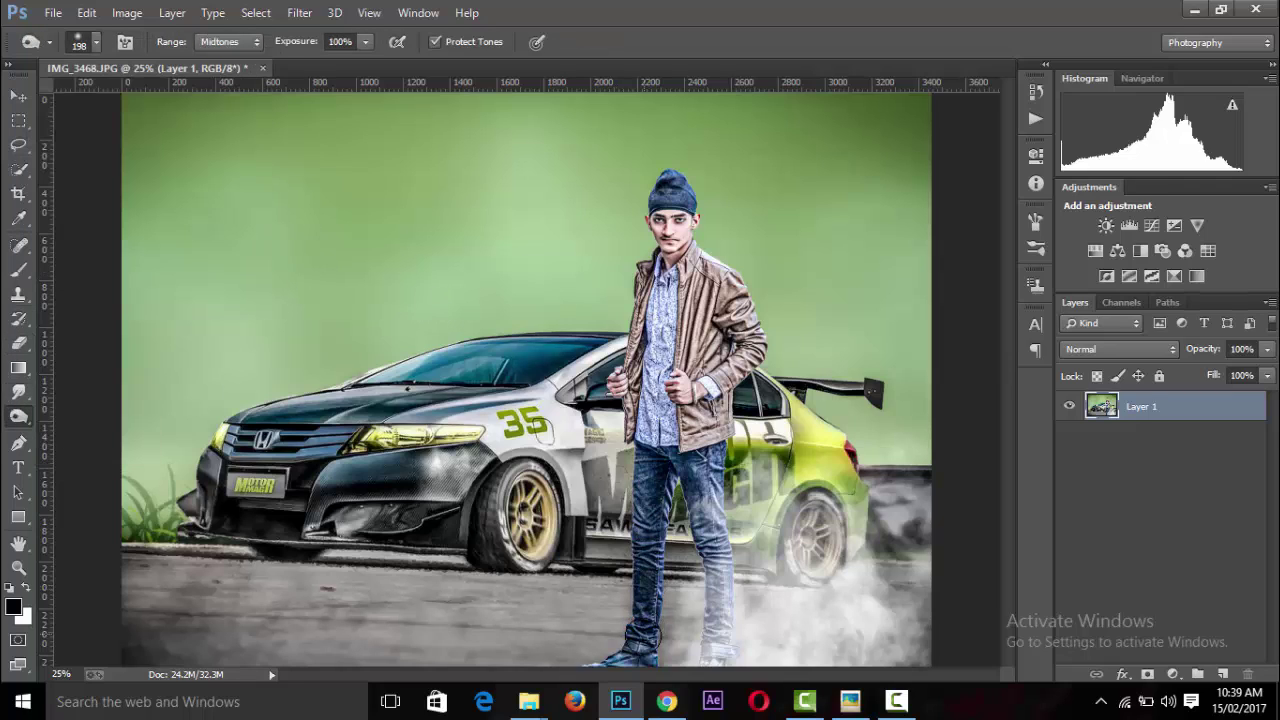
drag(707, 527, 711, 607)
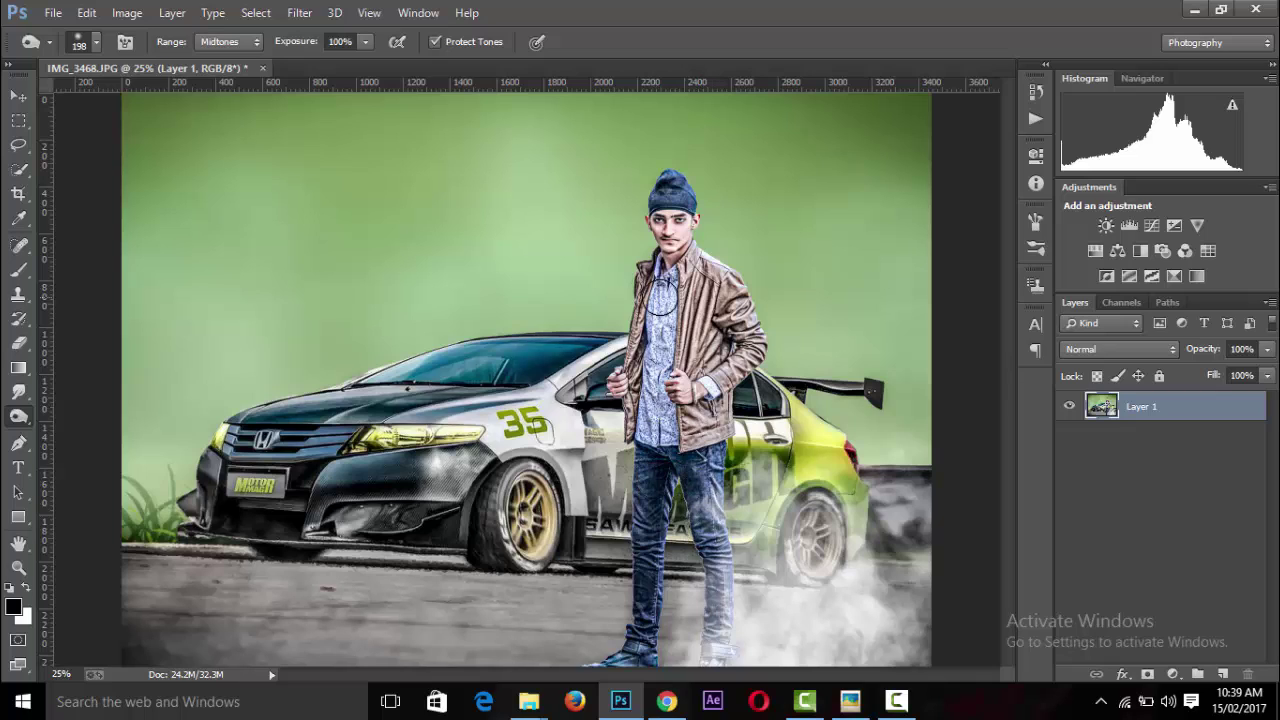
drag(663, 293, 657, 396)
drag(722, 283, 743, 343)
key(ctrl+minus)
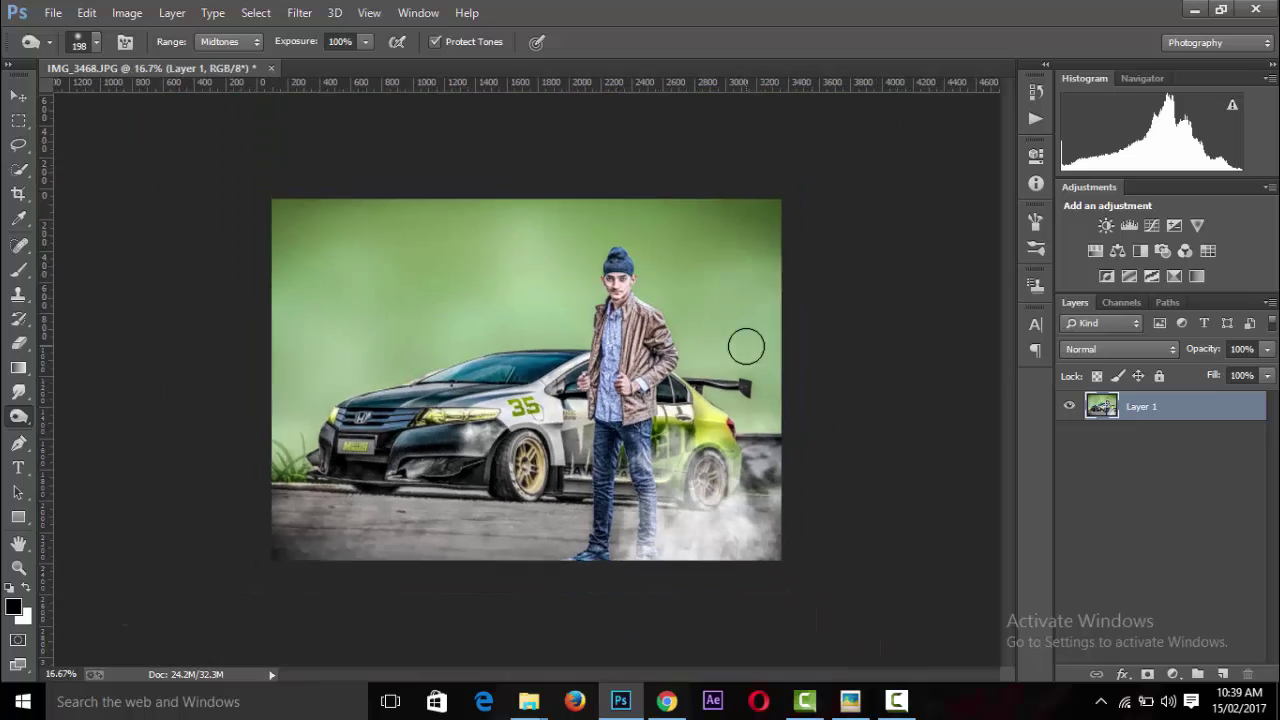
key(ctrl+minus)
key(ctrl+minus)
Step: Add a Selective Color layer that adds +9 Black to the Blacks range
key(ctrl+plus)
click(1173, 674)
click(1130, 651)
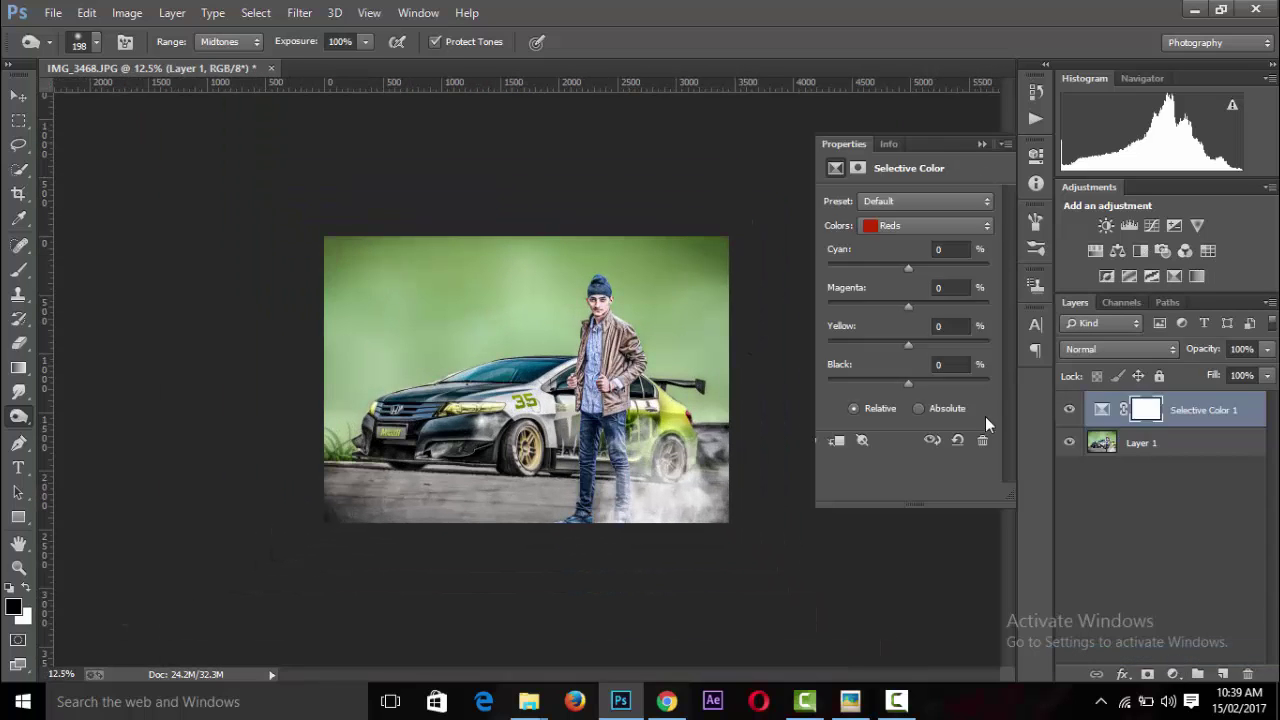
click(925, 225)
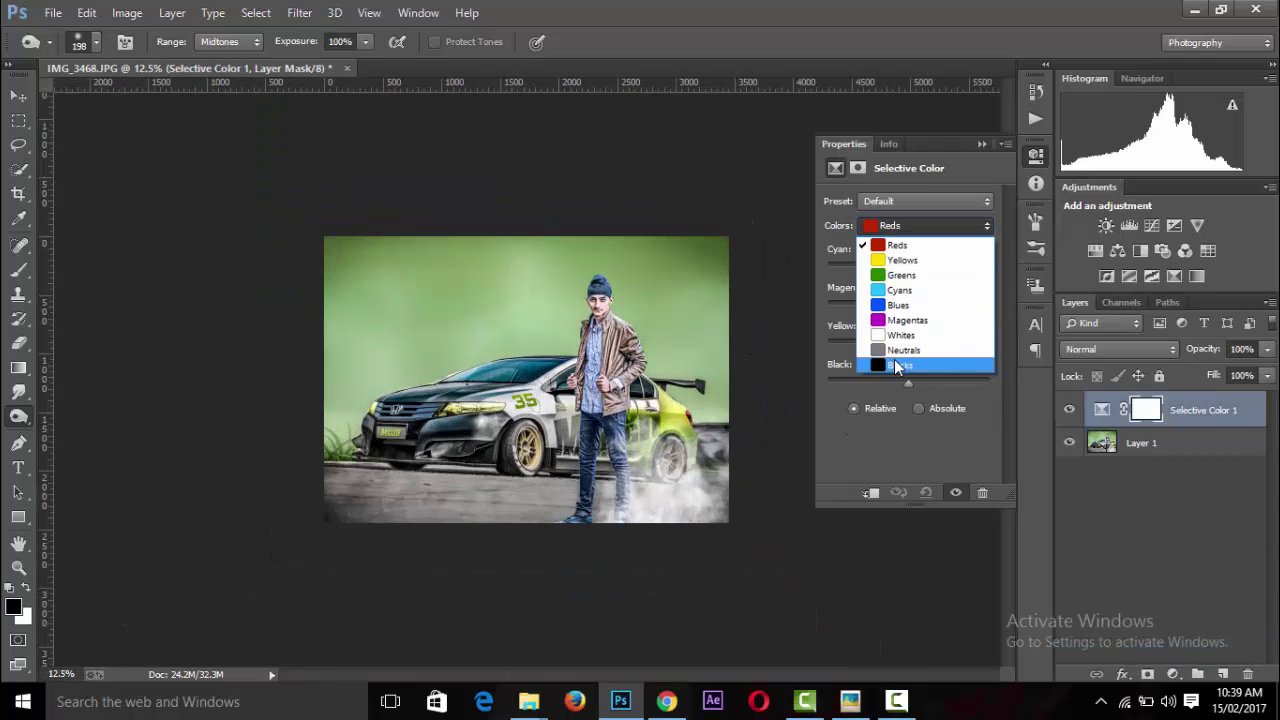
click(894, 359)
drag(908, 383, 914, 386)
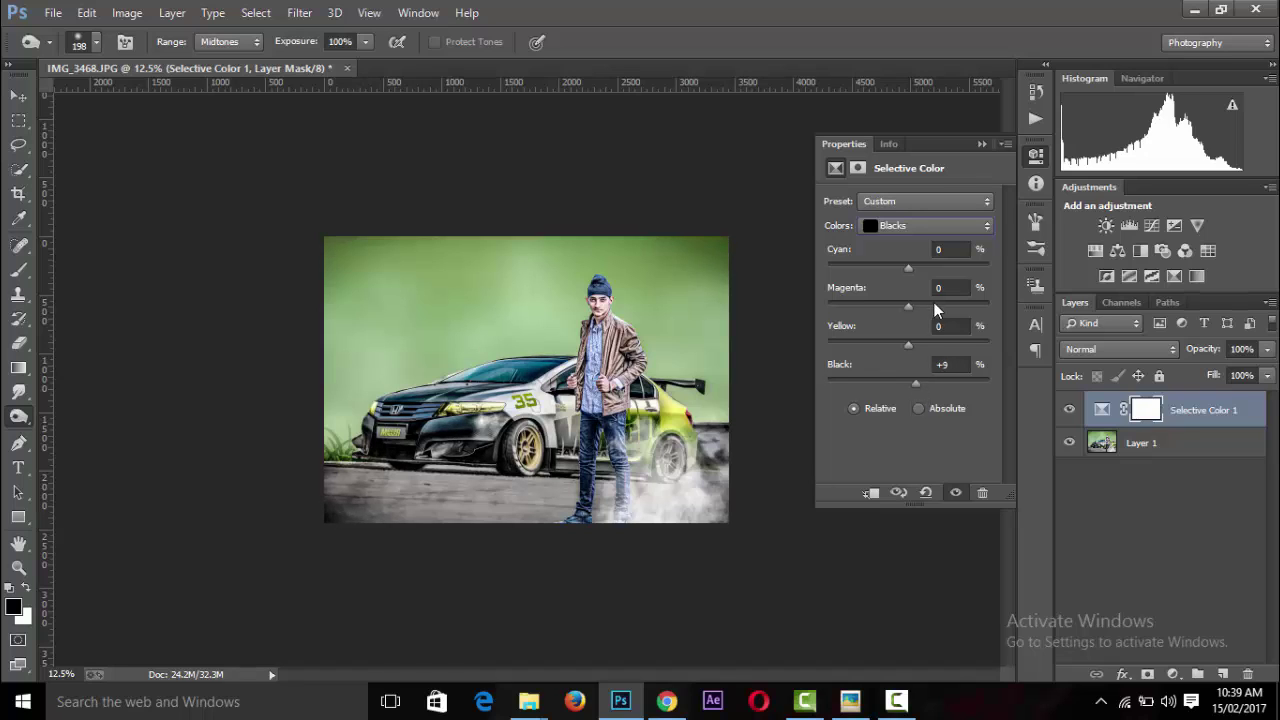
click(996, 145)
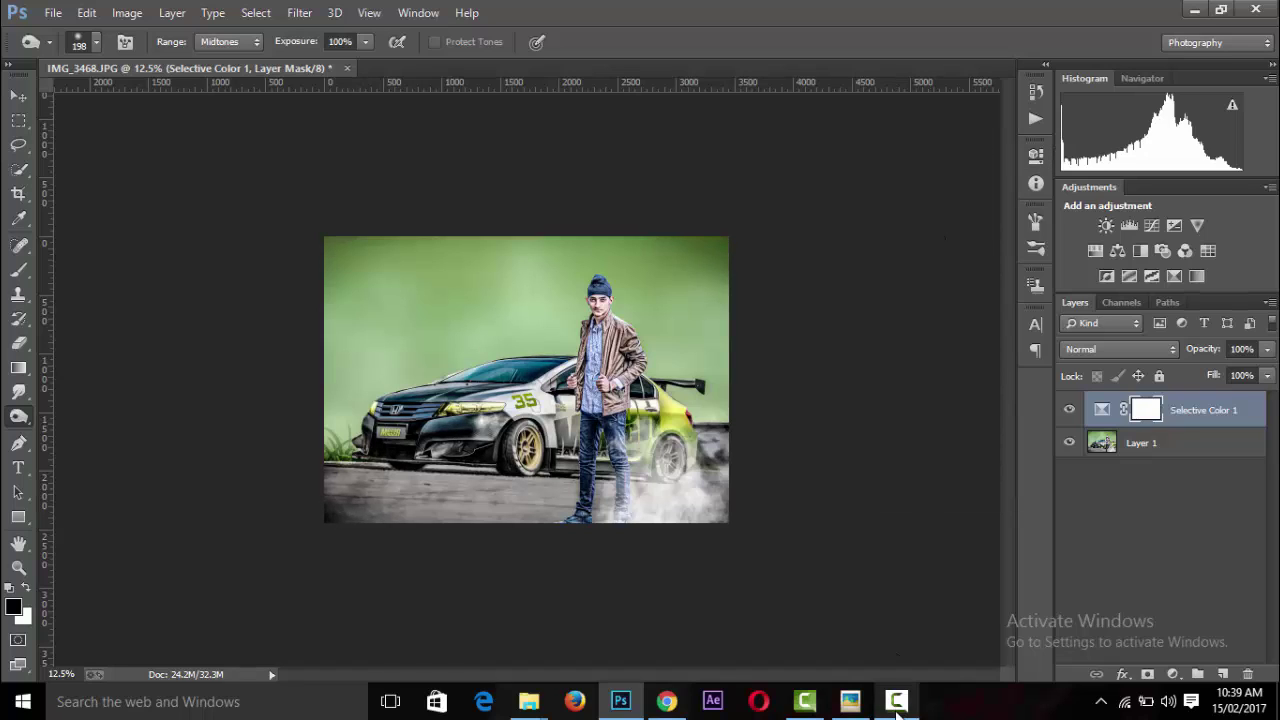
Step: Add a Photo Filter adjustment layer and try the Orange, Underwater, Deep Blue and Blue filters
click(1172, 674)
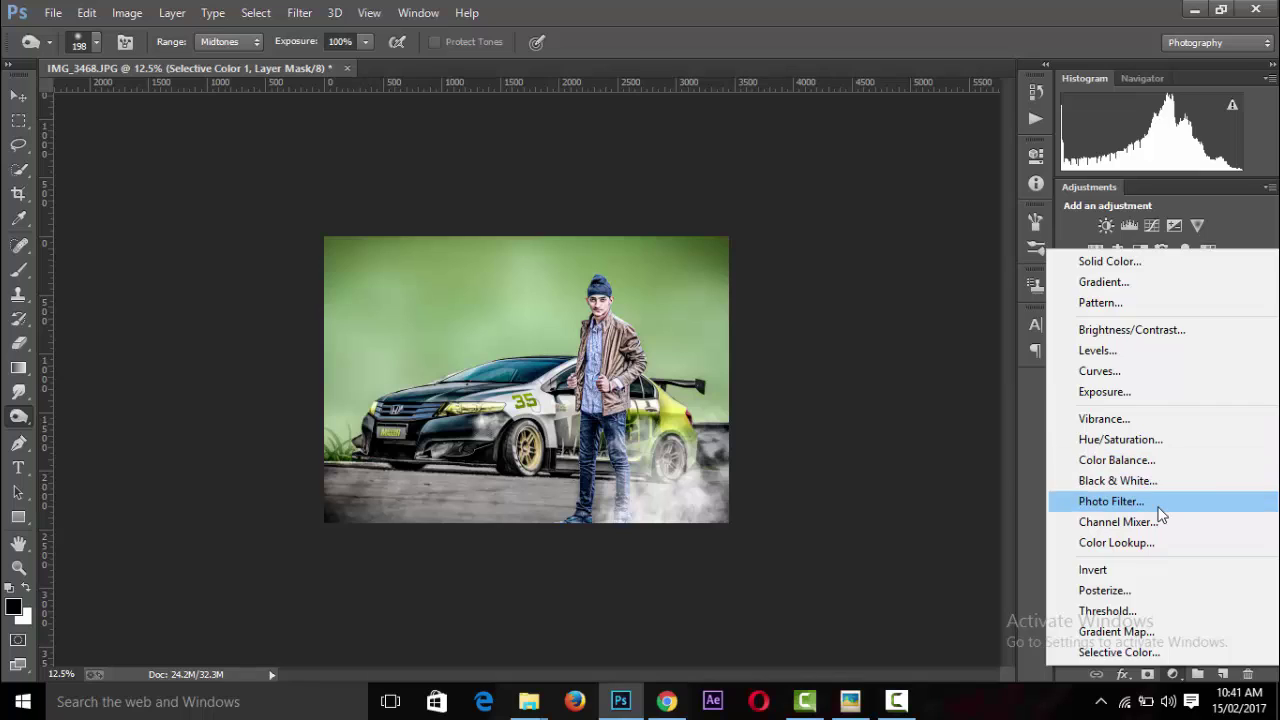
click(1158, 506)
click(933, 203)
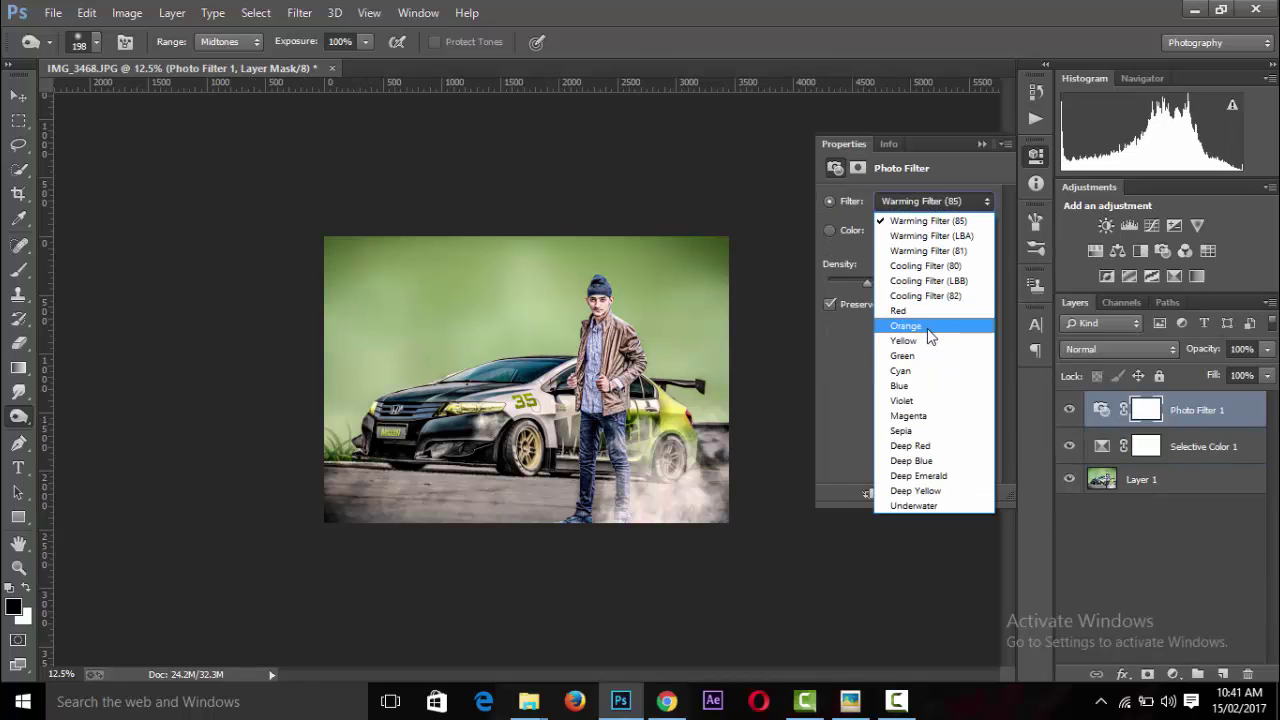
click(910, 326)
click(961, 203)
click(919, 503)
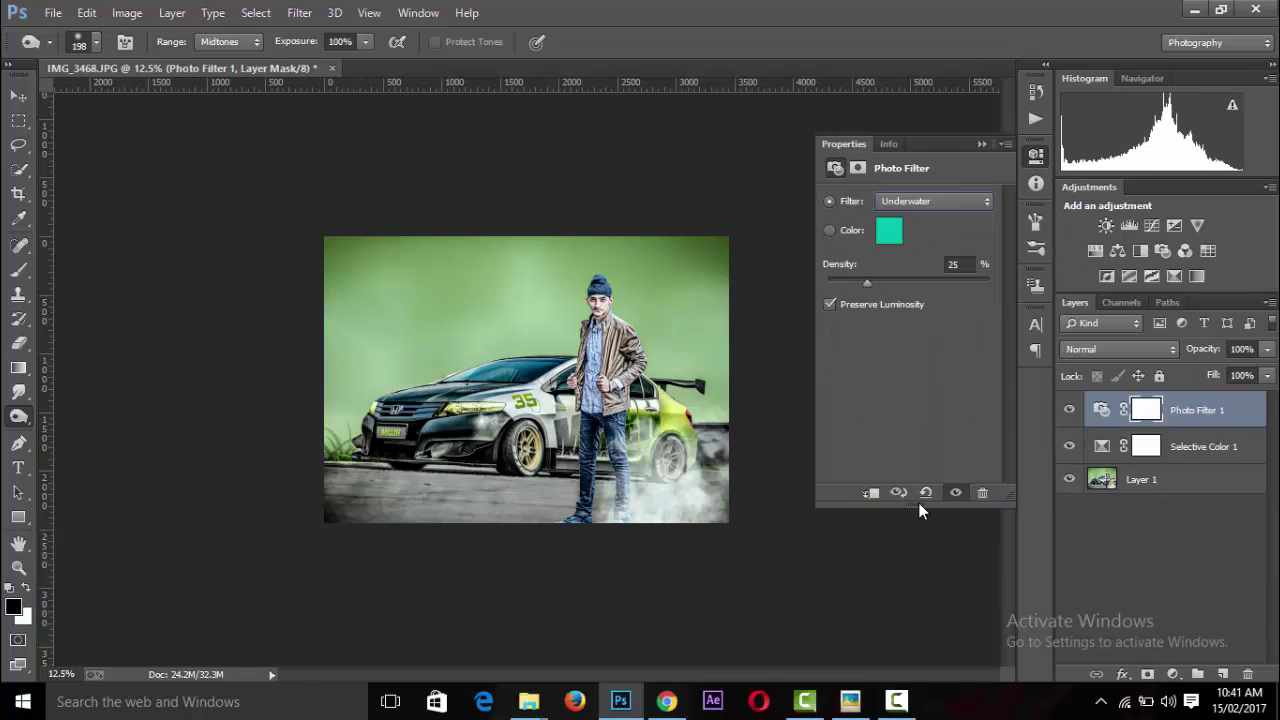
click(962, 204)
click(935, 462)
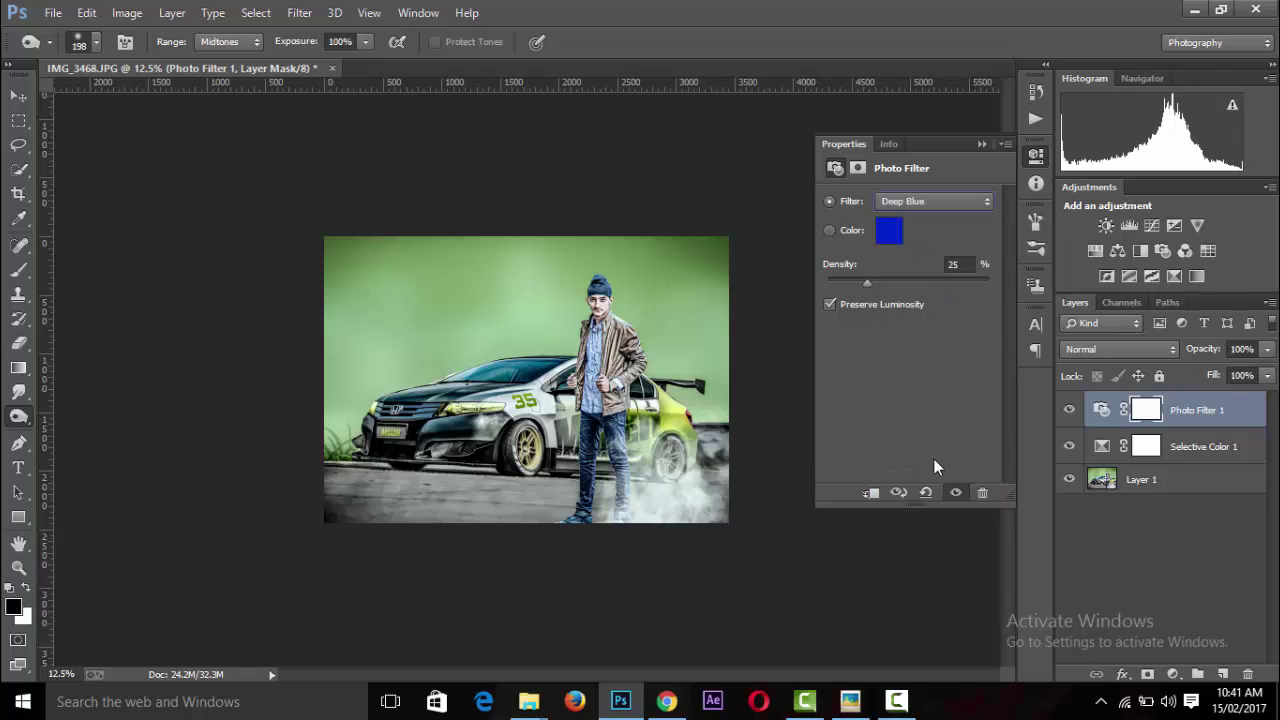
click(985, 202)
click(905, 386)
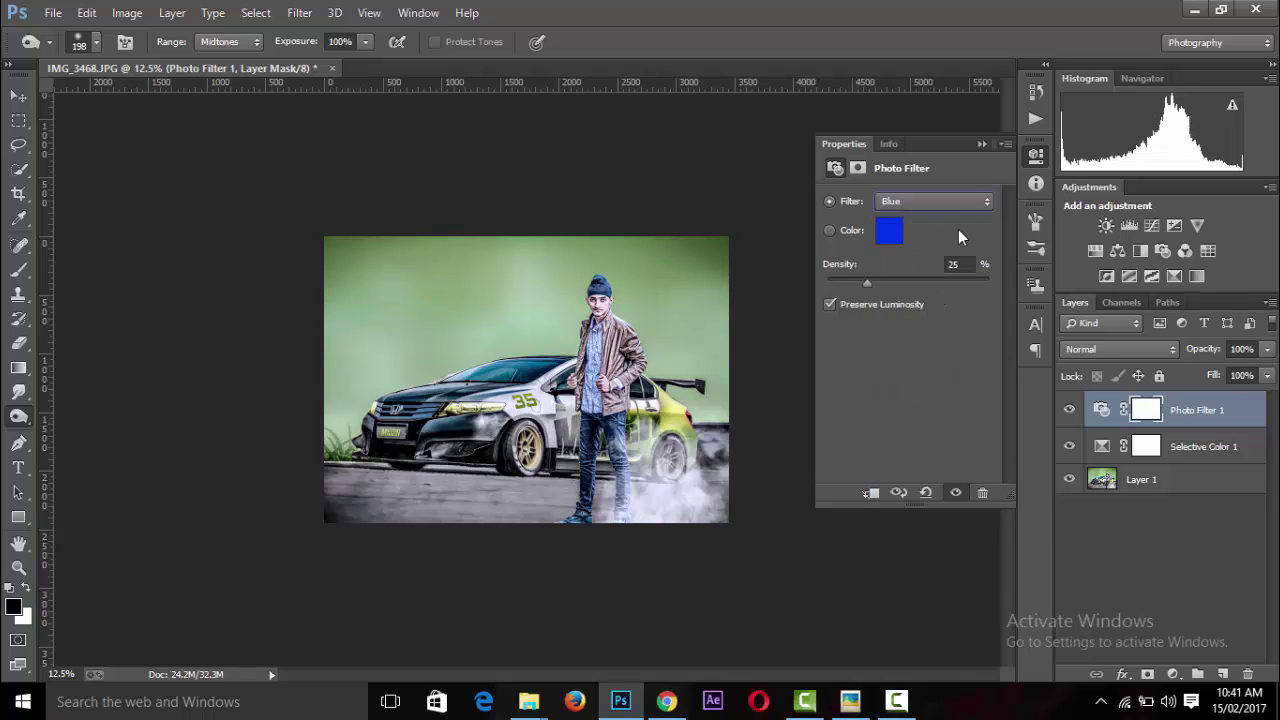
Step: Compare the Yellow, Warming (81), (LBA), (85) and Red filters, then settle on Orange
click(962, 205)
click(903, 340)
click(945, 202)
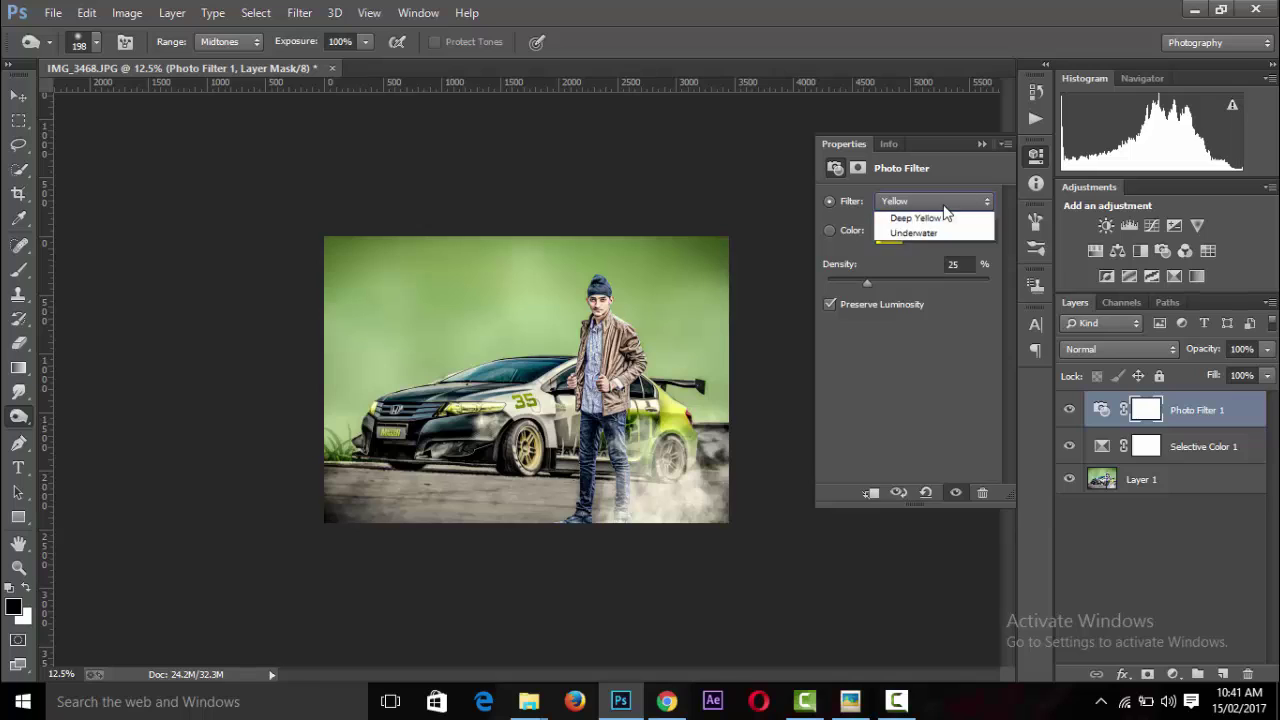
click(927, 251)
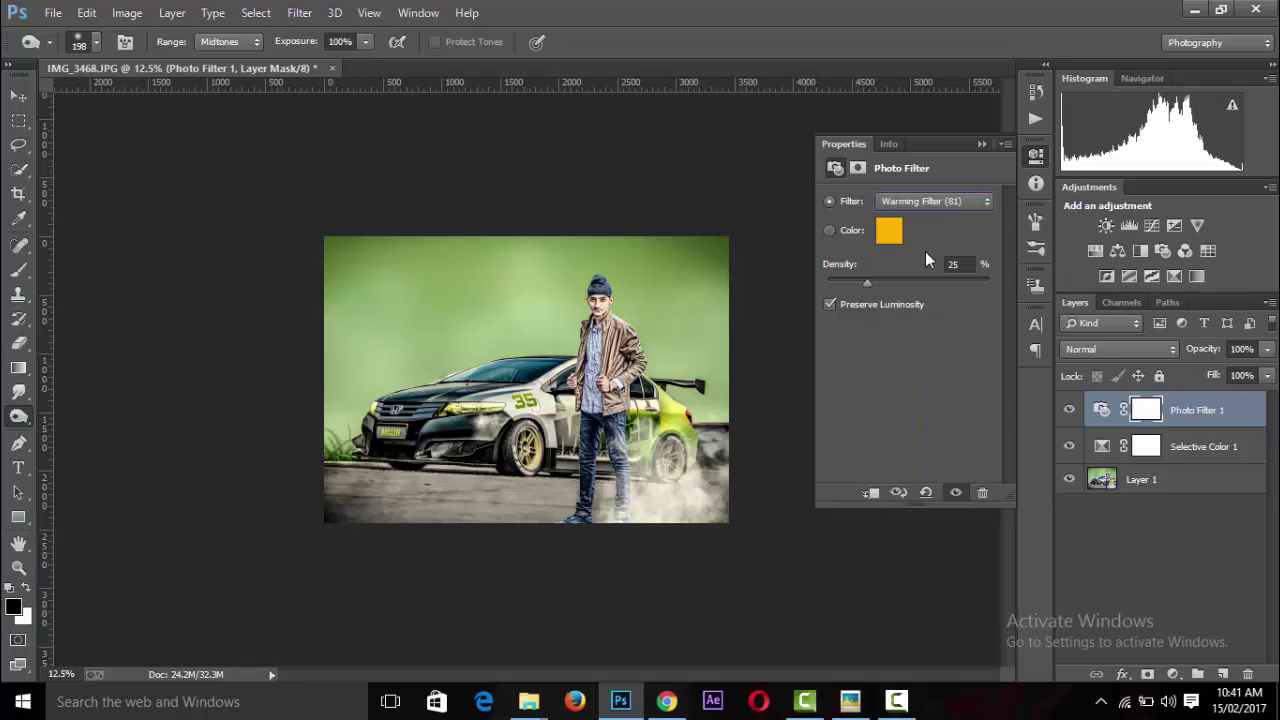
click(945, 206)
click(932, 236)
click(945, 203)
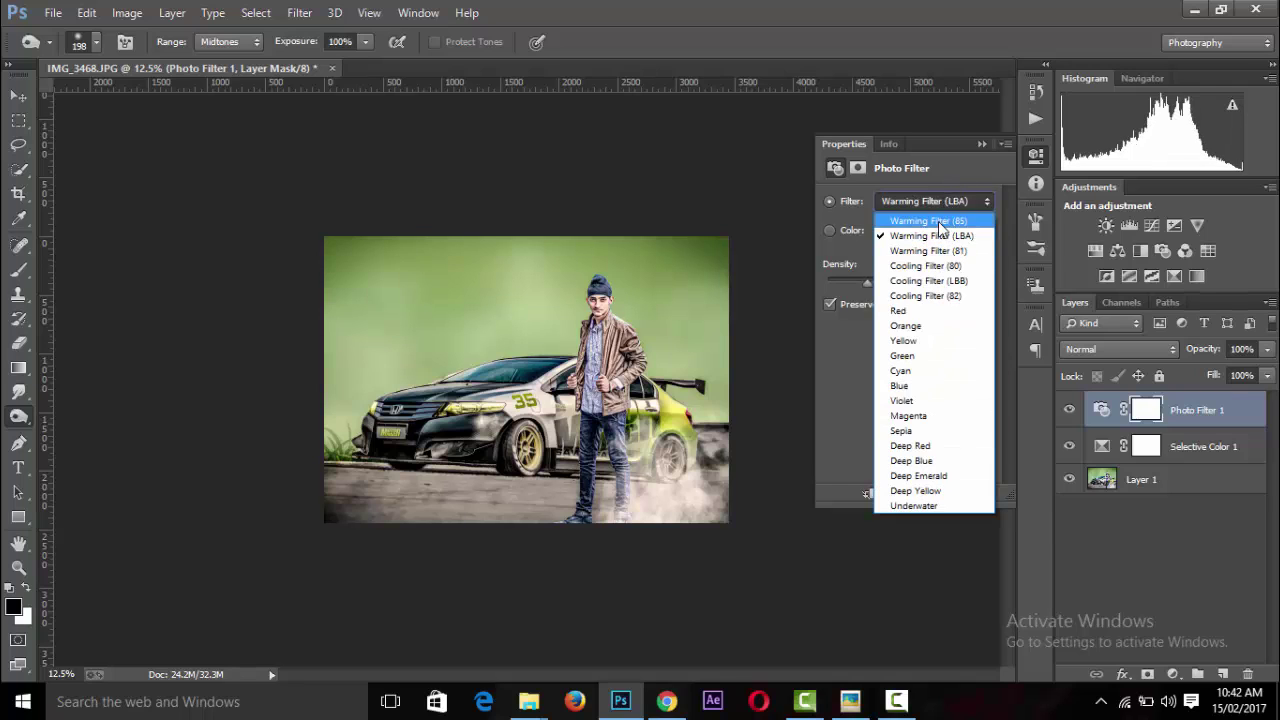
click(939, 222)
click(953, 203)
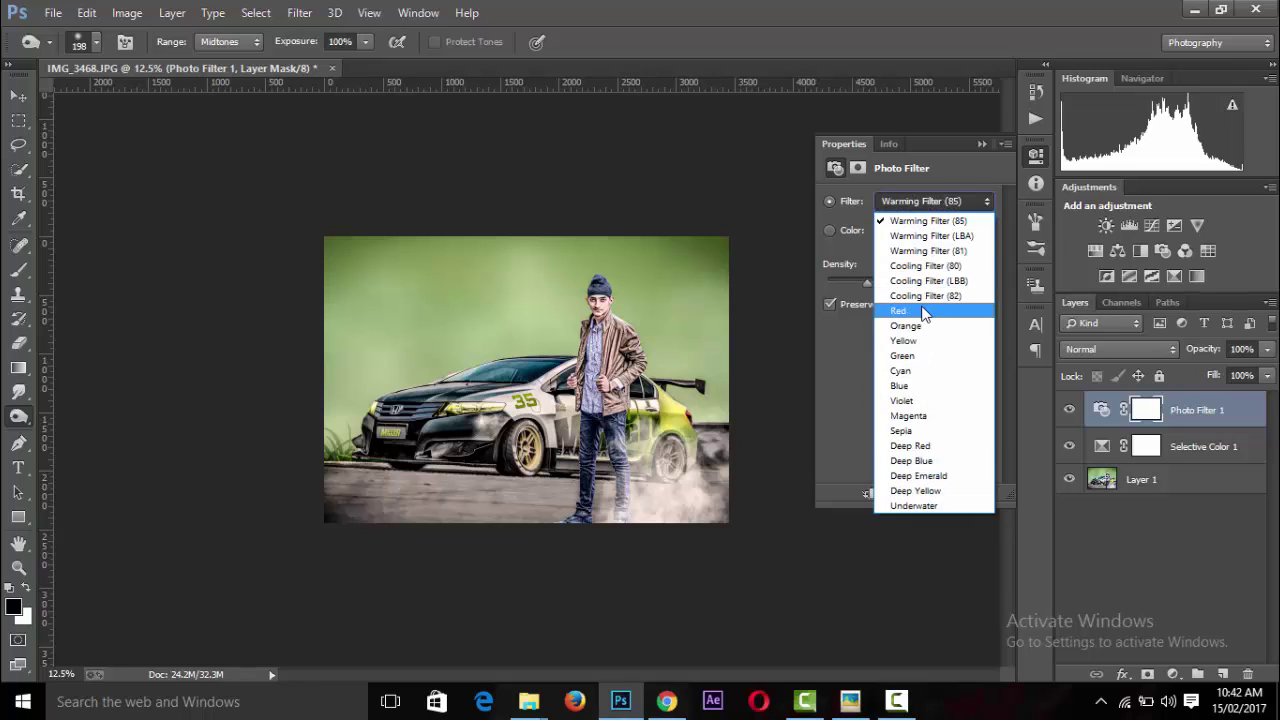
click(925, 311)
click(958, 205)
click(922, 326)
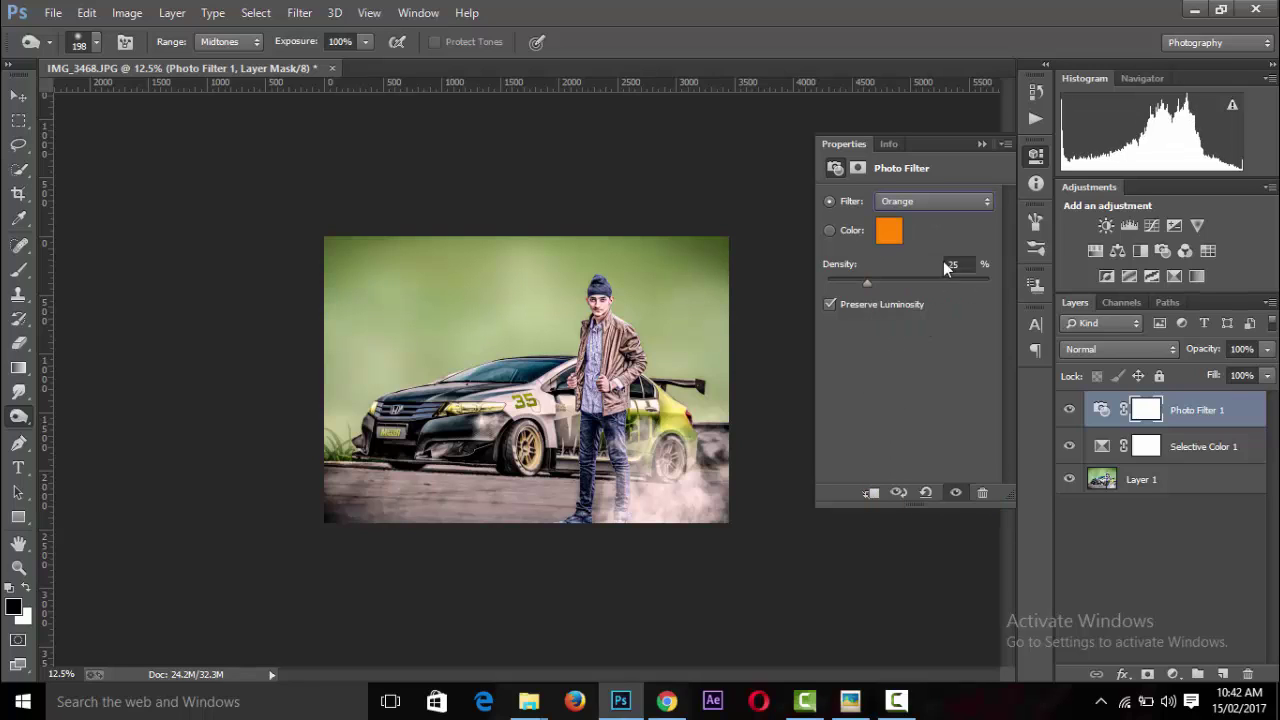
click(982, 147)
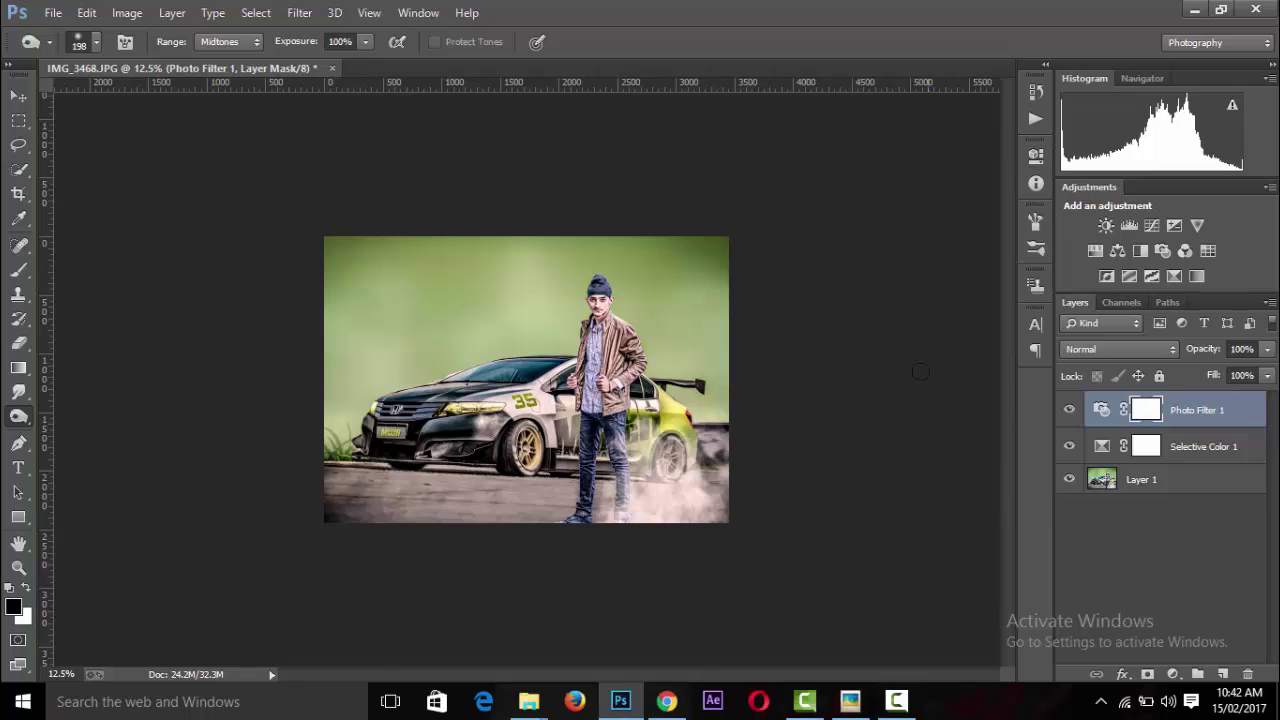
Step: Scroll around the photo to inspect the orange-warmed result
scroll(918, 427, down, 3)
scroll(918, 427, up, 2)
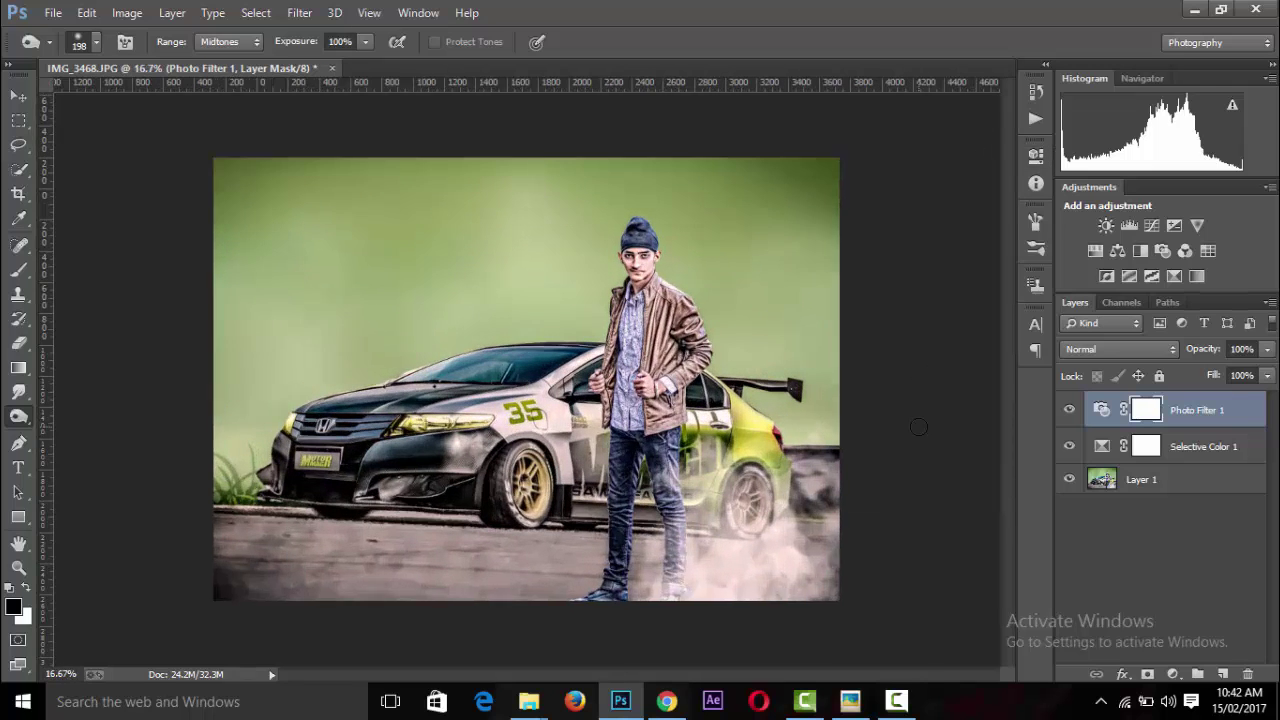
scroll(918, 427, up, 2)
scroll(918, 427, down, 1)
scroll(918, 427, down, 2)
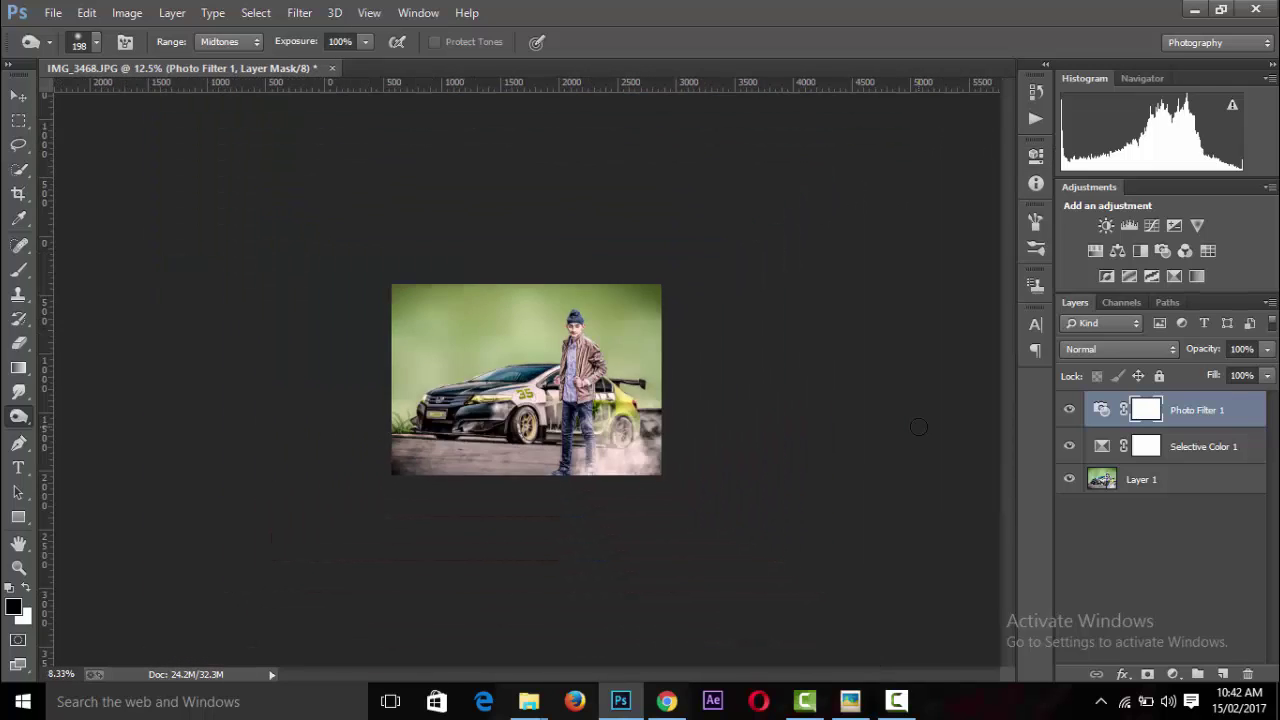
scroll(918, 427, up, 2)
scroll(918, 427, up, 1)
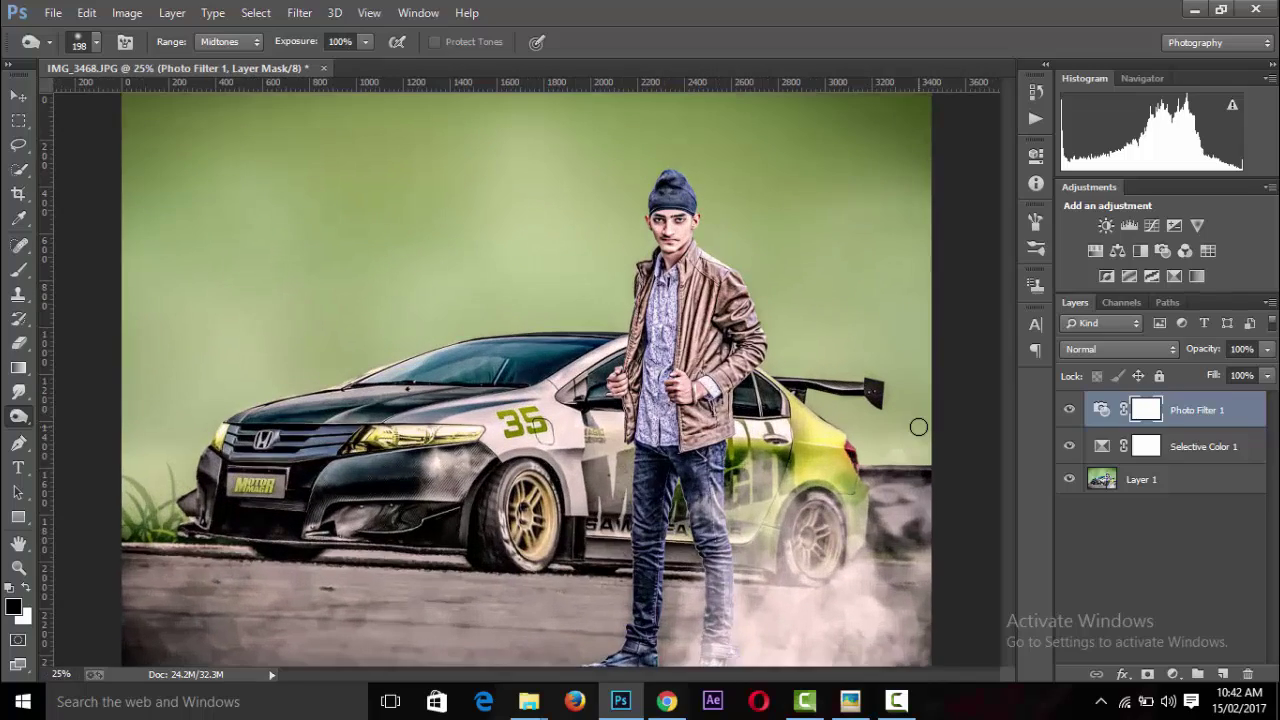
scroll(918, 427, up, 1)
scroll(918, 427, down, 1)
scroll(918, 427, down, 2)
scroll(918, 427, down, 3)
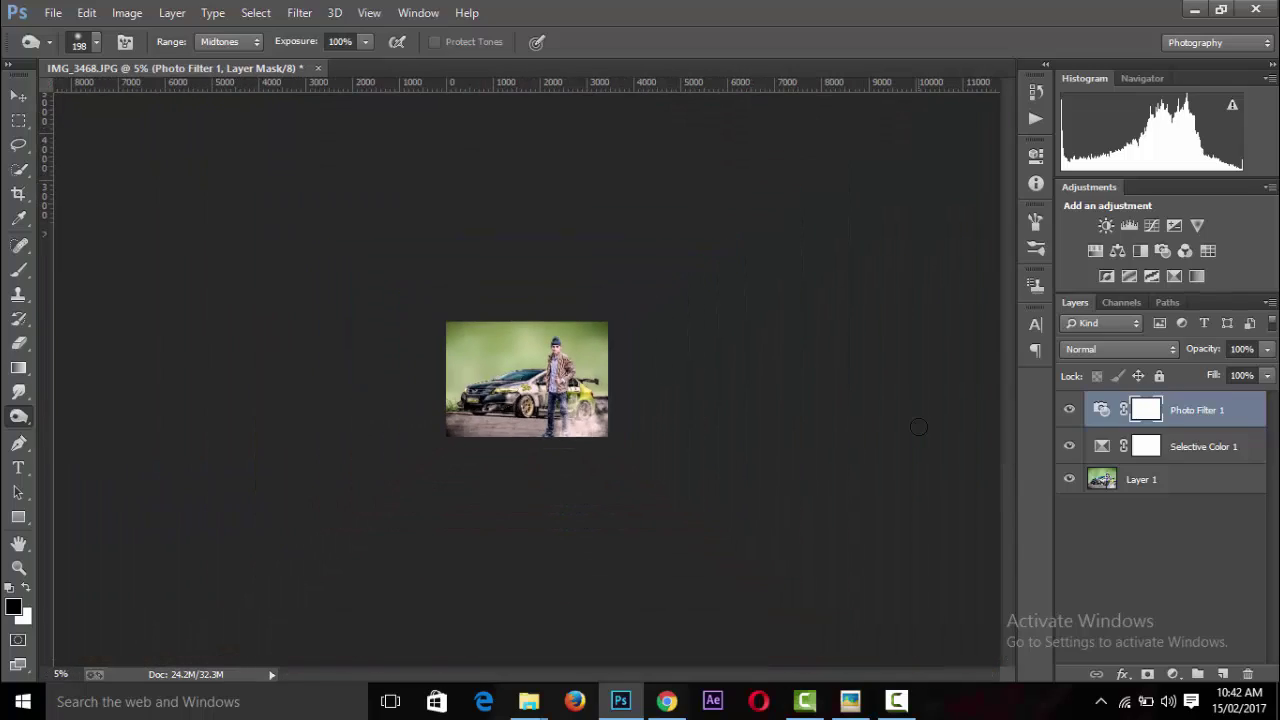
scroll(918, 427, up, 1)
scroll(918, 427, up, 3)
scroll(918, 427, up, 1)
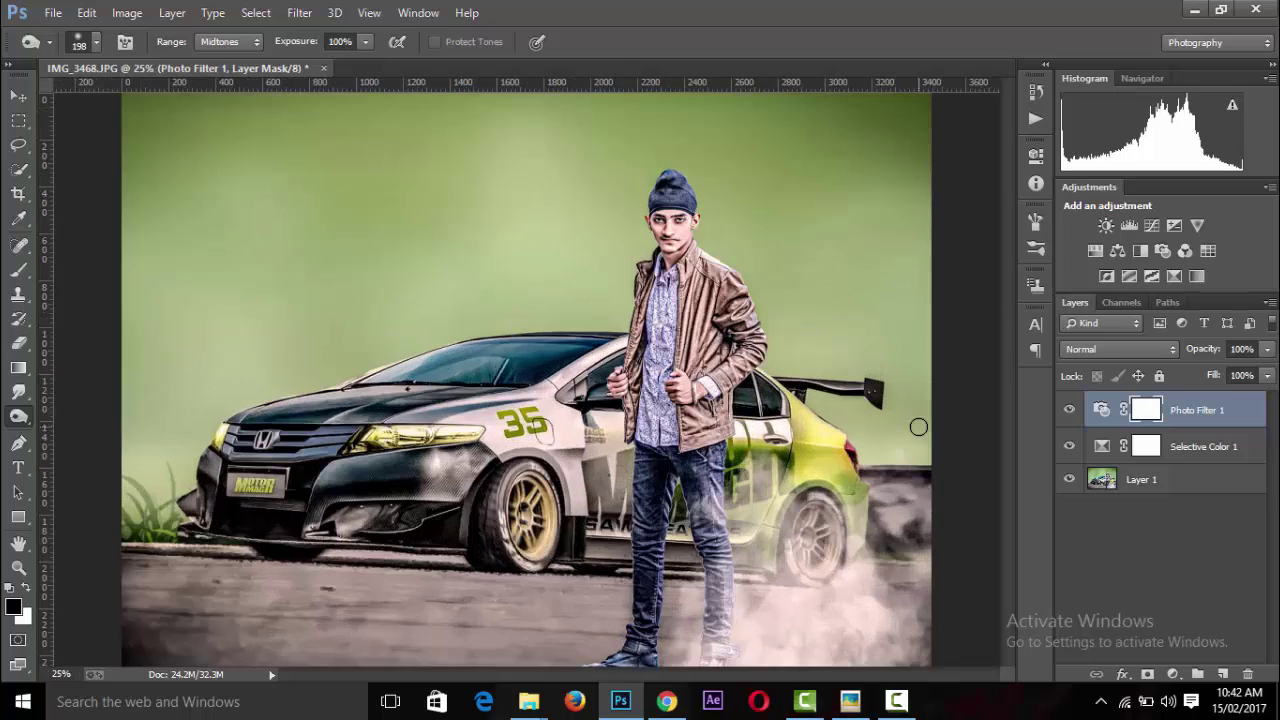
scroll(918, 427, down, 2)
scroll(918, 427, down, 2)
scroll(918, 427, up, 1)
scroll(918, 427, up, 2)
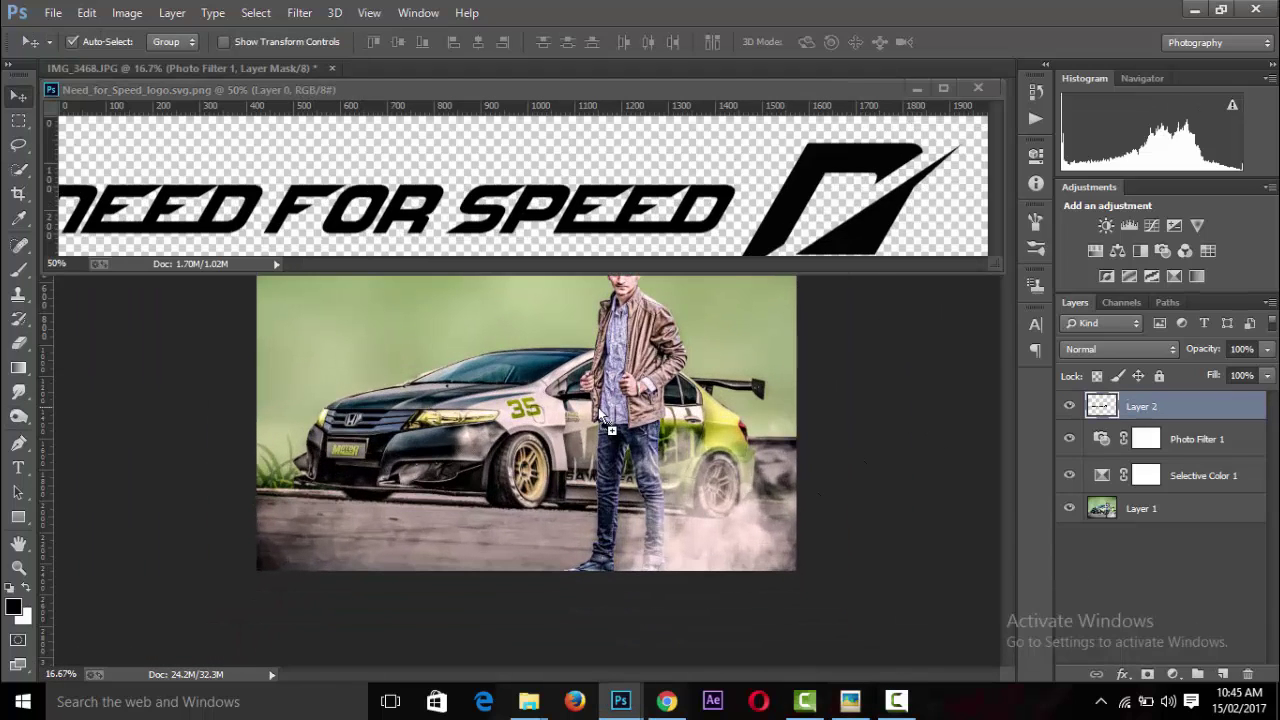
Step: Bring the NEED FOR SPEED logo into the photo and place it top-left, above the car
drag(897, 210, 519, 408)
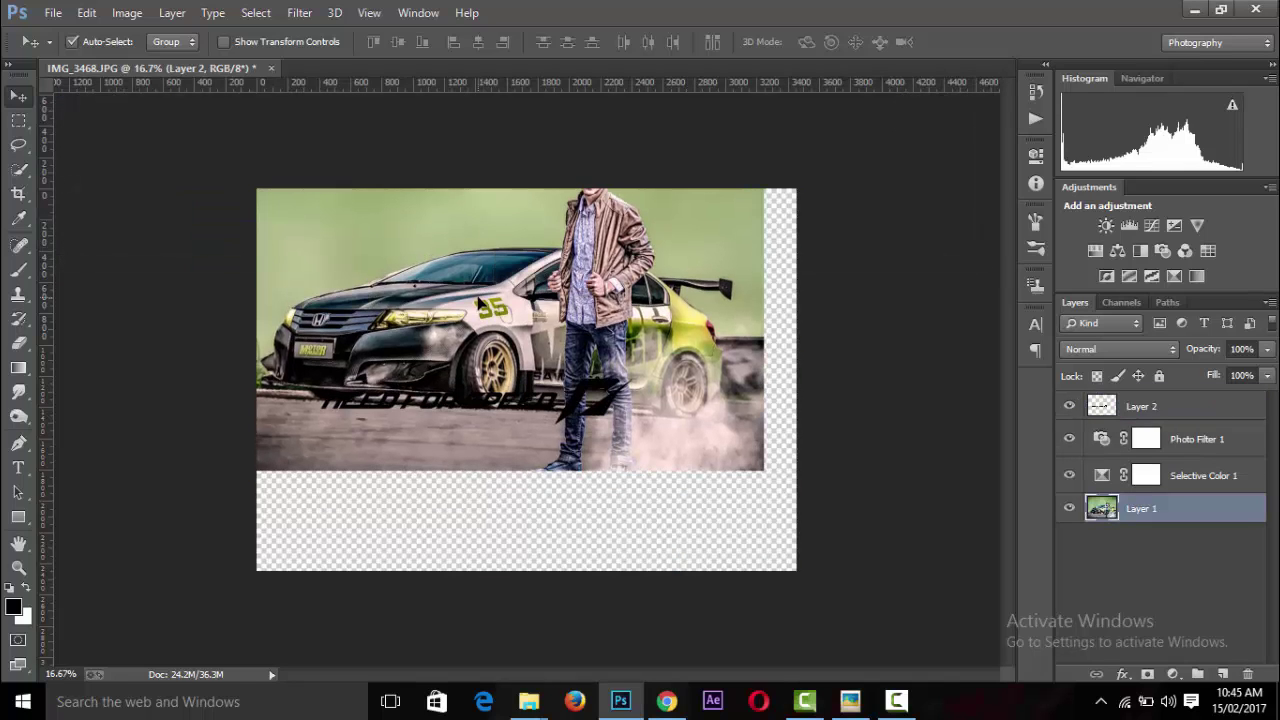
drag(463, 415, 453, 222)
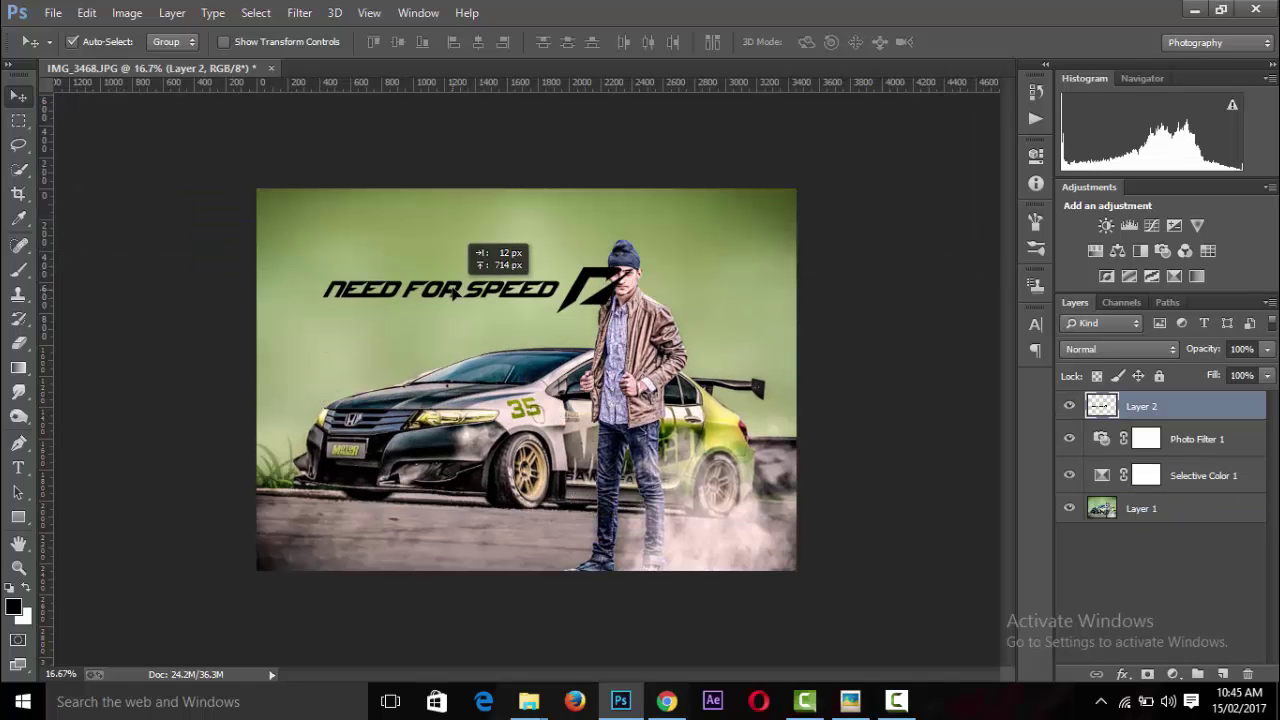
scroll(808, 207, down, 1)
scroll(808, 207, up, 1)
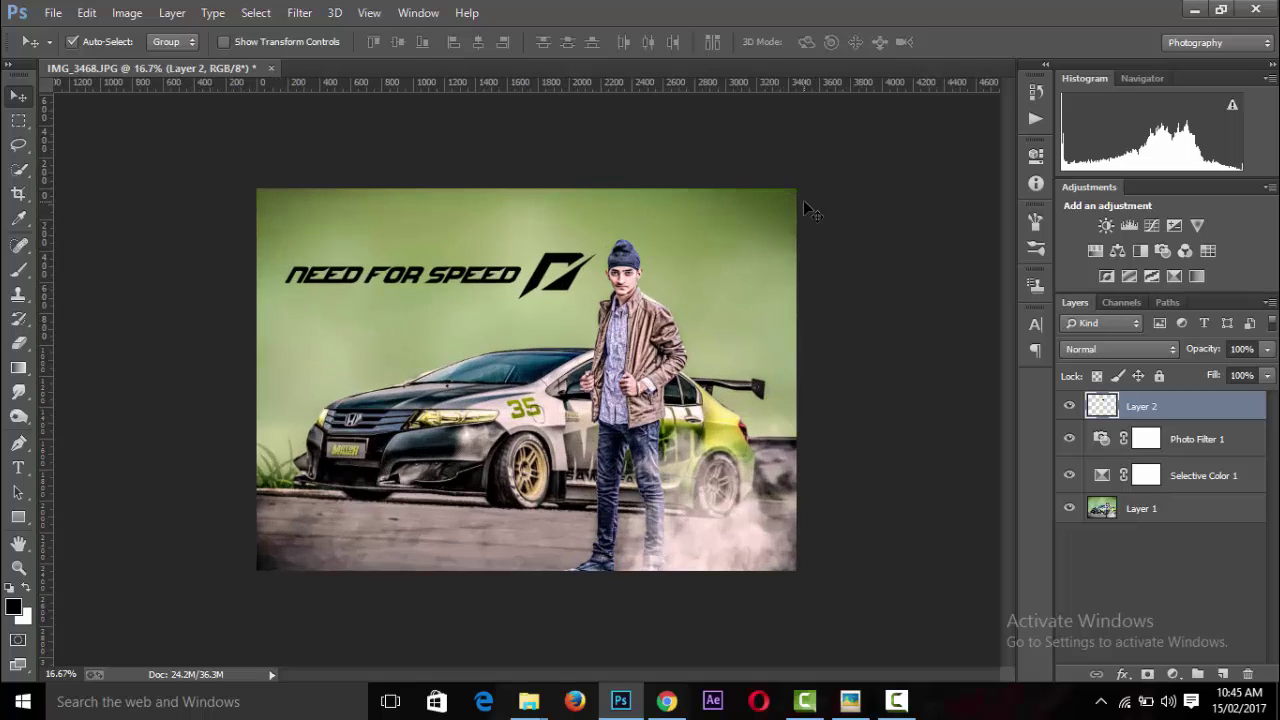
Step: Free-transform the logo slightly narrower and flatter, then commit the resize
key(ctrl+t)
drag(597, 302, 548, 298)
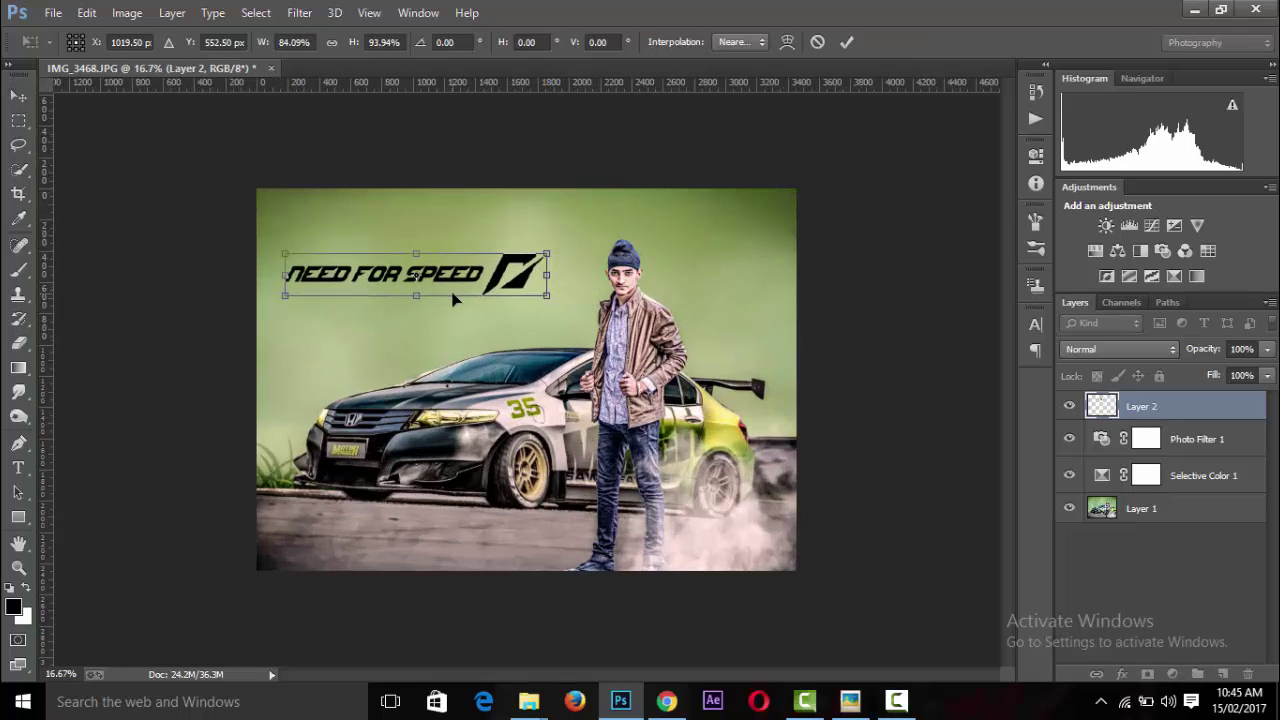
drag(415, 296, 414, 291)
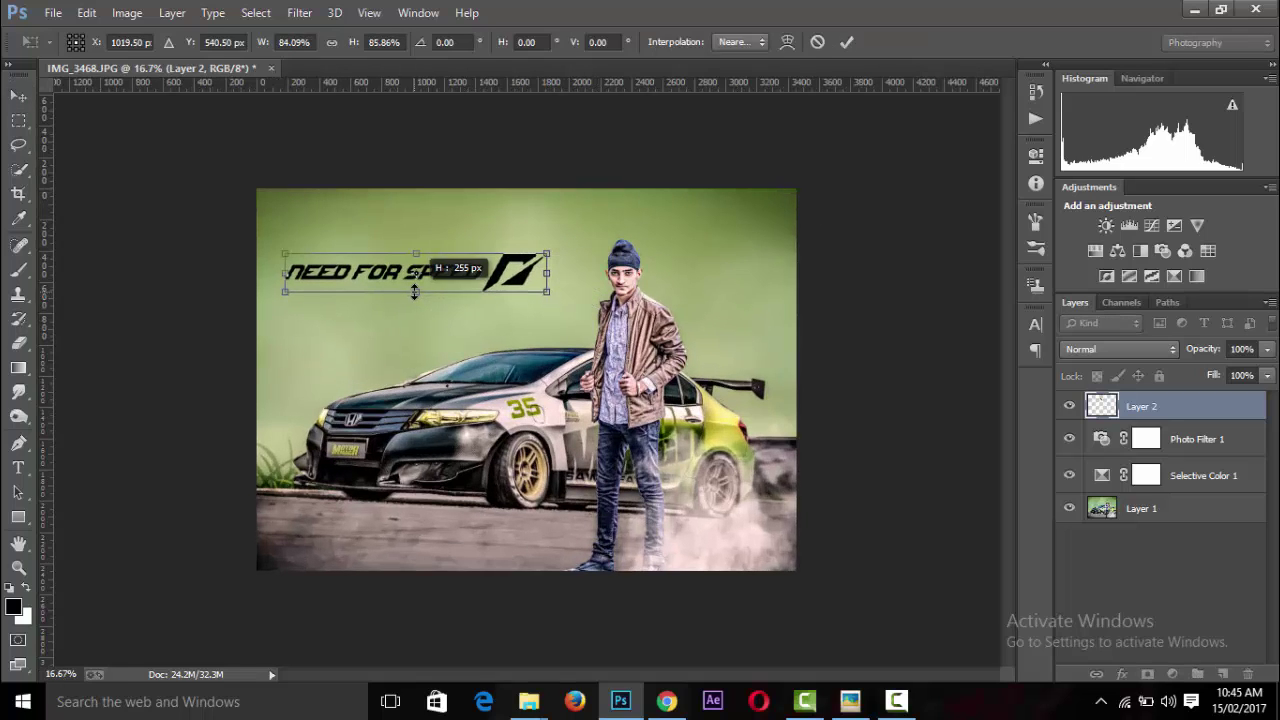
click(858, 42)
scroll(859, 234, down, 4)
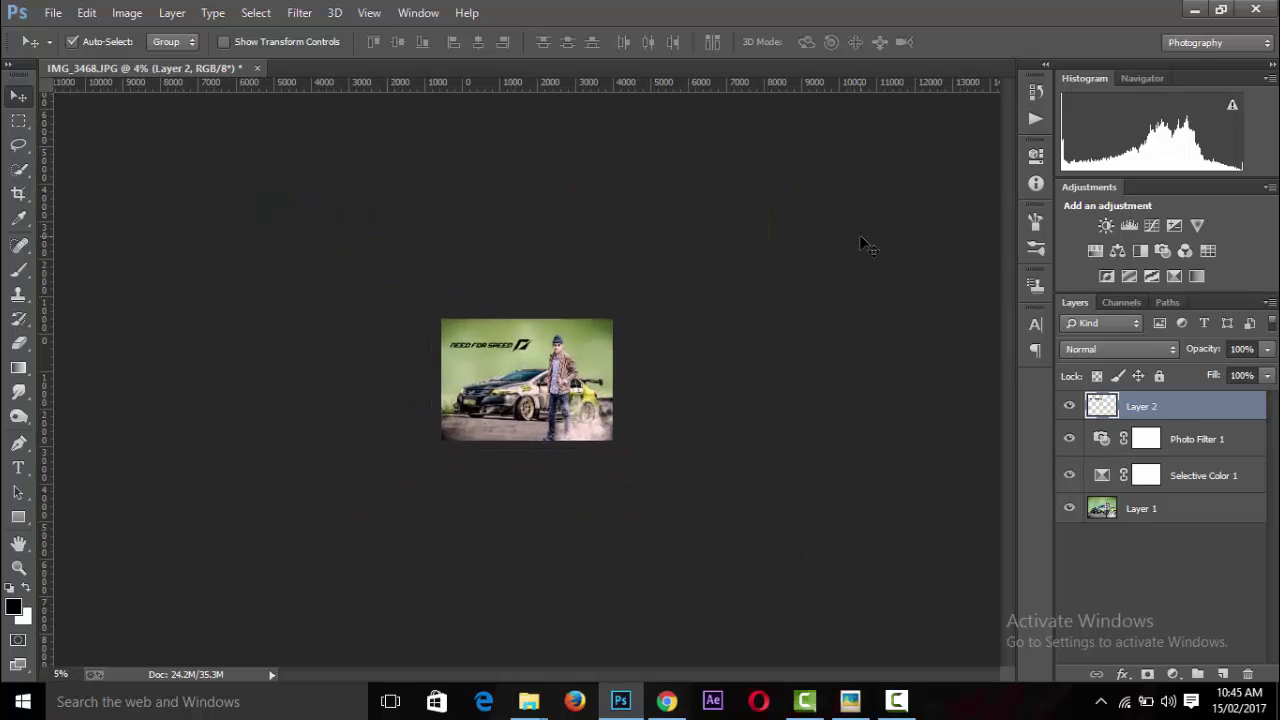
scroll(859, 234, up, 3)
scroll(859, 234, up, 1)
scroll(859, 234, up, 1)
scroll(859, 234, down, 1)
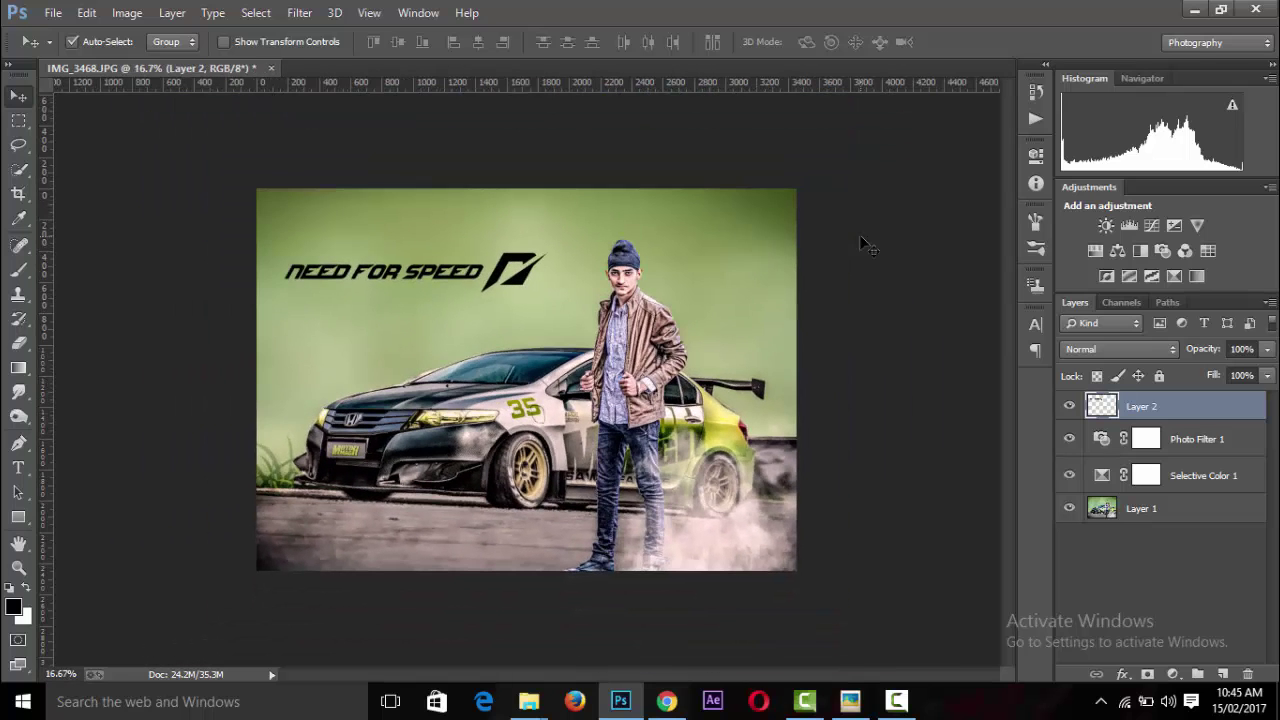
click(127, 12)
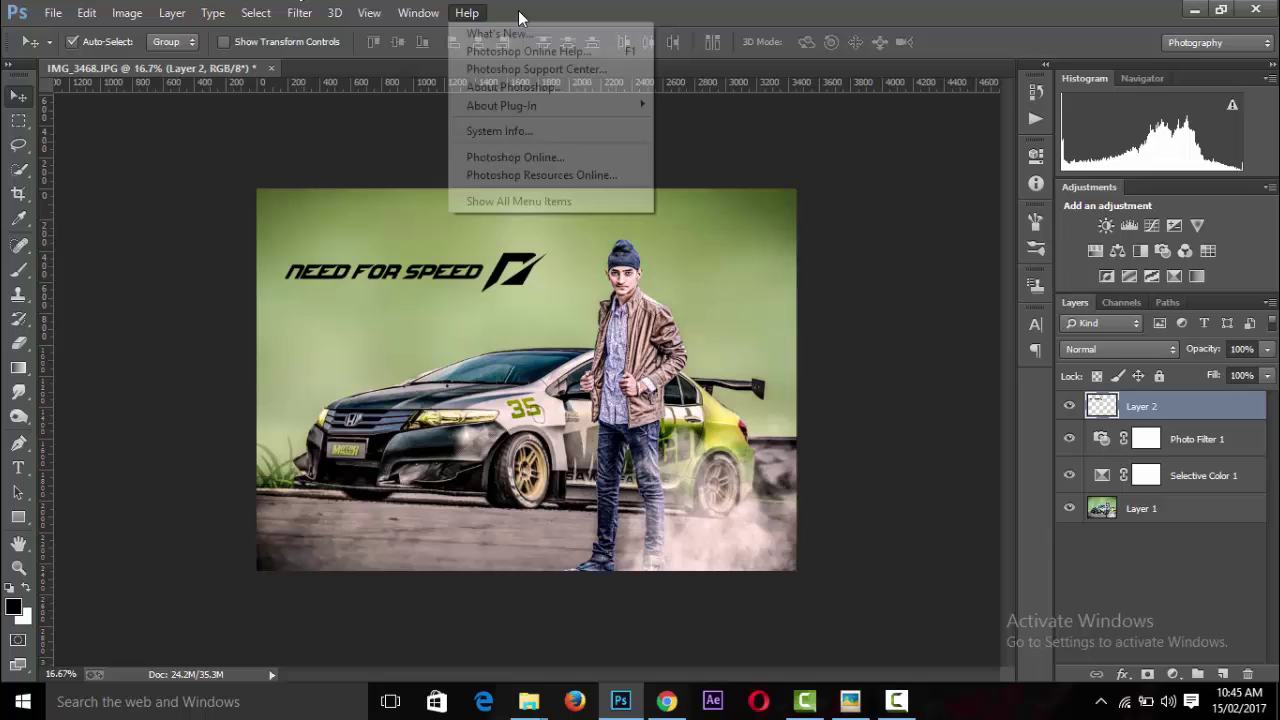
click(877, 395)
Step: Try filling the logo layer with white using the Paint Bucket, undoing each attempt
scroll(877, 395, up, 1)
right_click(28, 372)
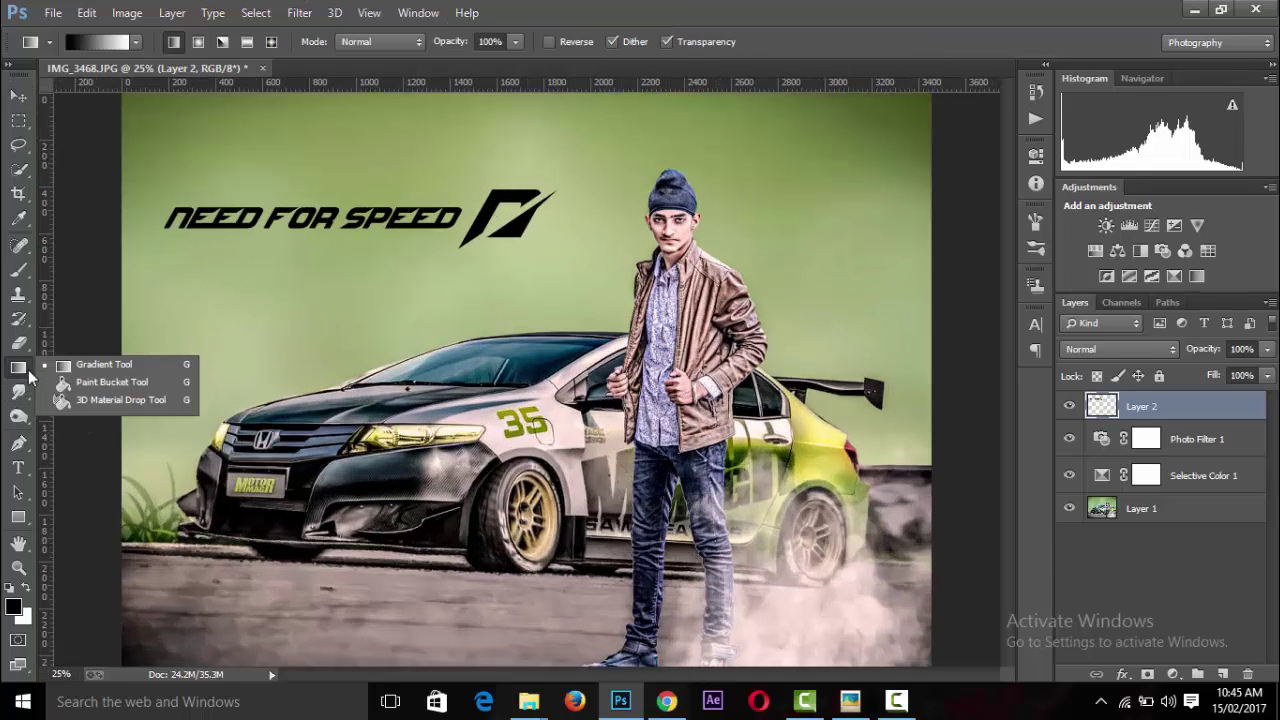
click(100, 385)
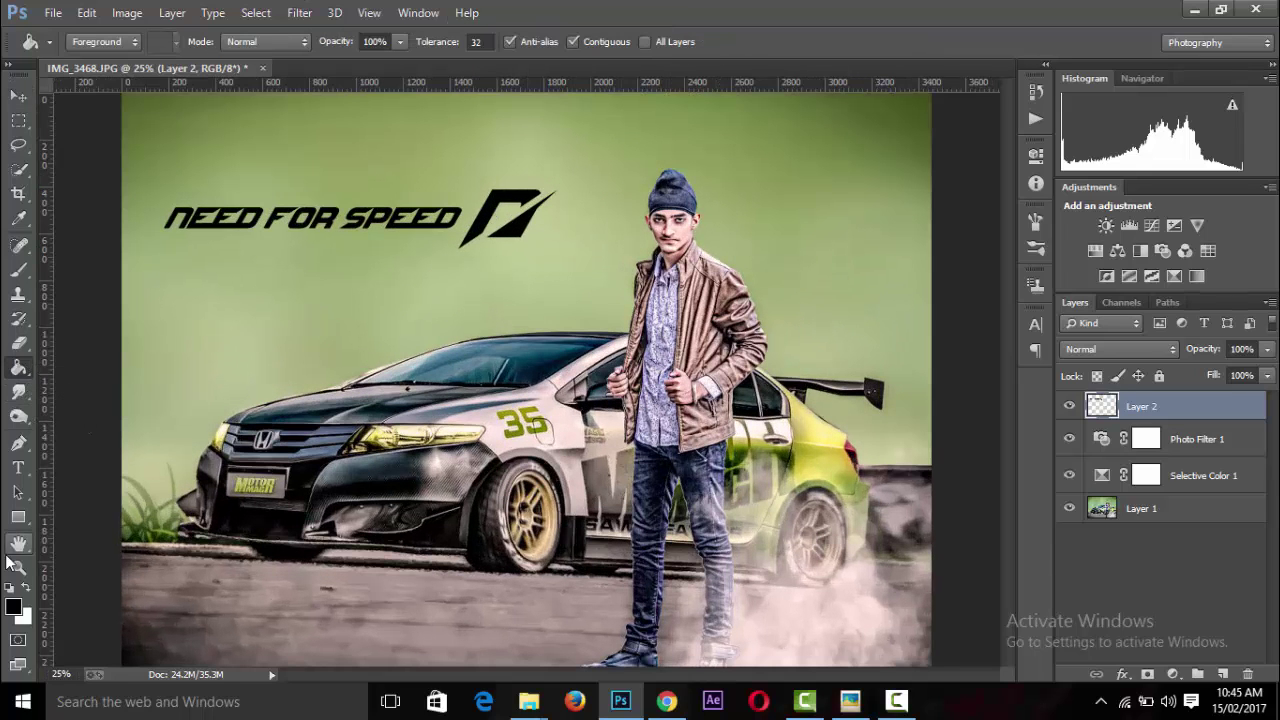
click(181, 212)
key(ctrl+z)
scroll(177, 206, up, 3)
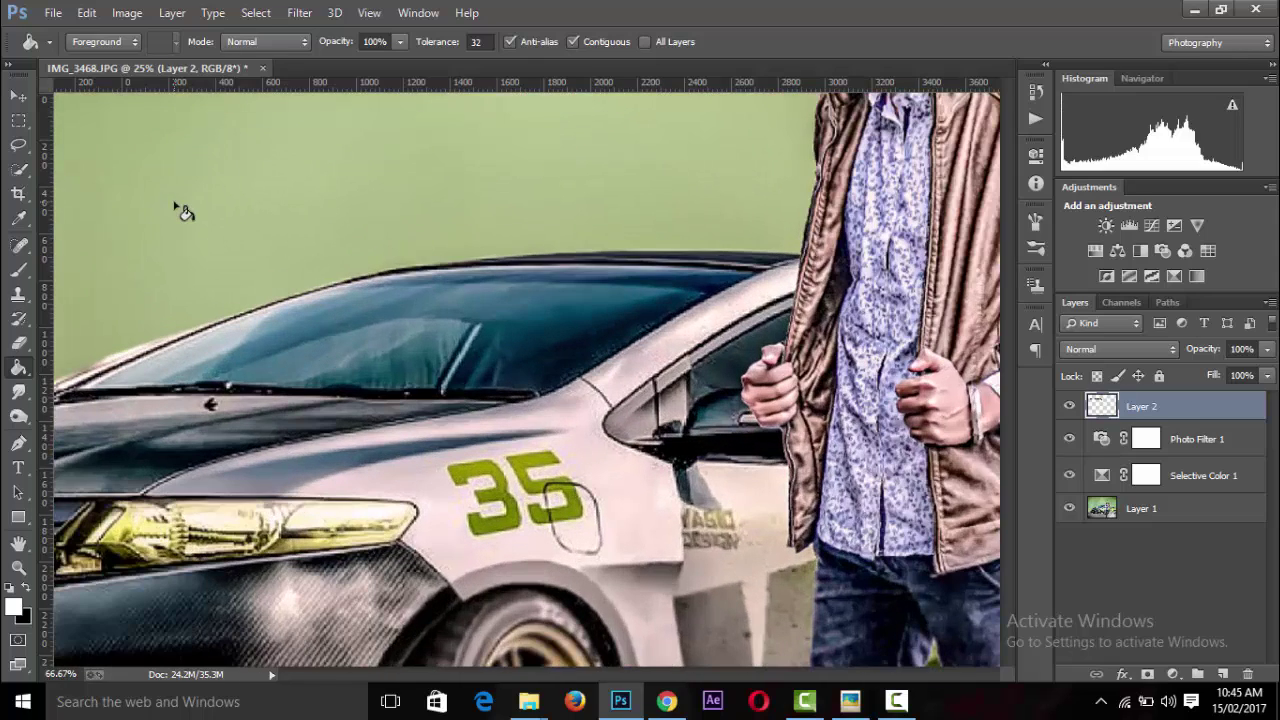
scroll(598, 259, up, 5)
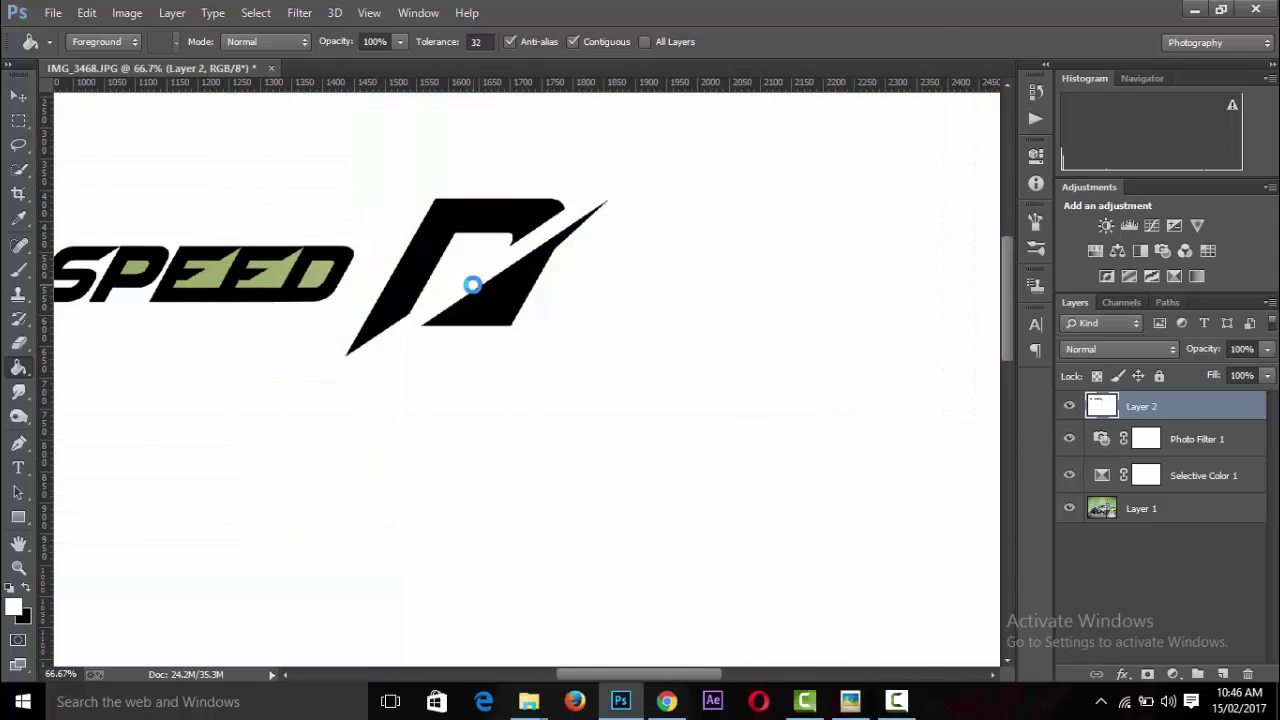
key(ctrl+z)
click(405, 265)
key(ctrl+z)
scroll(408, 262, down, 4)
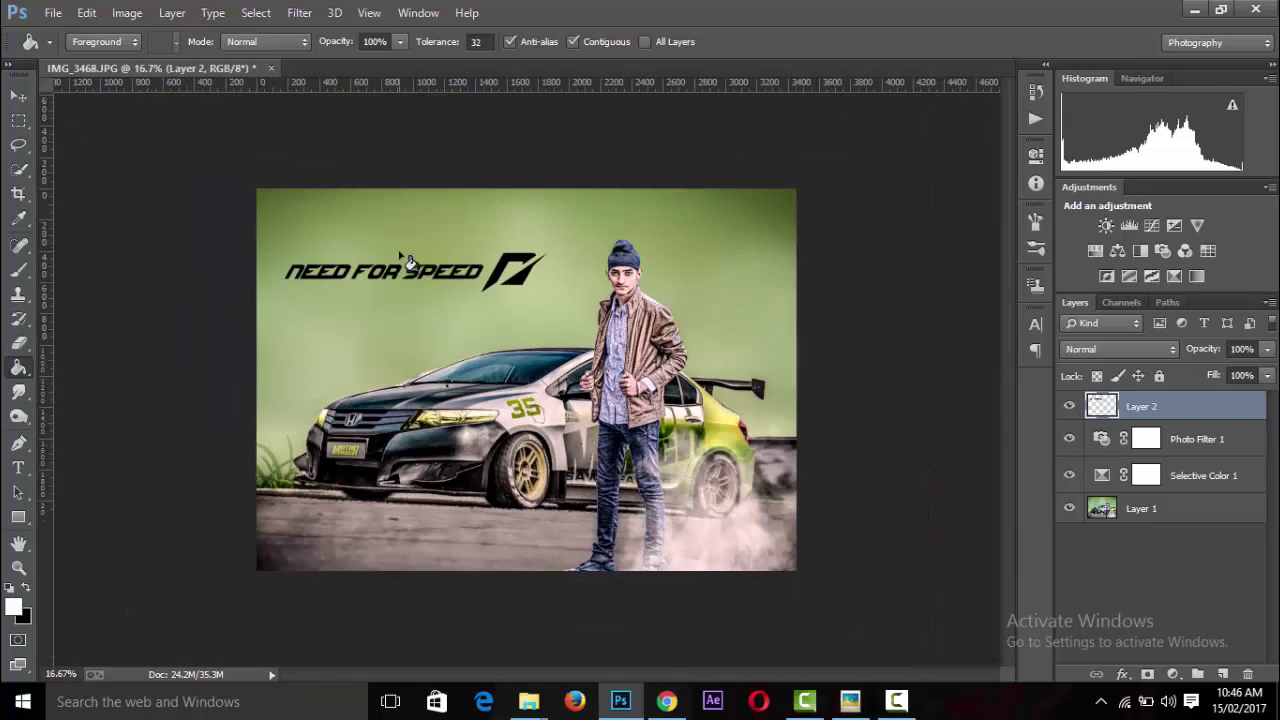
scroll(408, 262, down, 1)
scroll(408, 262, up, 1)
scroll(408, 262, down, 1)
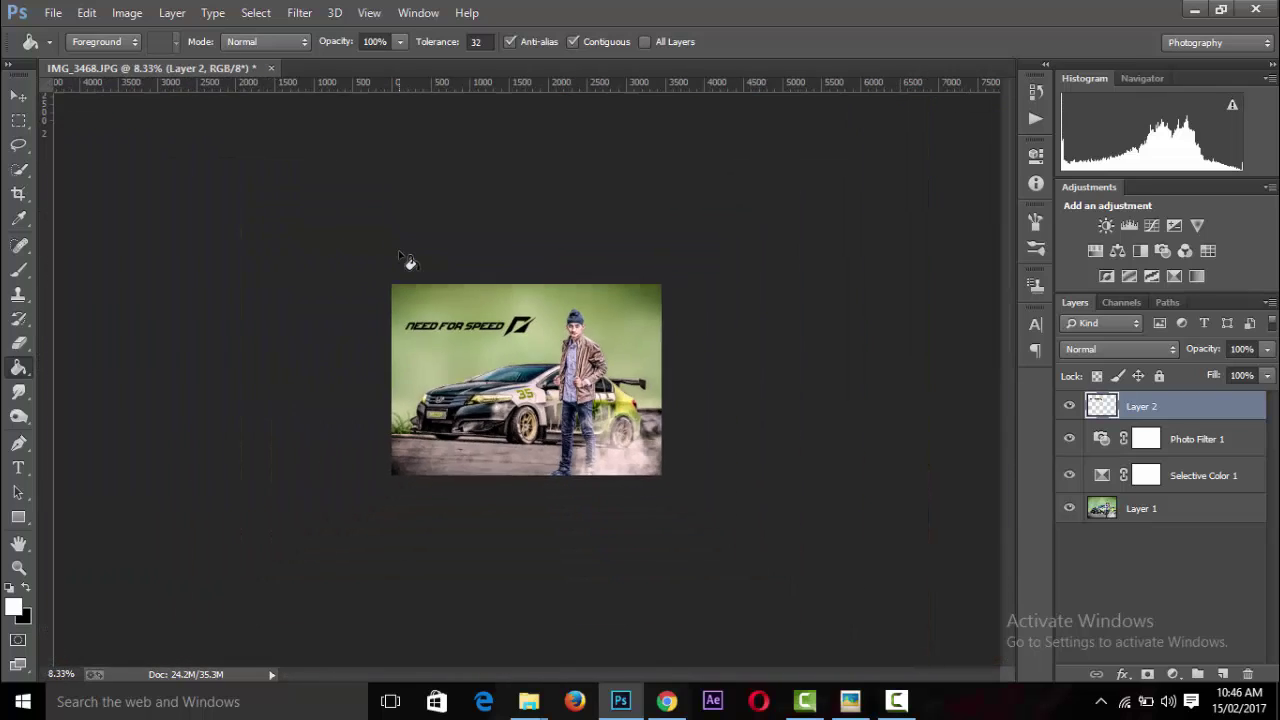
scroll(408, 262, down, 1)
scroll(408, 262, up, 3)
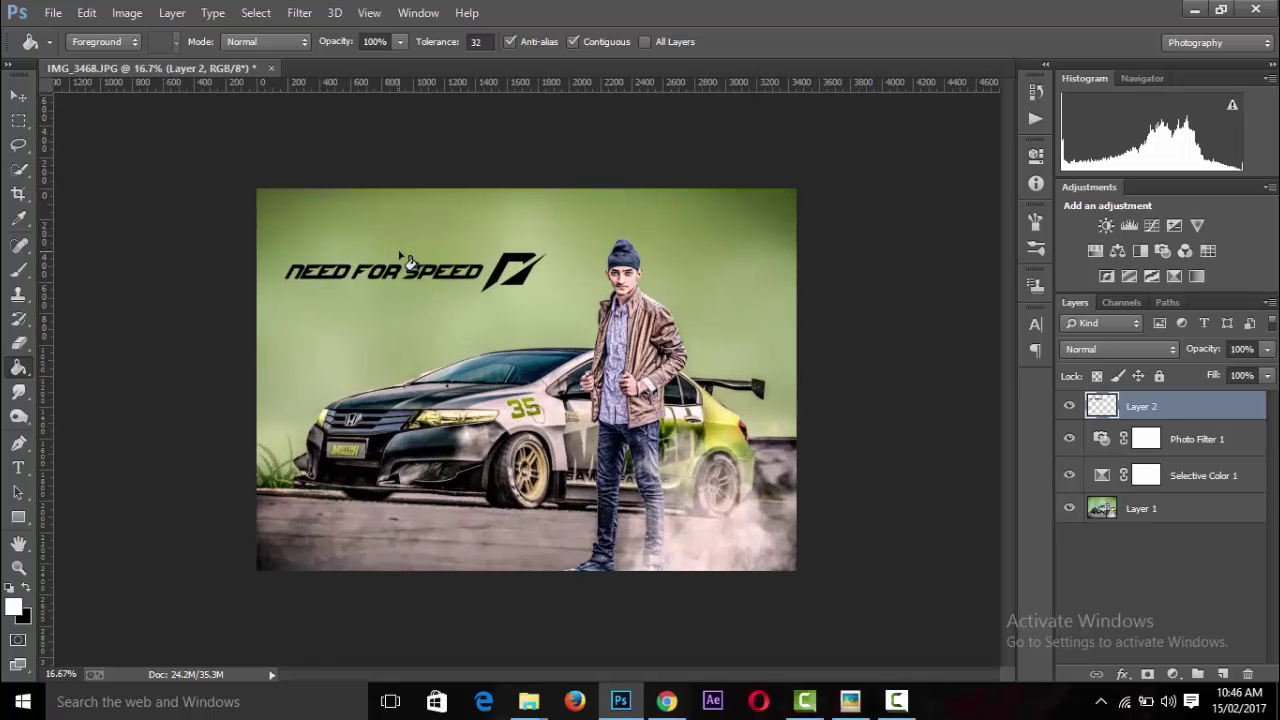
Step: Turn the logo white with Hue/Saturation at Lightness +100
click(127, 12)
mouse_move(155, 60)
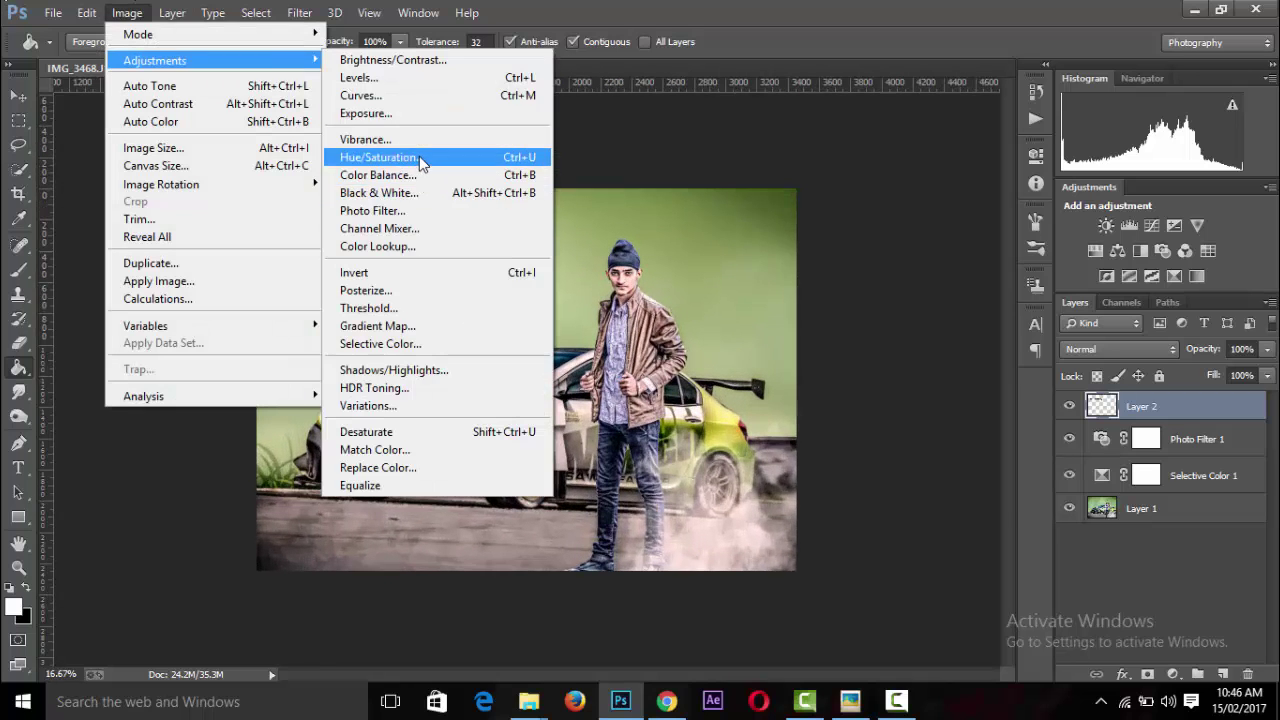
click(419, 156)
drag(810, 408, 955, 396)
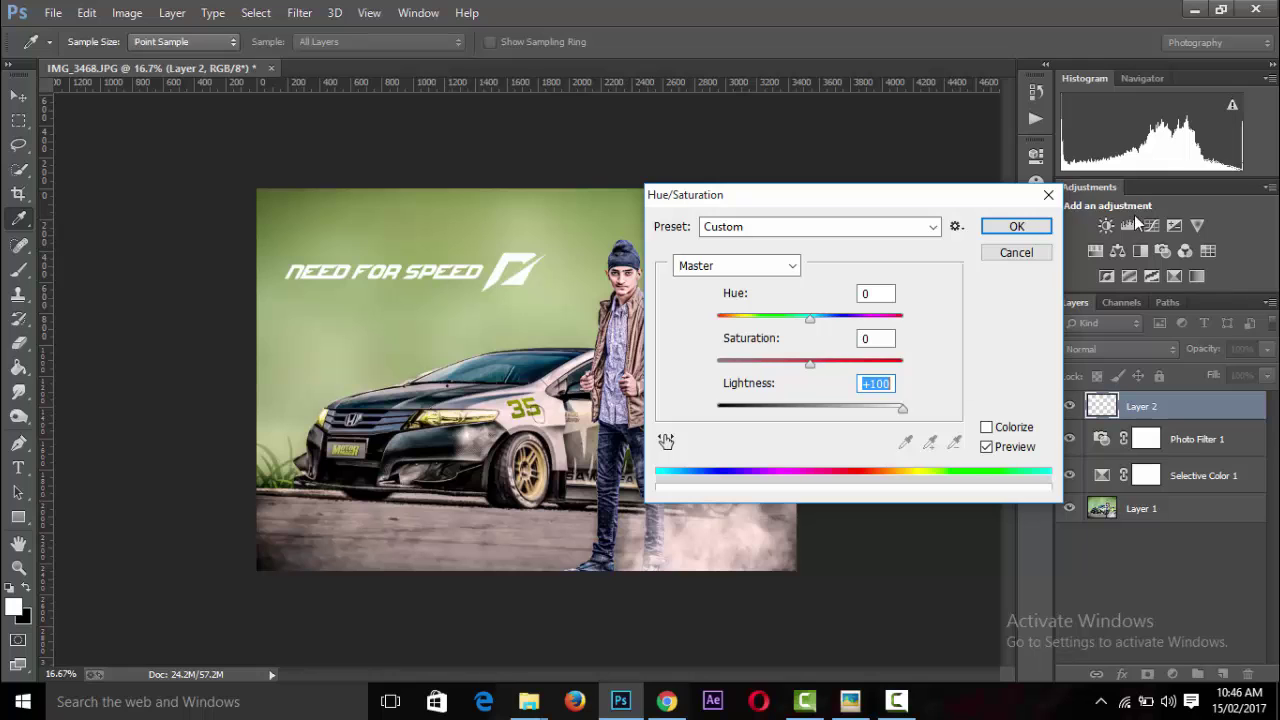
click(1016, 227)
click(18, 97)
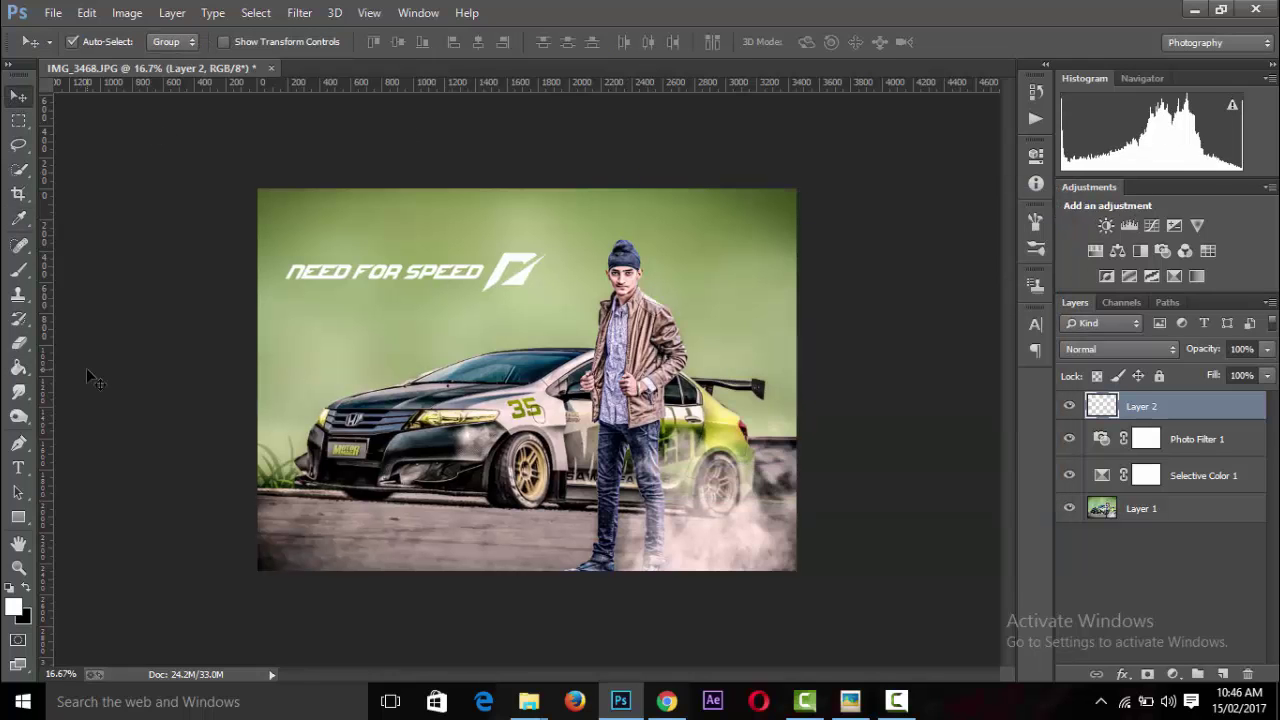
key(ctrl+minus)
key(ctrl+minus)
key(ctrl+minus)
key(ctrl+plus)
key(ctrl+plus)
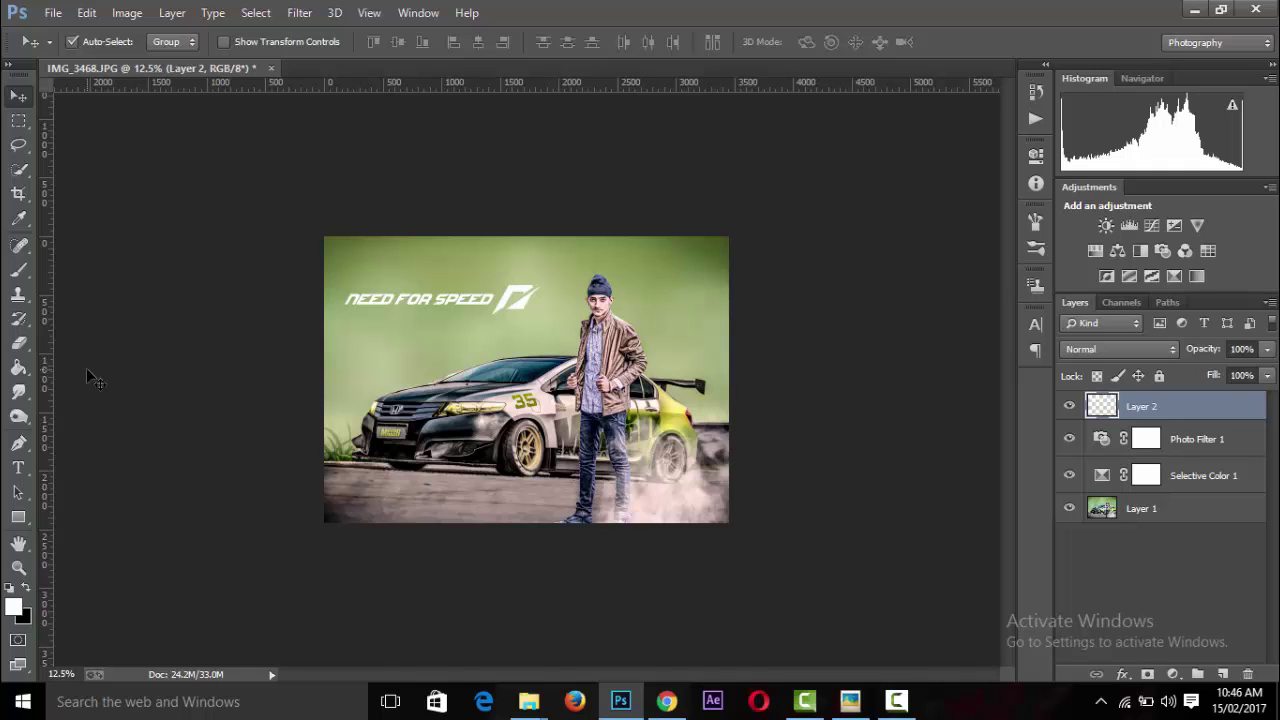
shift+click(1200, 440)
Step: Select Photo Filter 1, Selective Color 1 and Layer 1 with the logo and merge them into one layer
shift+click(1204, 476)
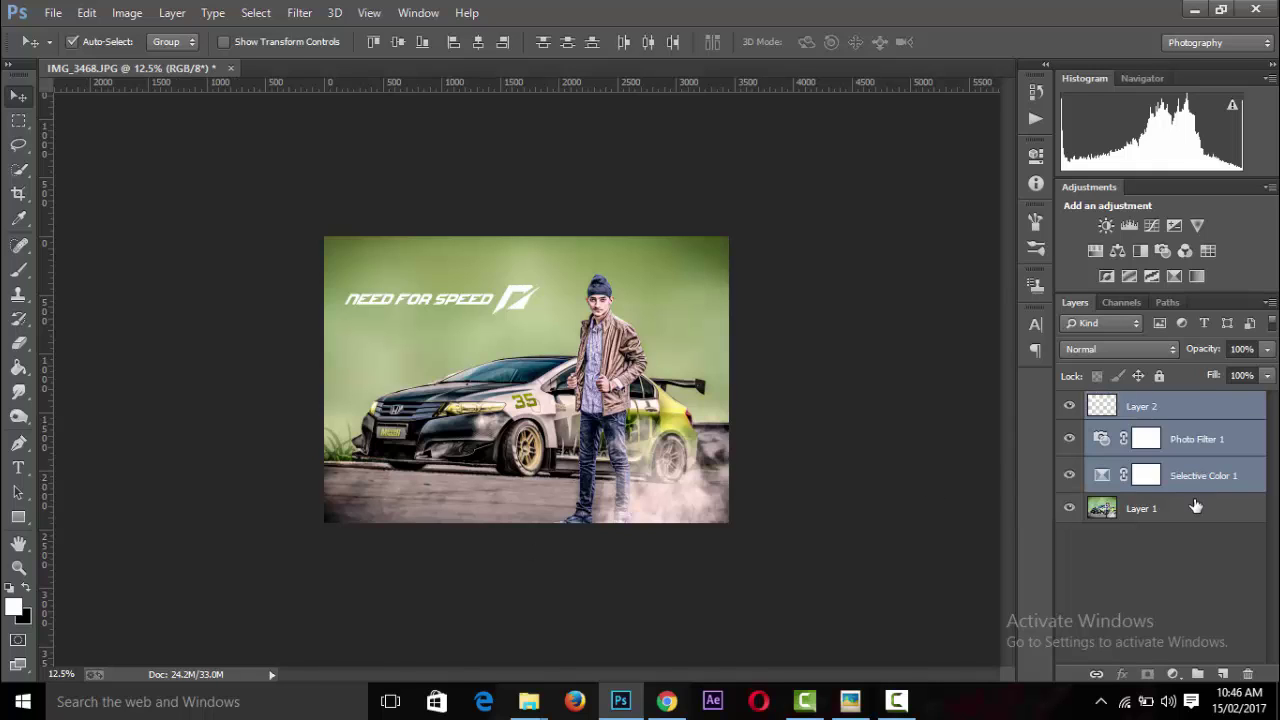
shift+click(1196, 507)
right_click(1196, 507)
click(927, 533)
Step: Darken the ground with a Camera Raw graduated filter at Exposure -1.50
click(310, 10)
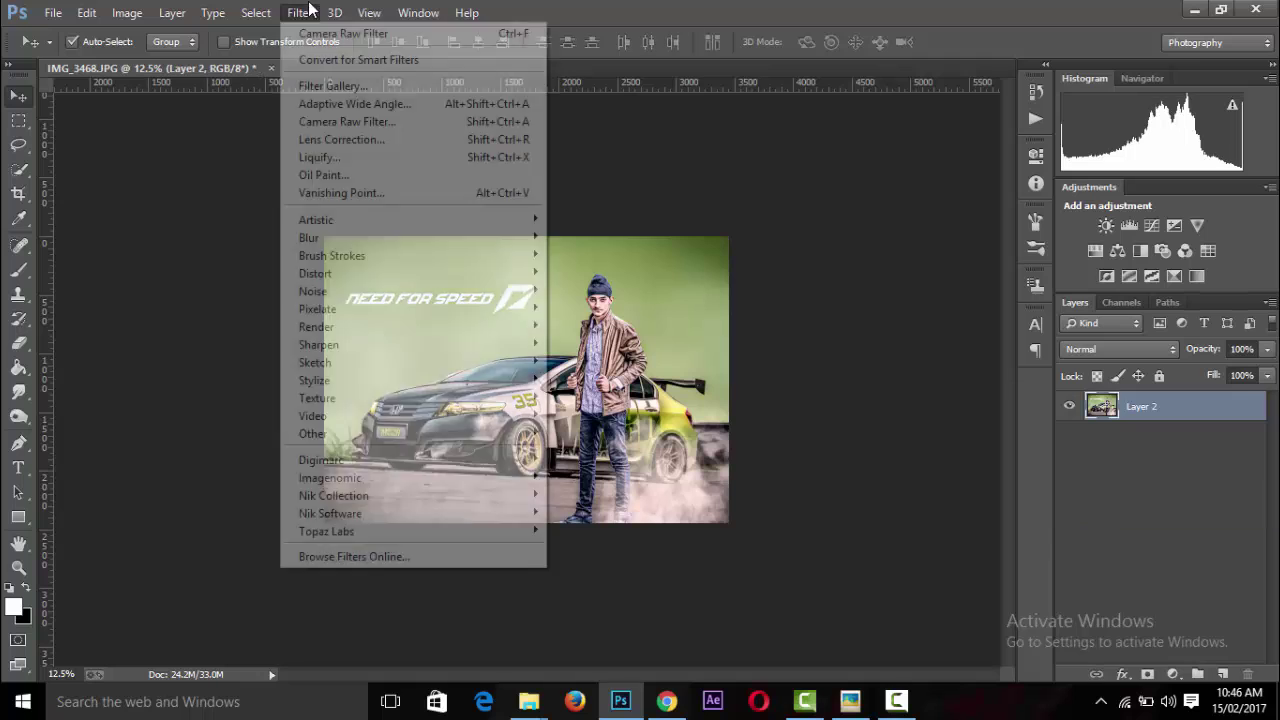
click(392, 122)
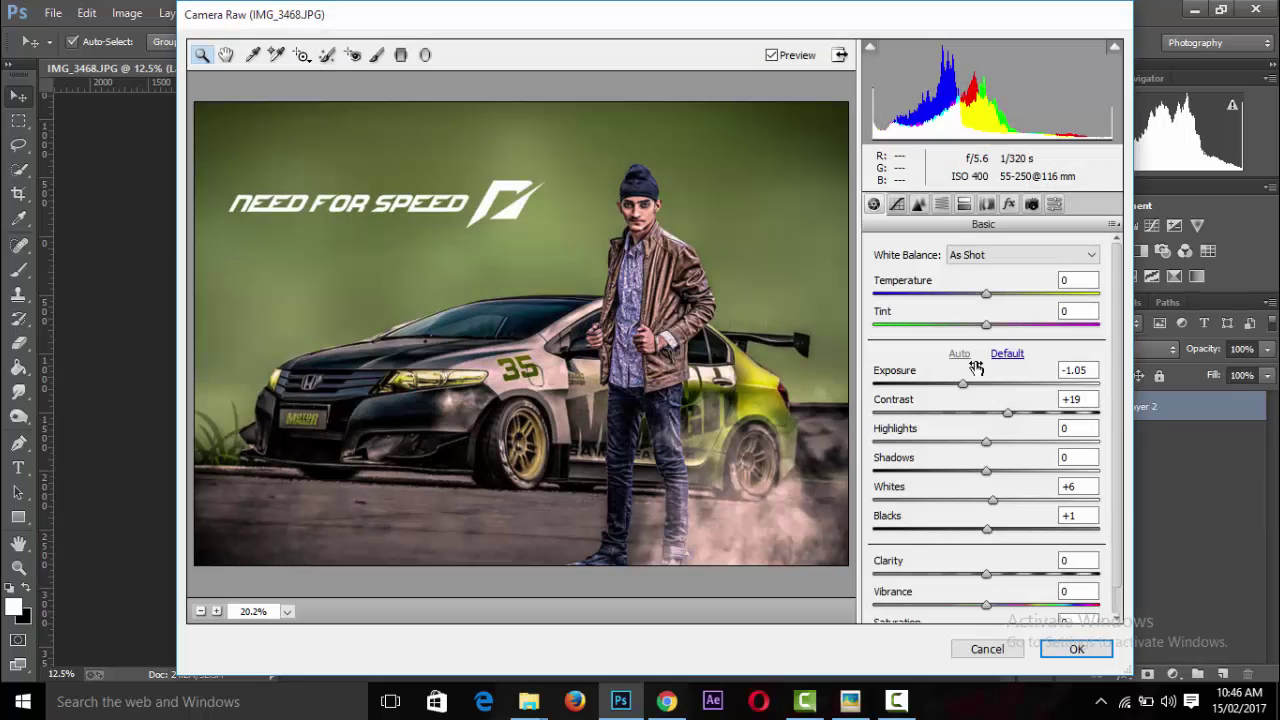
click(1007, 353)
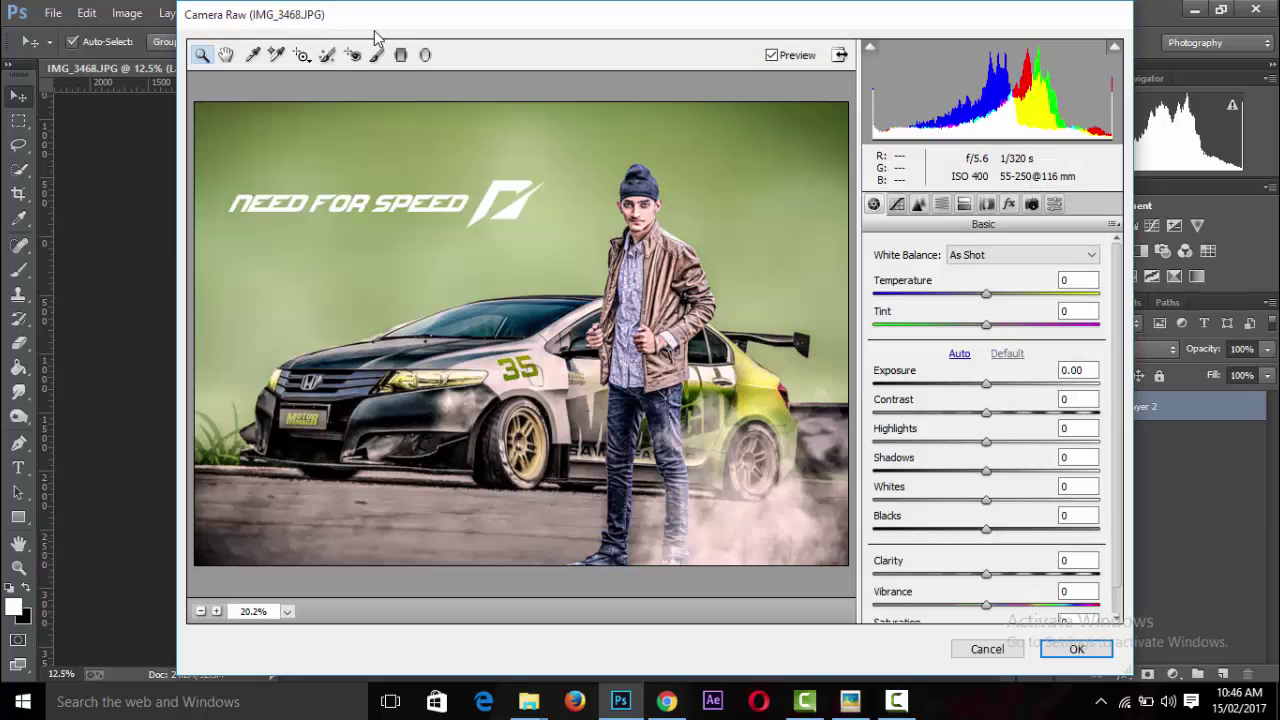
click(401, 54)
click(1100, 331)
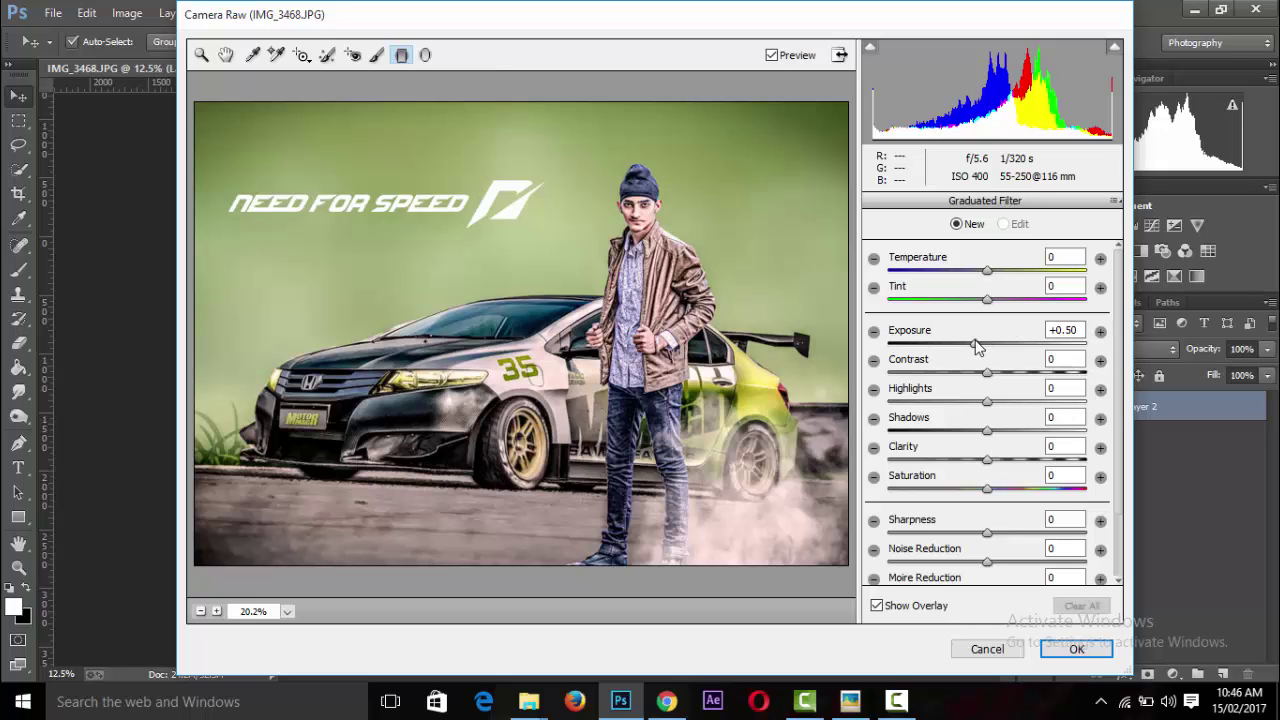
mouse_move(600, 584)
mouse_down()
mouse_move(600, 432)
mouse_move(600, 487)
mouse_up()
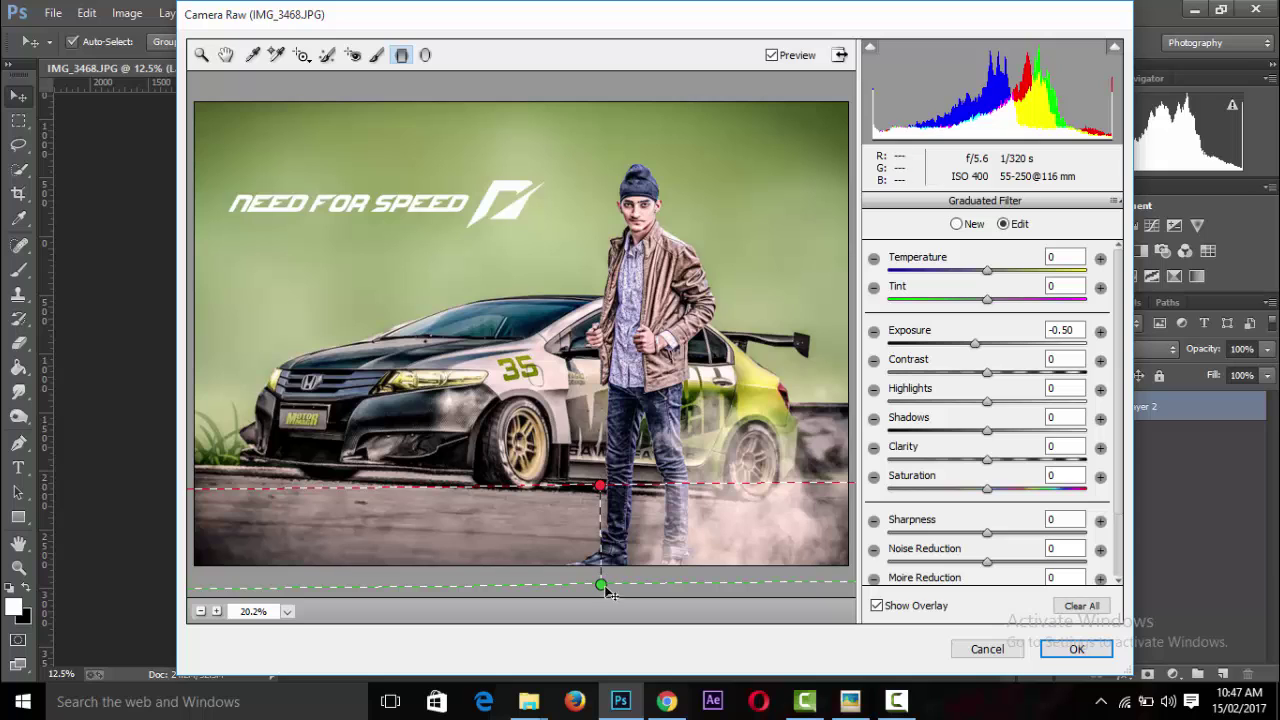
drag(600, 584, 600, 522)
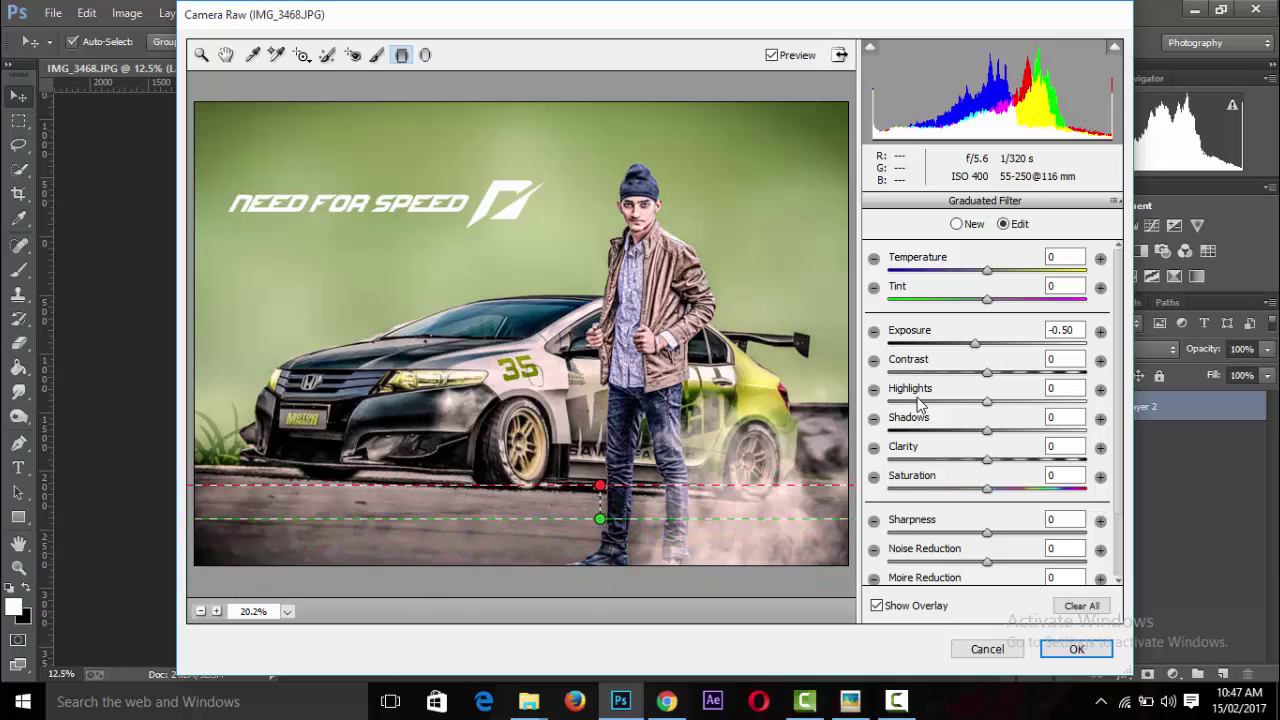
drag(975, 343, 952, 346)
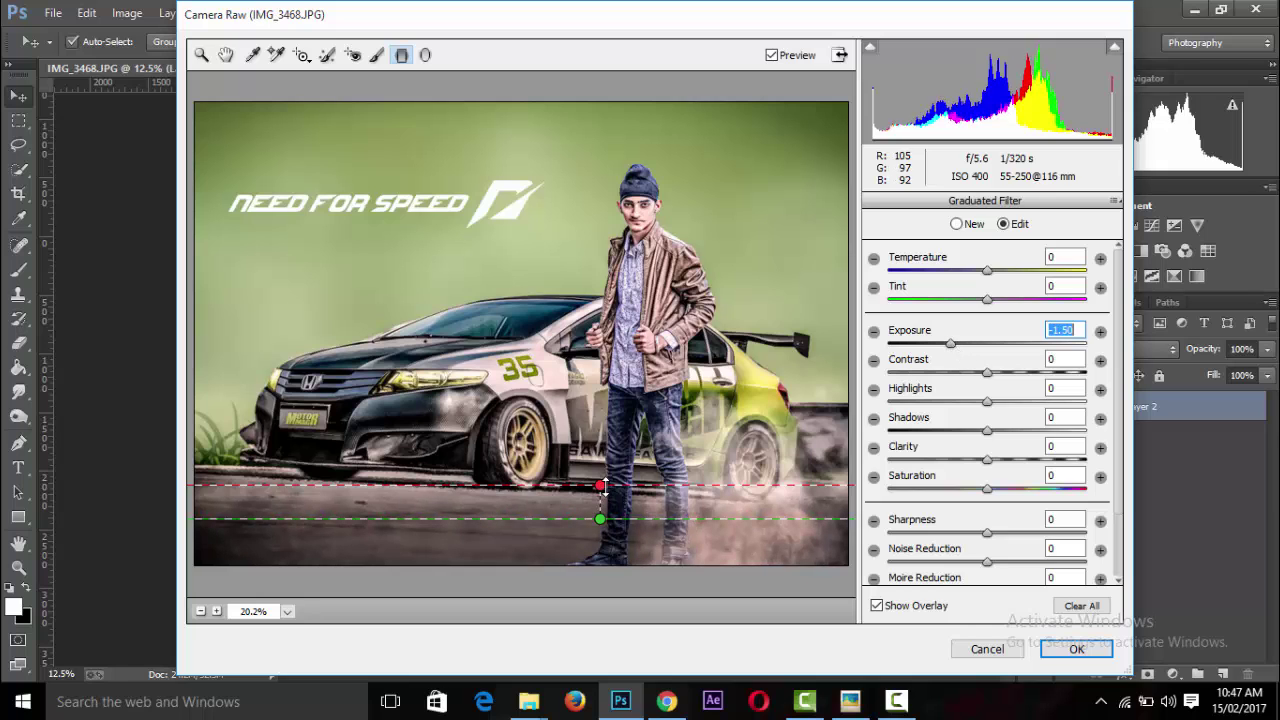
drag(603, 491, 610, 430)
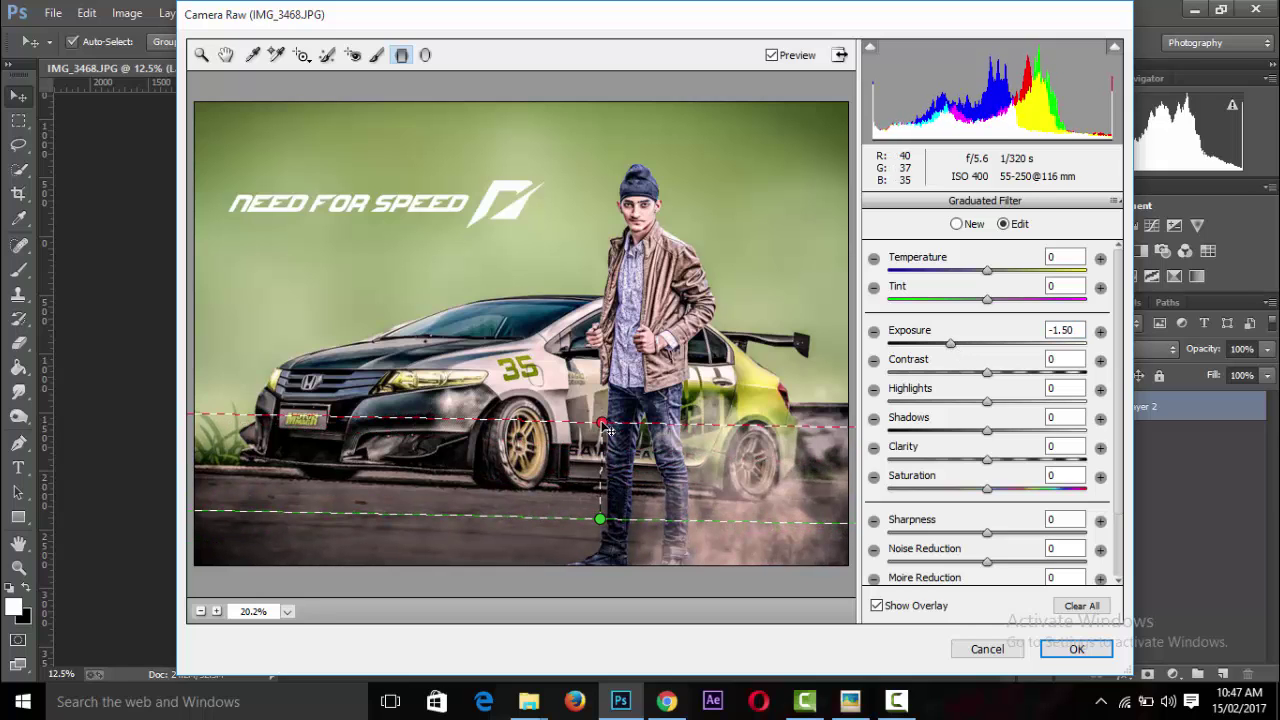
click(600, 520)
drag(601, 520, 604, 553)
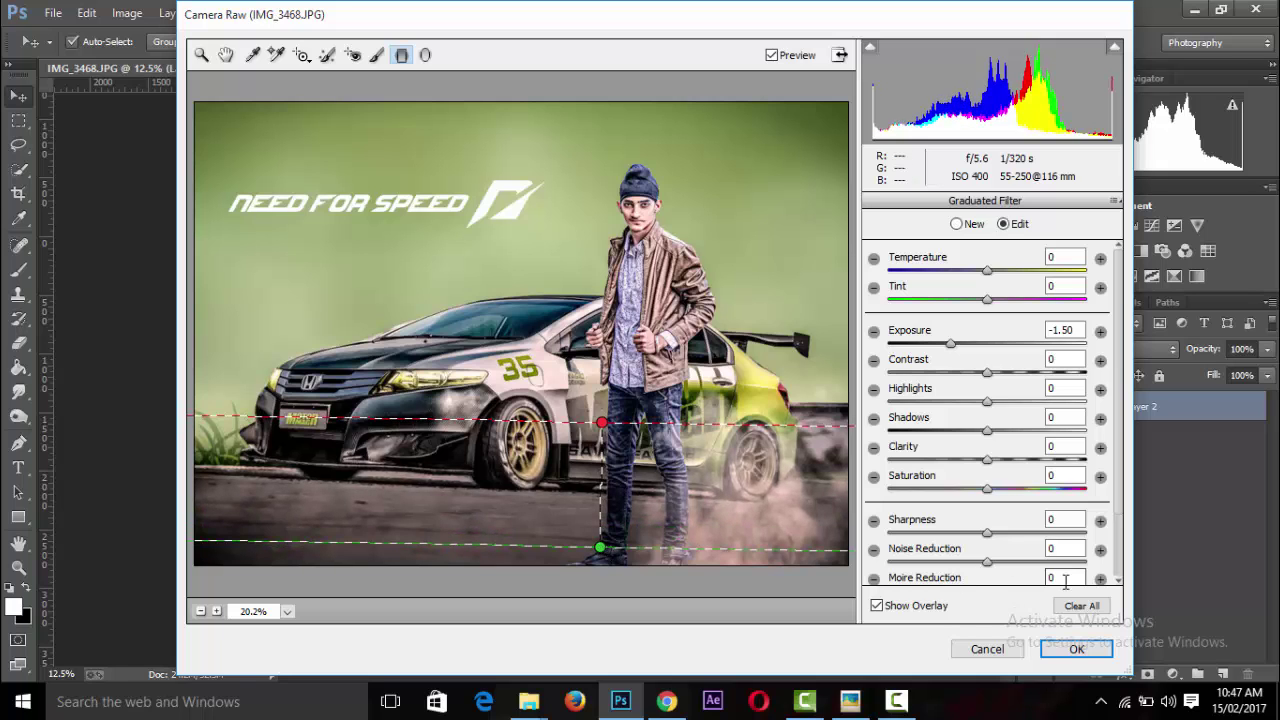
click(1076, 649)
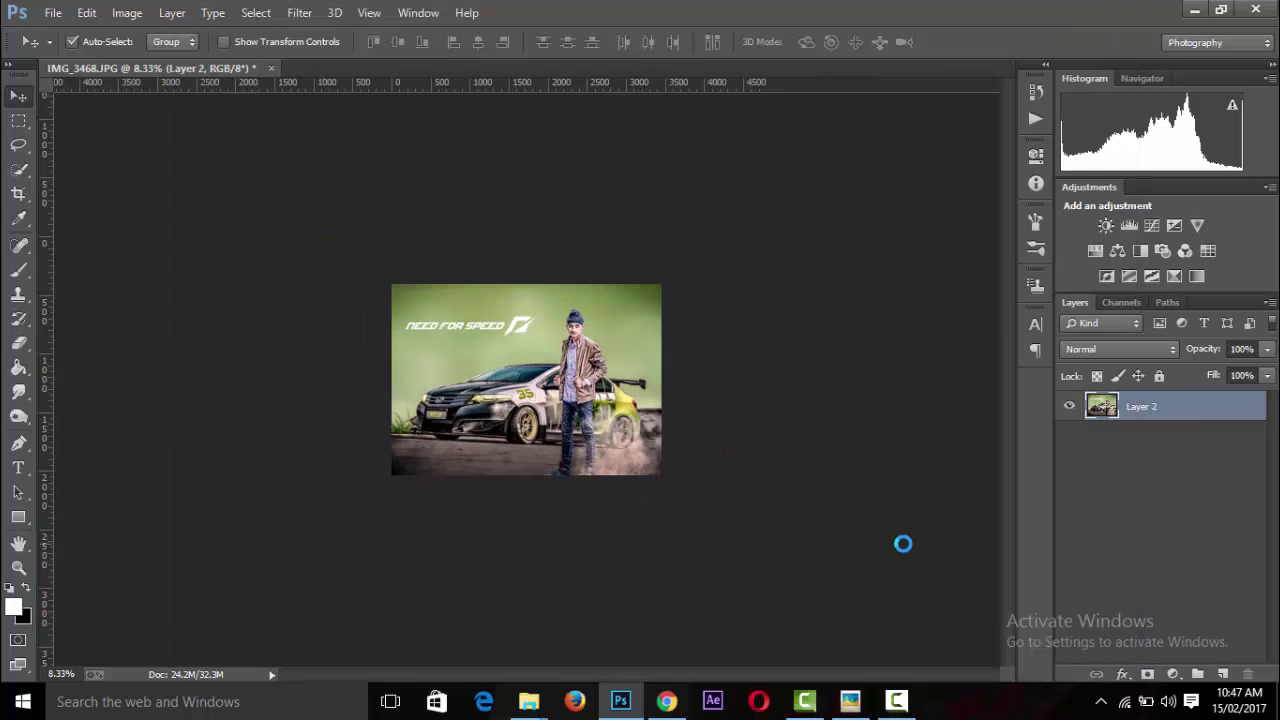
Step: Run Imagenomic Noiseware Professional on the image with its default settings
key(ctrl+plus)
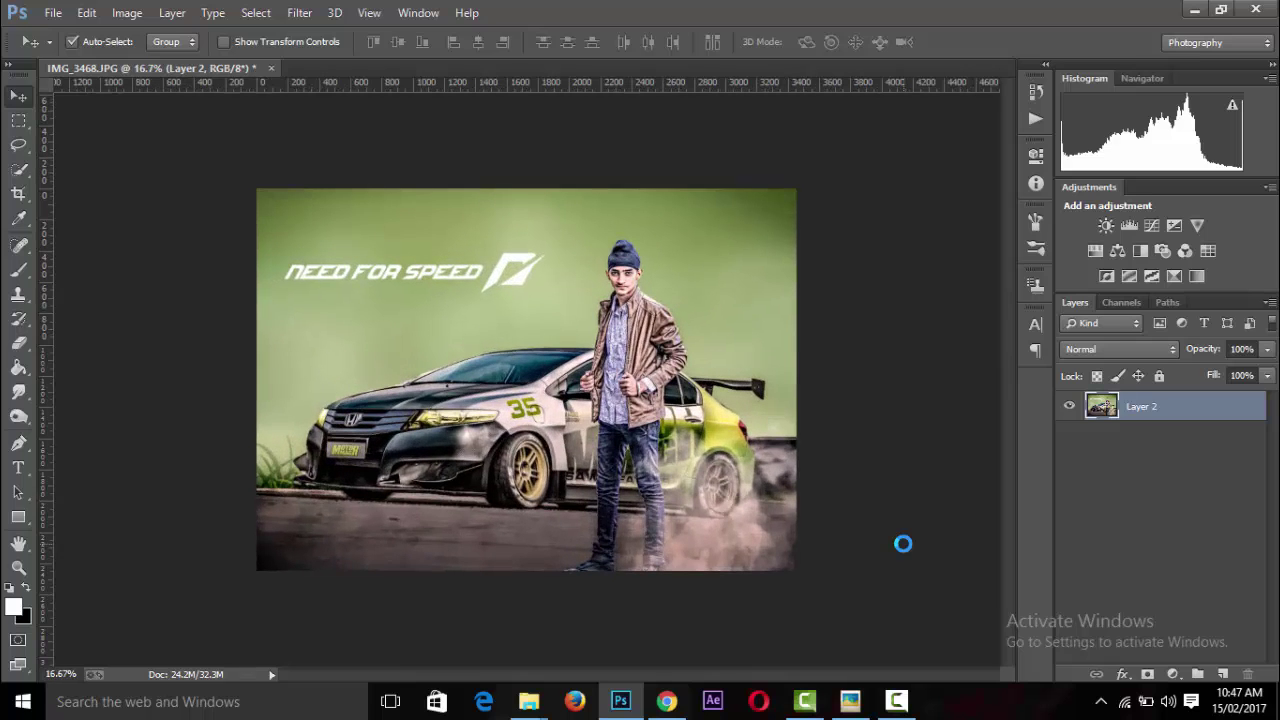
key(ctrl+minus)
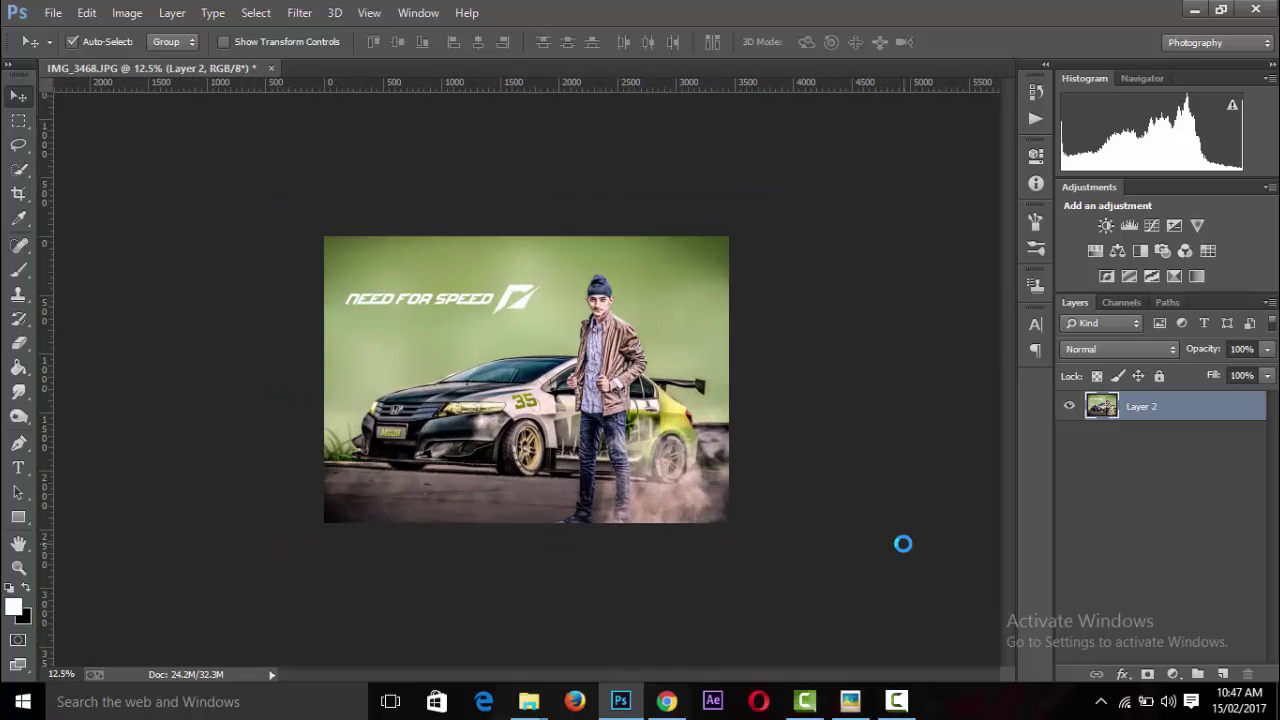
key(ctrl+plus)
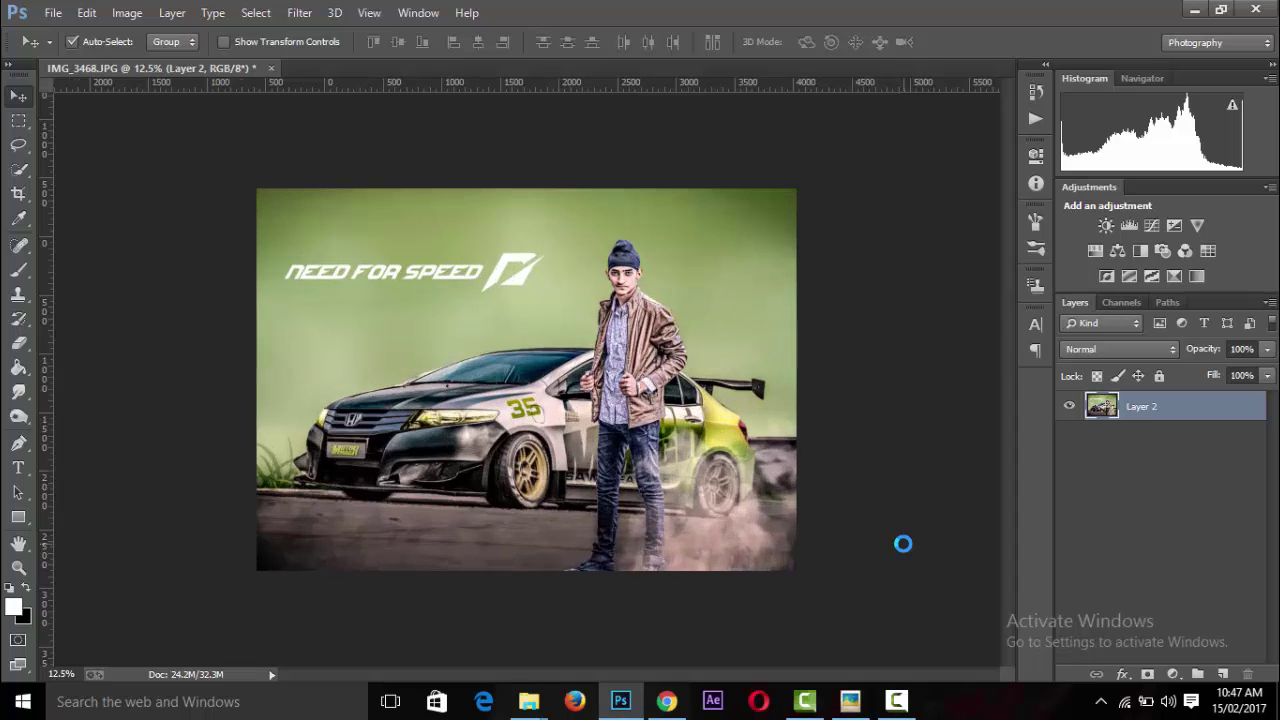
key(ctrl+minus)
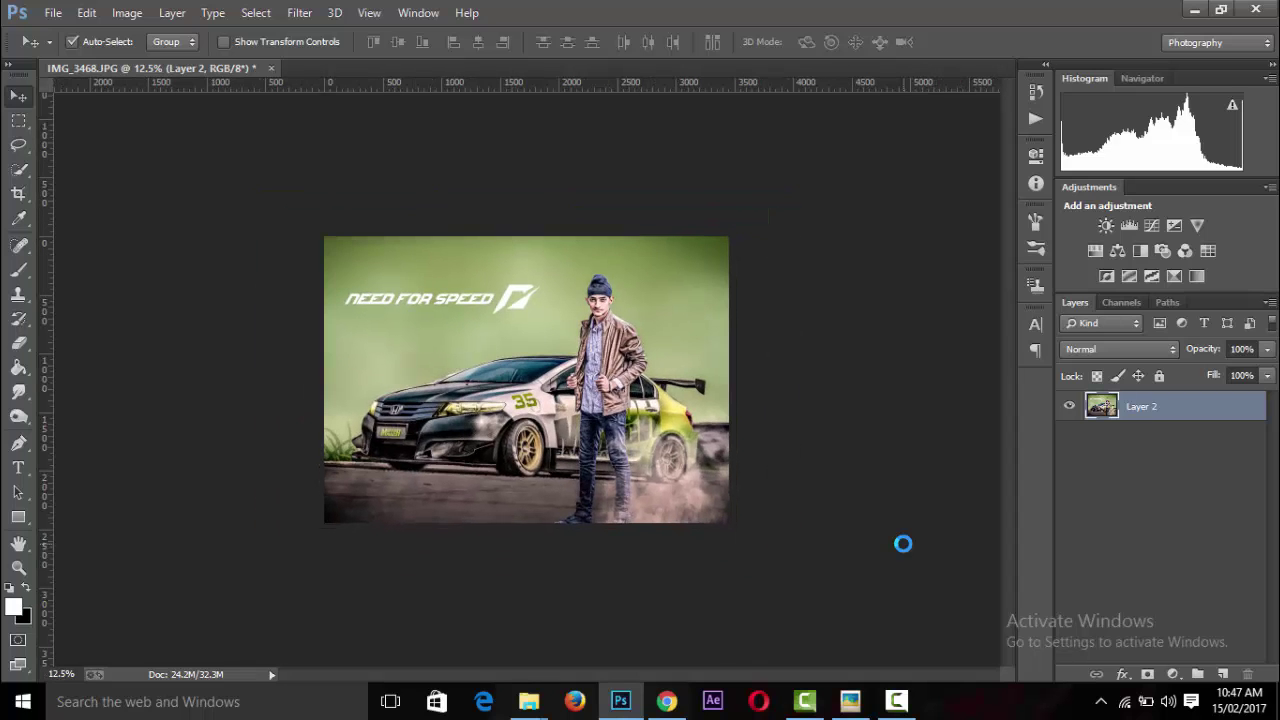
key(ctrl+plus)
click(299, 12)
mouse_move(313, 434)
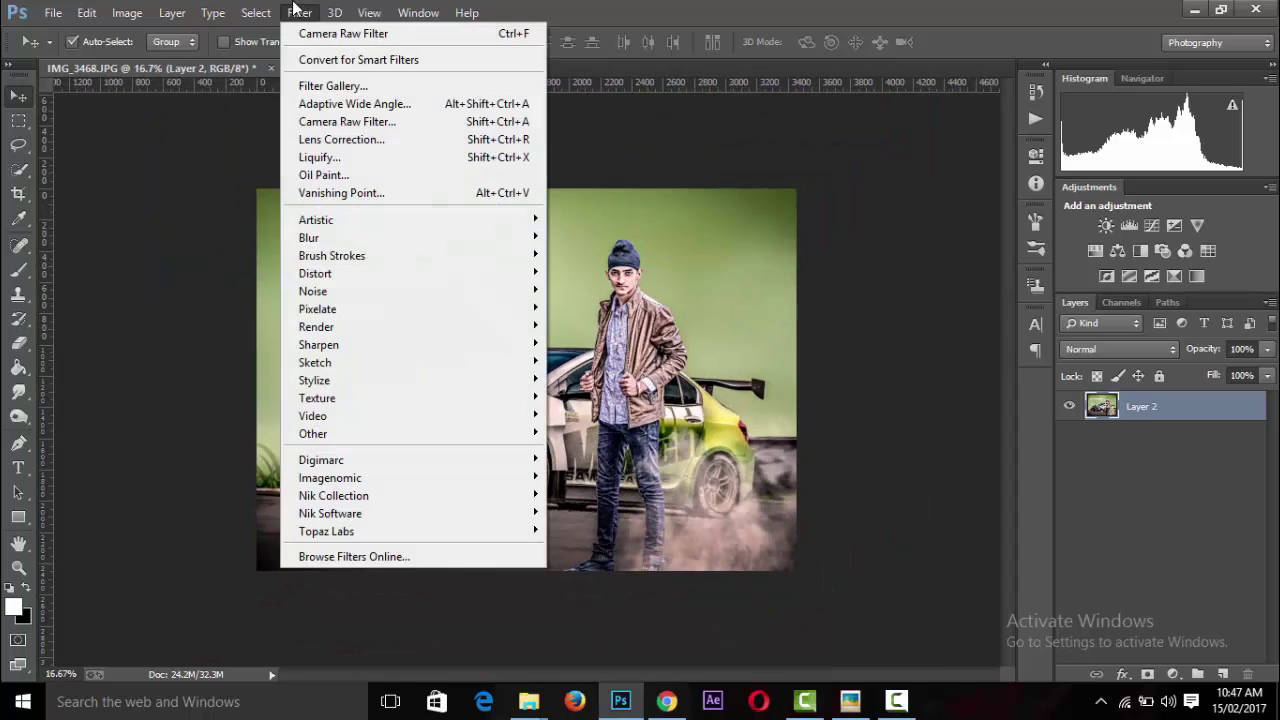
mouse_move(330, 478)
click(567, 485)
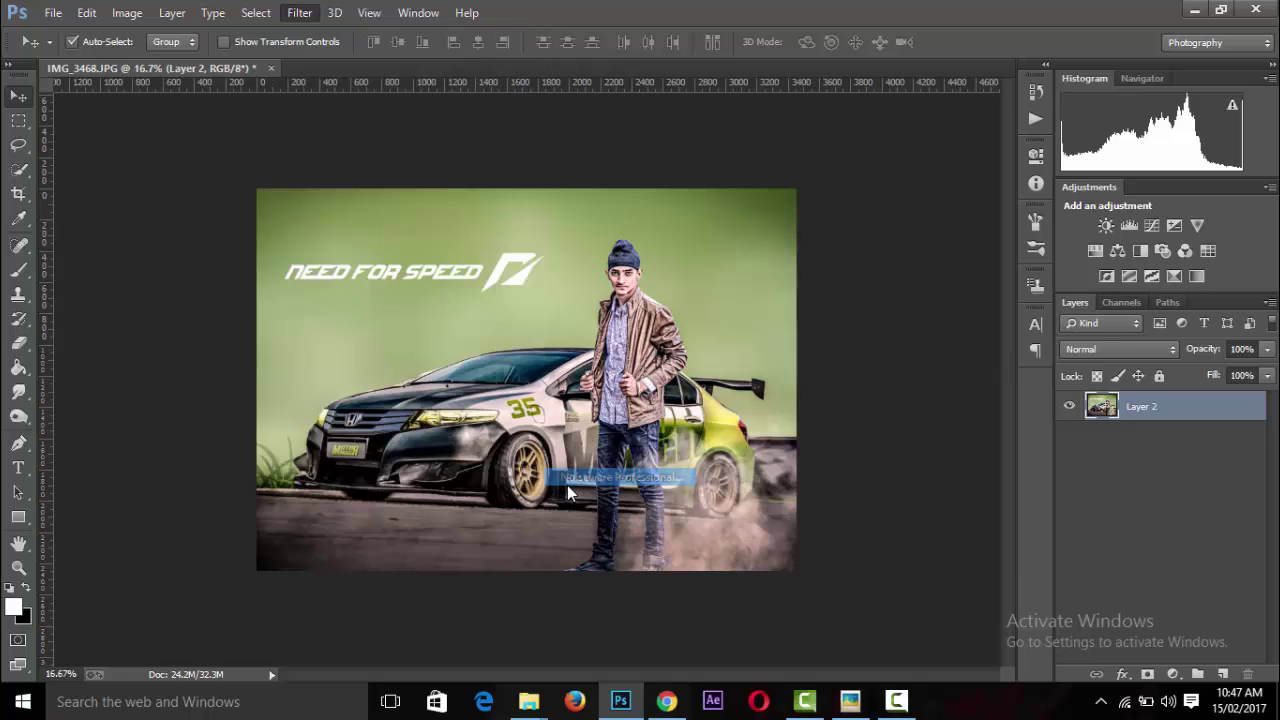
scroll(567, 485, down, 2)
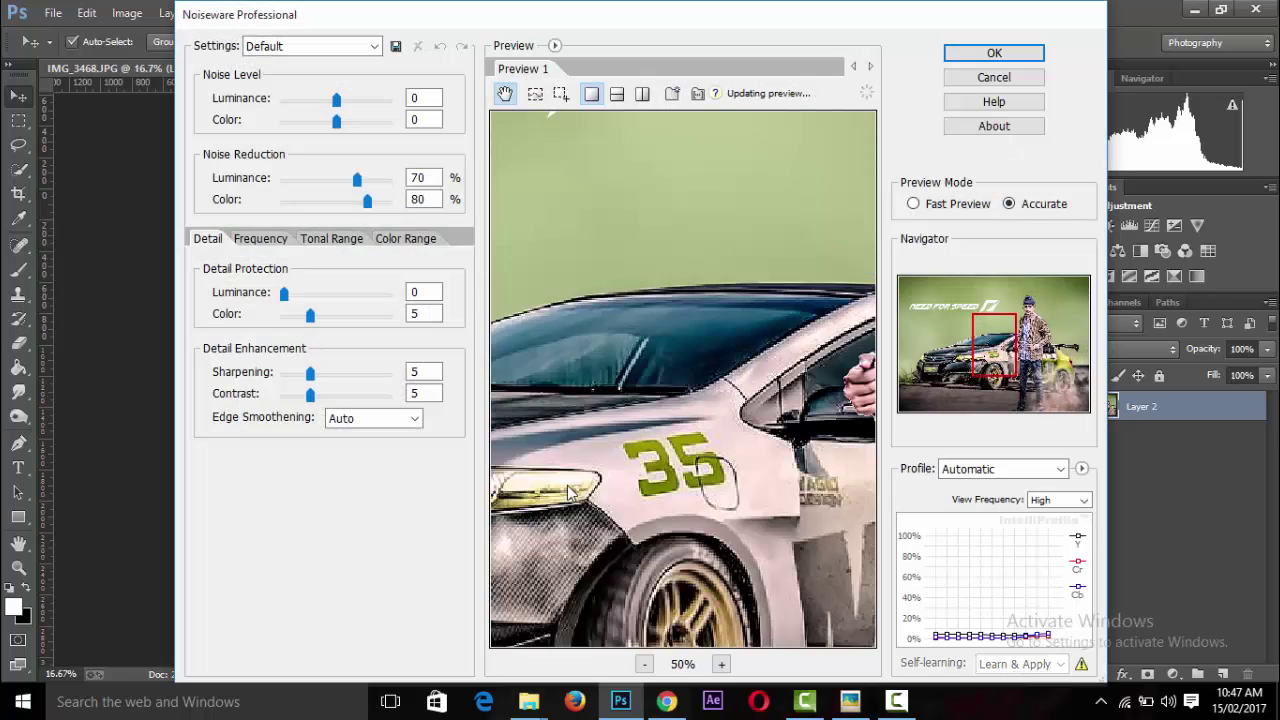
scroll(567, 485, down, 2)
key(Return)
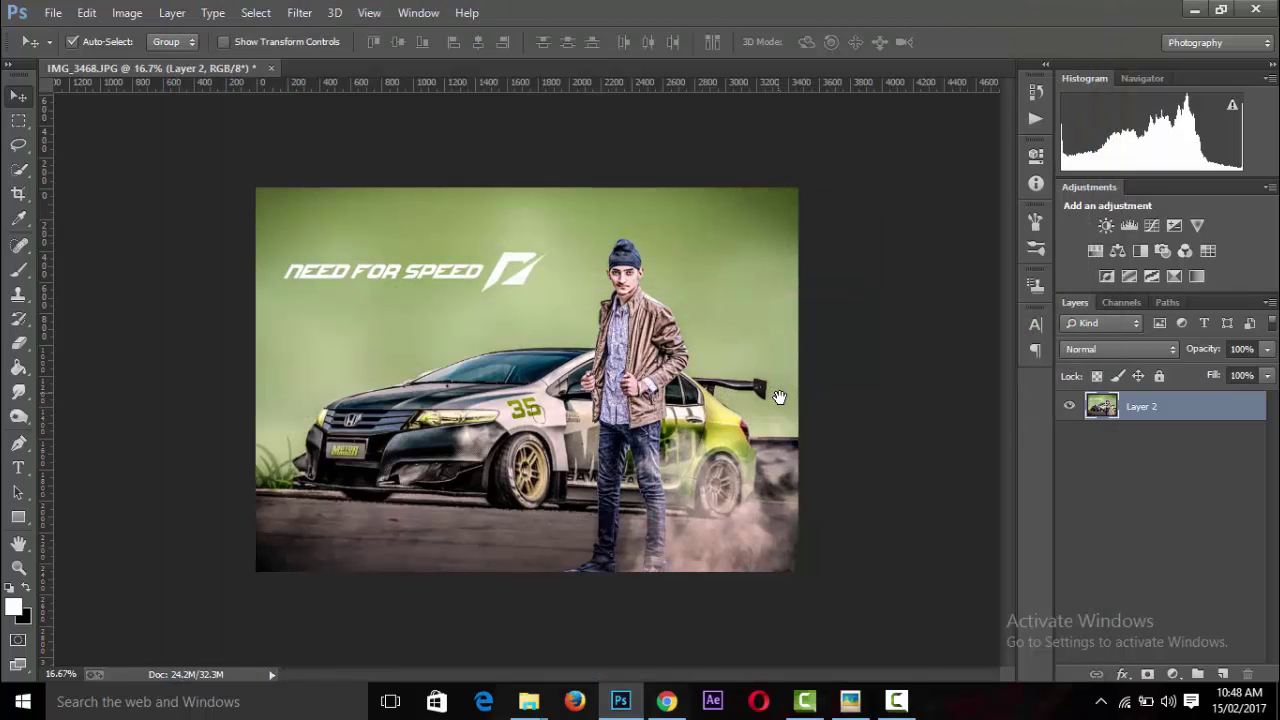
Step: Zoom in to inspect the denoised detail, then fit the whole image on screen
key(ctrl+plus)
key(ctrl+plus)
key(ctrl+plus)
key(ctrl+plus)
key(ctrl+minus)
key(ctrl+minus)
key(ctrl+minus)
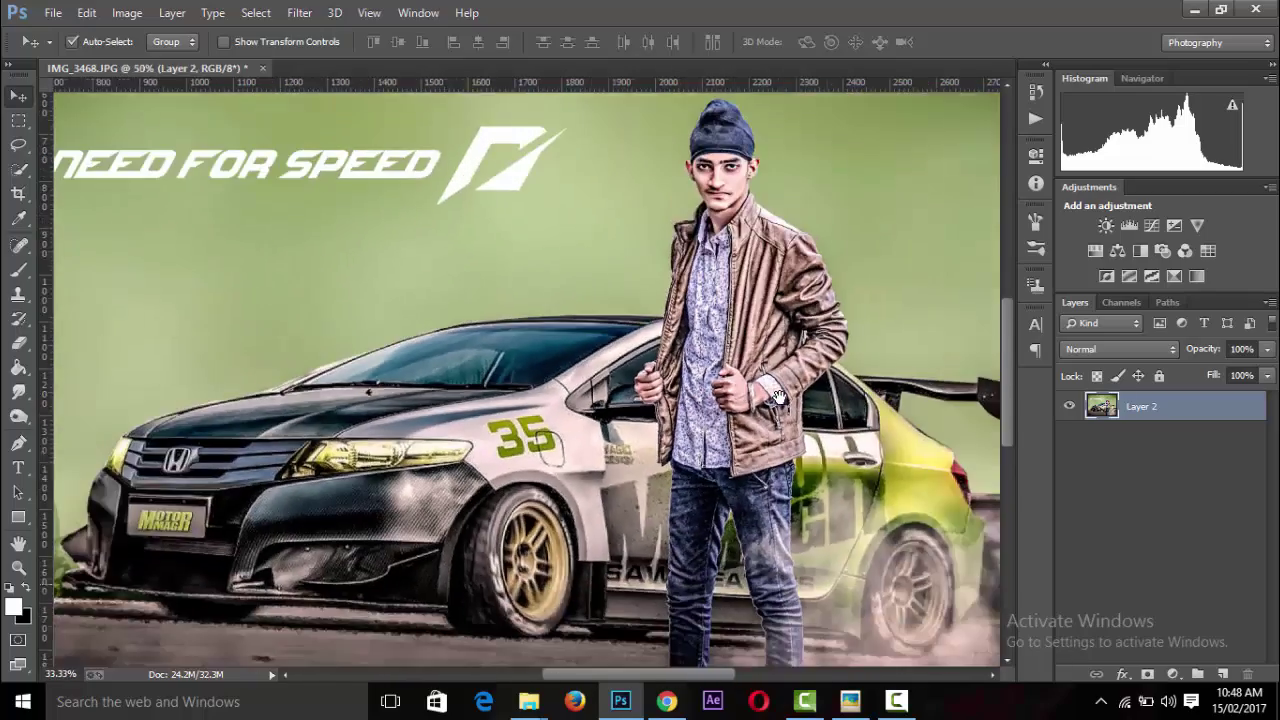
key(ctrl+minus)
key(ctrl+minus)
key(ctrl+minus)
key(ctrl+minus)
key(ctrl+minus)
key(ctrl+minus)
key(ctrl+0)
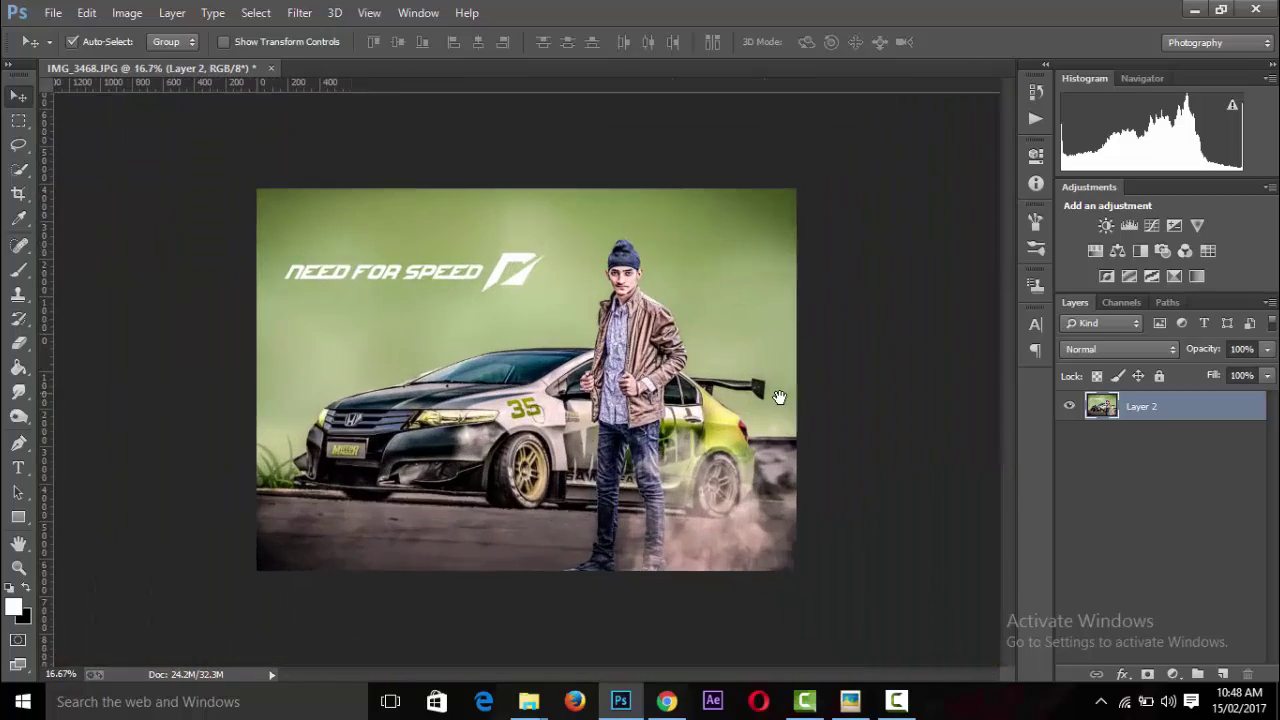
Step: Open the glow flare JPG from Local Disk (D:) through Camera Raw
click(52, 12)
key(ctrl+o)
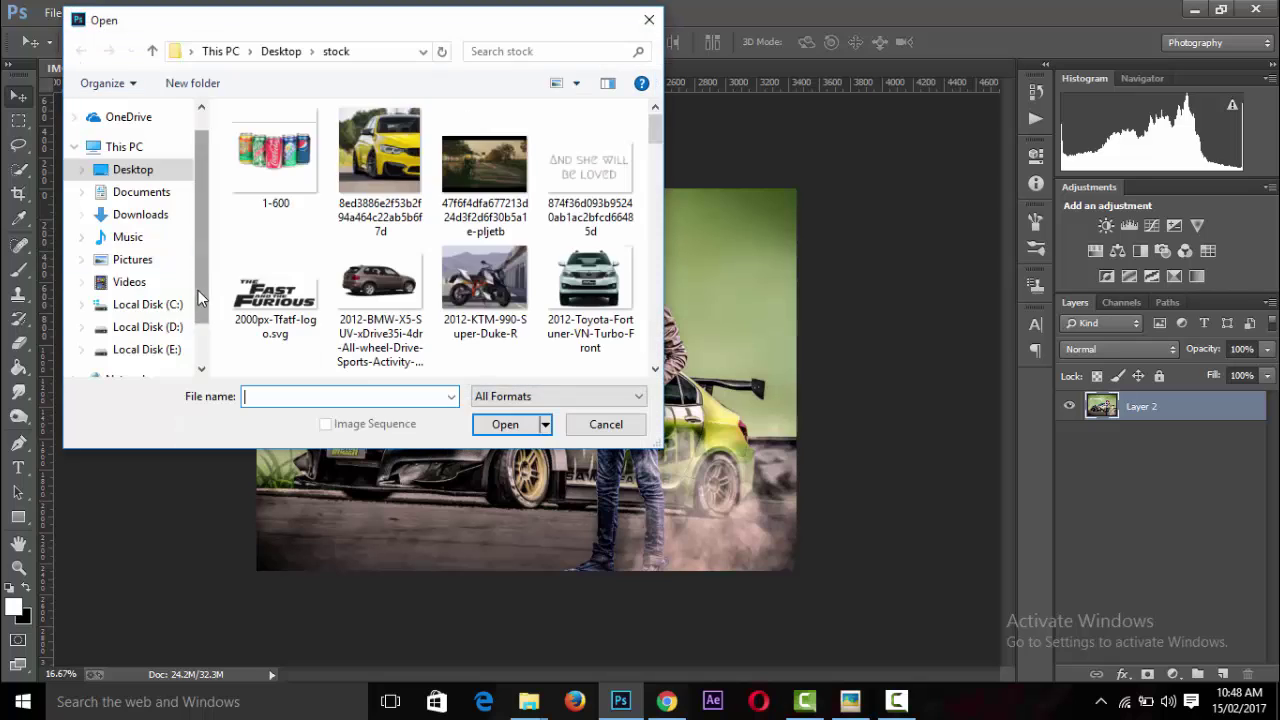
click(143, 327)
scroll(407, 274, down, 5)
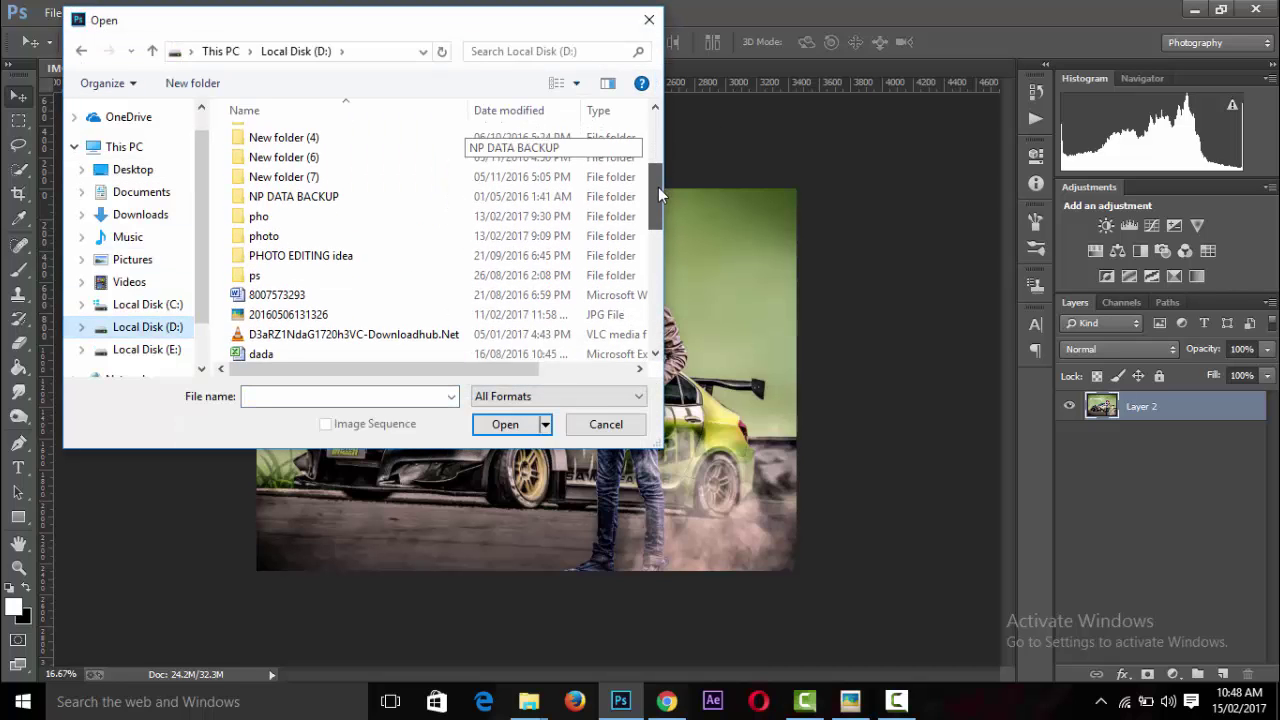
click(405, 275)
click(493, 421)
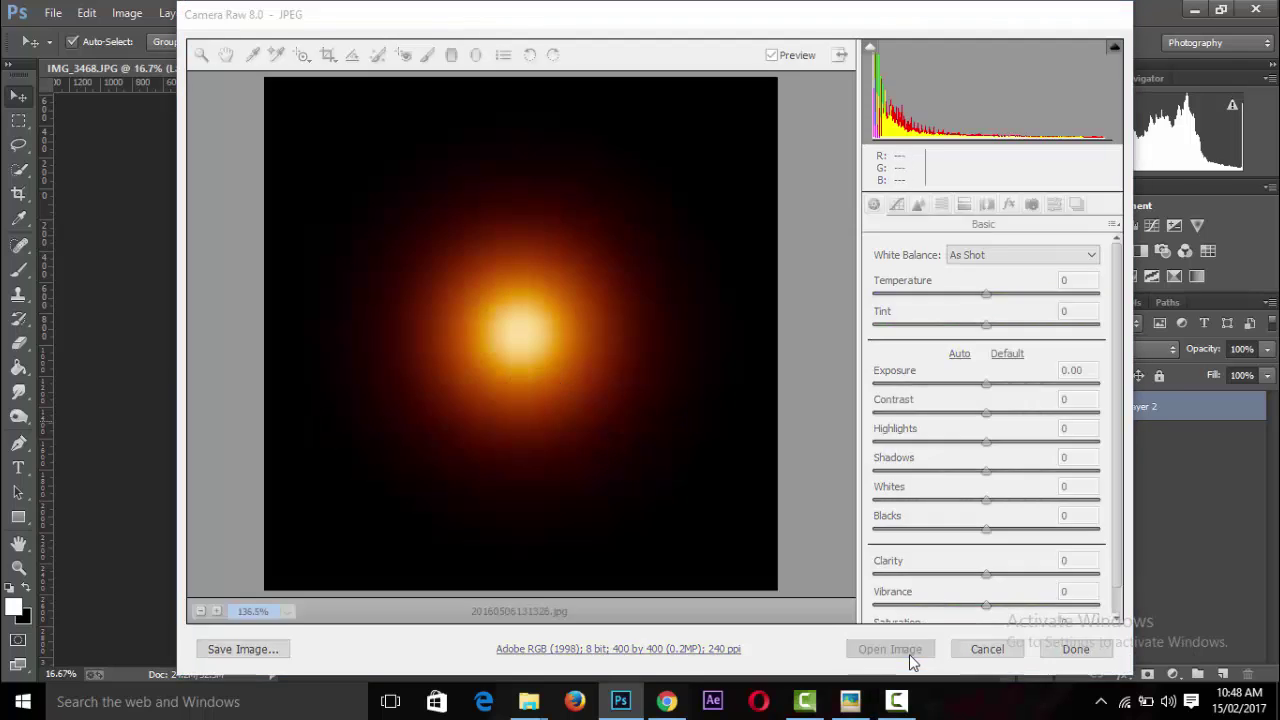
click(900, 650)
Step: Bring the glow into the composite as a Screen-blended layer, closing the glow file unsaved
drag(309, 291, 632, 300)
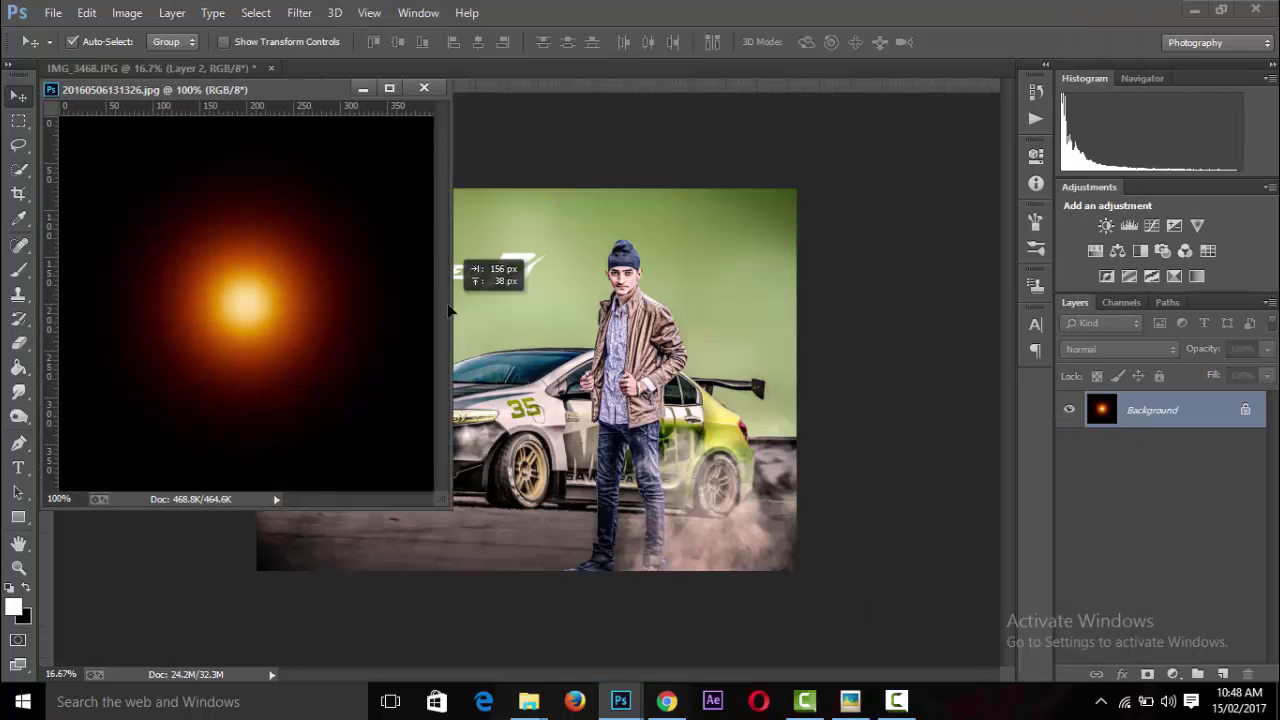
click(424, 88)
click(643, 271)
click(1118, 349)
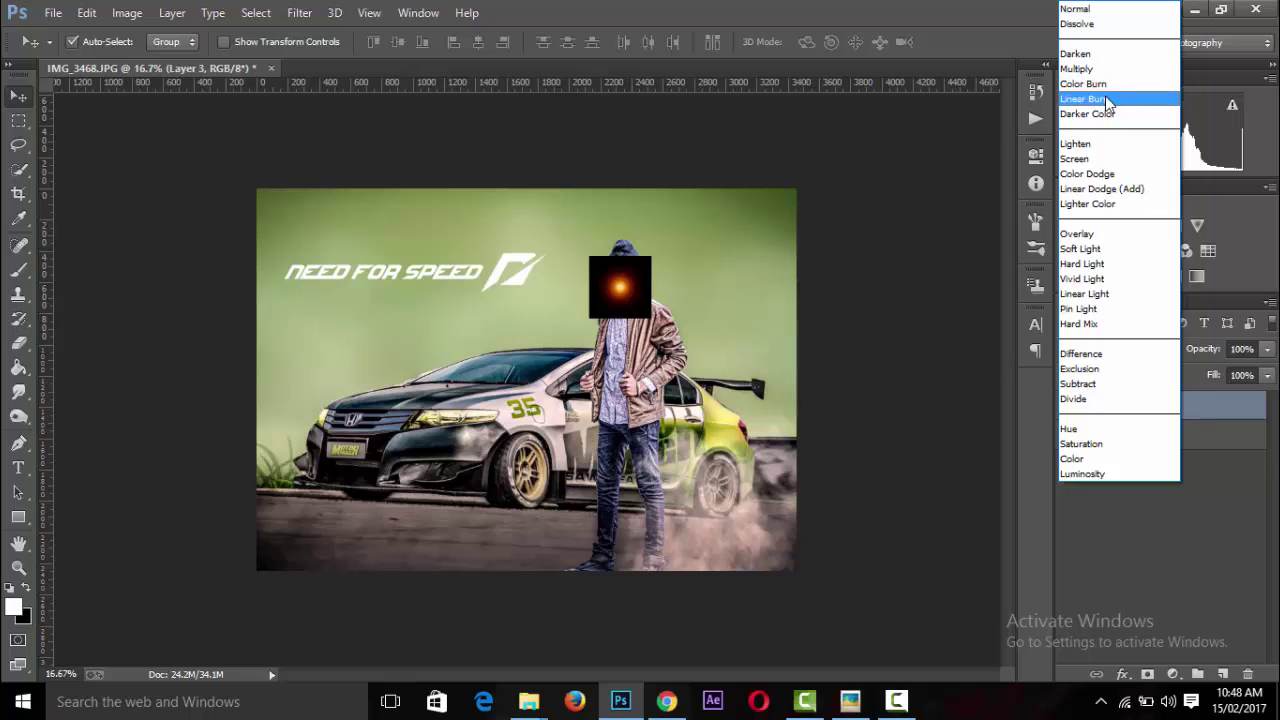
click(1075, 158)
Step: Scale the glow layer up over the Honda's headlight with Free Transform
key(ctrl+t)
drag(589, 319, 291, 590)
drag(527, 511, 499, 507)
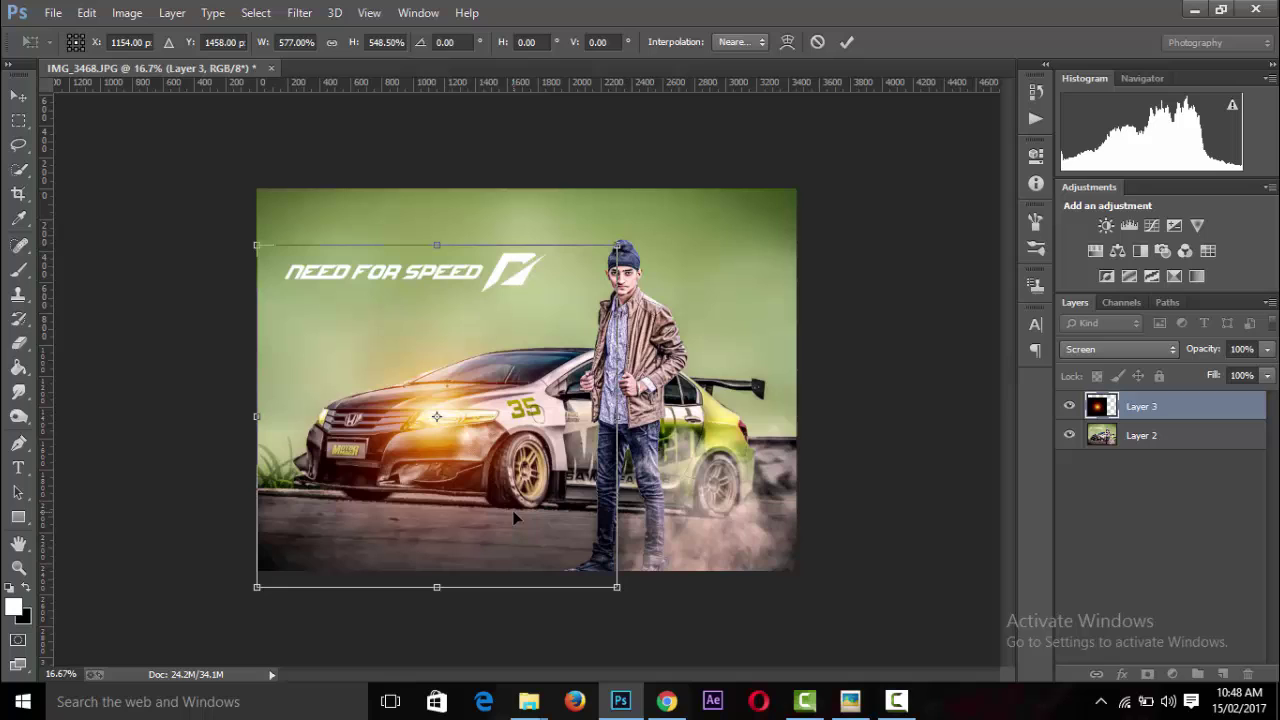
click(846, 42)
Step: Duplicate the glow as Layer 3 copy and move it left onto the headlight
right_click(1140, 406)
click(845, 170)
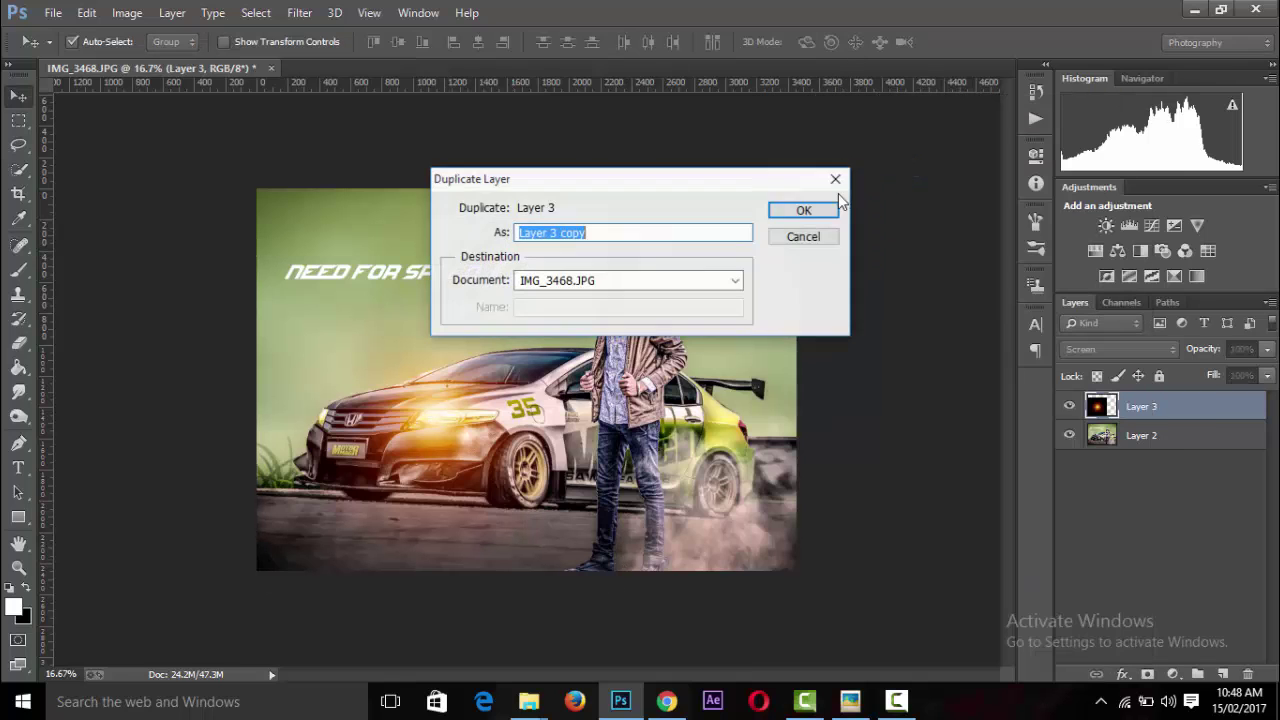
click(805, 210)
drag(445, 432, 316, 430)
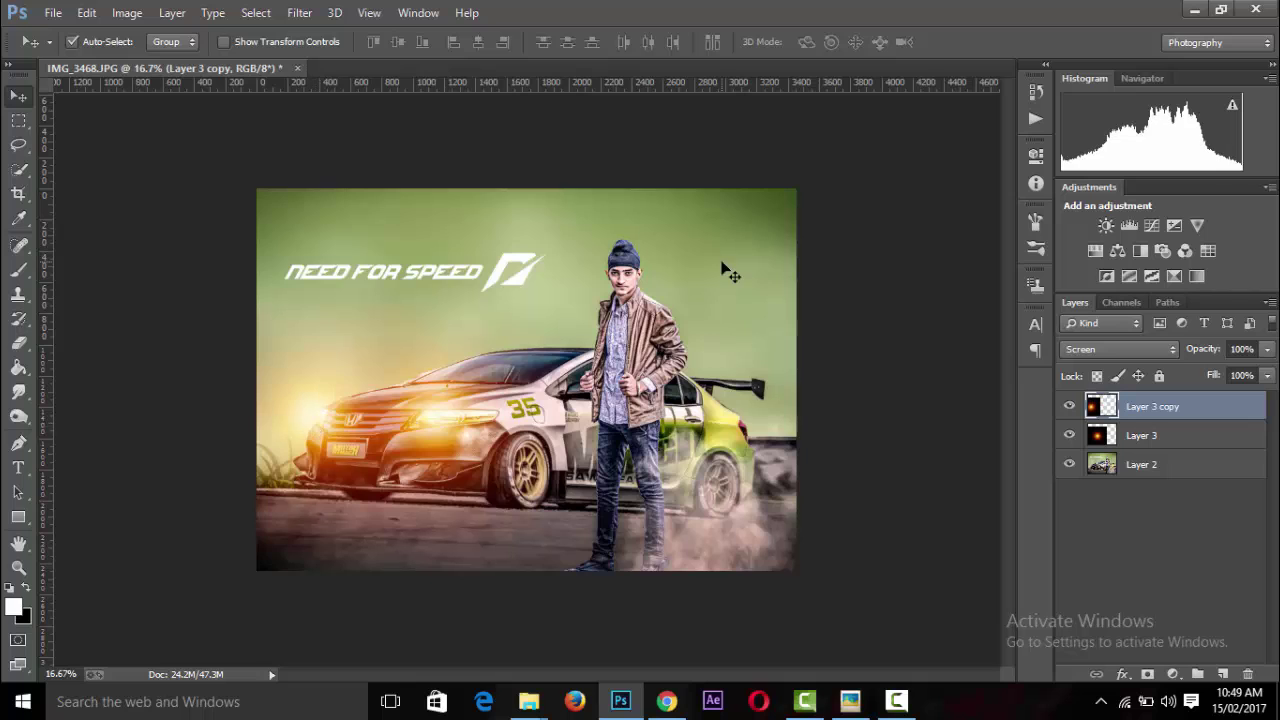
key(ctrl+minus)
key(ctrl+minus)
key(ctrl+minus)
key(ctrl+plus)
key(ctrl+plus)
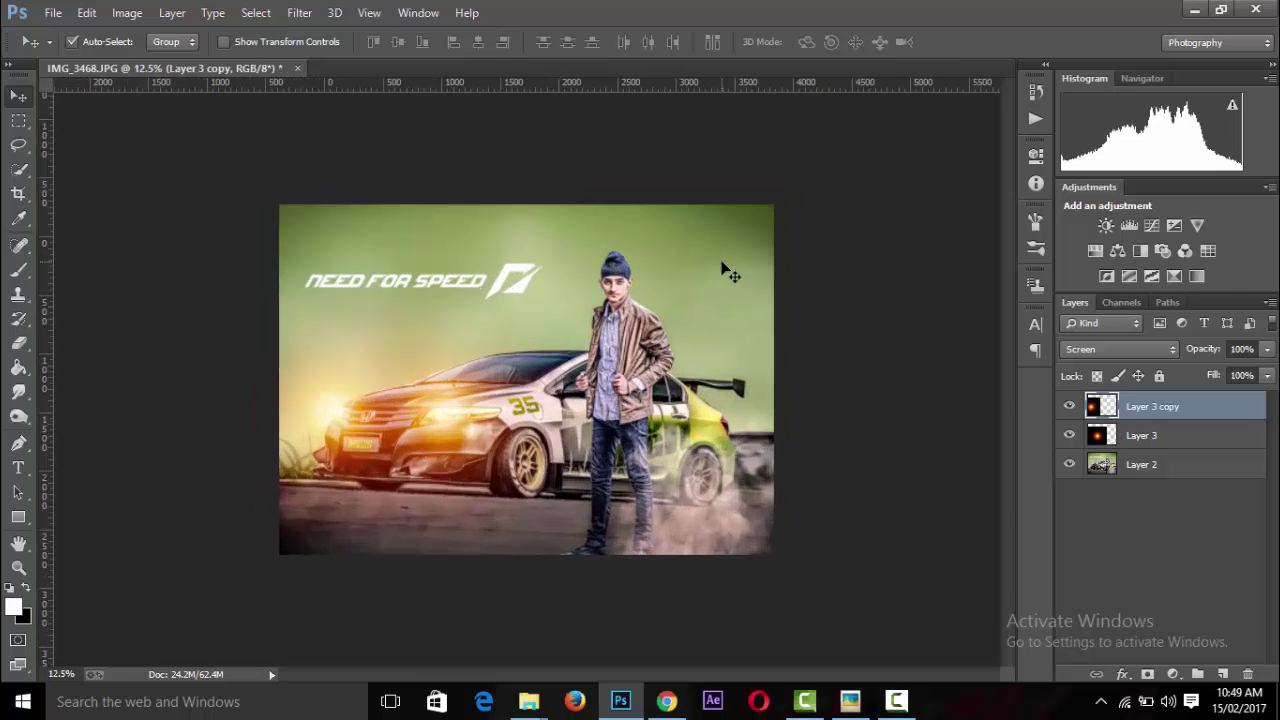
key(ctrl+plus)
Step: Duplicate again as Layer 3 copy 2, shift it down and right, then check the whole composite
right_click(1178, 414)
click(915, 168)
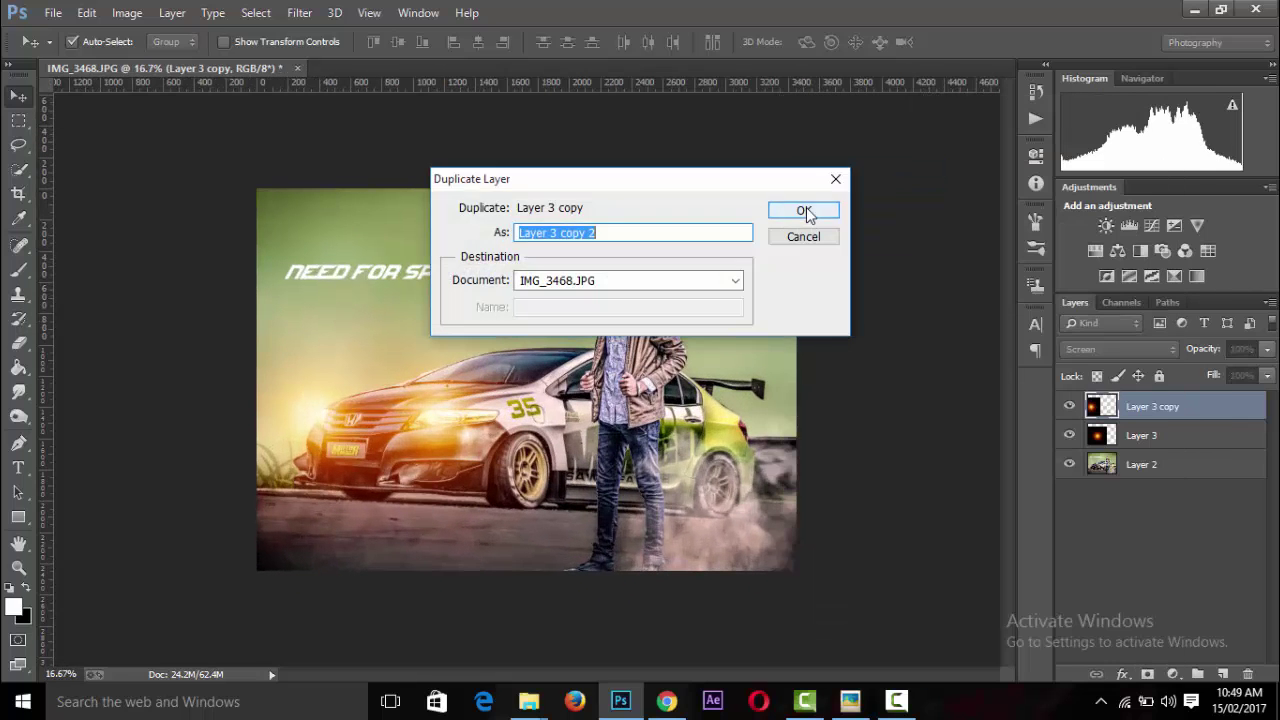
click(811, 209)
mouse_move(351, 423)
mouse_down()
mouse_move(673, 607)
mouse_move(759, 631)
mouse_move(692, 629)
mouse_up()
key(ctrl+minus)
key(ctrl+minus)
key(ctrl+plus)
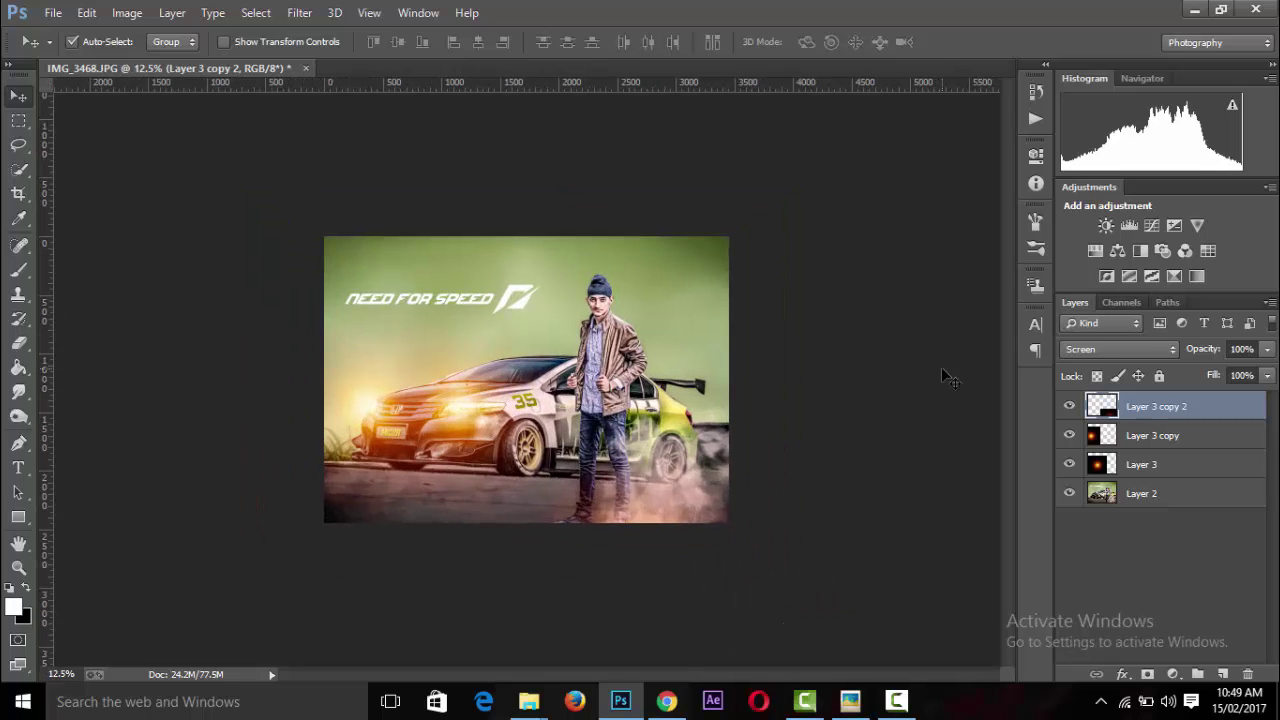
key(ctrl+plus)
key(ctrl+minus)
key(ctrl+minus)
key(ctrl+minus)
key(ctrl+minus)
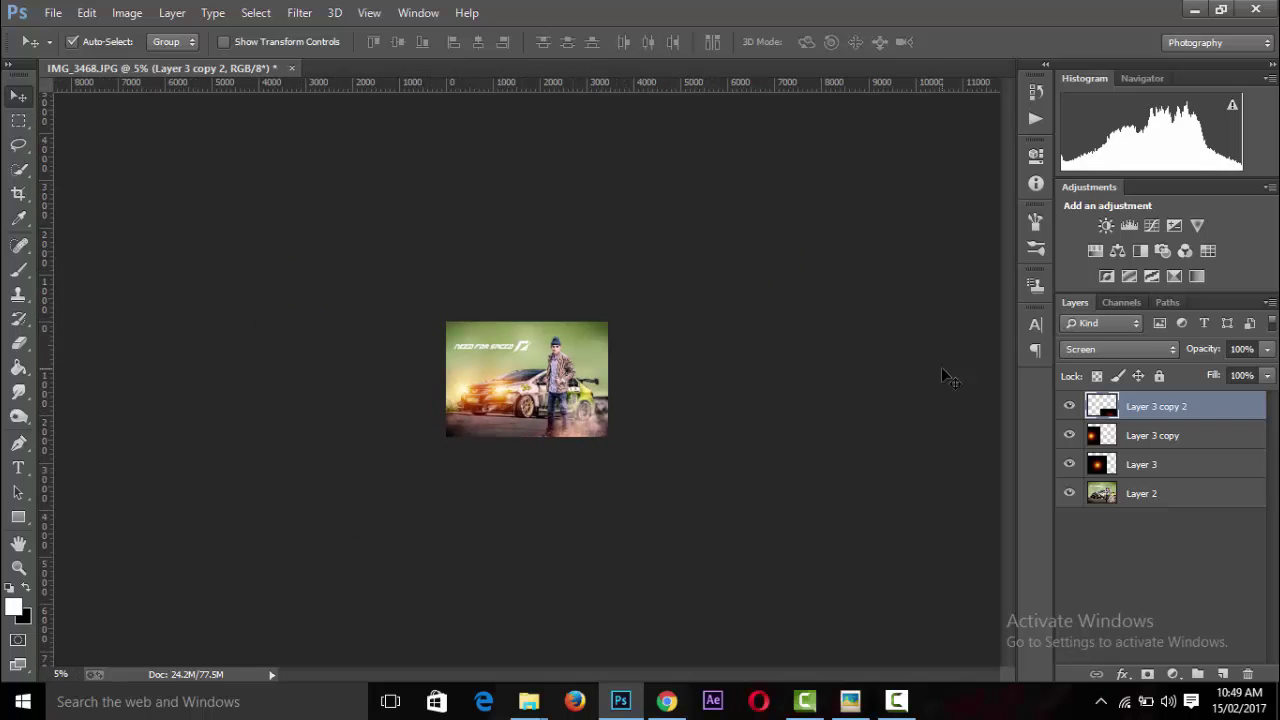